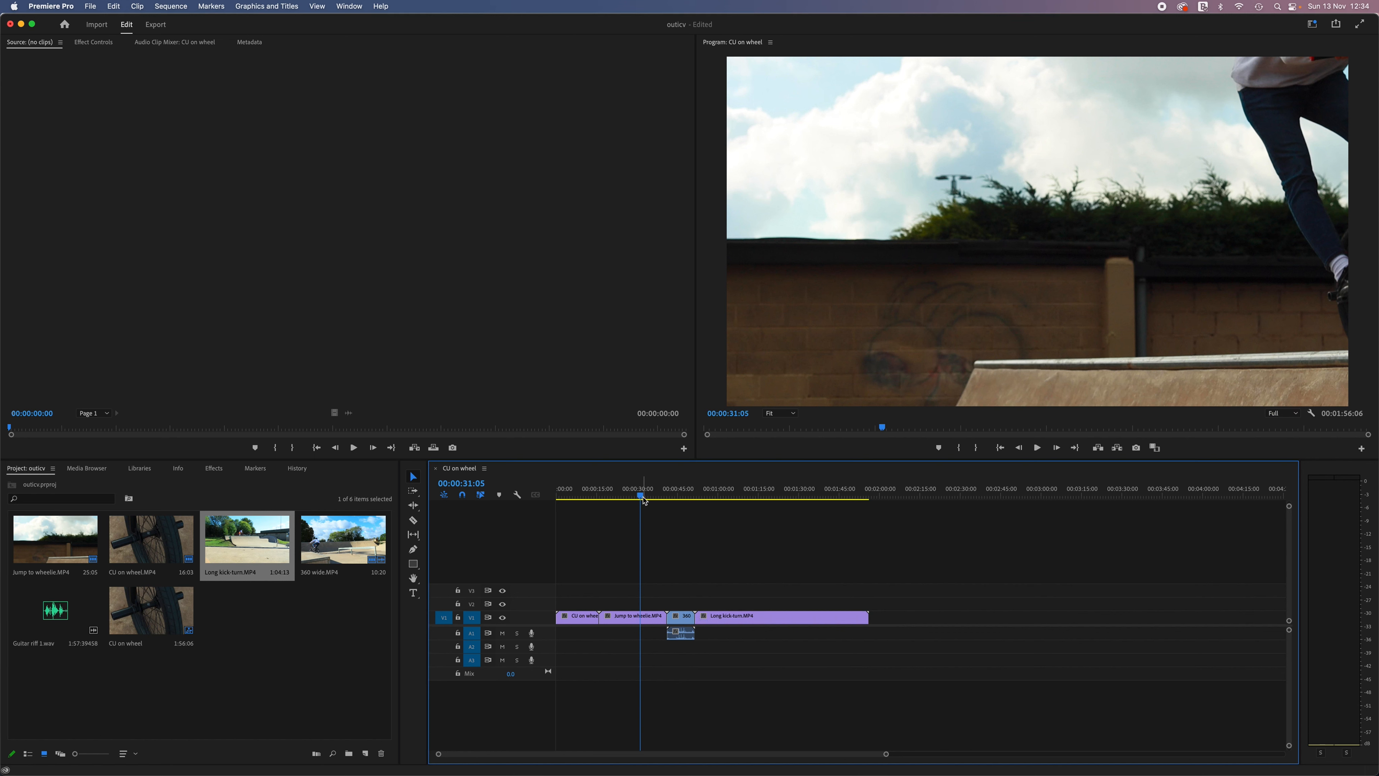
- Scrub and play the sequence through the Jump to wheelie and 360 wide clips to review their pacing
mouse_move(641, 495)
left_mouse_down()
mouse_move(580, 499)
mouse_move(632, 496)
left_mouse_up()
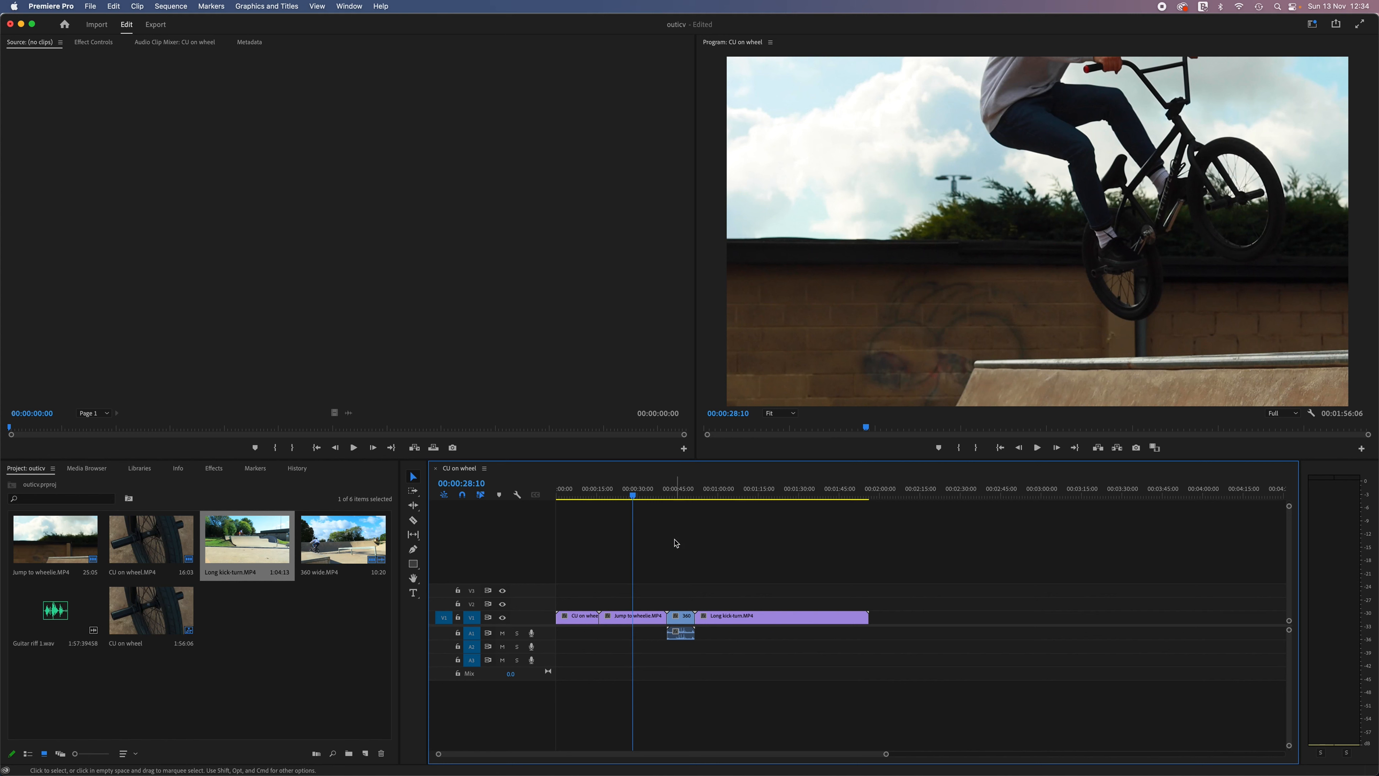
left_click_drag(634, 499, 655, 495)
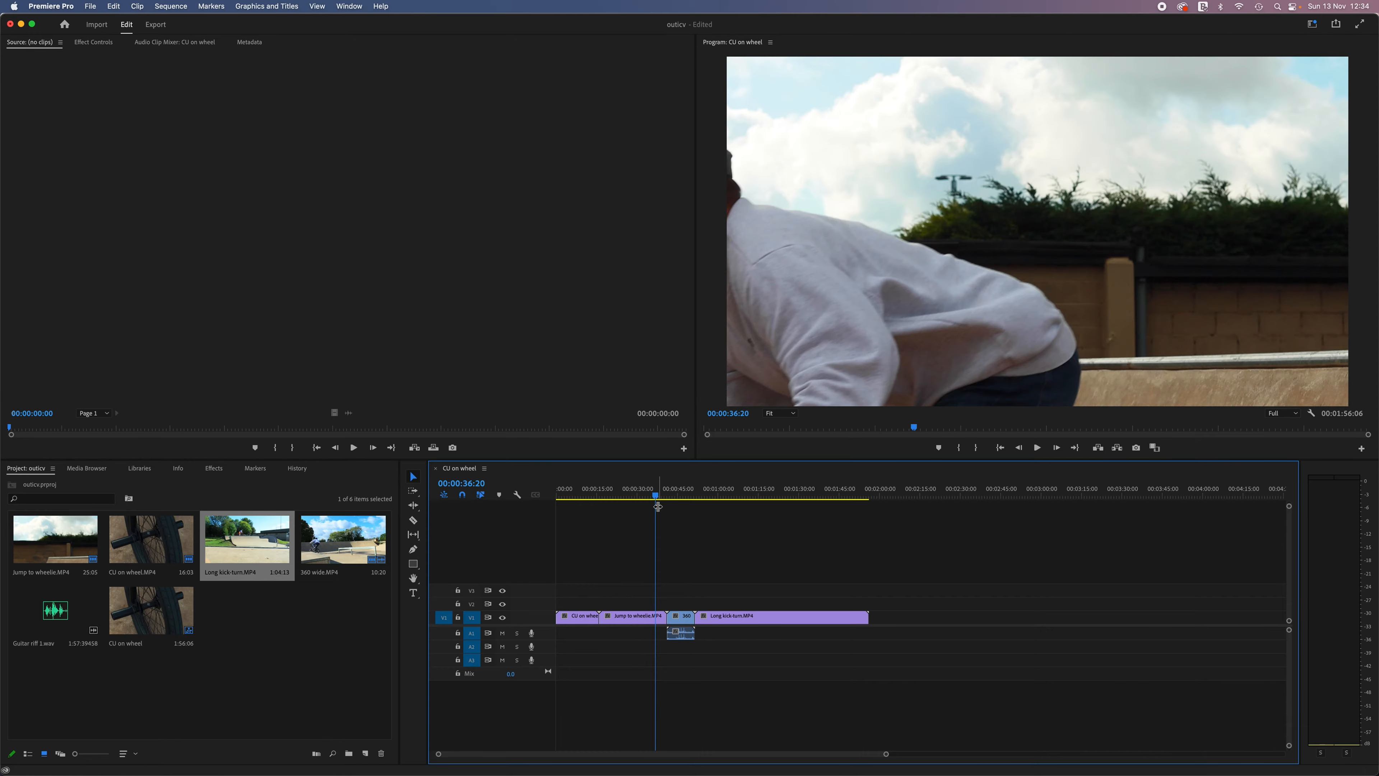
left_click(669, 497)
left_click_drag(670, 500, 600, 504)
key("space")
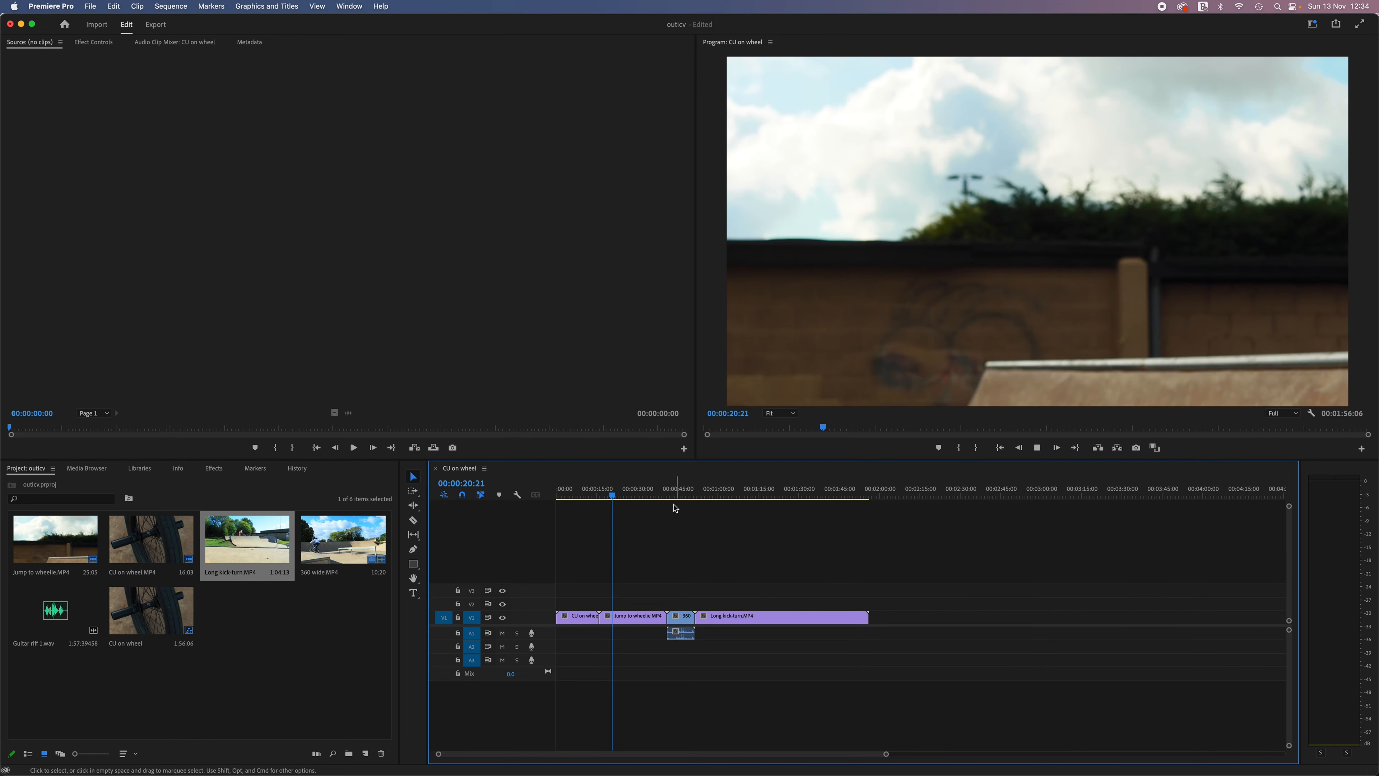
left_click(640, 501)
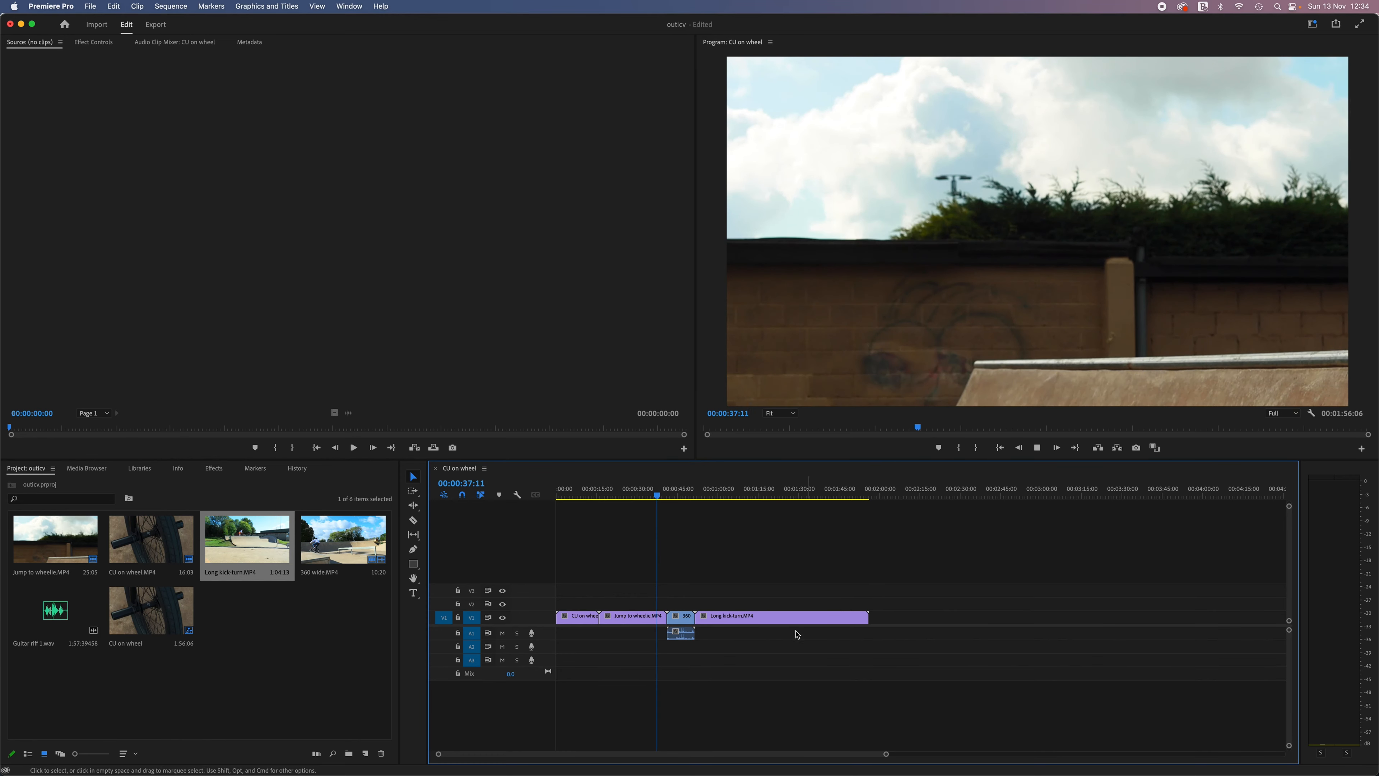
key("space")
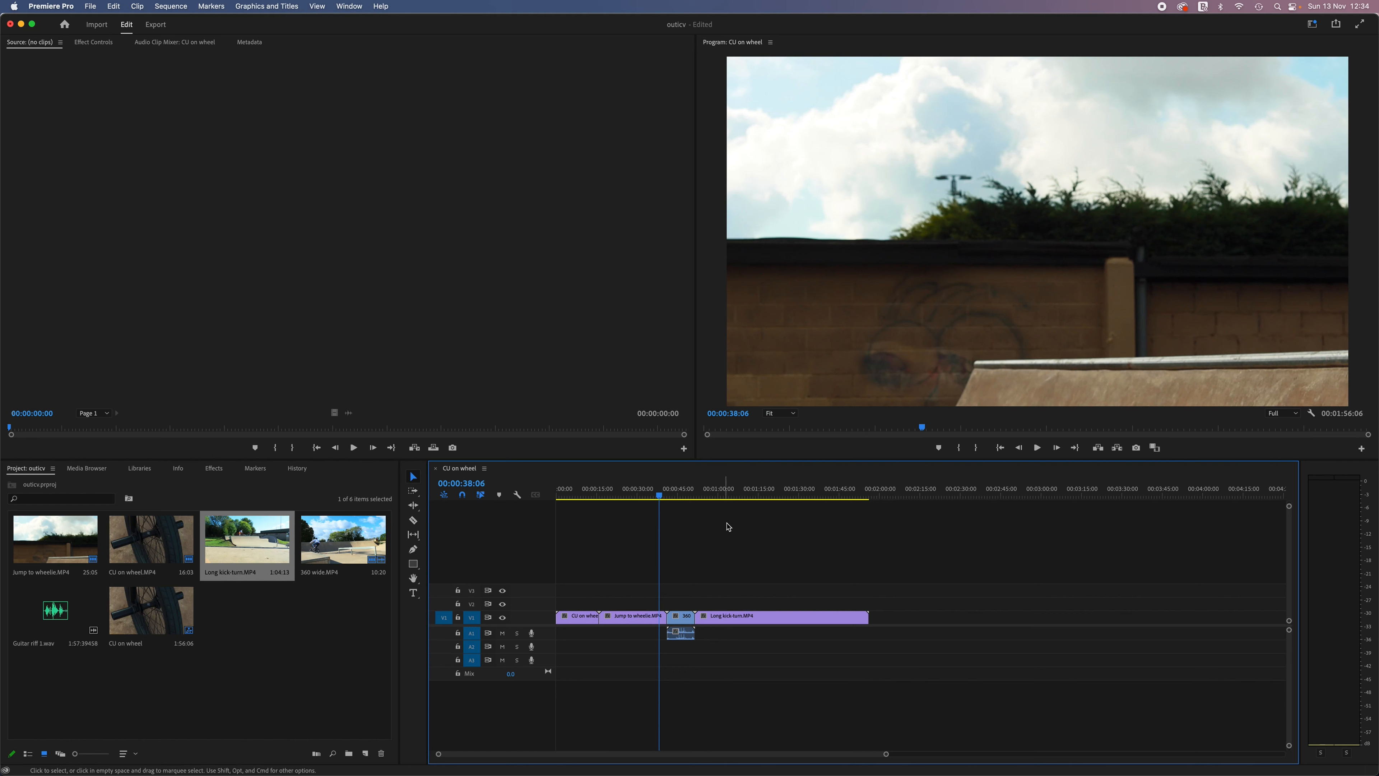
left_click_drag(659, 497, 689, 503)
right_click(763, 622)
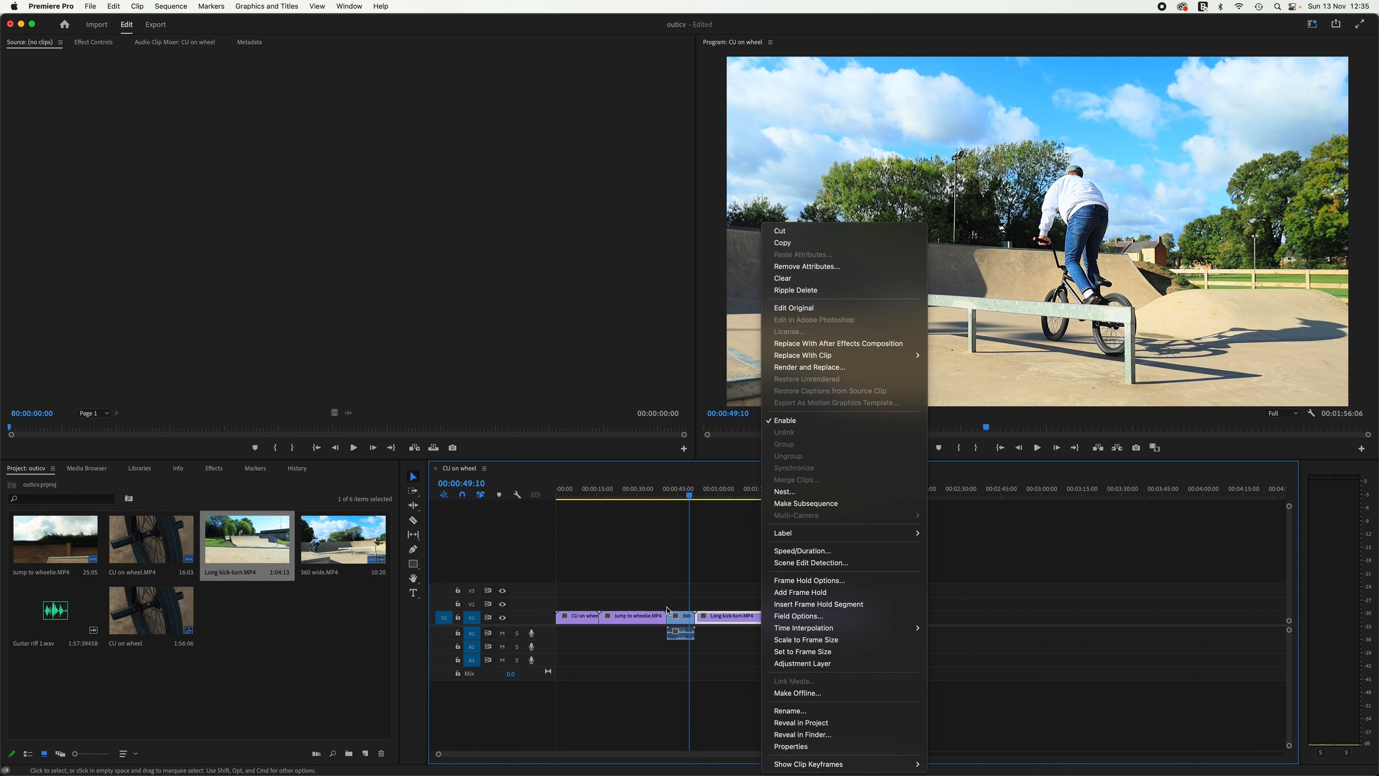
left_click(879, 552)
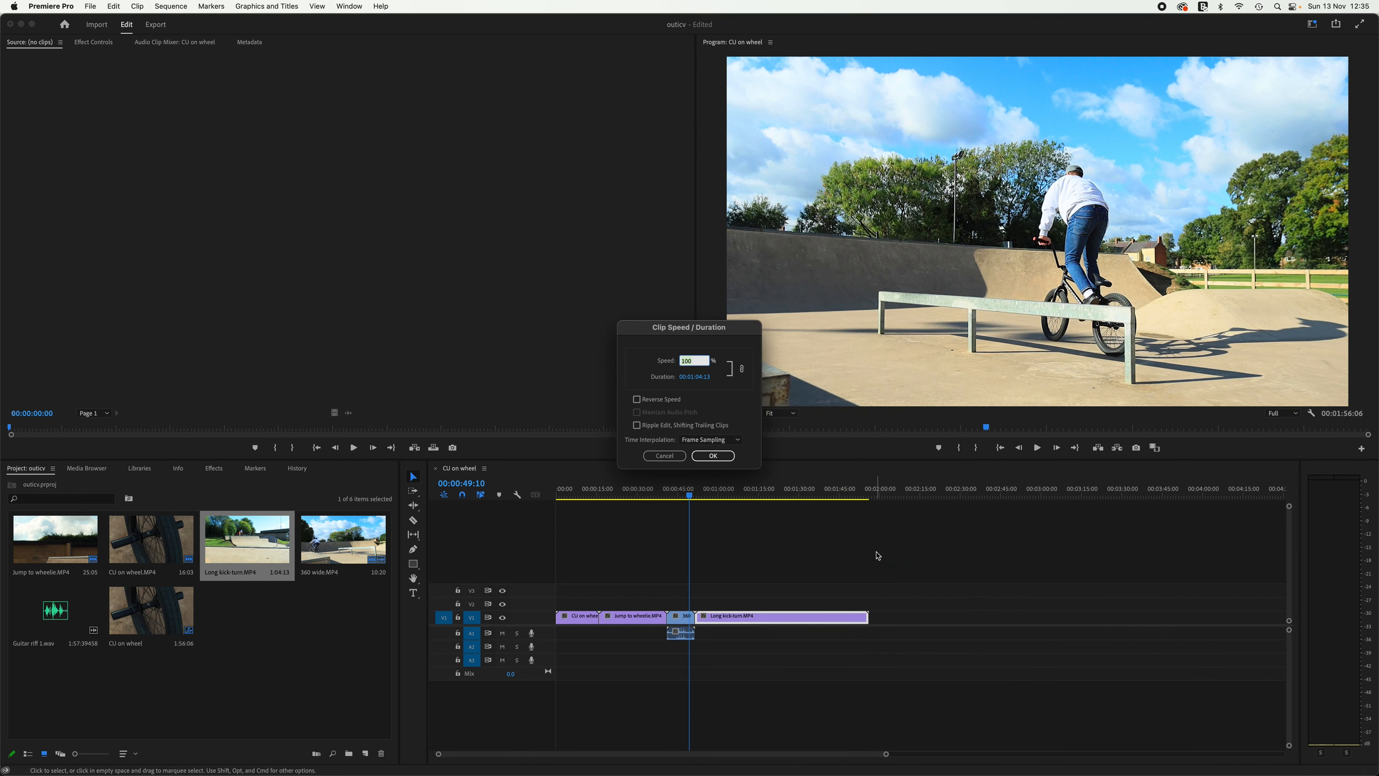
left_click(665, 456)
left_click(769, 686)
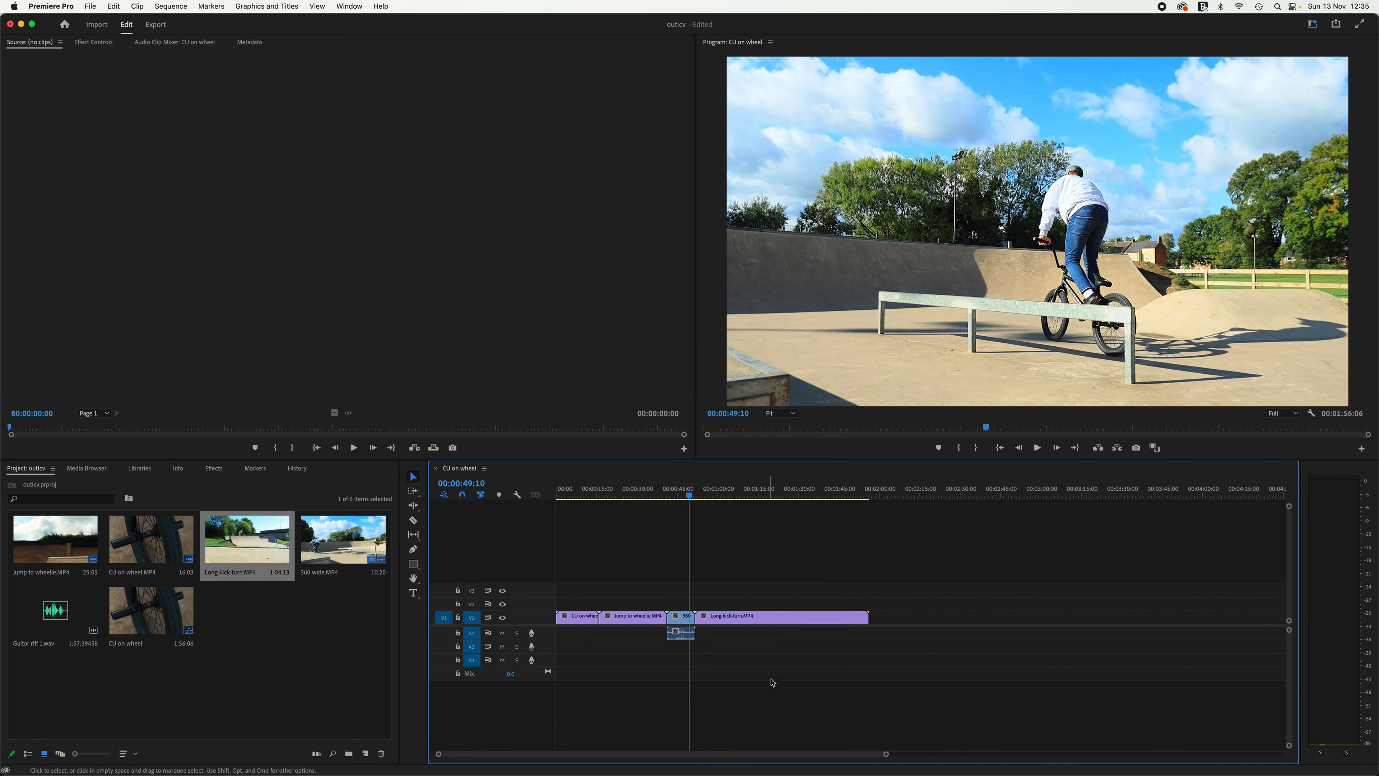
- Set the Long kick-turn clip's speed to 400% and play back part of the sped-up clip
right_click(748, 623)
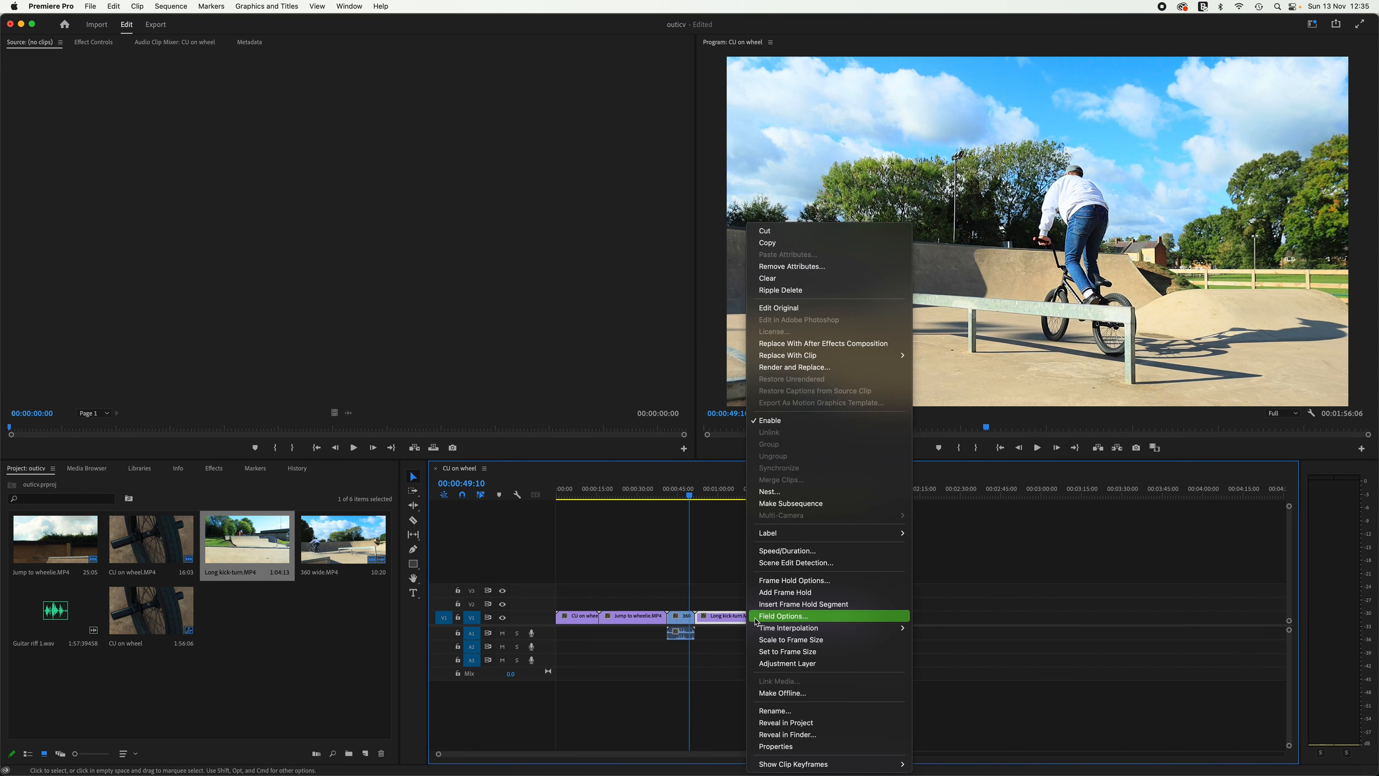
left_click(818, 551)
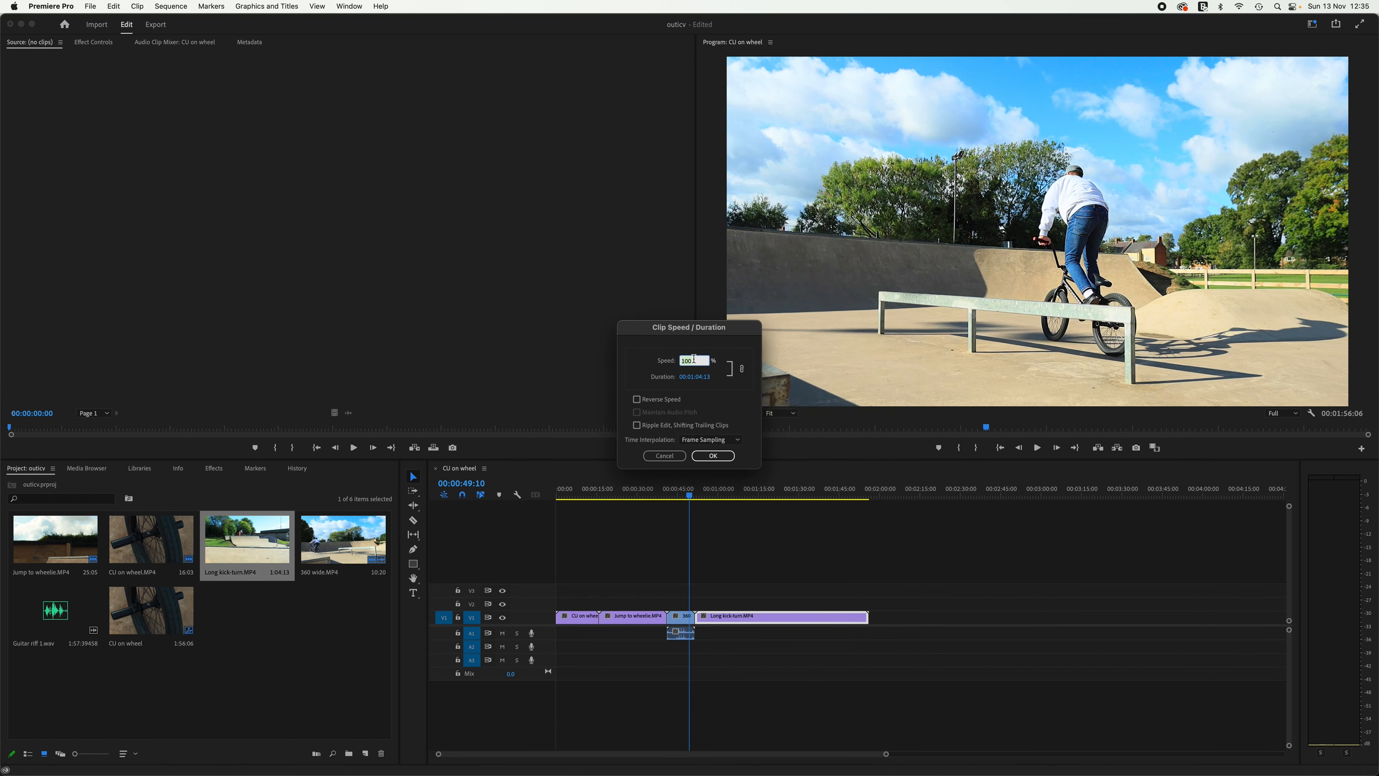
key("Return")
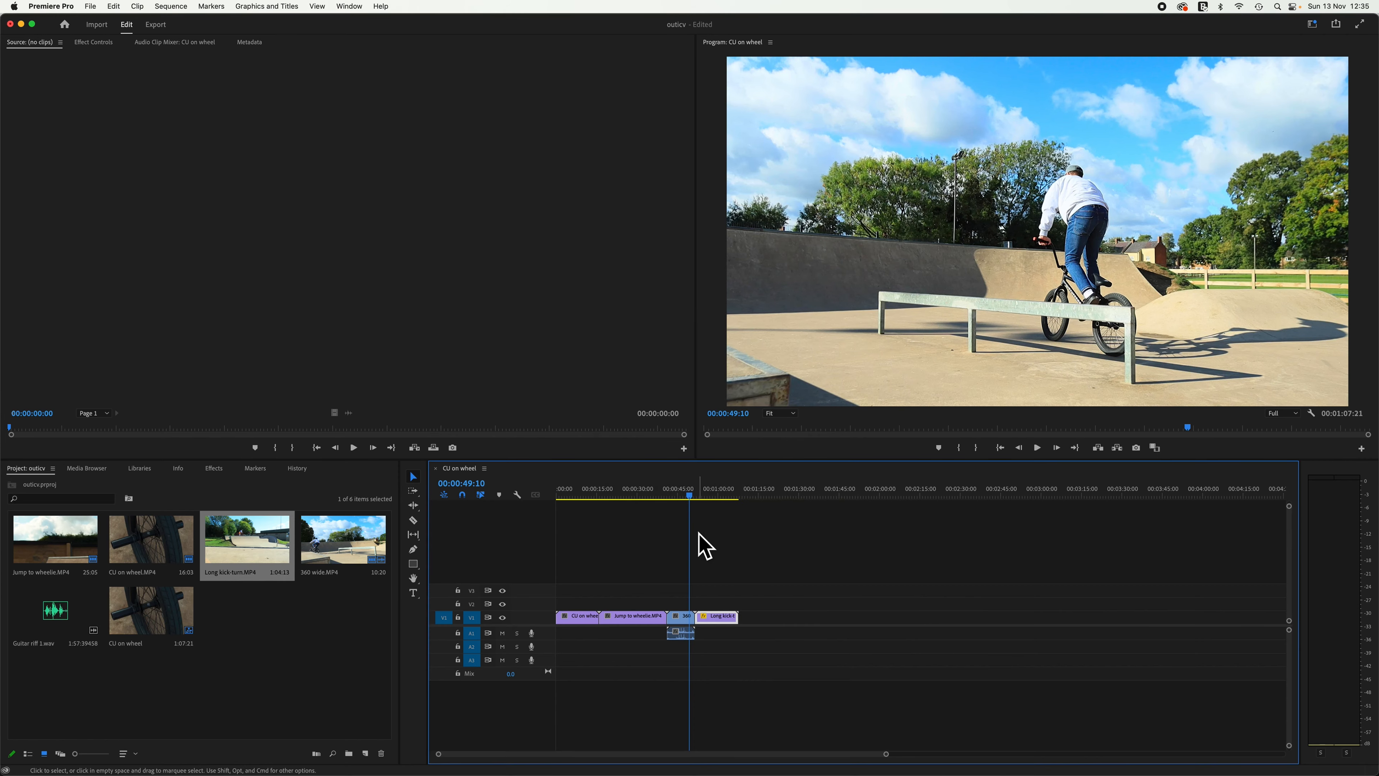
left_click(706, 498)
key("space")
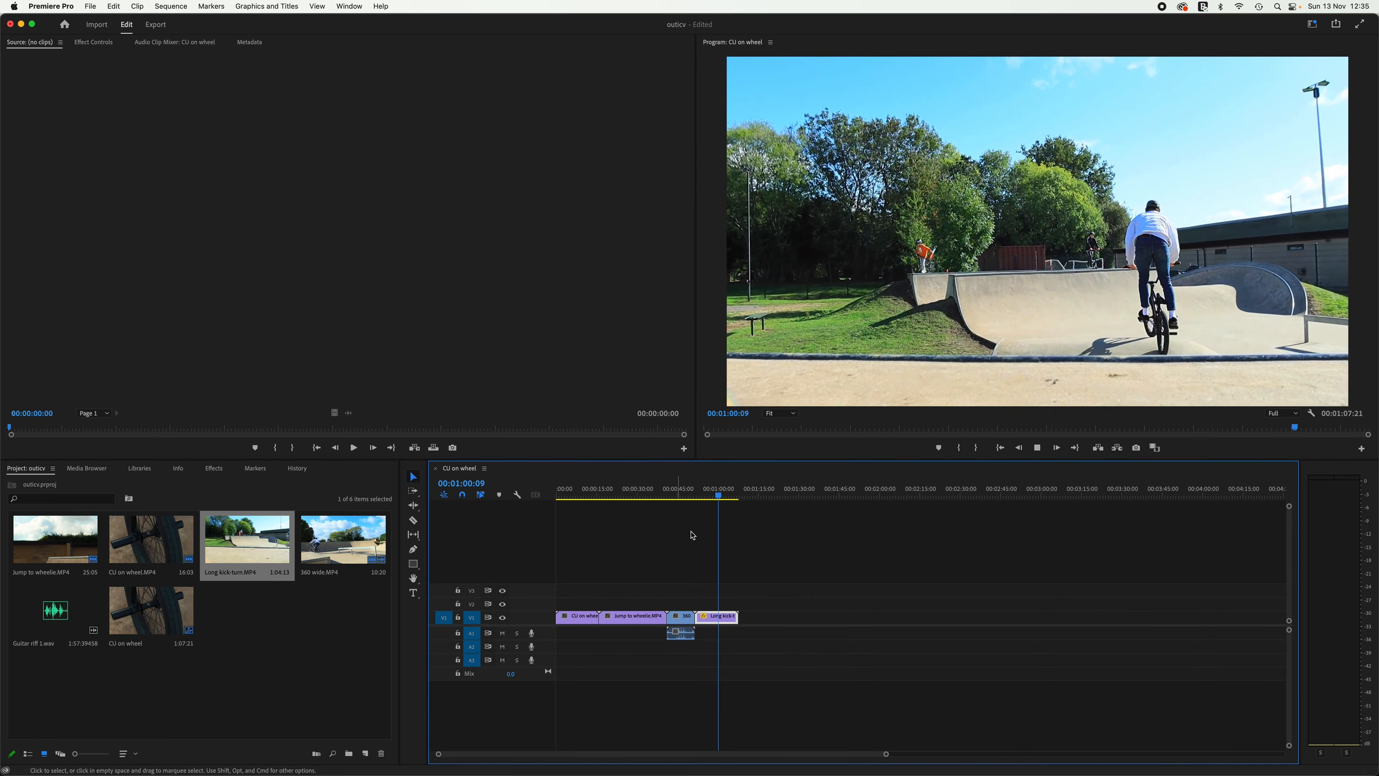
key("space")
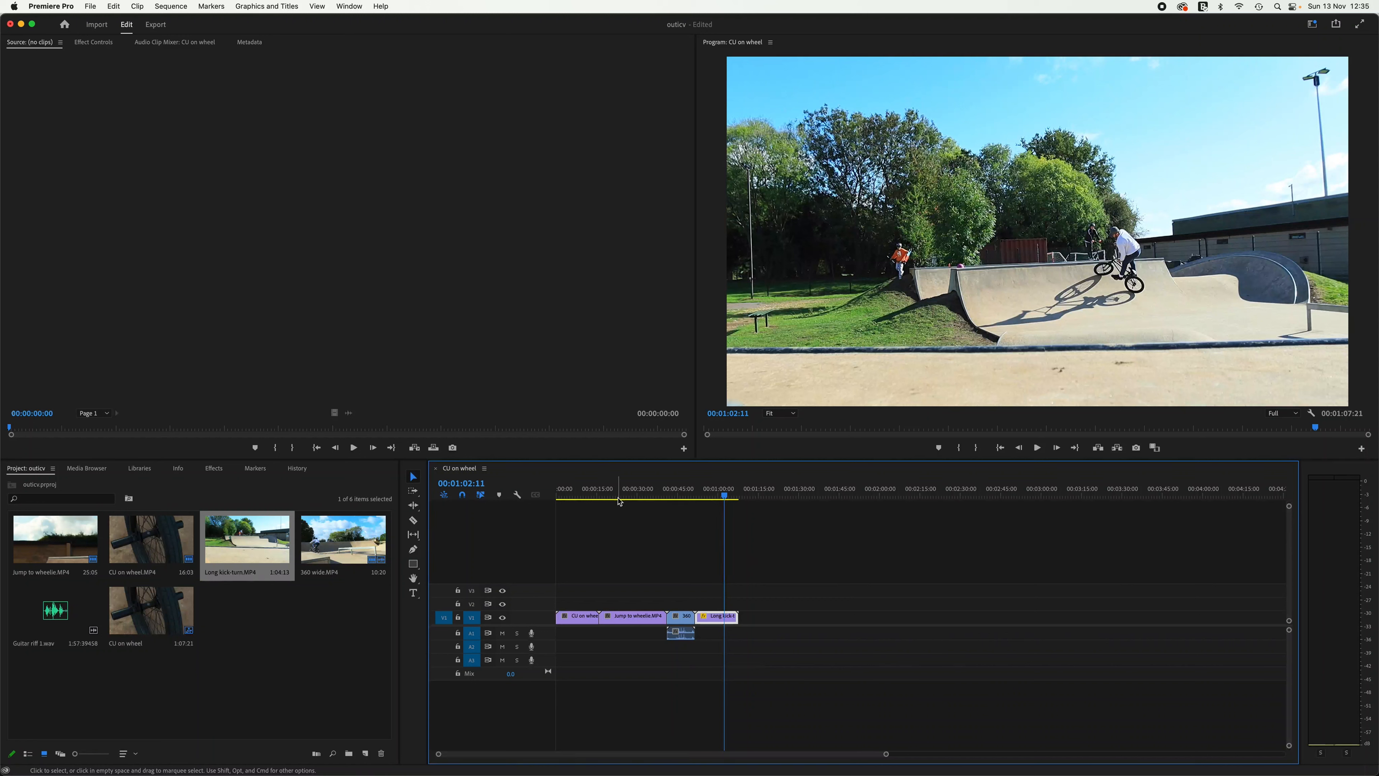
- Set the speed of the Jump to wheelie clip in the sequence to 400%
left_click(640, 620)
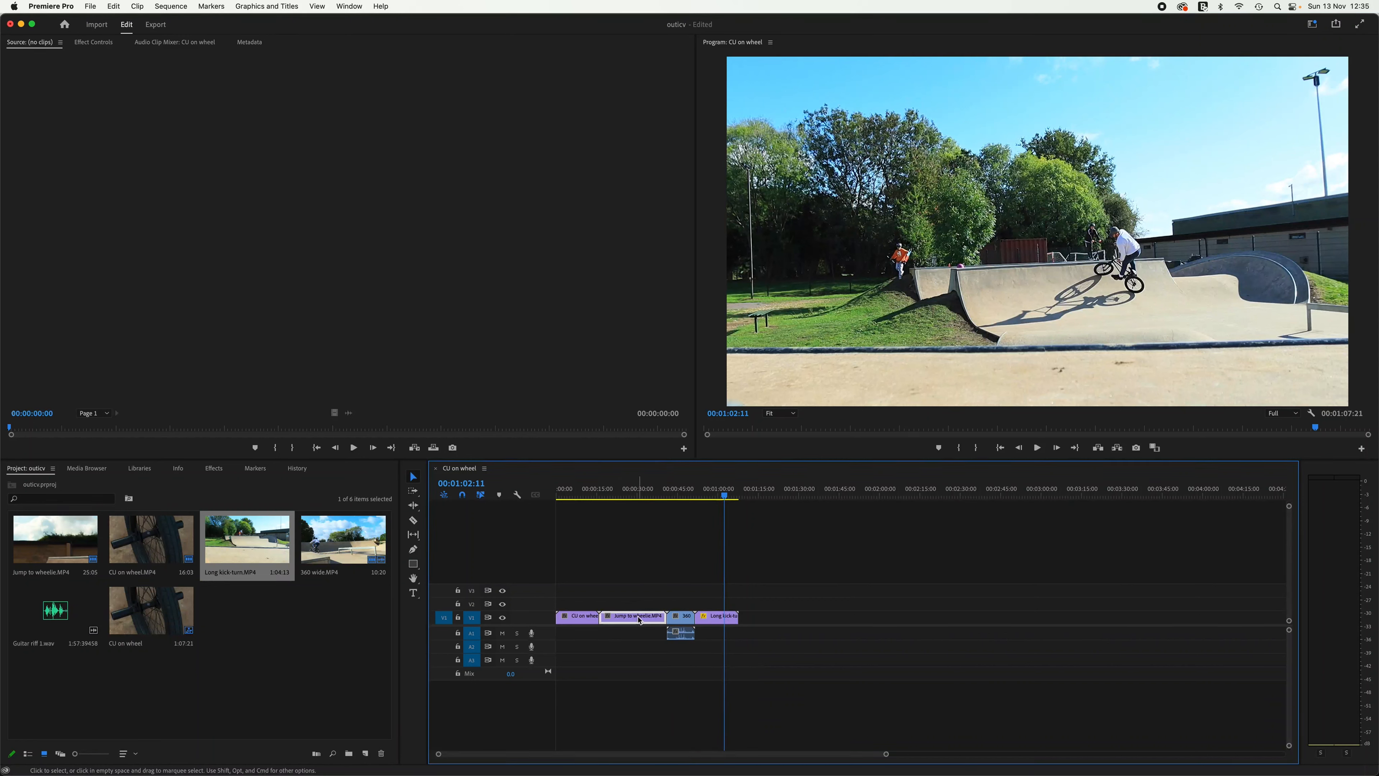
right_click(640, 620)
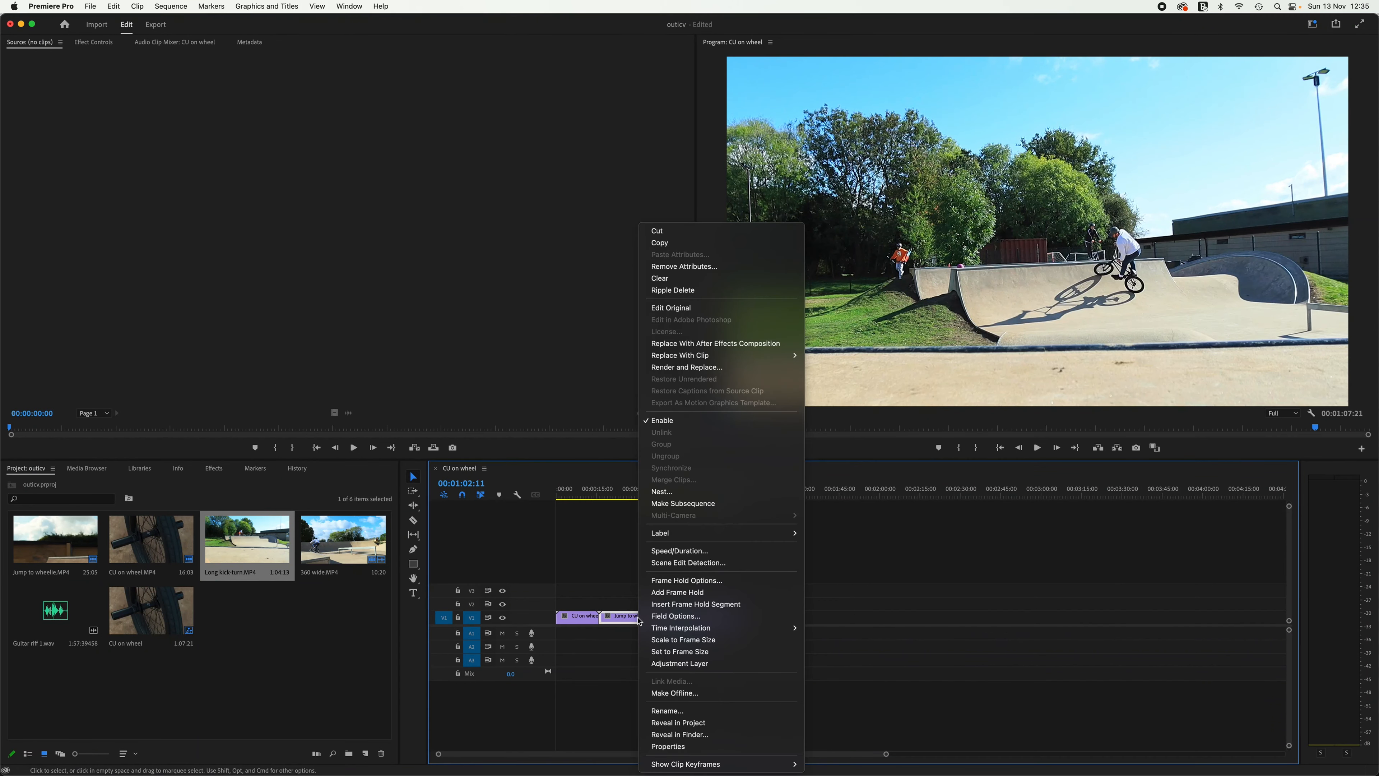
left_click(724, 552)
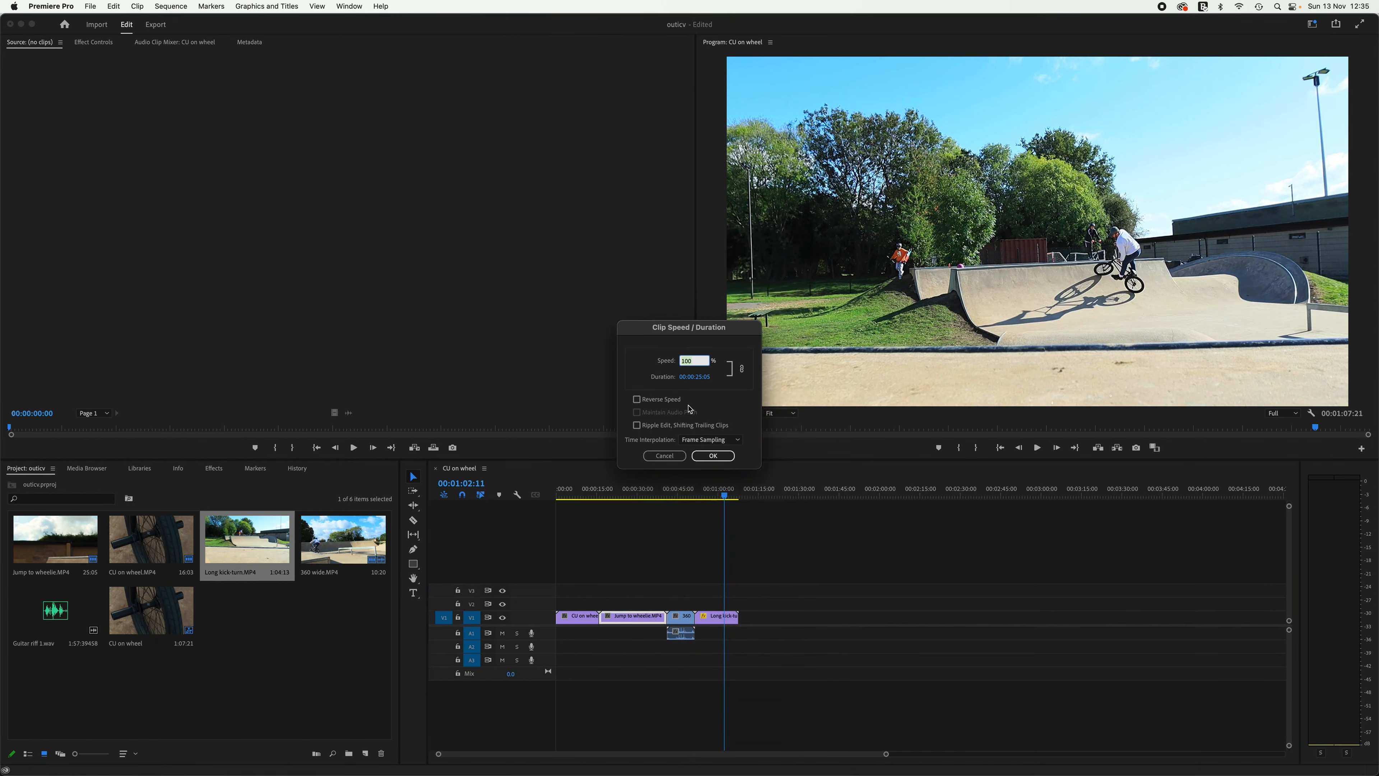
key("Return")
- Set the speed of the CU on wheel clip at the sequence start to 400%
left_click(570, 617)
right_click(577, 620)
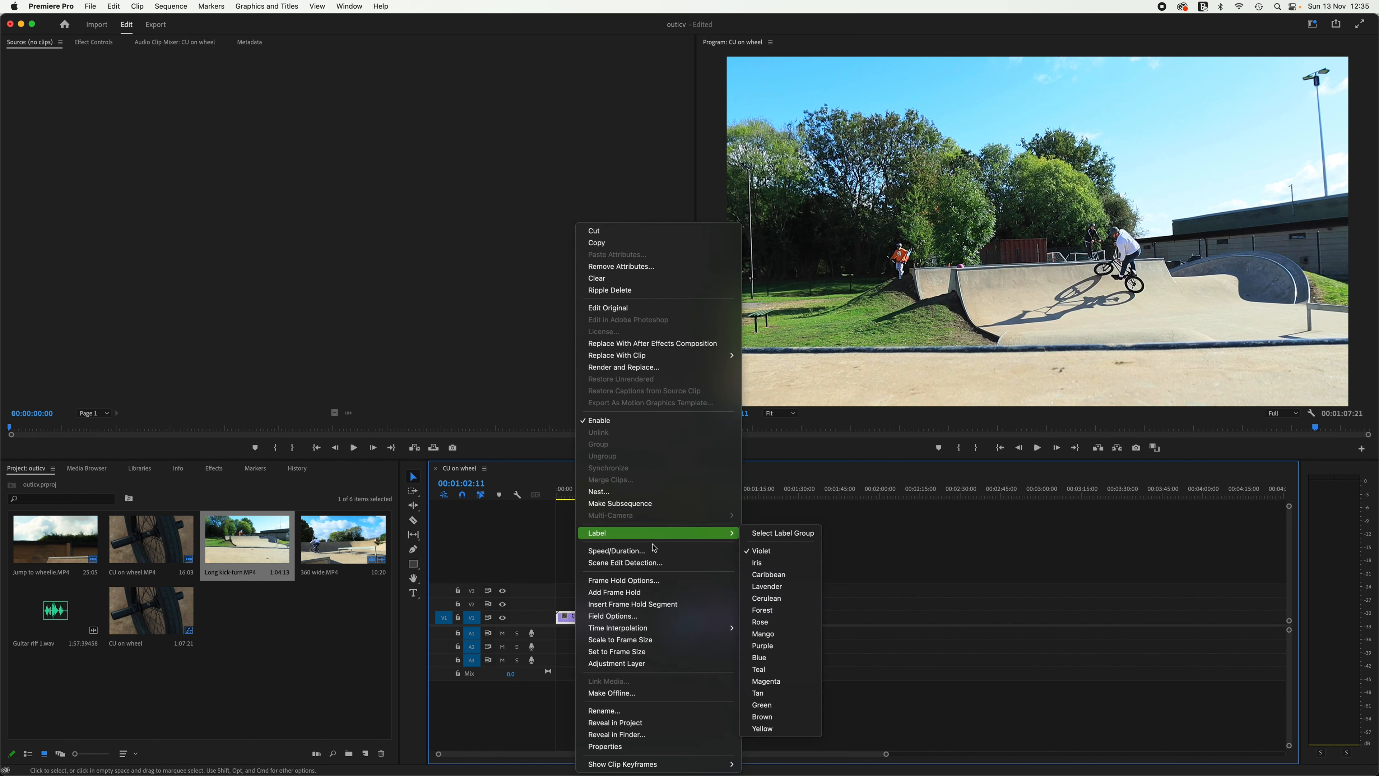
left_click(668, 551)
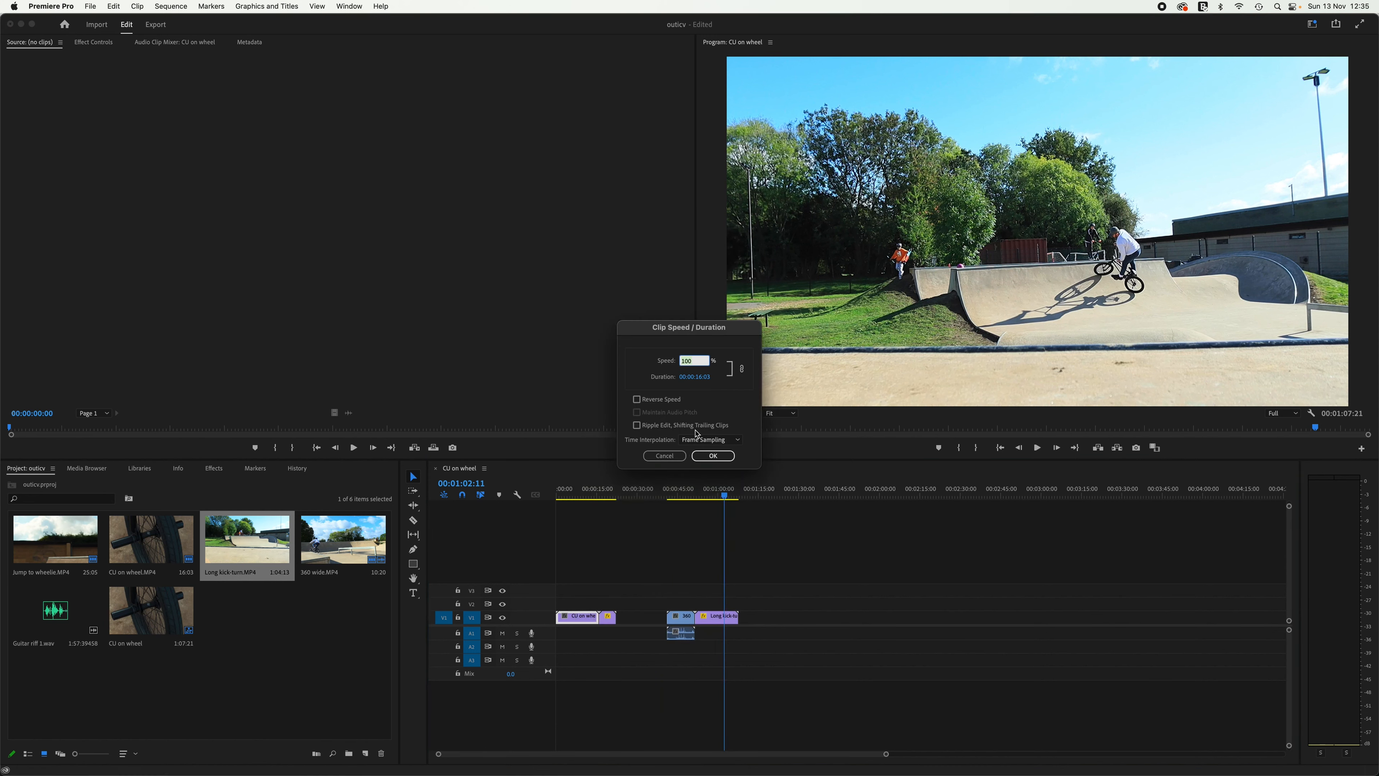
key("Return")
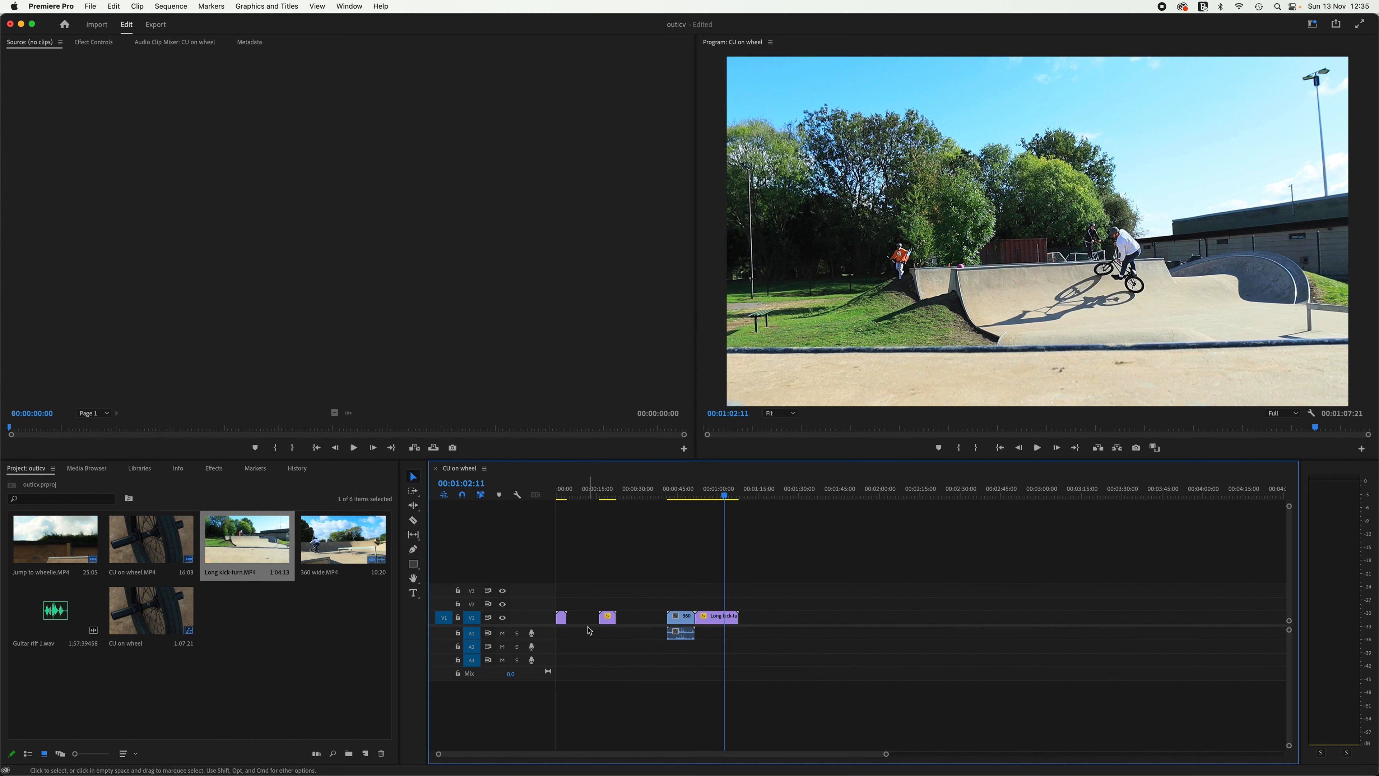
- Close the gaps after the shortened CU on wheel and Jump to wheelie clips
left_click(579, 618)
key("Delete")
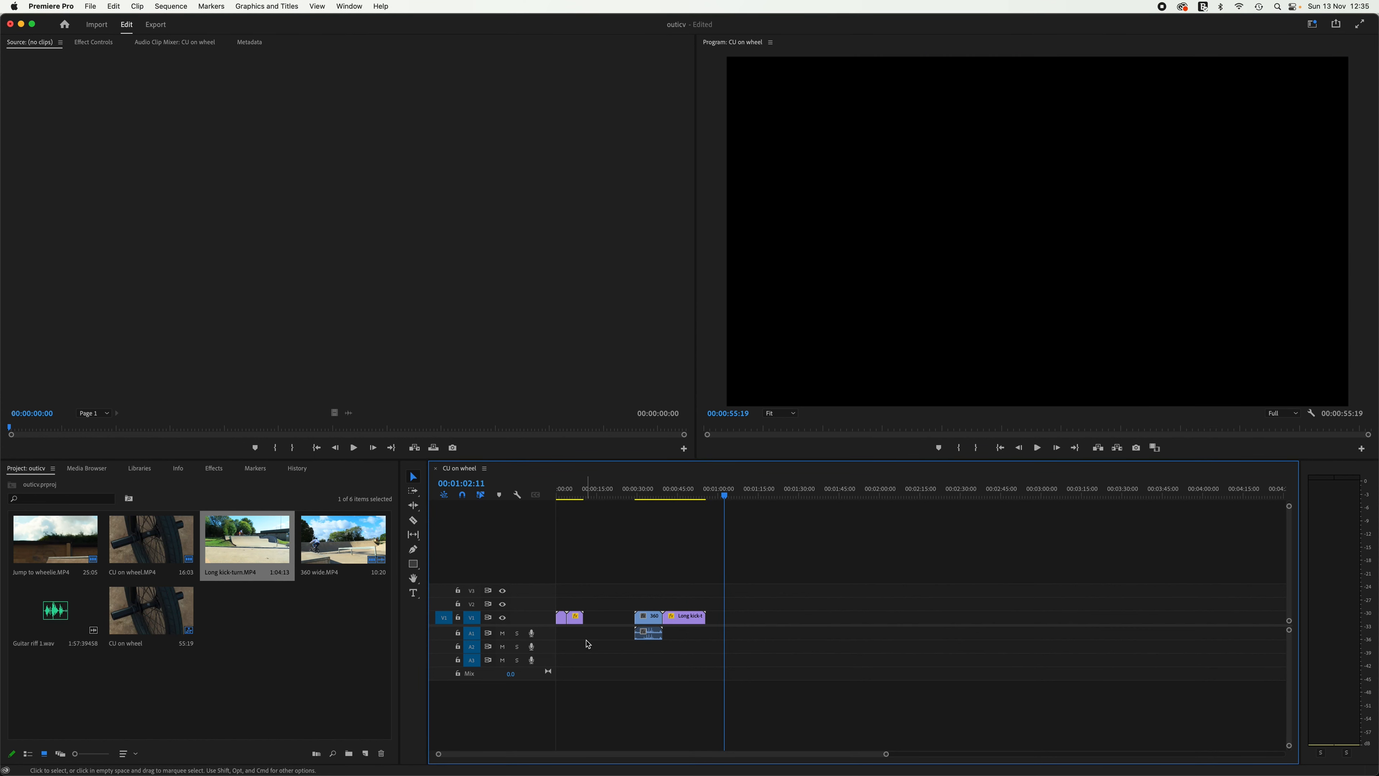
left_click(613, 623)
key("Delete")
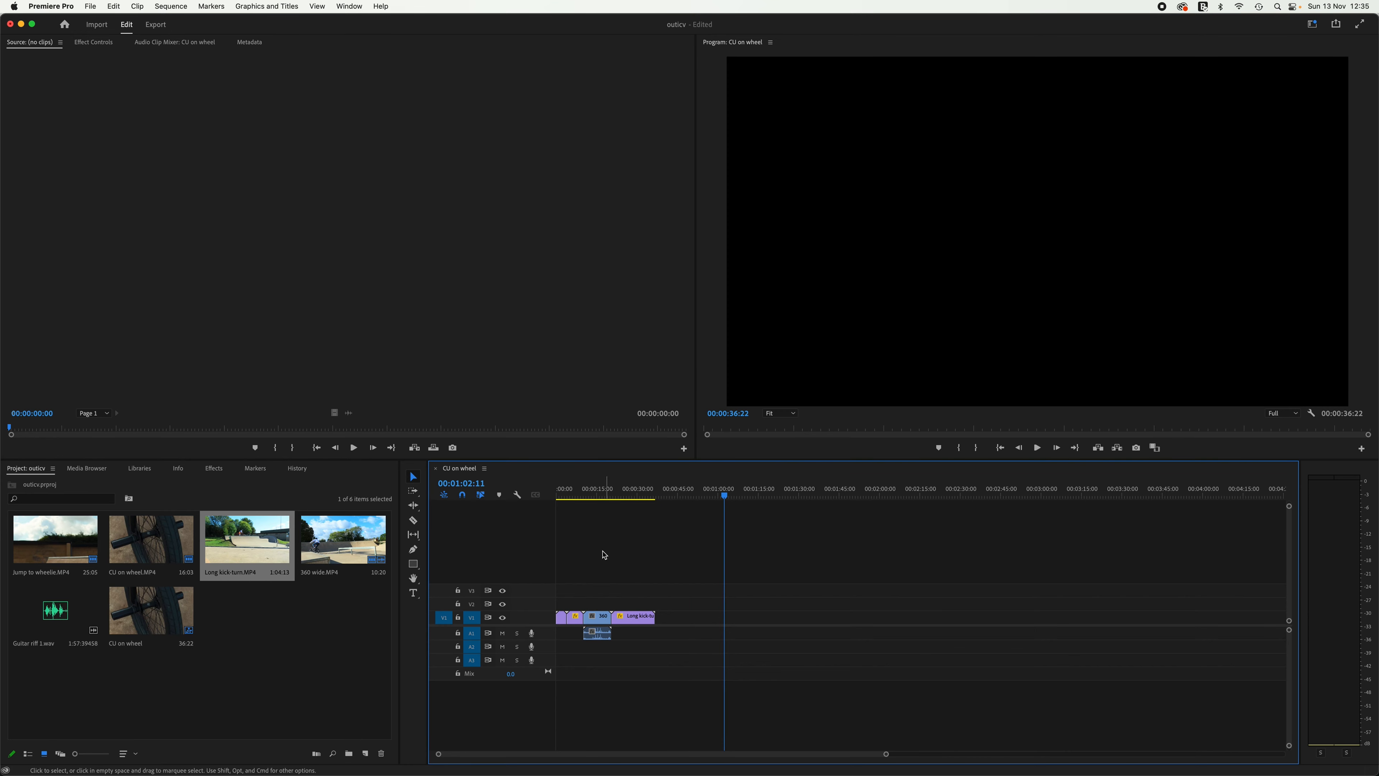
- Trim the Jump to wheelie clip so it starts at 00:00:06:00 and ends at 00:00:08:09
left_click_drag(887, 758, 453, 756)
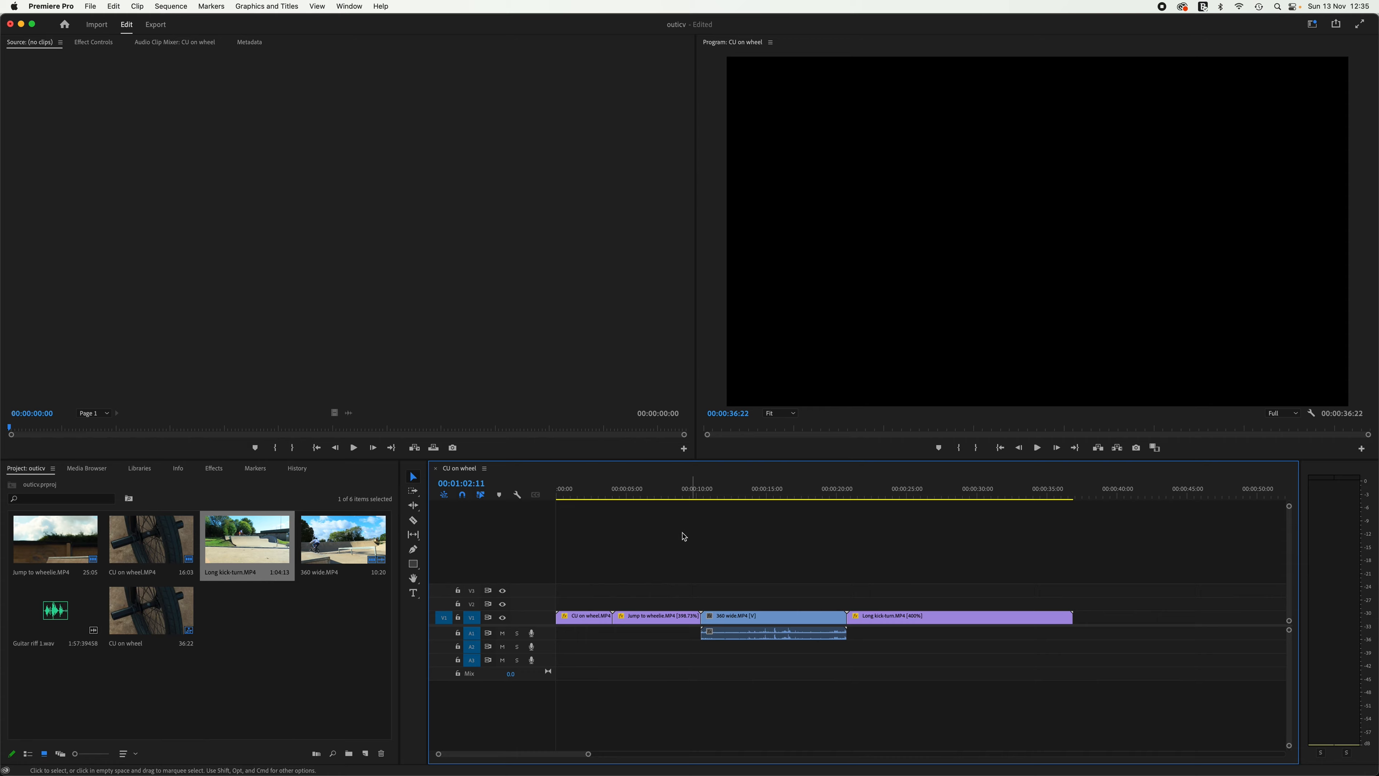
mouse_move(625, 489)
left_mouse_down()
mouse_move(541, 494)
mouse_move(643, 506)
left_mouse_up()
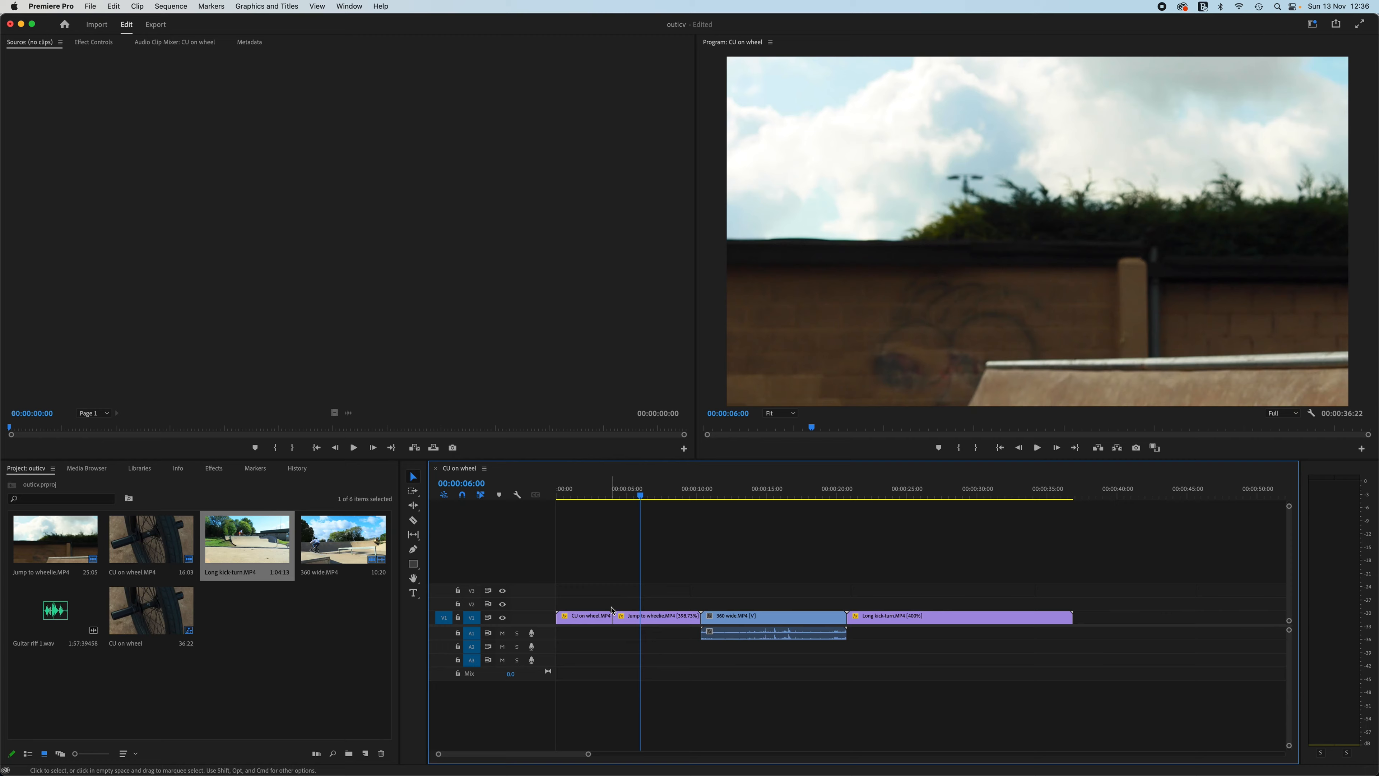
left_click_drag(615, 616, 641, 622)
left_click_drag(644, 503, 676, 504)
left_click_drag(699, 620, 673, 623)
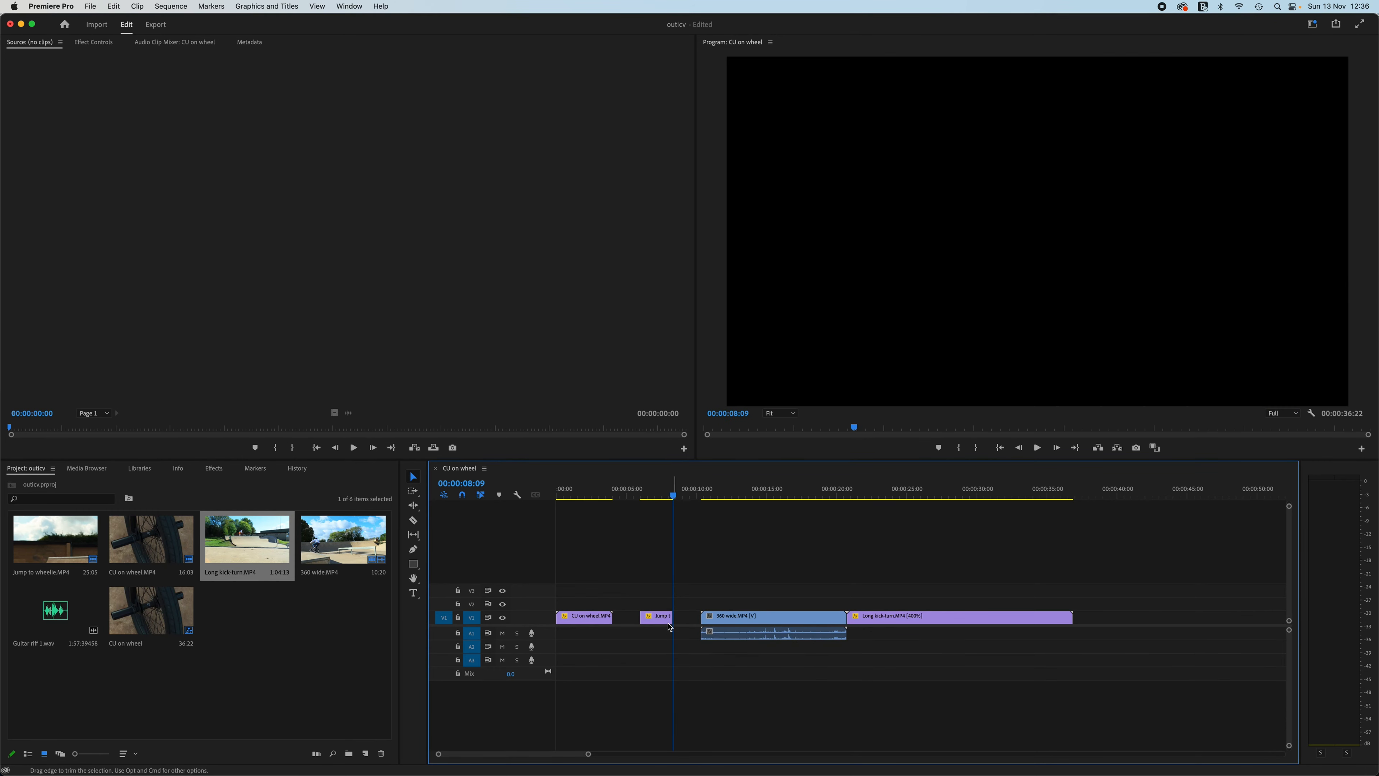
- Close the gaps before and after the trimmed Jump to wheelie clip
left_click(627, 619)
key("Delete")
left_click(658, 620)
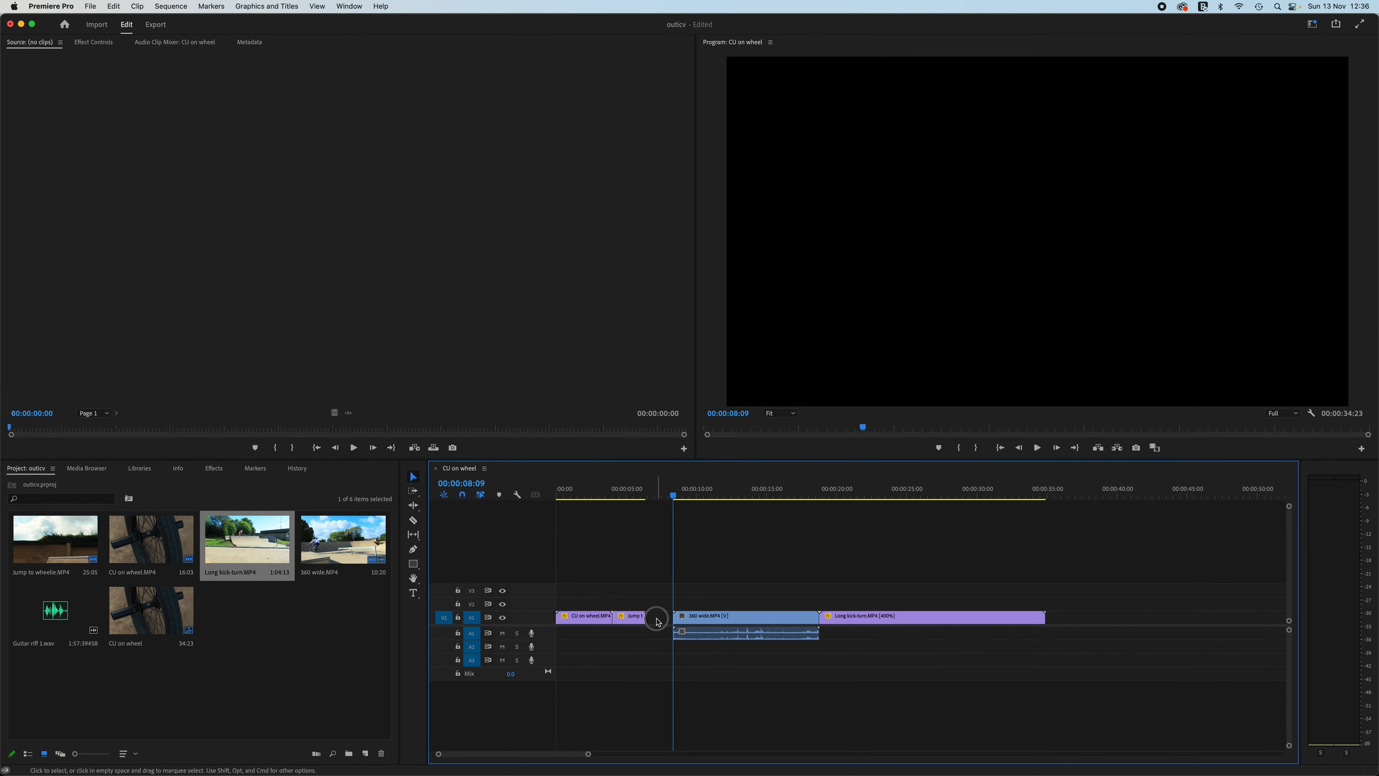
key("Delete")
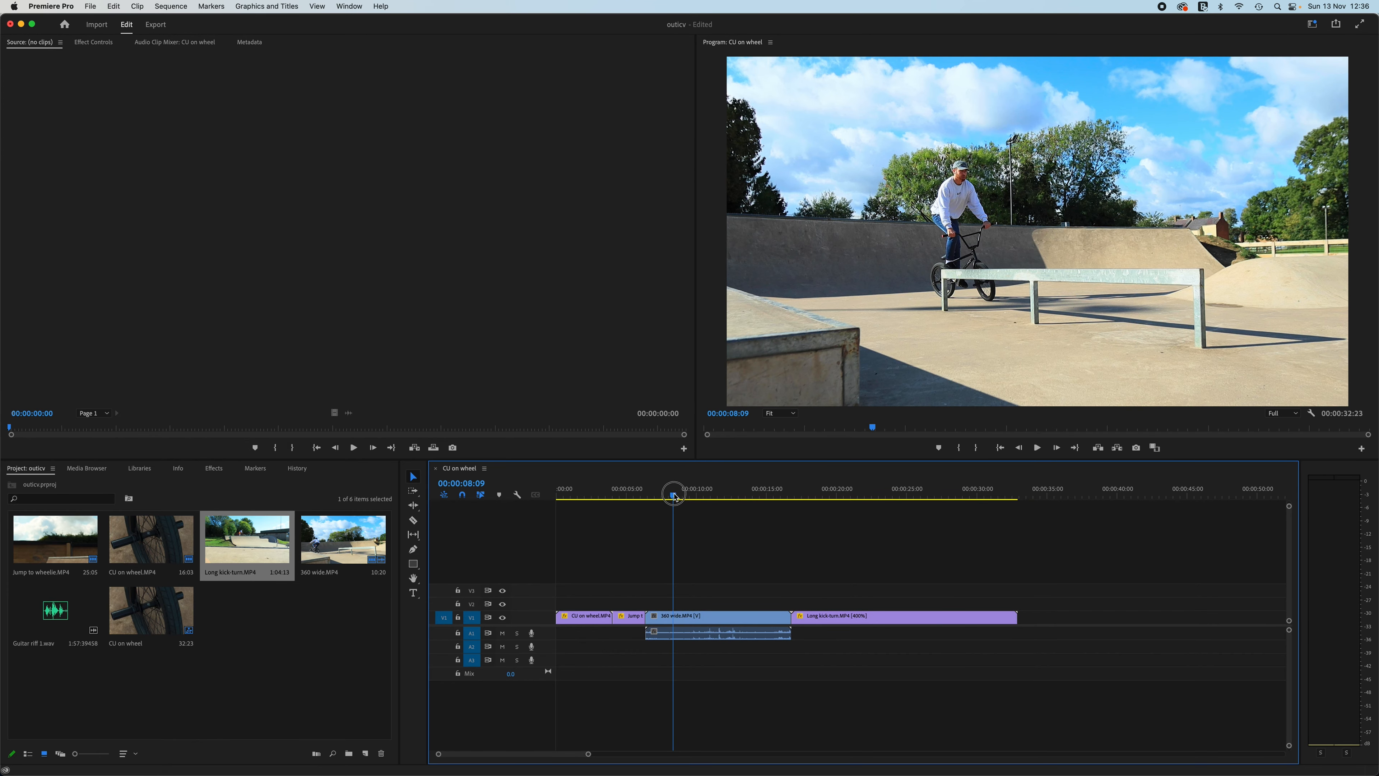
- Trim the start of the 360 wide clip to 00:00:08:22 and its end to 00:00:12:15, removing the gaps this leaves
left_click_drag(673, 495, 681, 496)
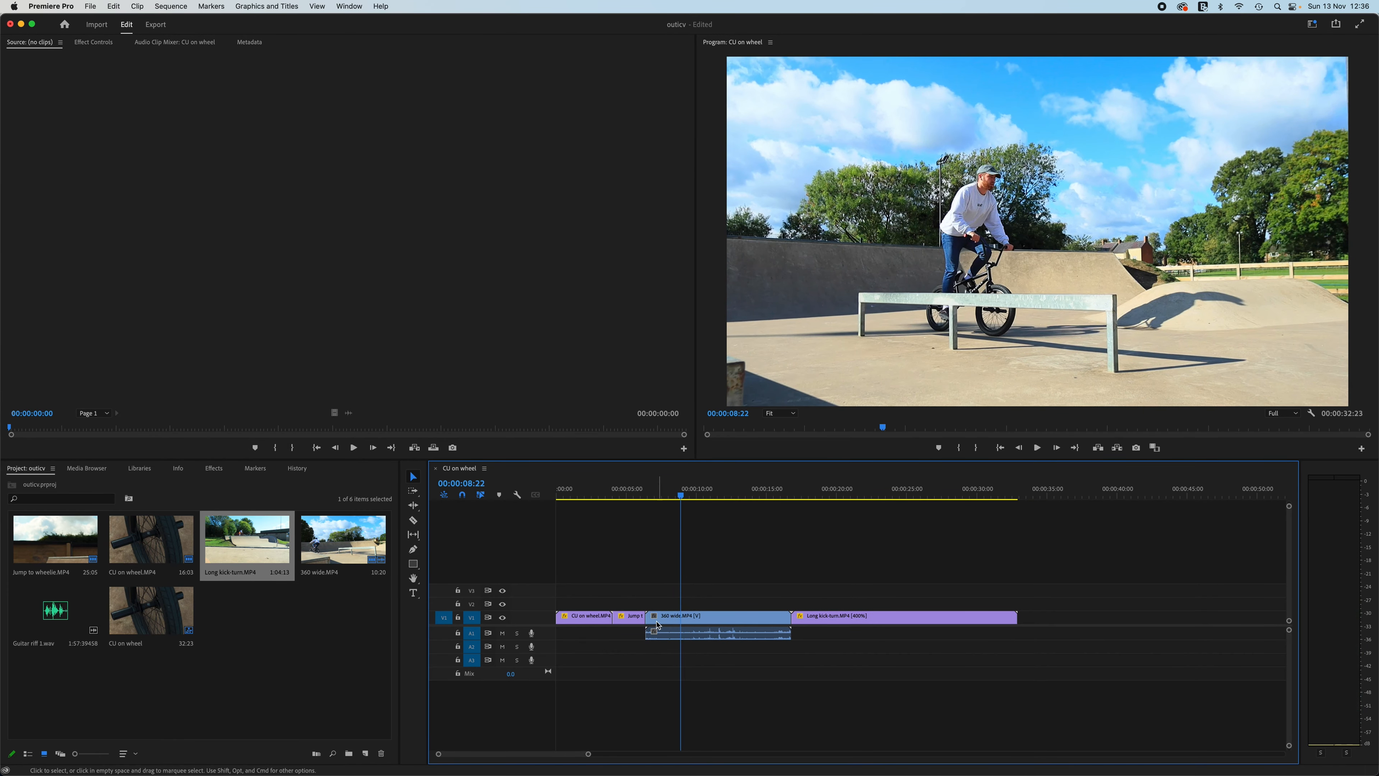
left_click_drag(646, 621, 680, 621)
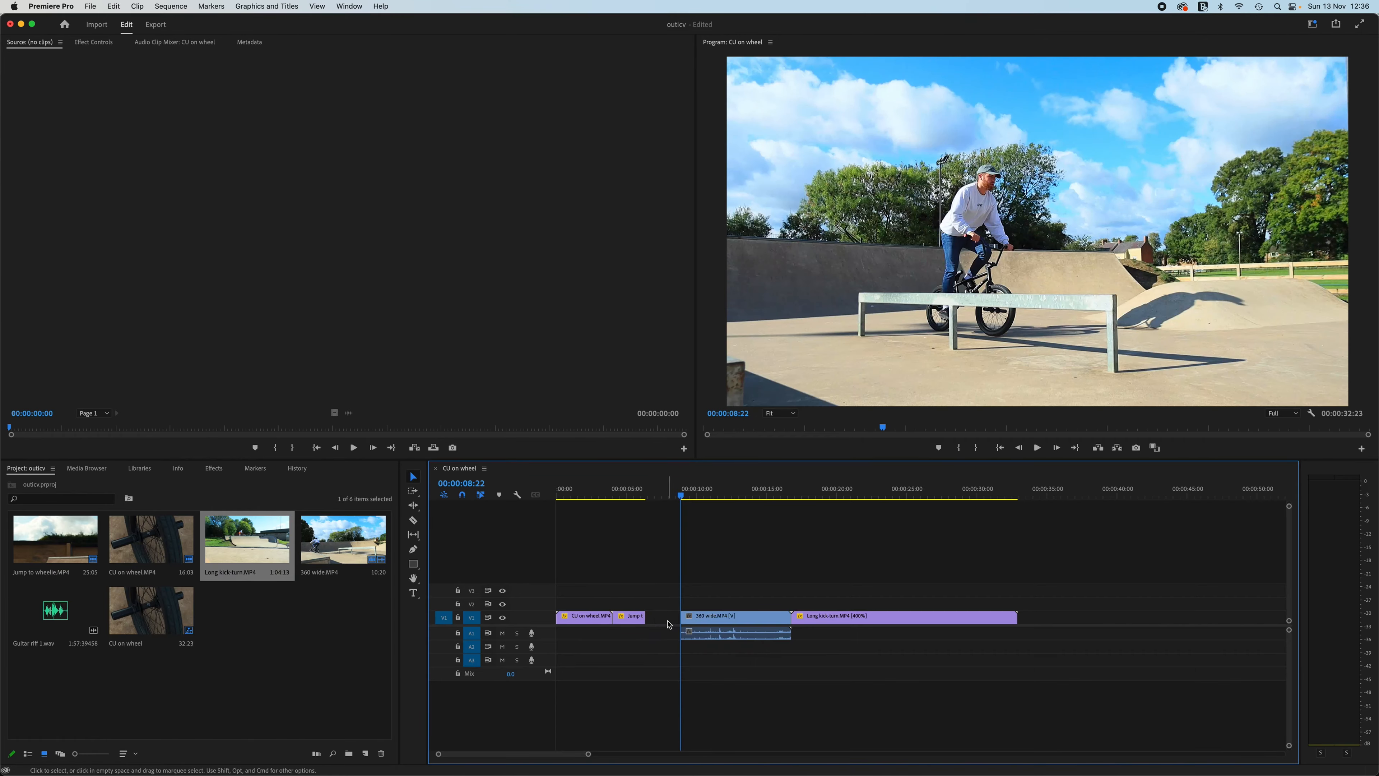
left_click_drag(687, 505, 733, 504)
left_click_drag(752, 620, 733, 619)
key("Delete")
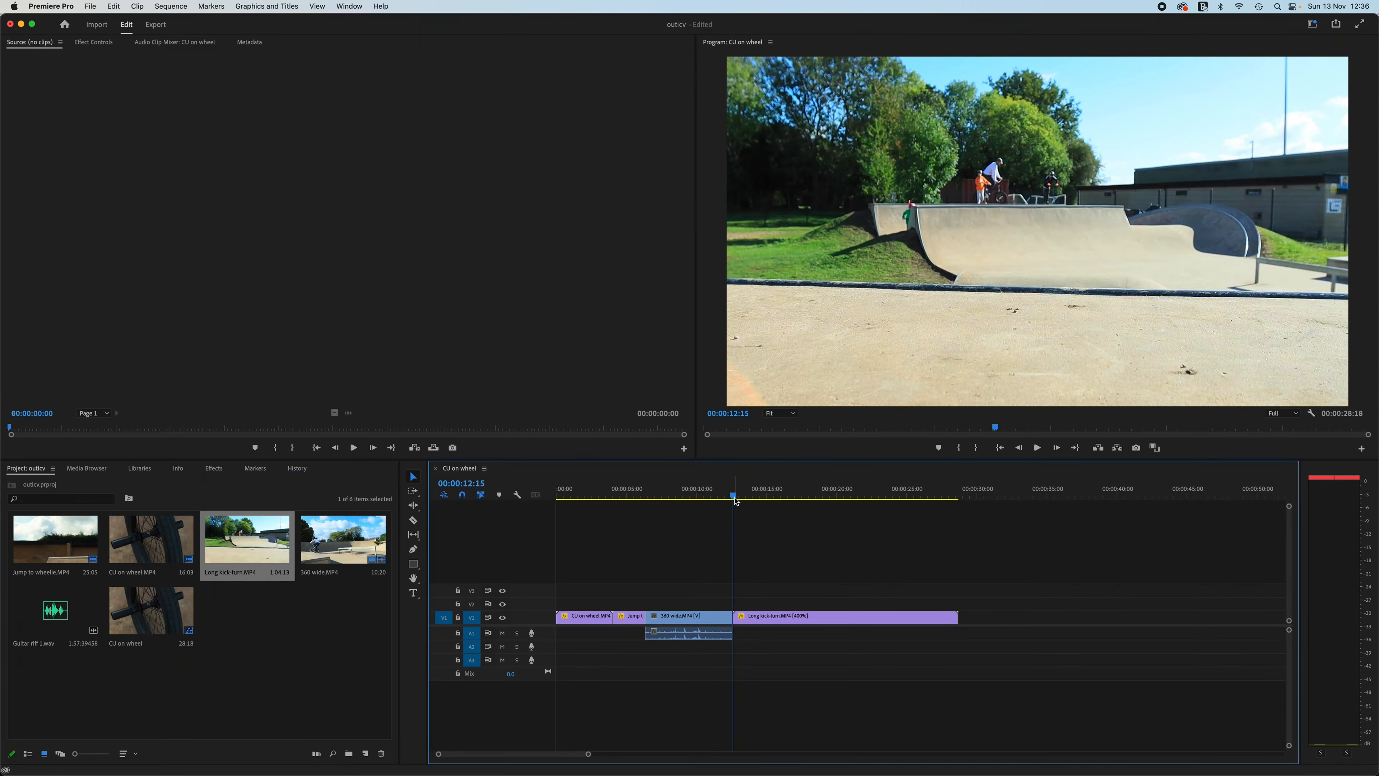
- Trim the start of the Long kick-turn clip to 00:00:17:18 and close the gap before it
left_click_drag(733, 497, 805, 505)
left_click_drag(745, 615, 805, 616)
left_click(774, 625)
key("BackSpace")
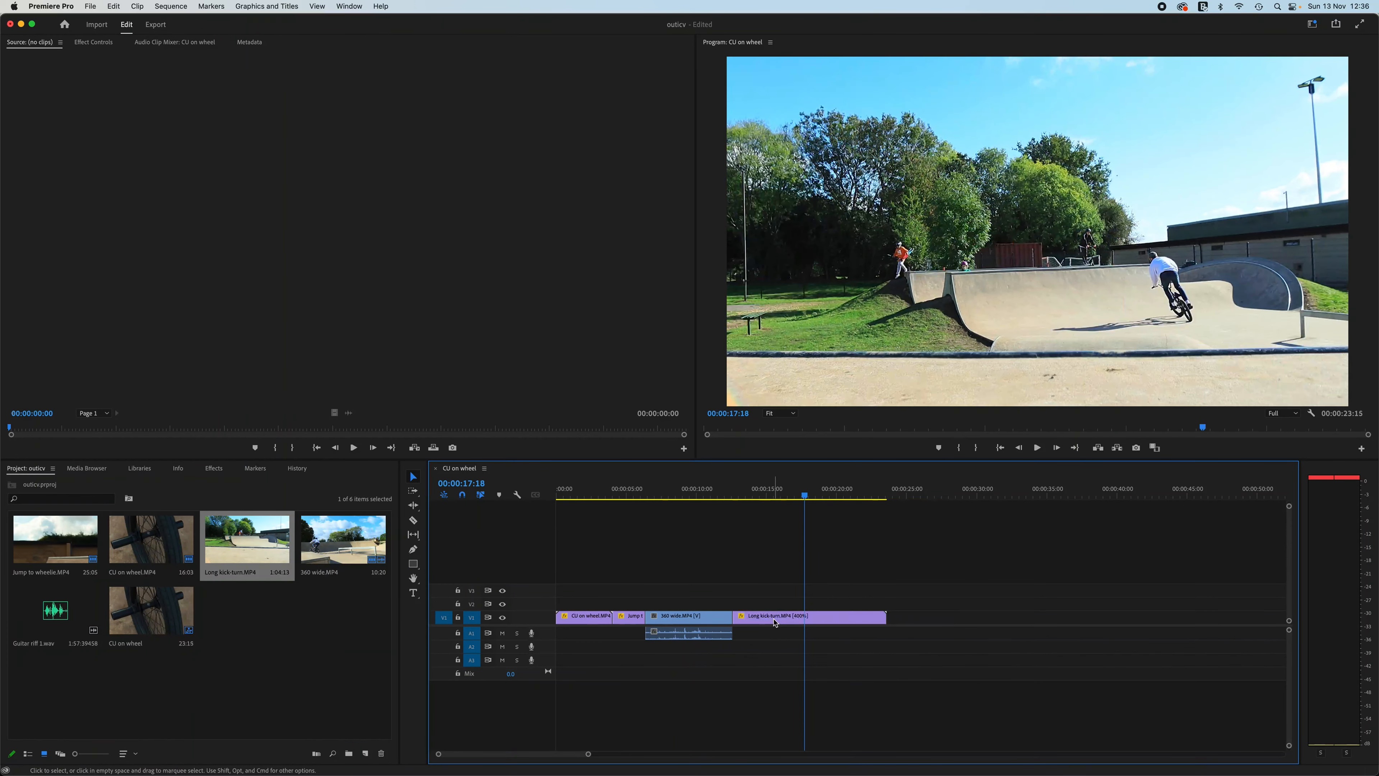
- Unlink the 360 wide clip's video from its audio and select the video part alone
left_click(707, 619)
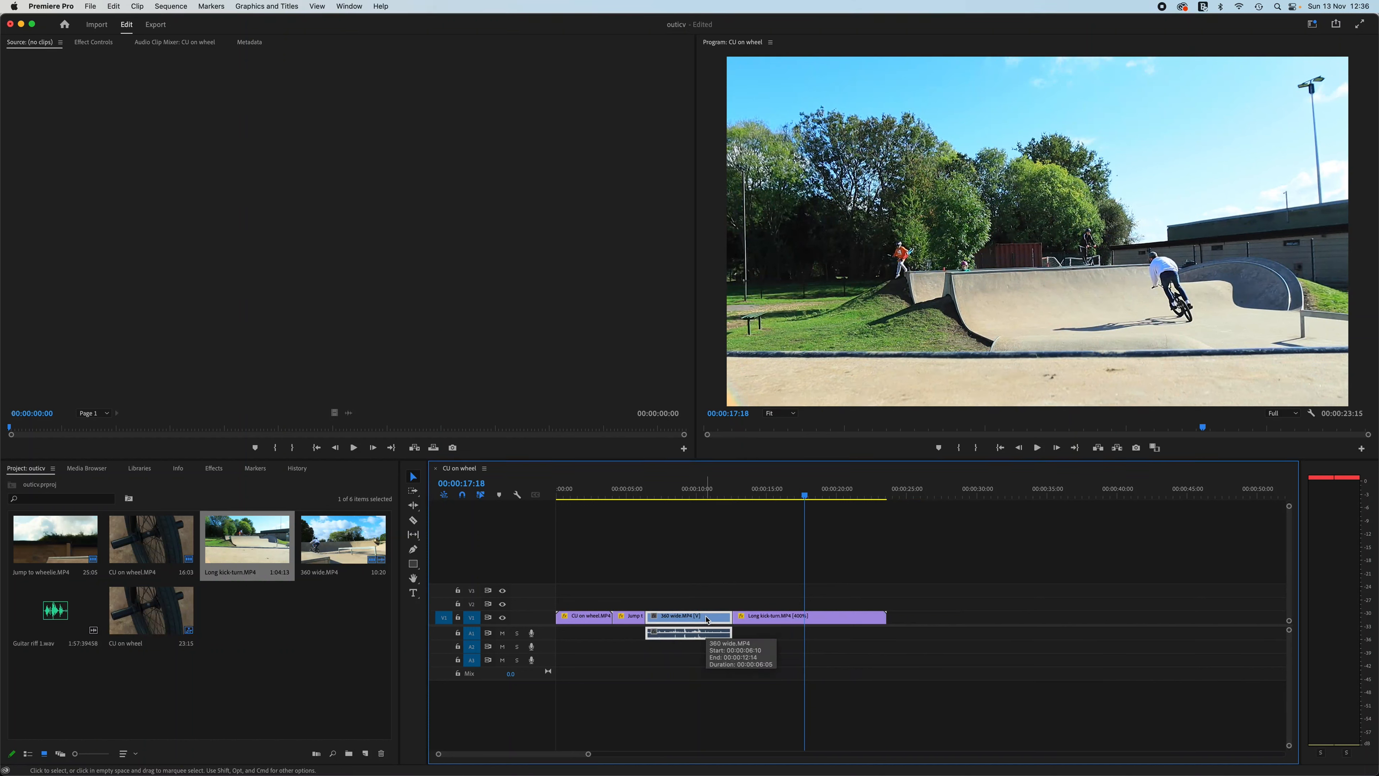
key("super+l")
left_click(689, 655)
left_click(699, 619)
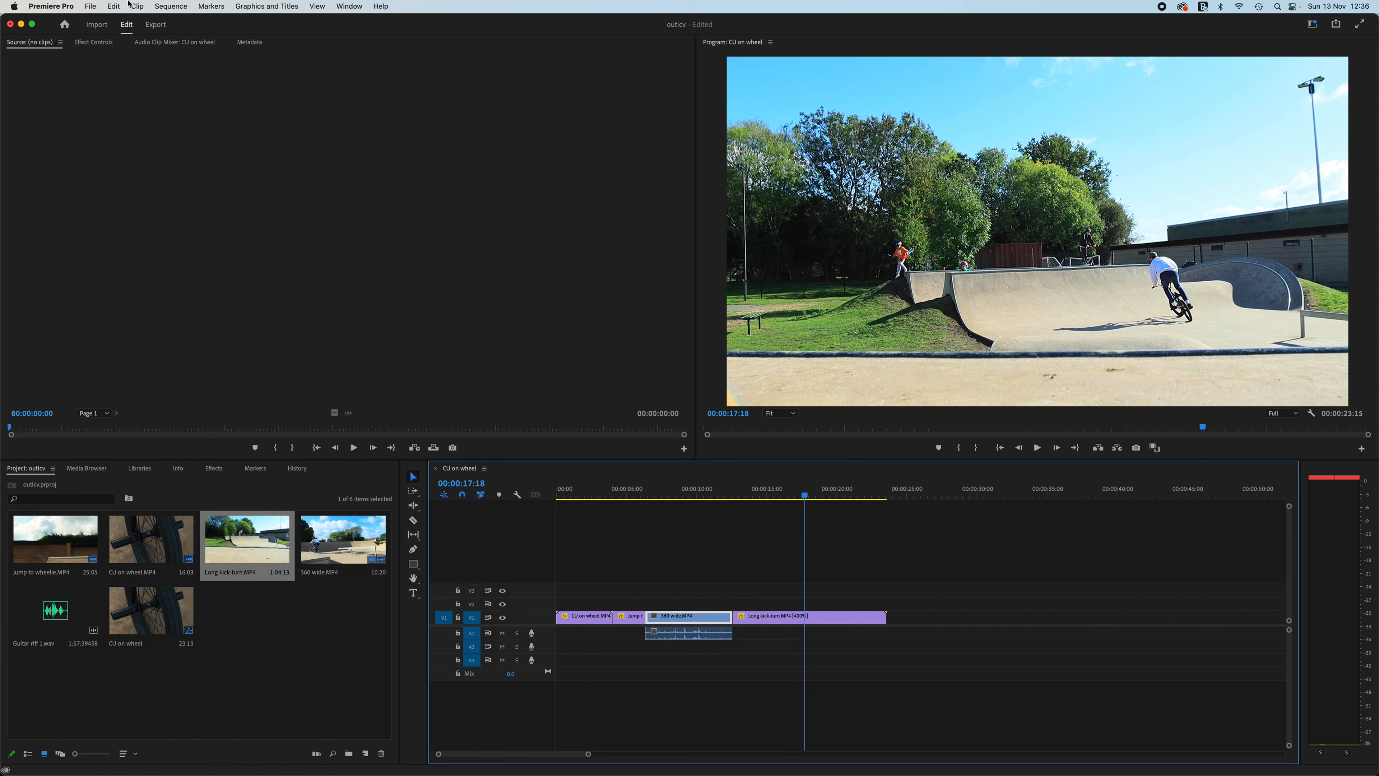
left_click(139, 6)
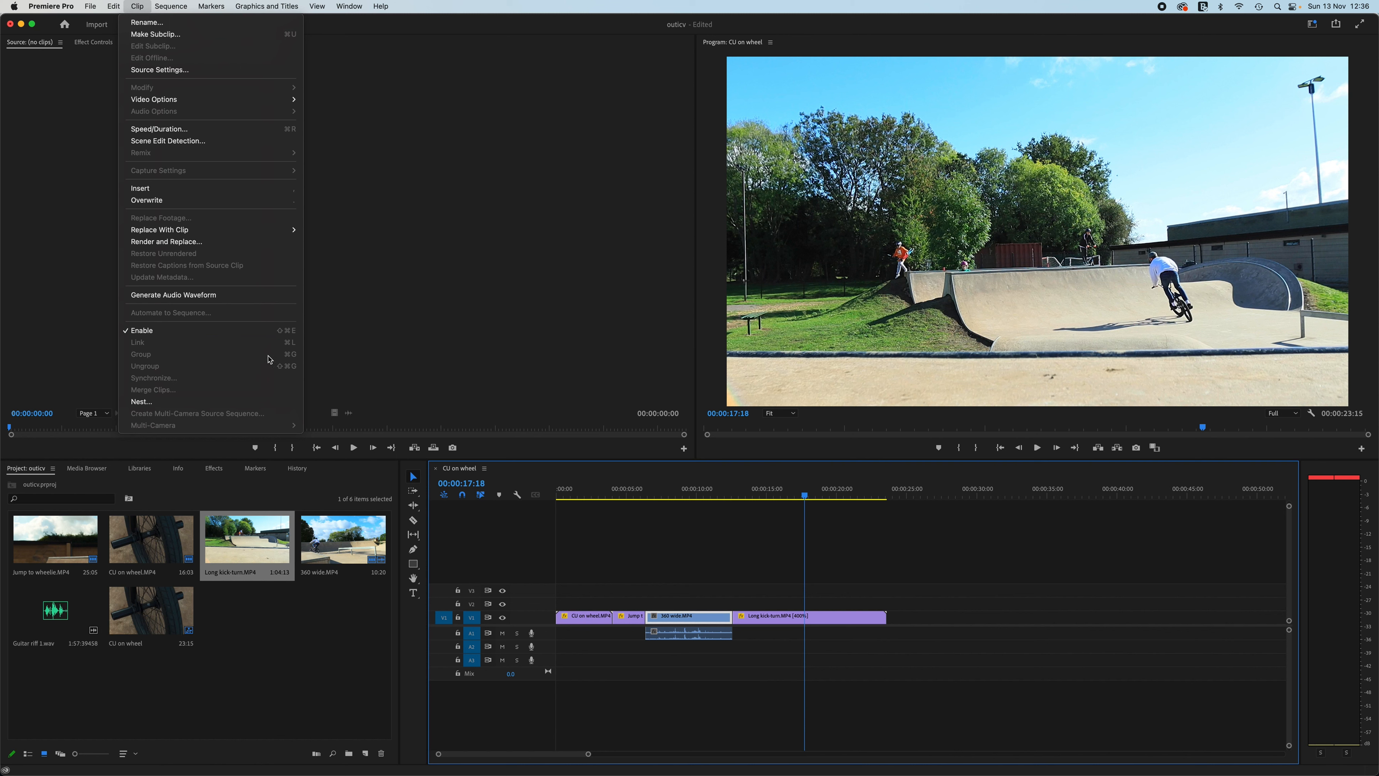
- Select the 360 wide clip's video and audio together and apply the Link command to them
left_click(633, 691)
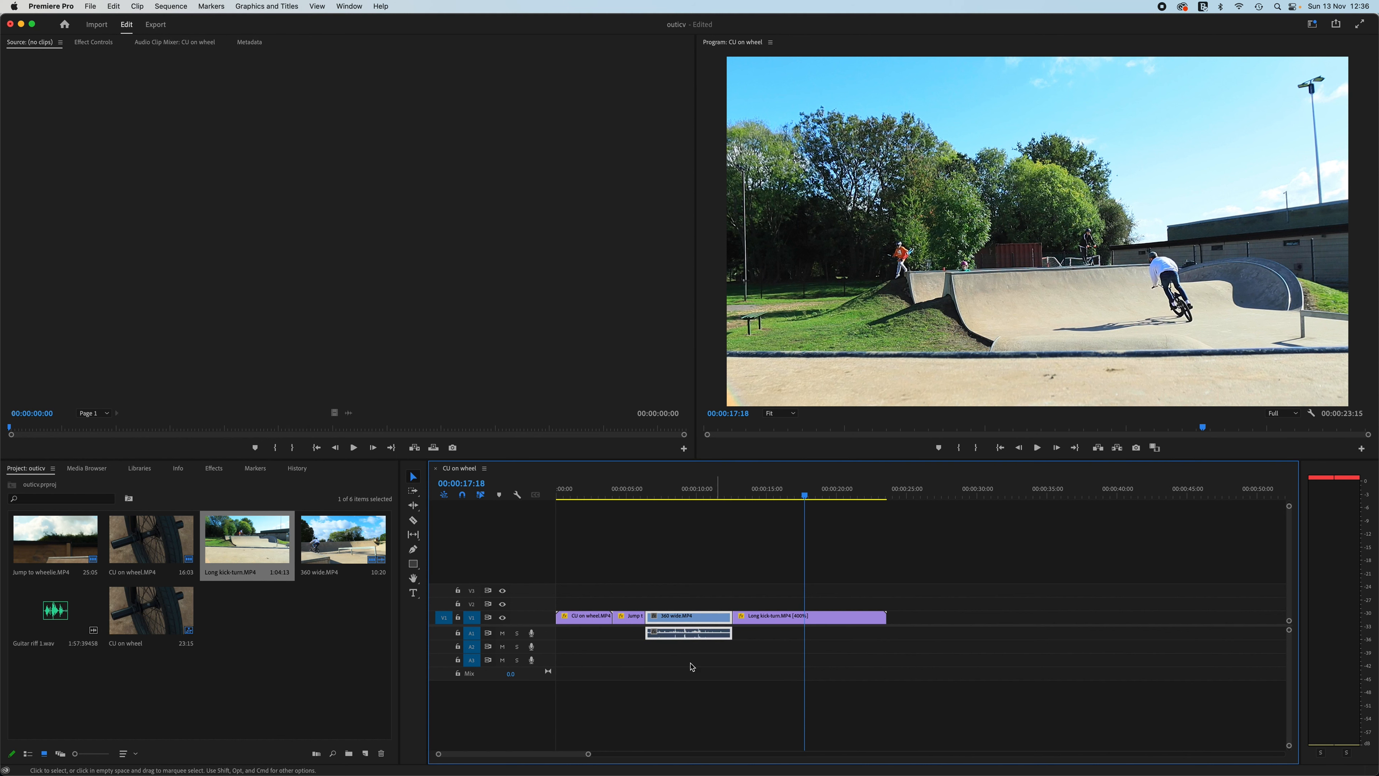
left_click(137, 6)
left_click(213, 343)
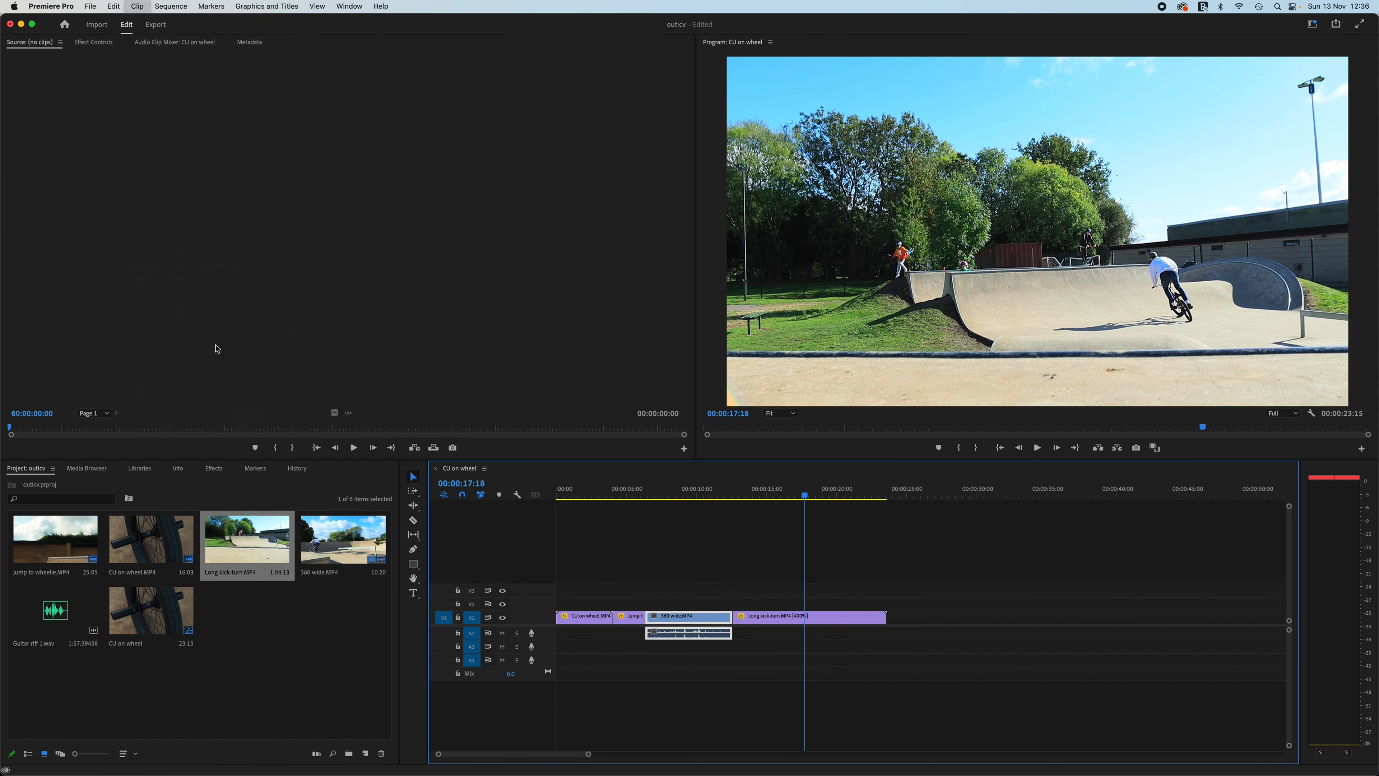
- Unlink the 360 wide clip's video from its audio and delete the audio part from the timeline
left_click(719, 676)
left_click(704, 621)
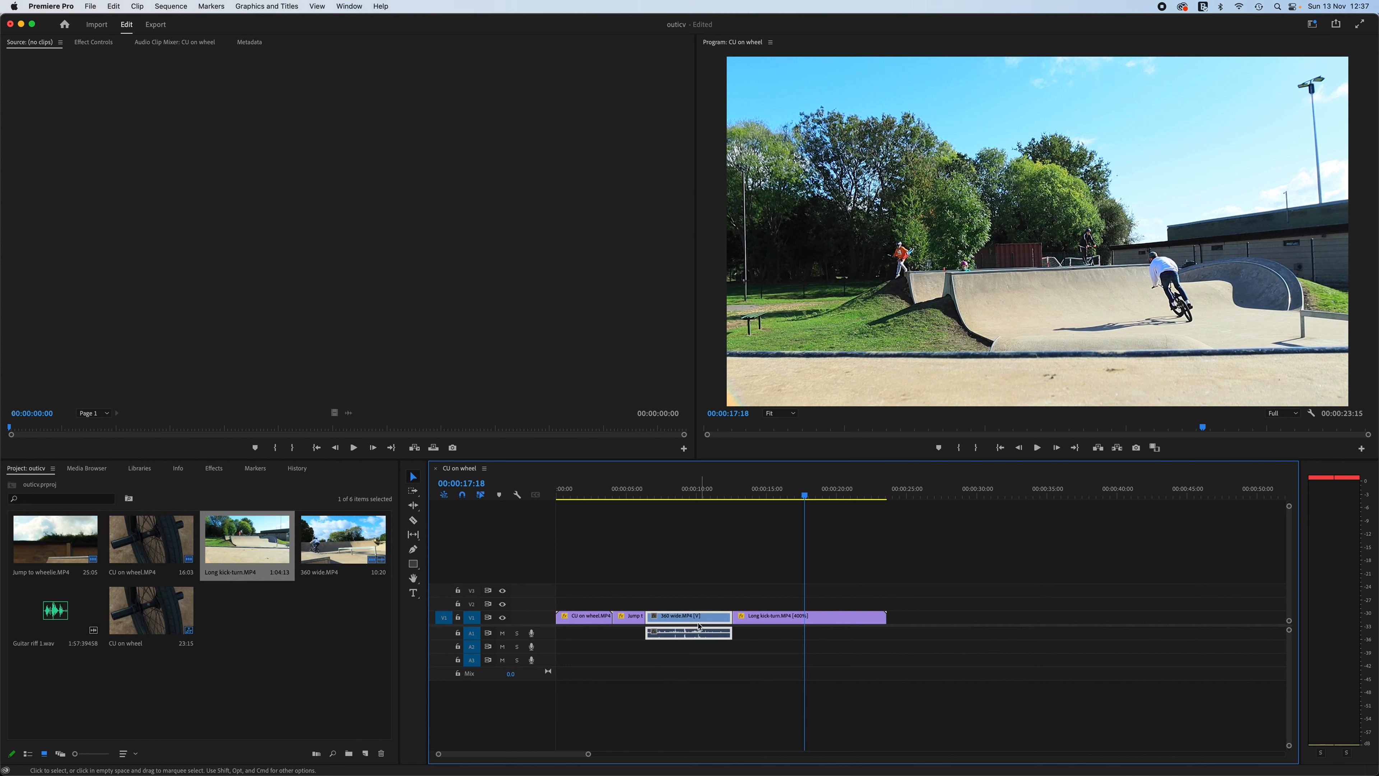
left_click(704, 681)
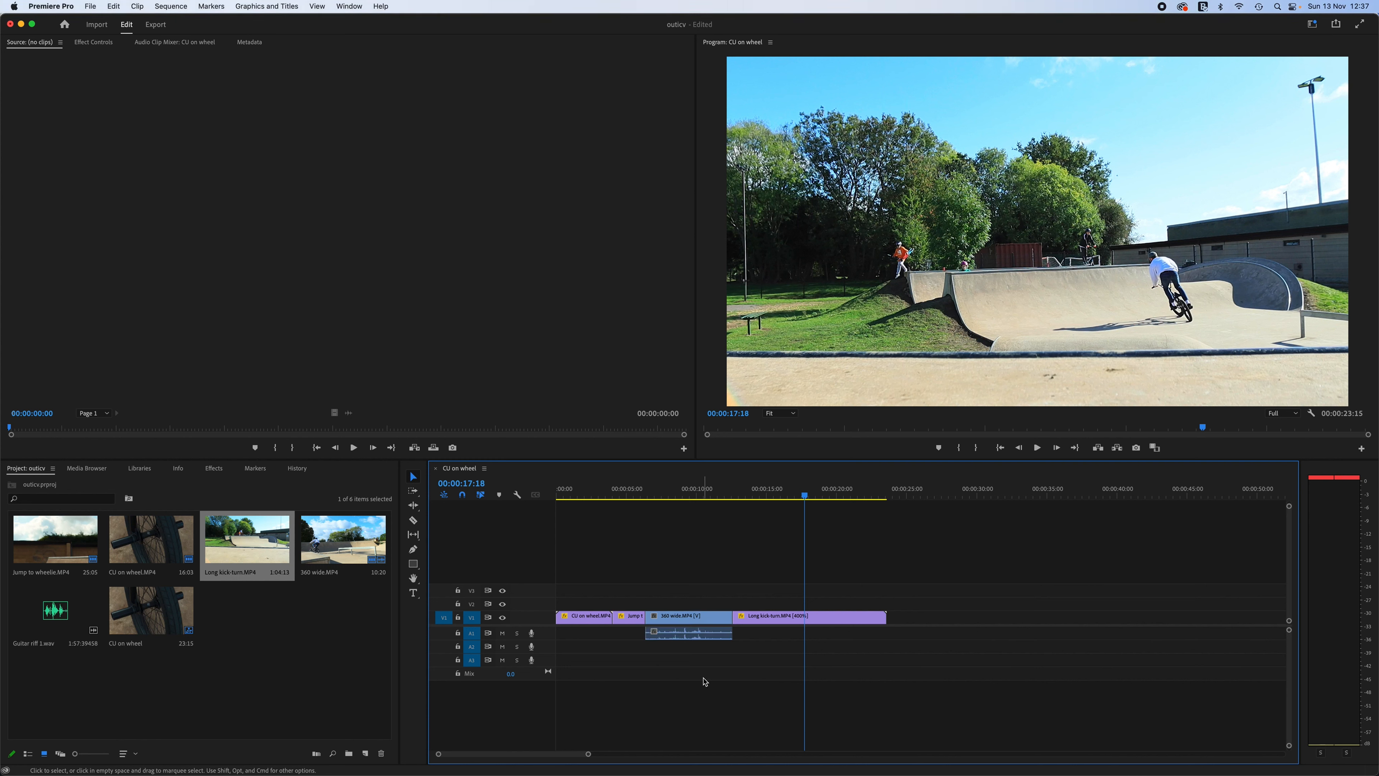
left_click(706, 620)
left_click(137, 6)
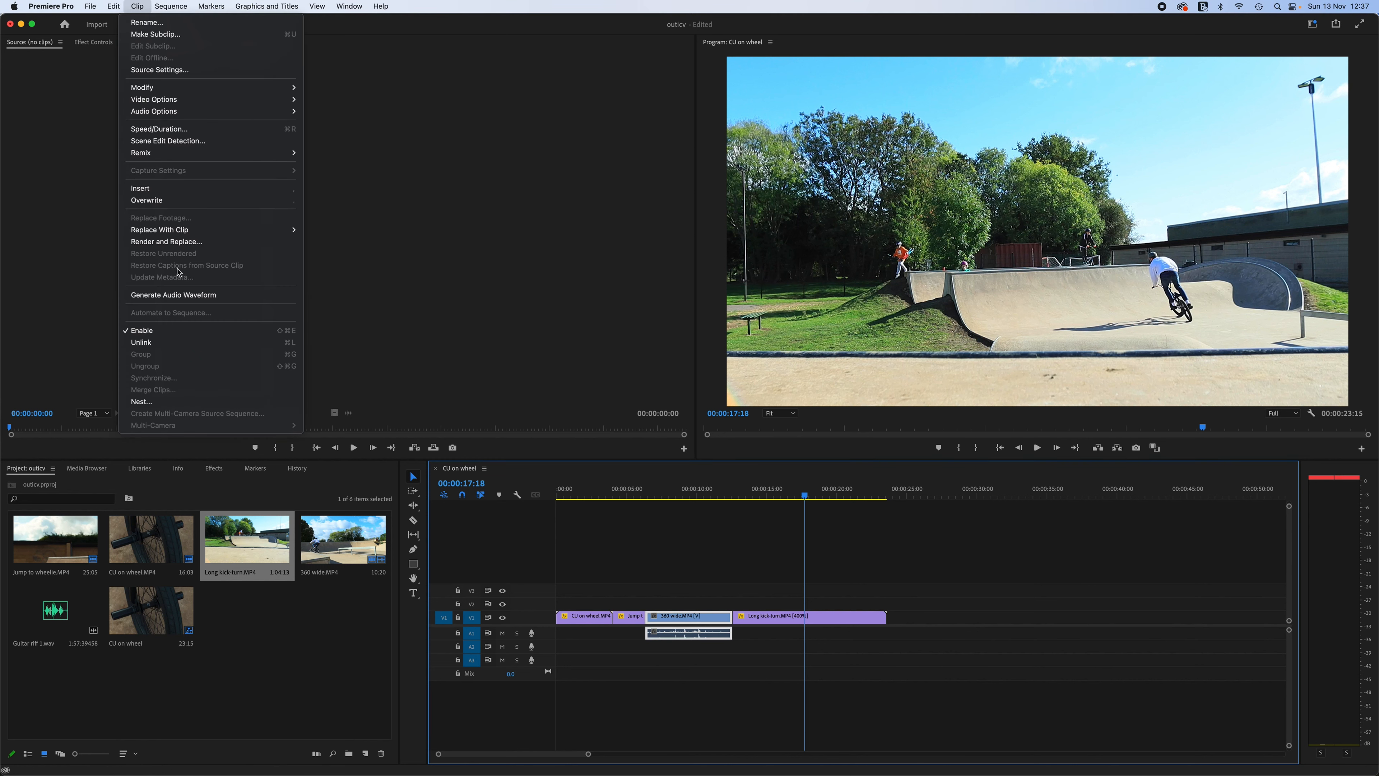
left_click(185, 342)
left_click(687, 633)
key("Delete")
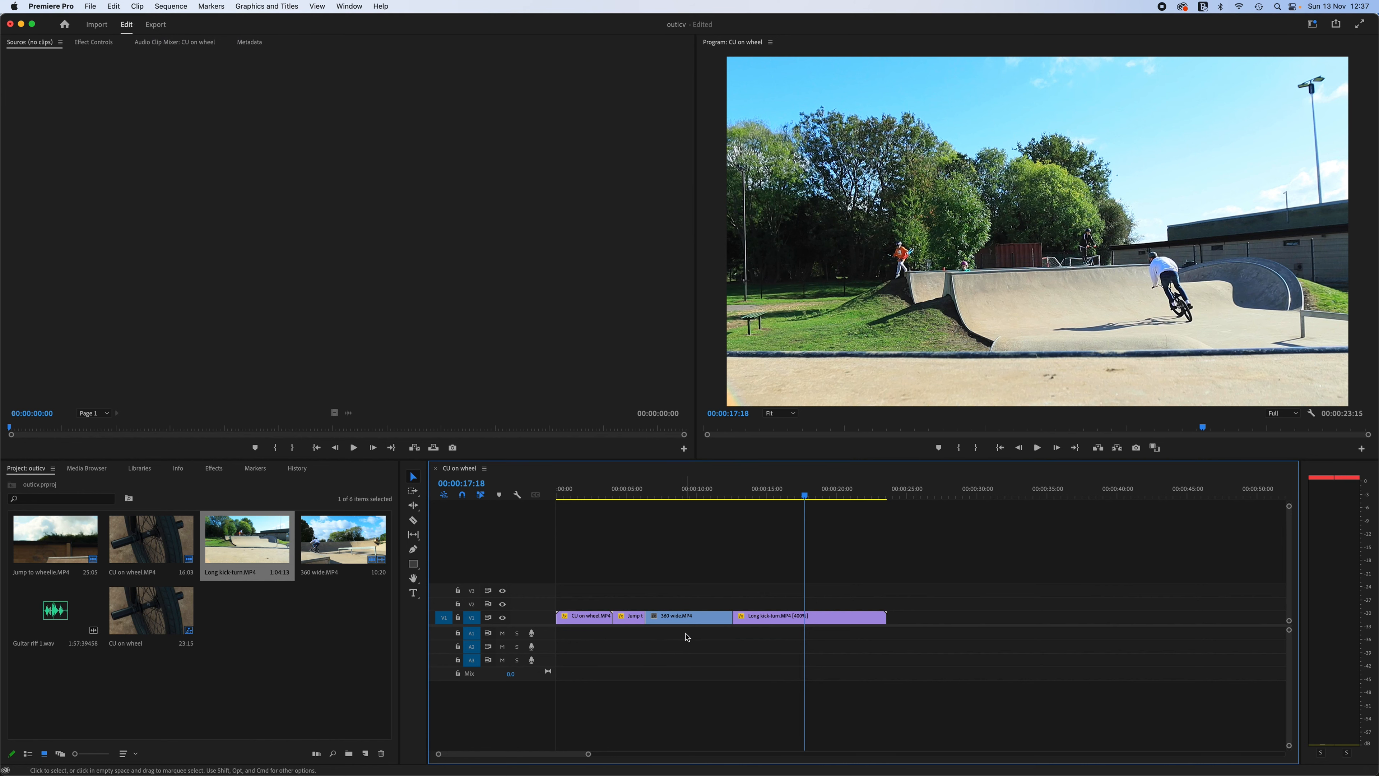
- Return the playhead to the sequence start and replace all four timeline clips with an After Effects composition
left_click_drag(802, 496, 444, 550)
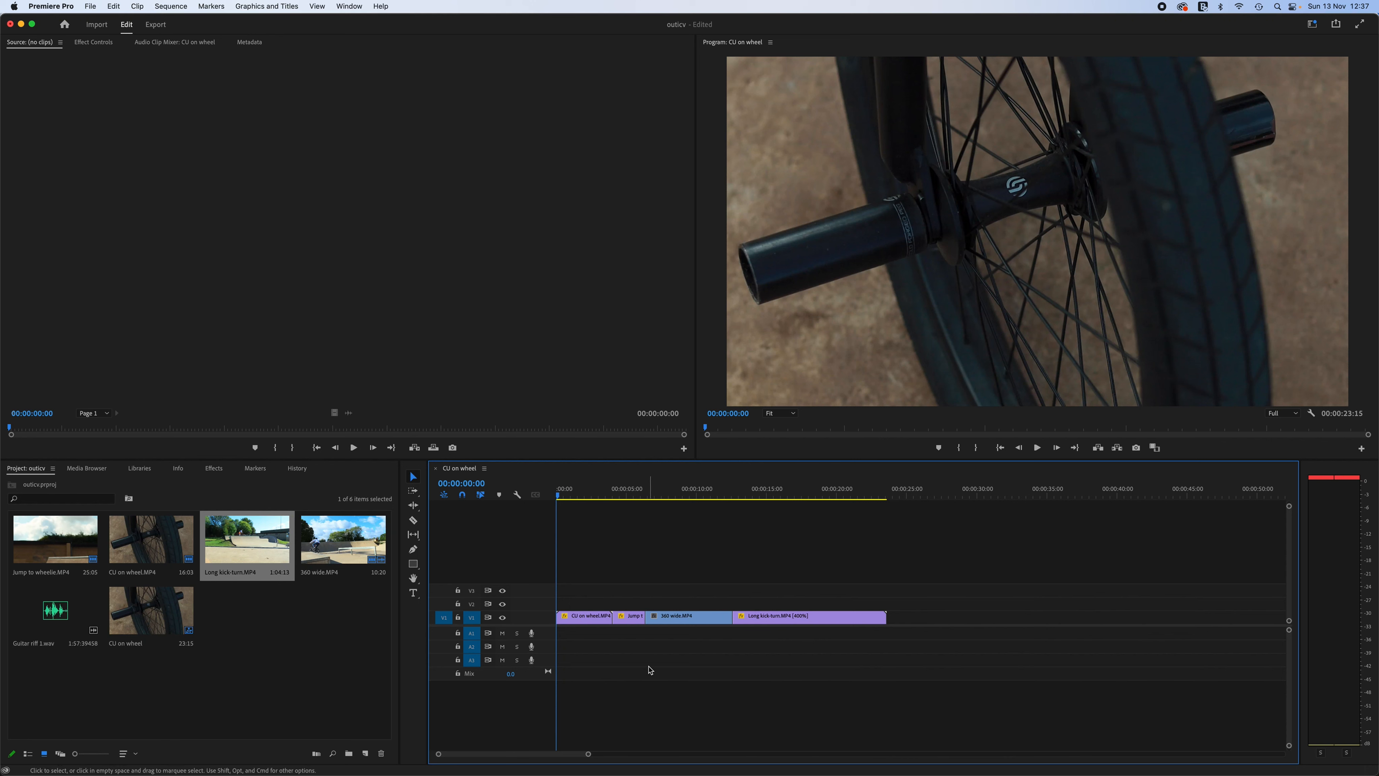
left_click(587, 619)
left_click_drag(576, 538, 790, 624)
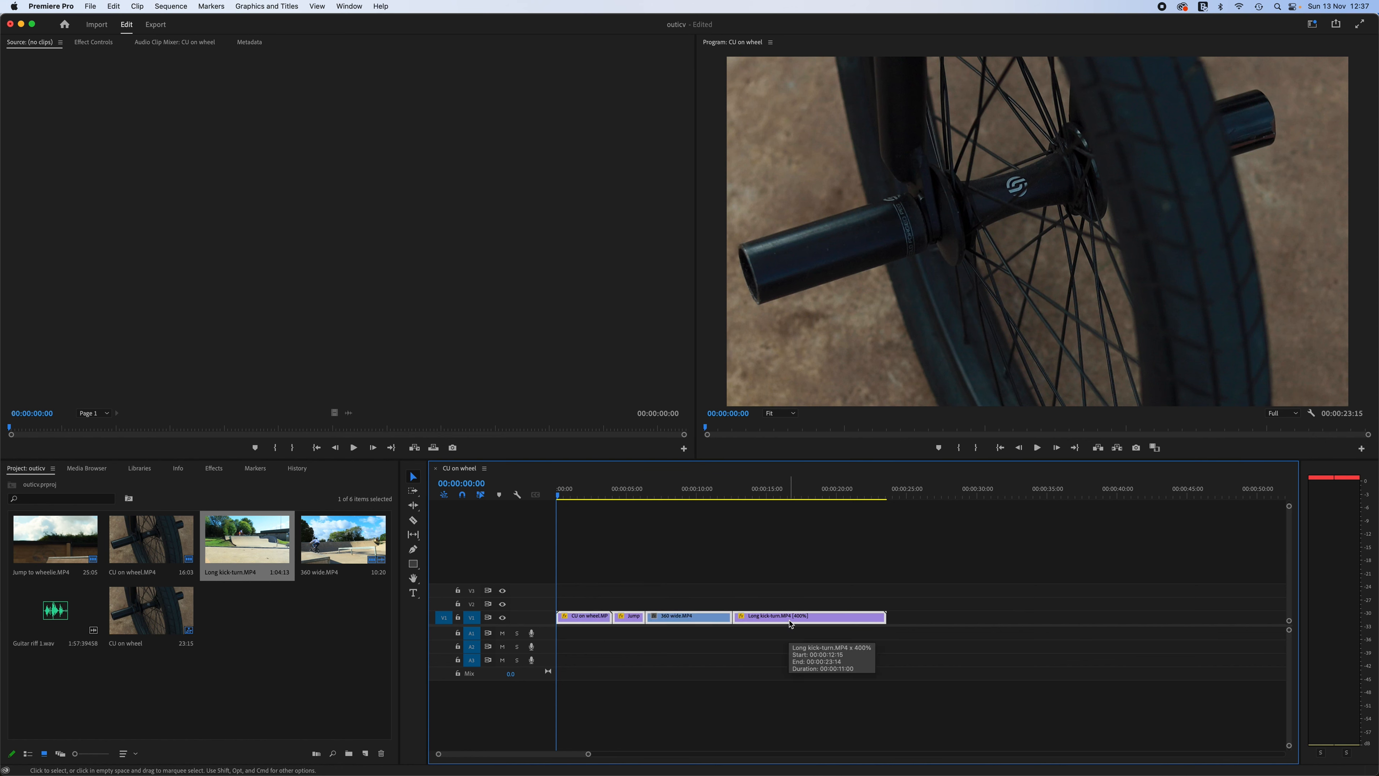
right_click(796, 619)
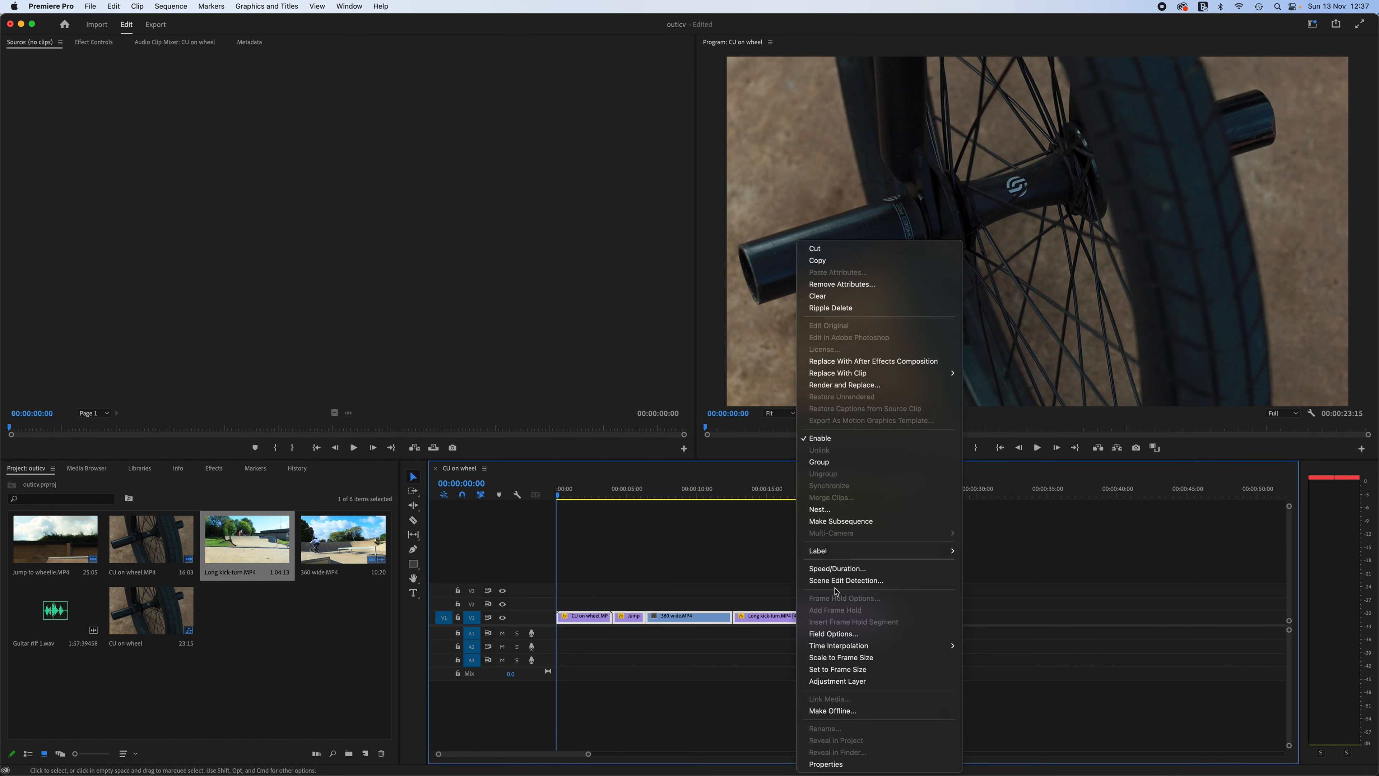
left_click(893, 366)
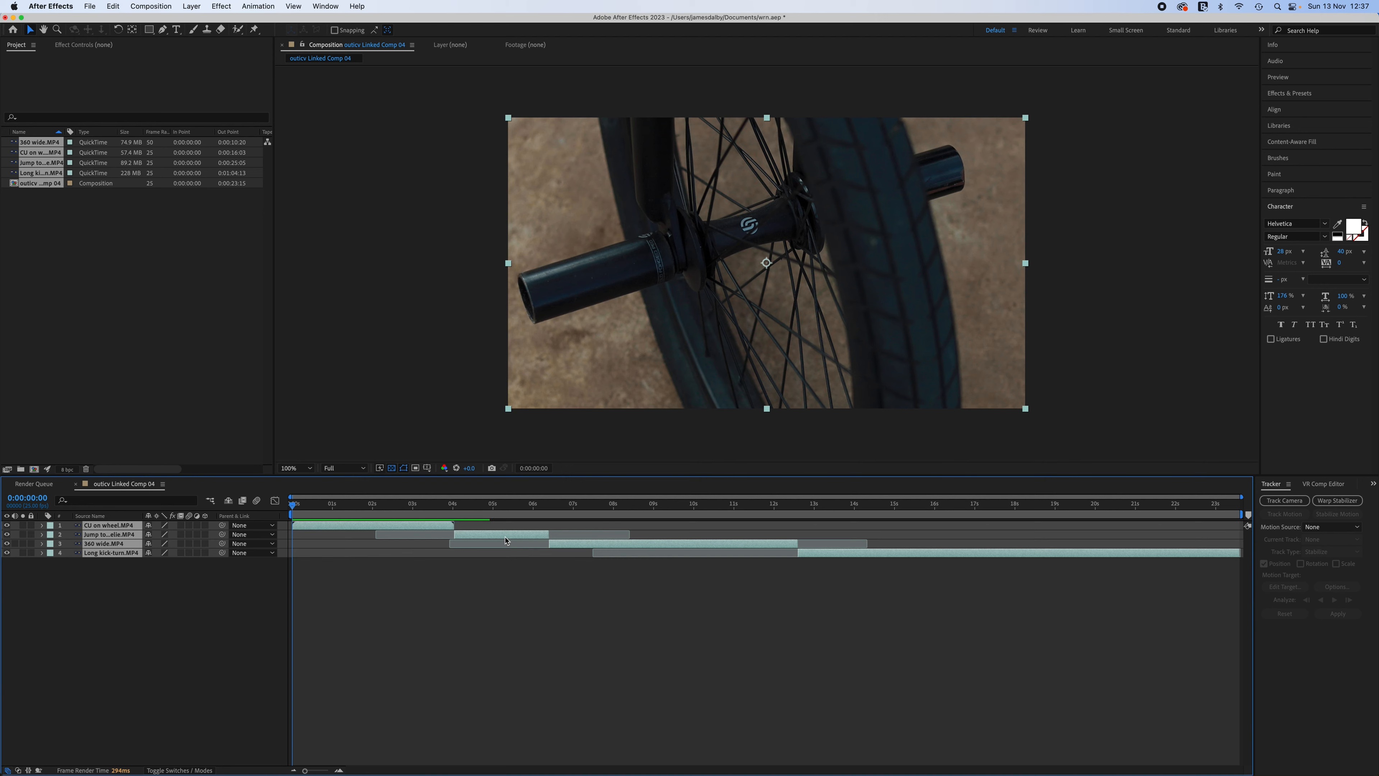
- Import Guitar riff 1.wav from Finder's recent files into the After Effects project
left_click(336, 506)
left_click_drag(336, 508, 253, 544)
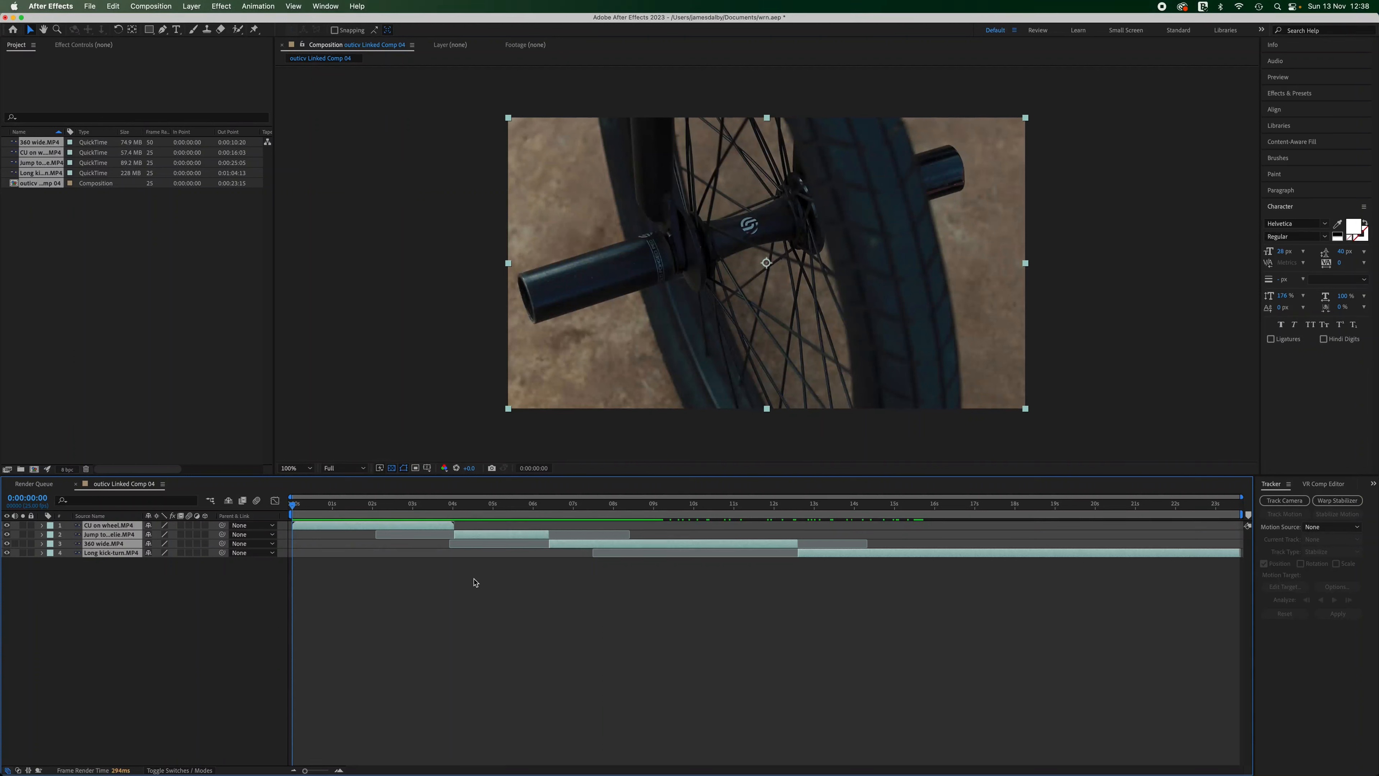
left_click(137, 342)
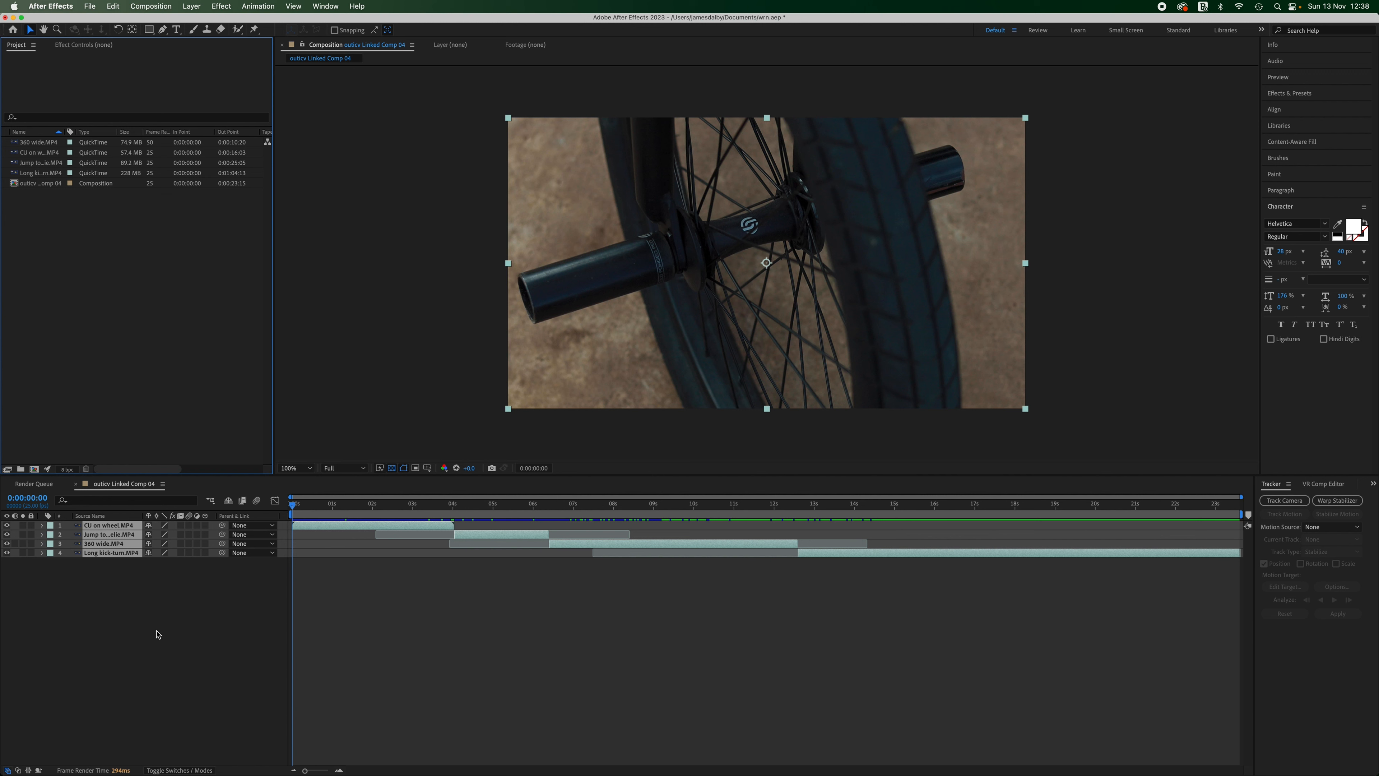
mouse_move(499, 775)
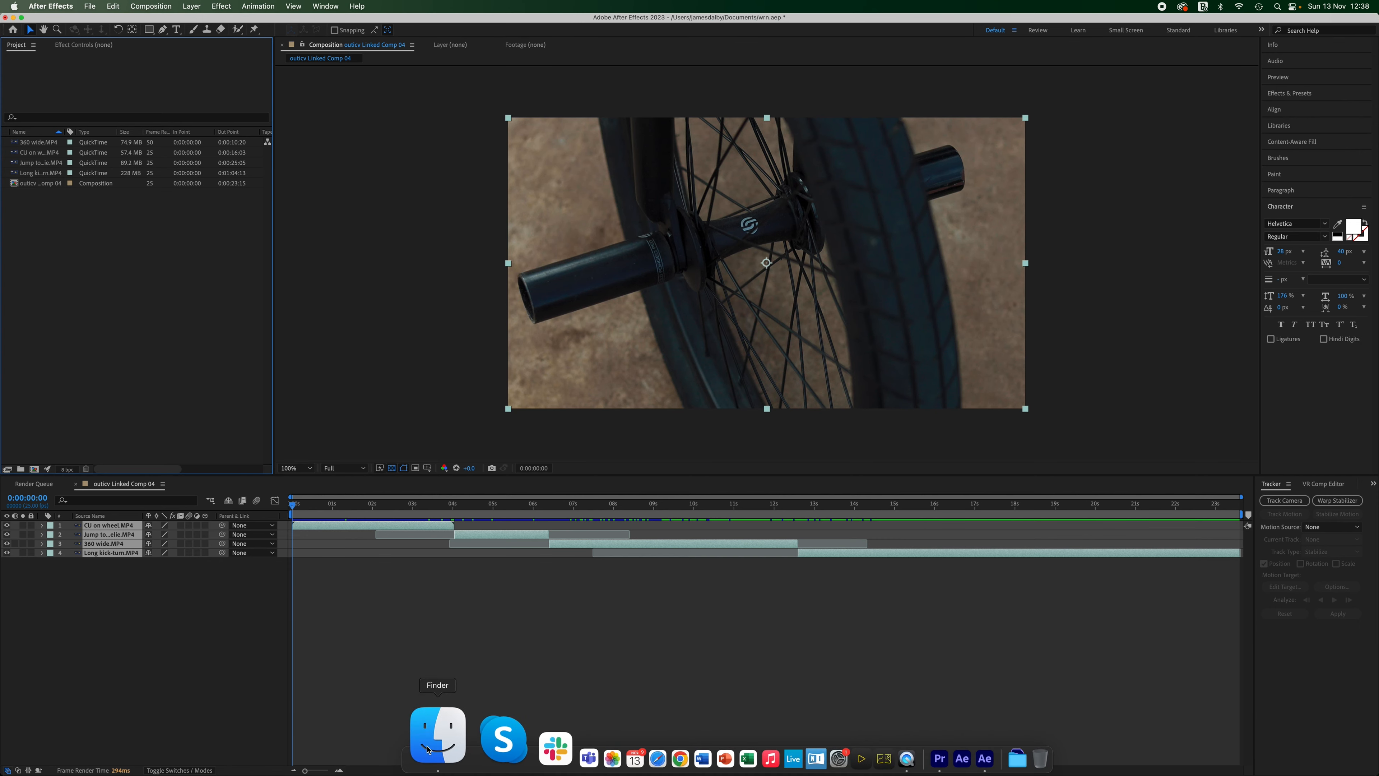
left_click(436, 734)
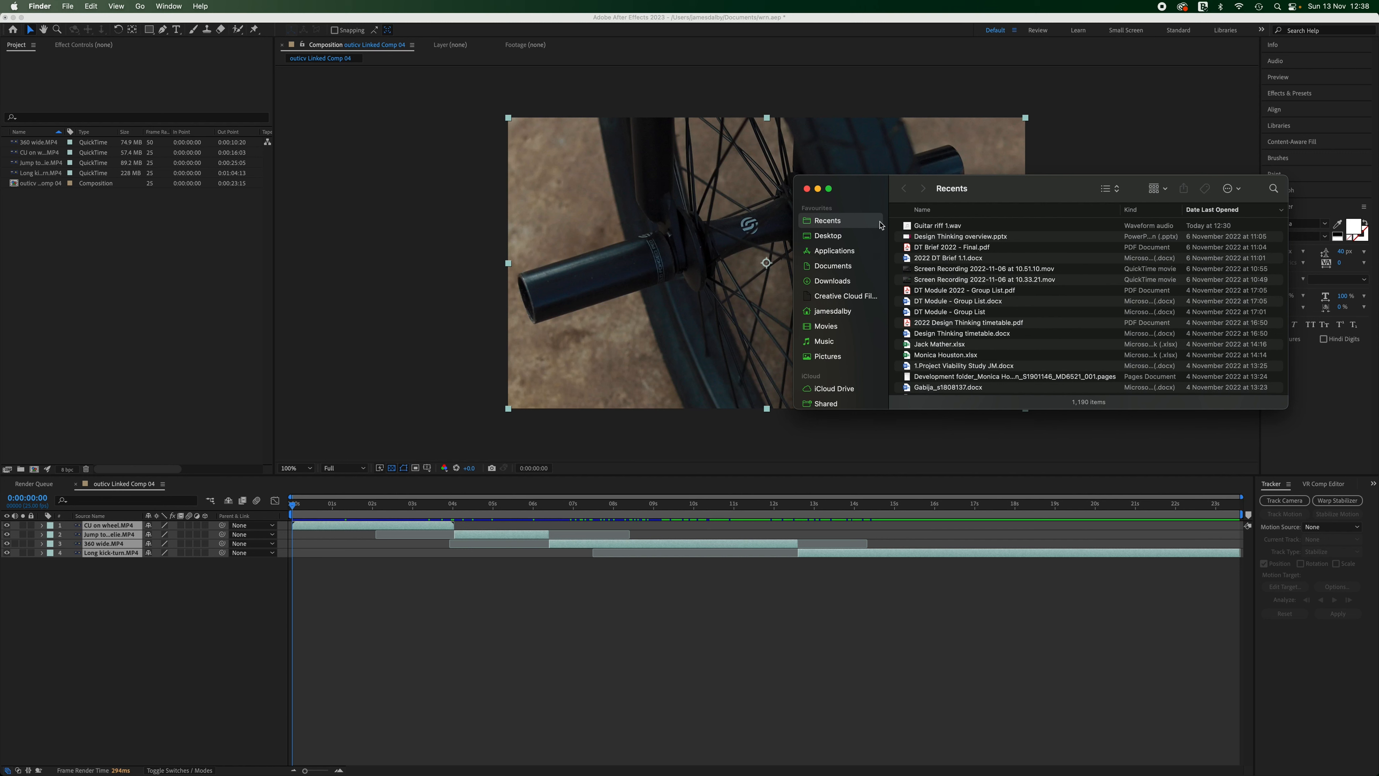
left_click_drag(975, 225, 150, 276)
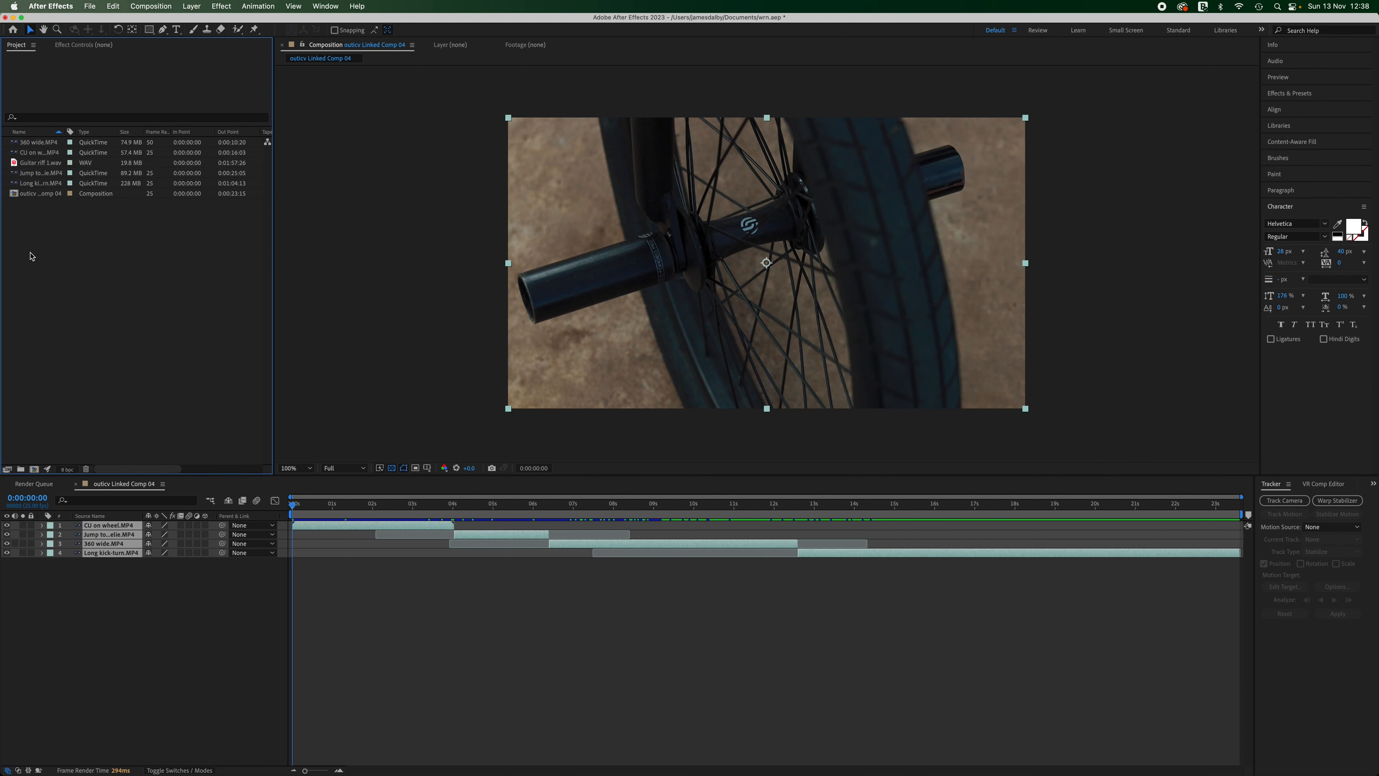
- Add Guitar riff 1.wav to the composition below the Long kick-turn layer and reveal its audio waveform
left_click_drag(20, 163, 82, 633)
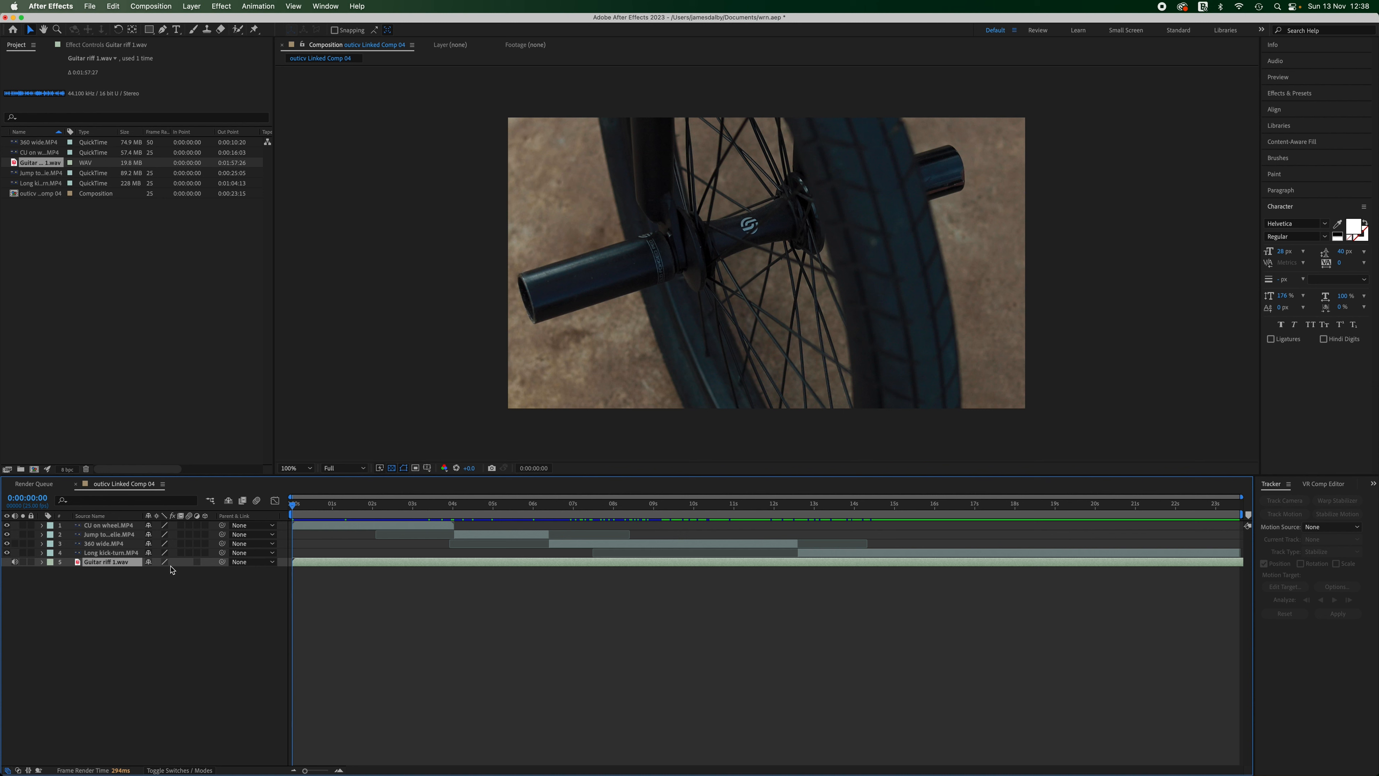
left_click(41, 563)
left_click(52, 572)
left_click(60, 590)
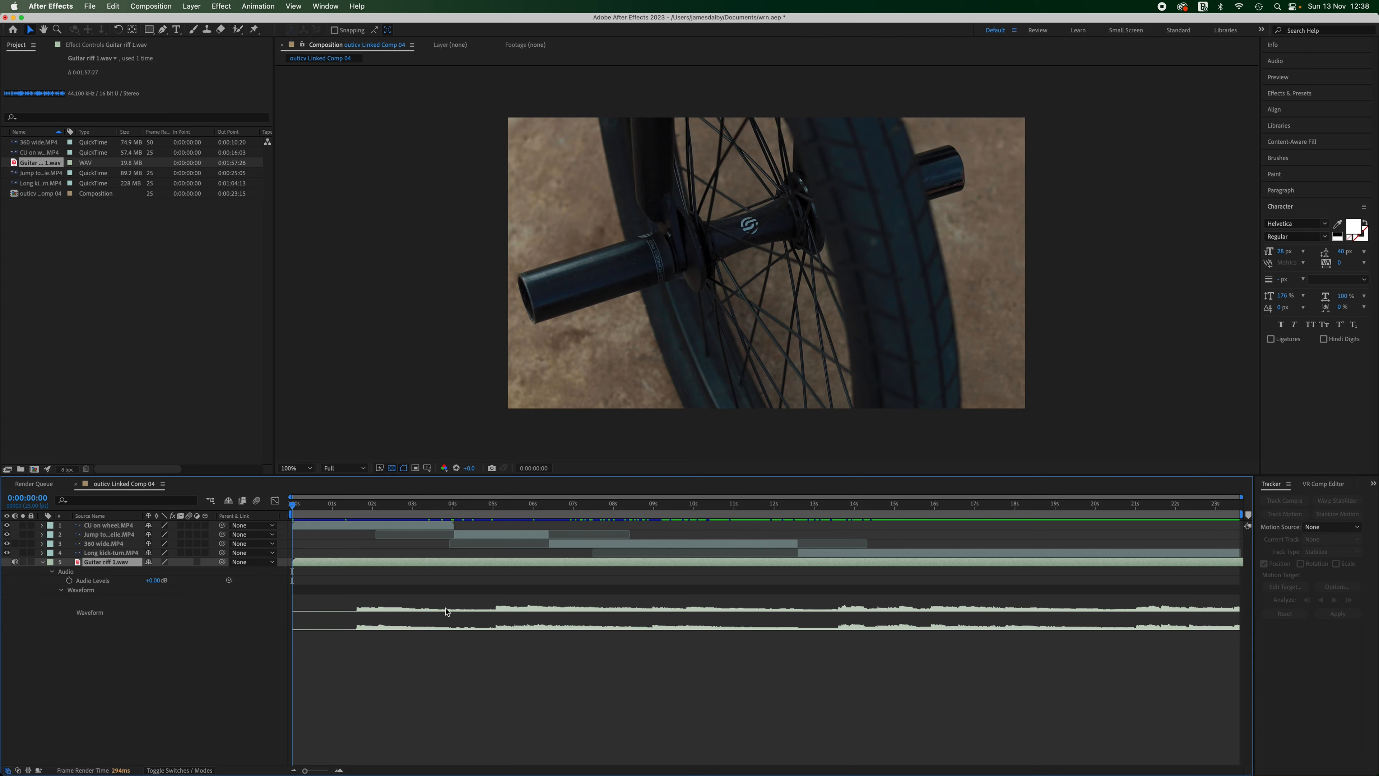
- Shift the Guitar riff 1.wav audio earlier so its sound begins at the composition's start, and scrub through to 0:00:05:04
left_click_drag(306, 770, 304, 770)
left_click_drag(734, 508, 1062, 538)
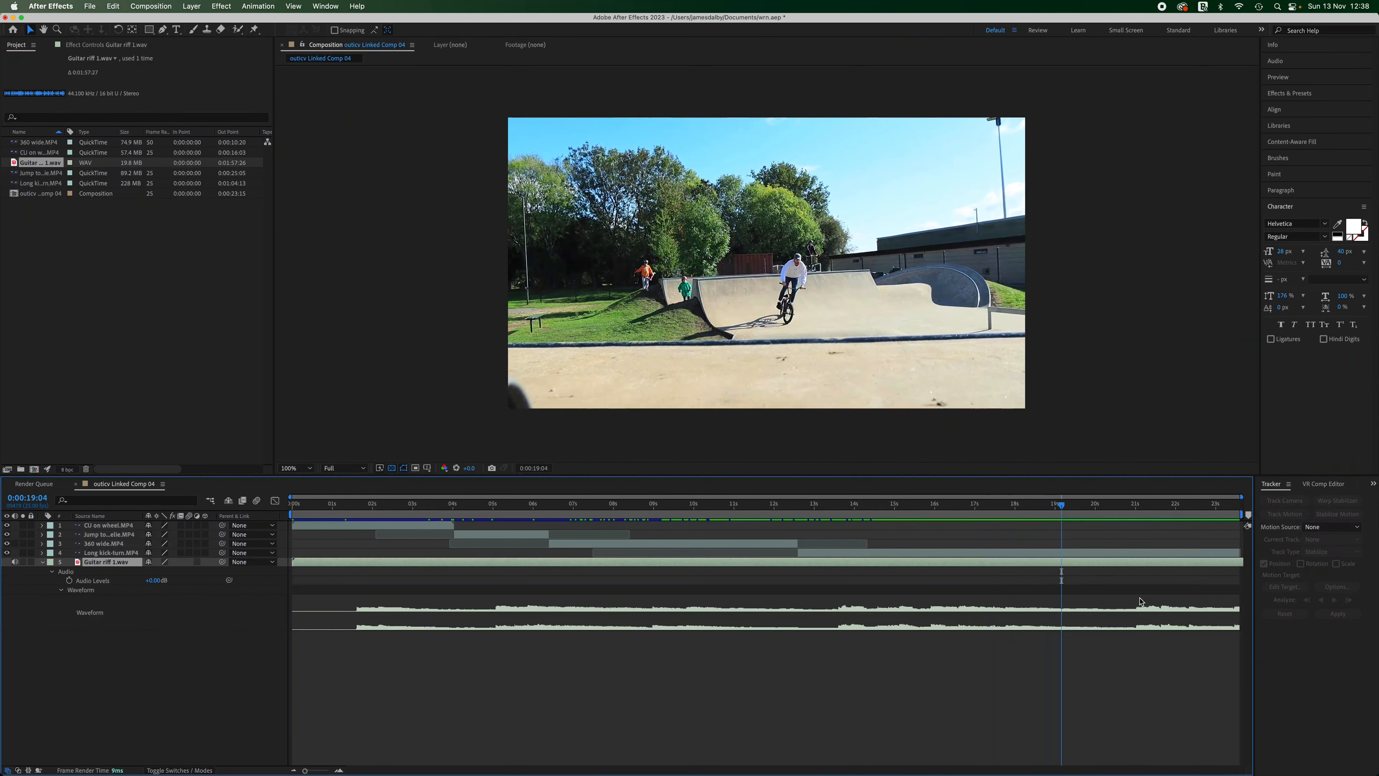
left_click_drag(293, 562, 325, 589)
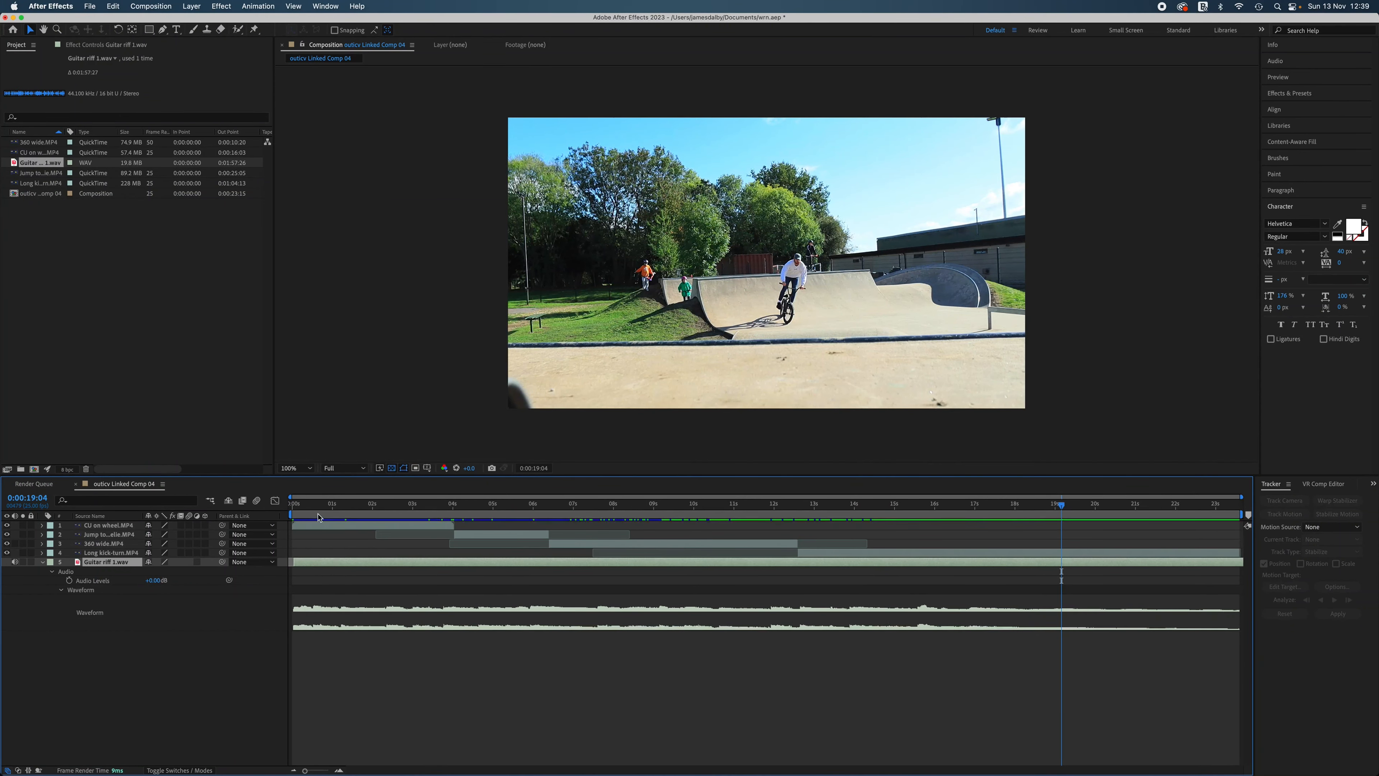
left_click(291, 505)
left_click_drag(290, 504, 500, 539)
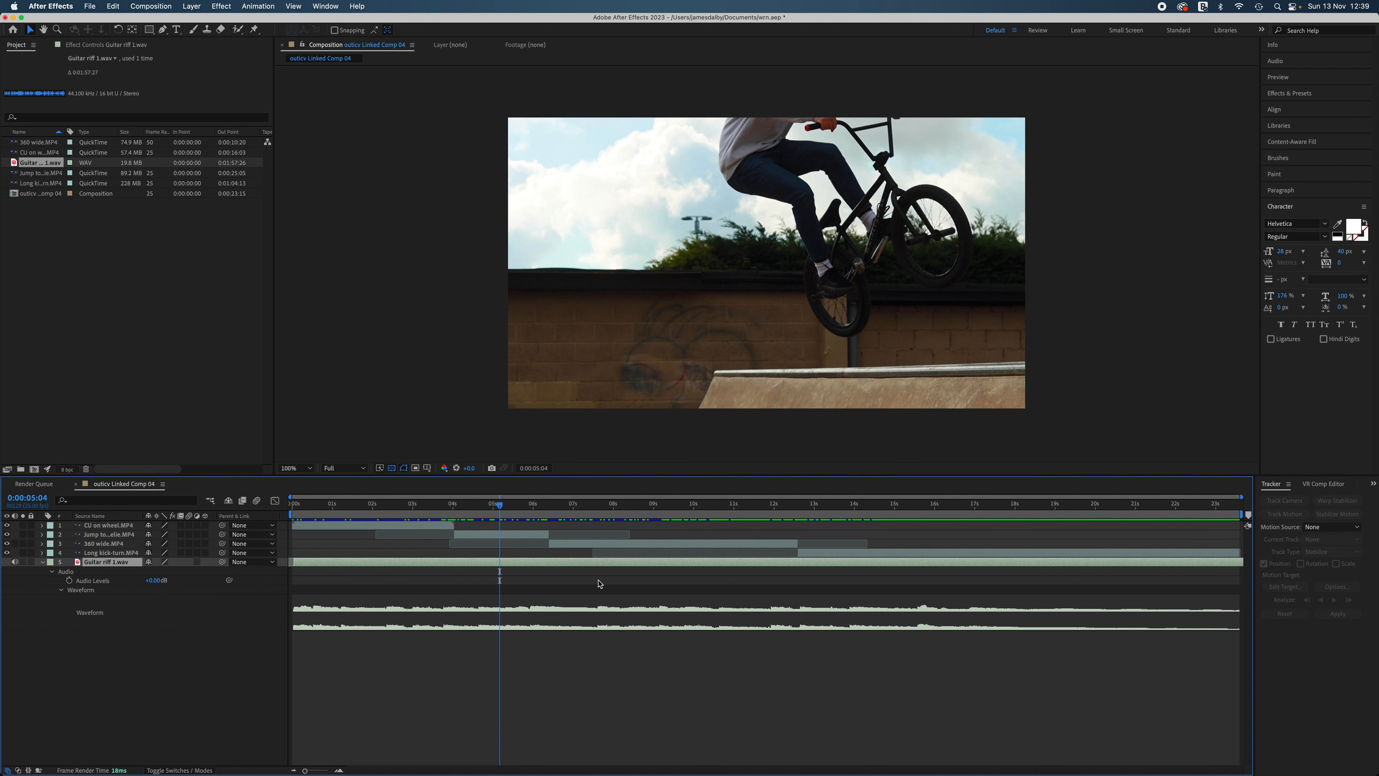
- Delete the Guitar riff 1.wav layer from the composition
left_click(172, 716)
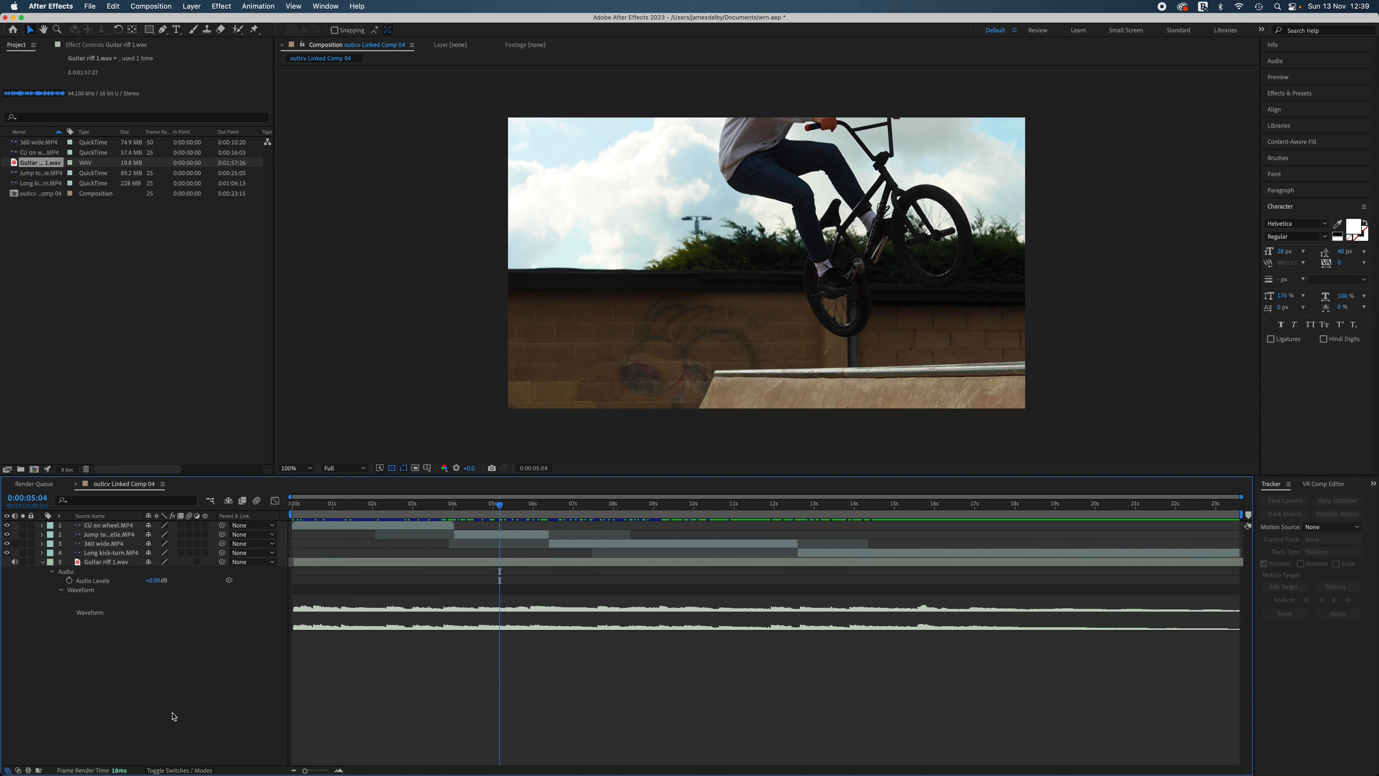
left_click(126, 564)
key("Delete")
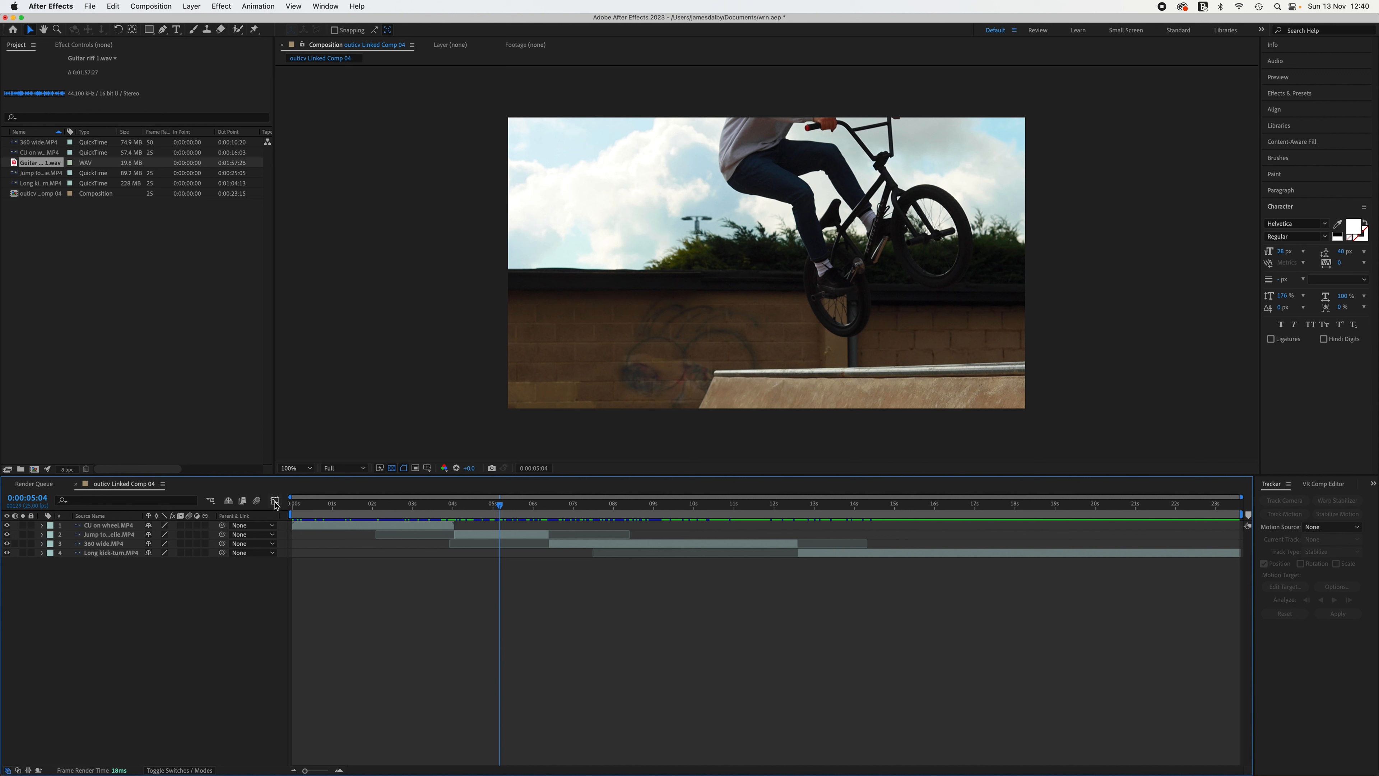
- Reveal the CU on wheel layer's transform properties and add Scale and Rotation keyframes at 0:00:02:00
left_click_drag(500, 507, 291, 514)
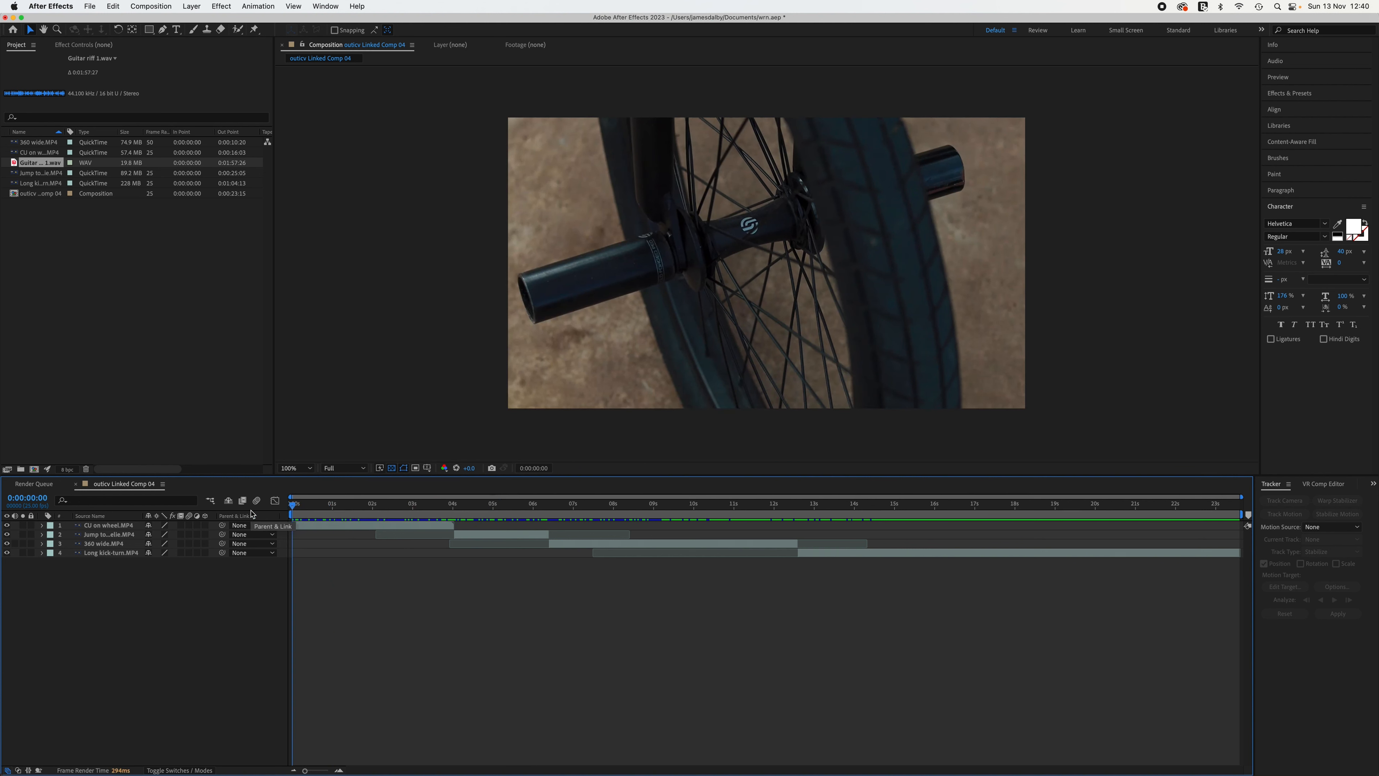
left_click(102, 527)
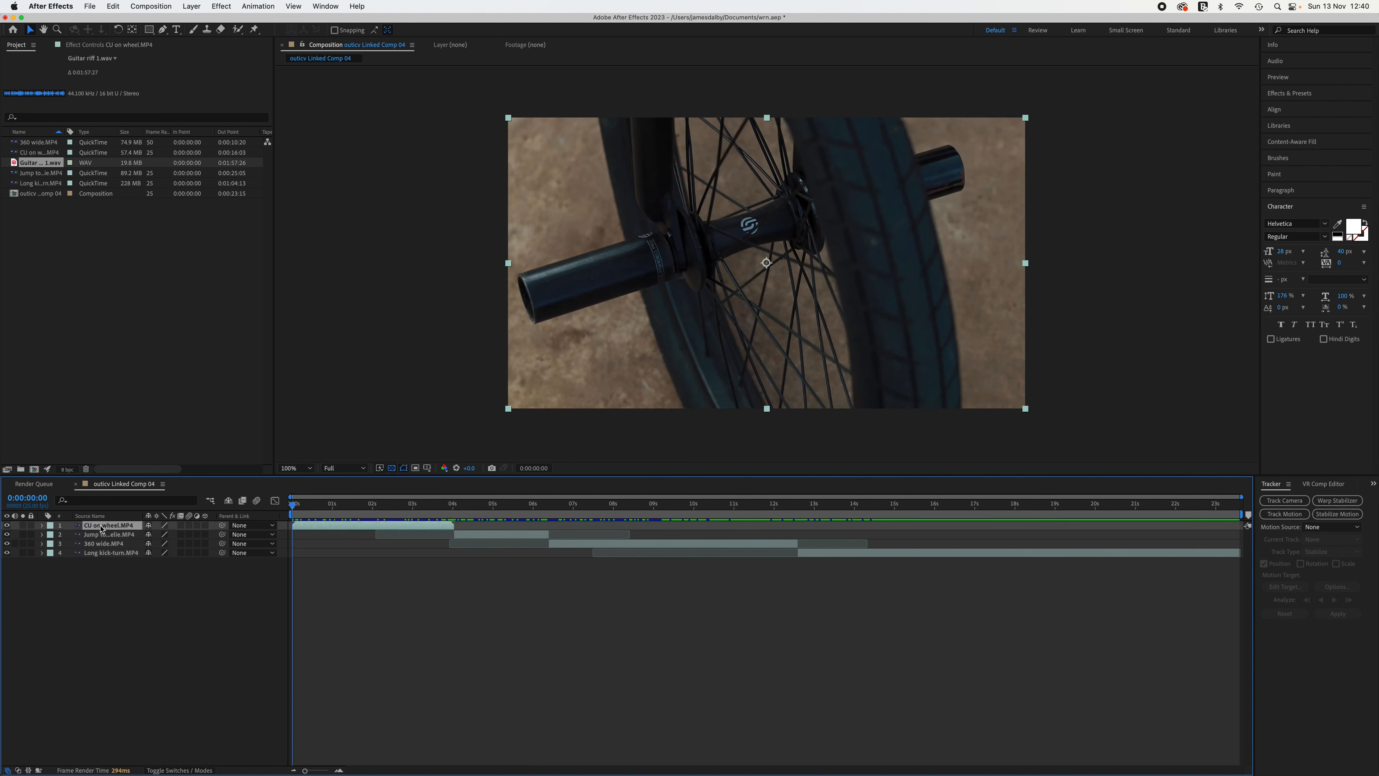
left_click(42, 526)
left_click(52, 535)
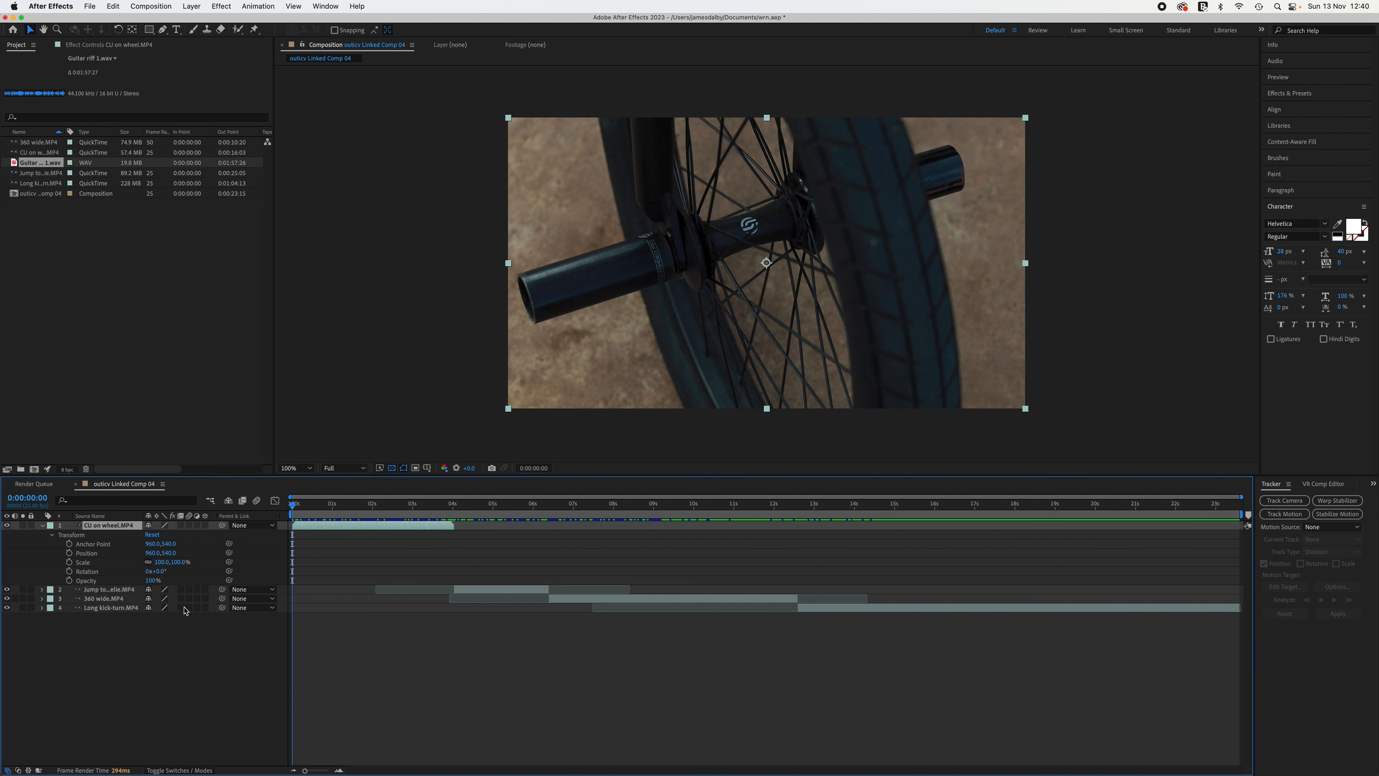
left_click_drag(294, 505, 375, 518)
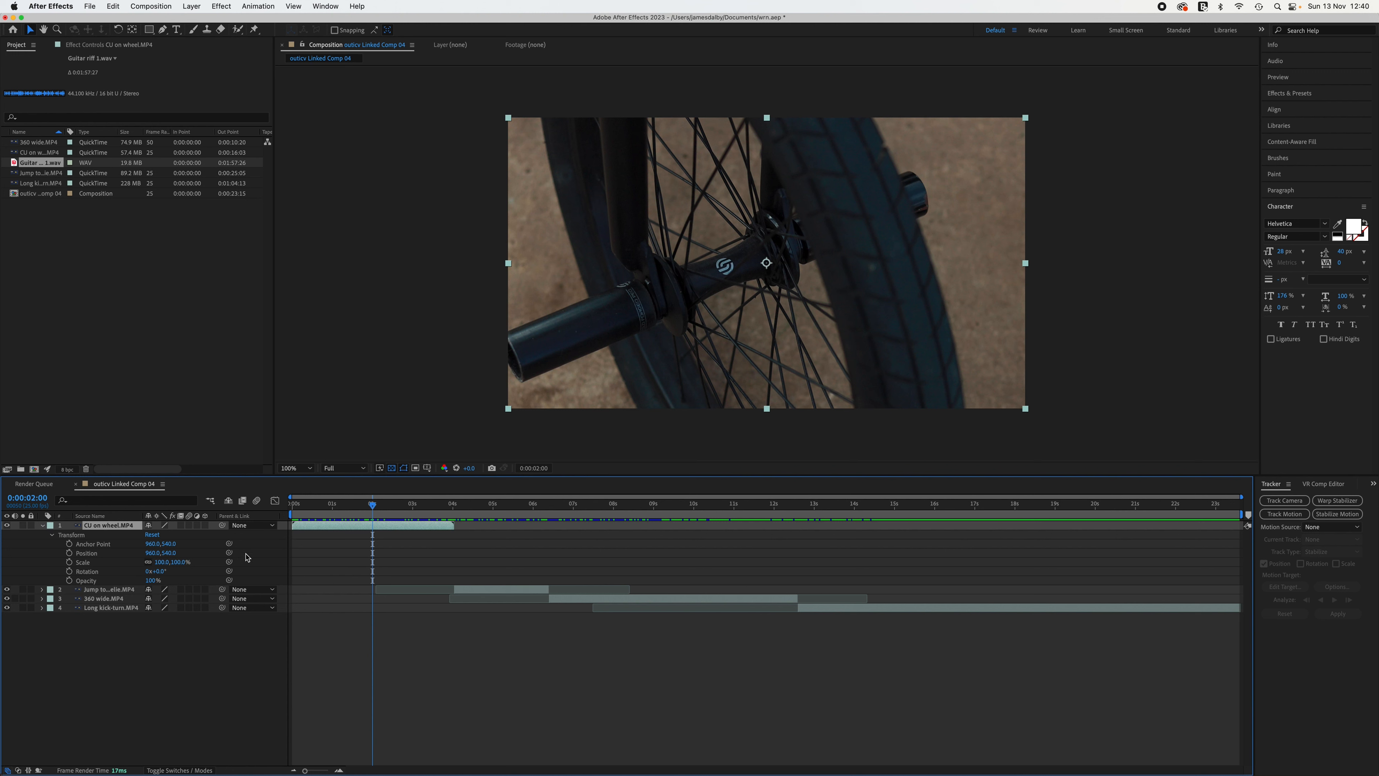
left_click(70, 562)
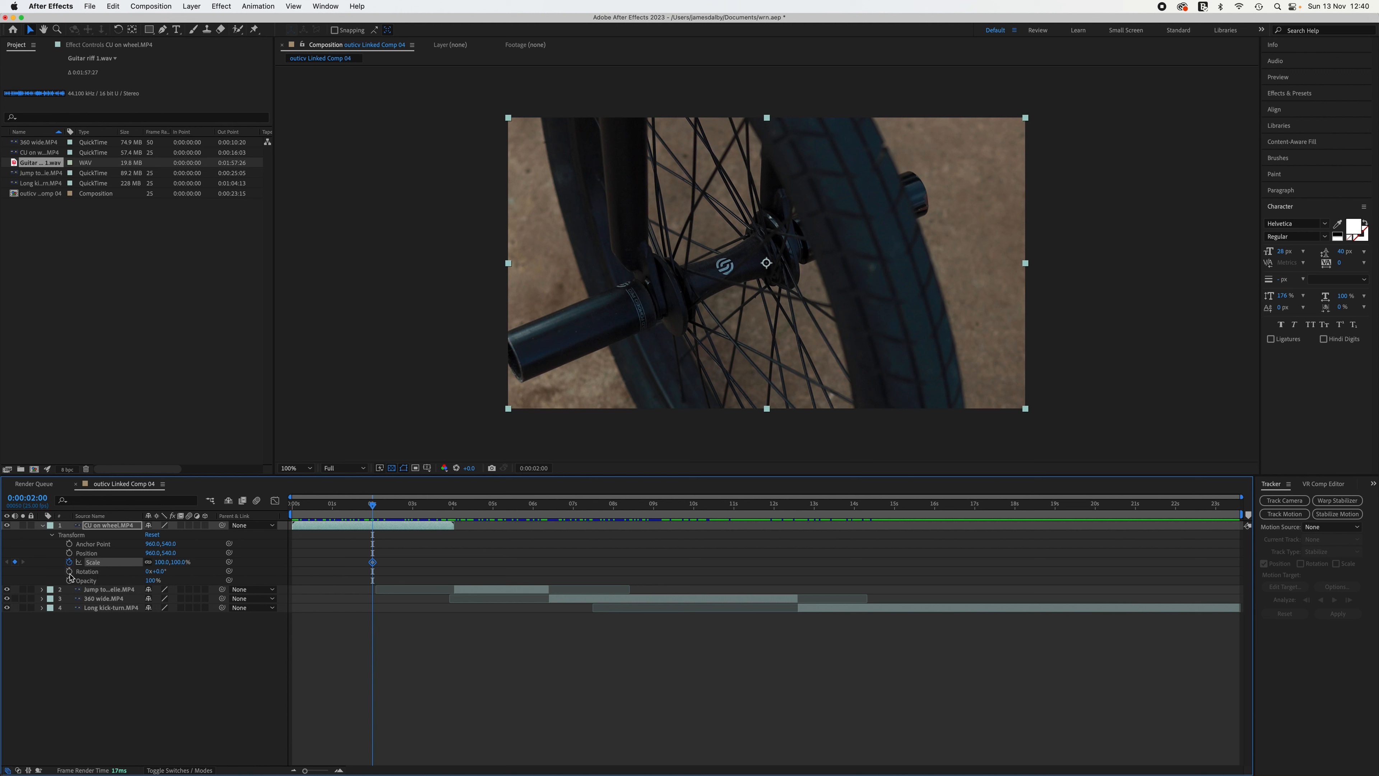
left_click(69, 572)
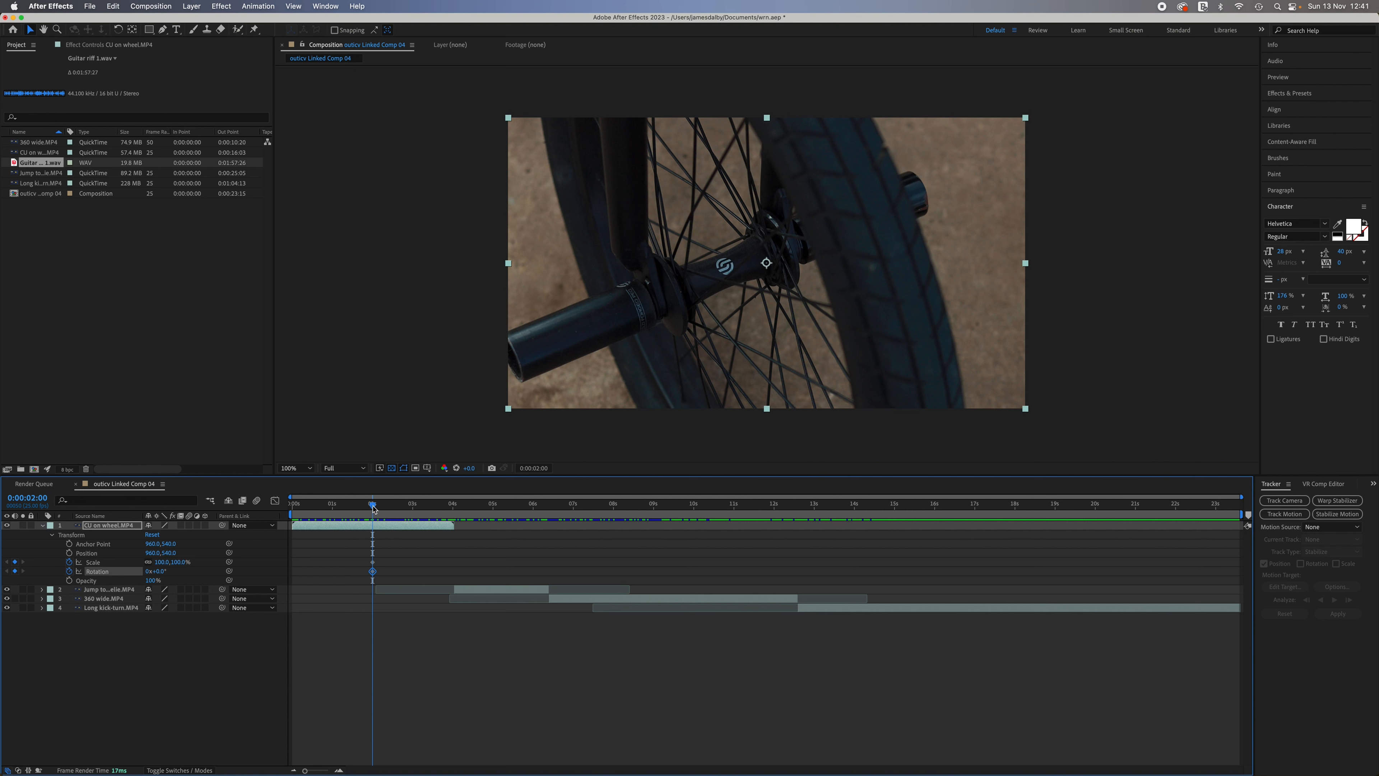
- Scale the CU on wheel layer to 160% at 0:00:02:15 and return to its first keyframe at 0:00:02:00
left_click_drag(373, 508, 397, 511)
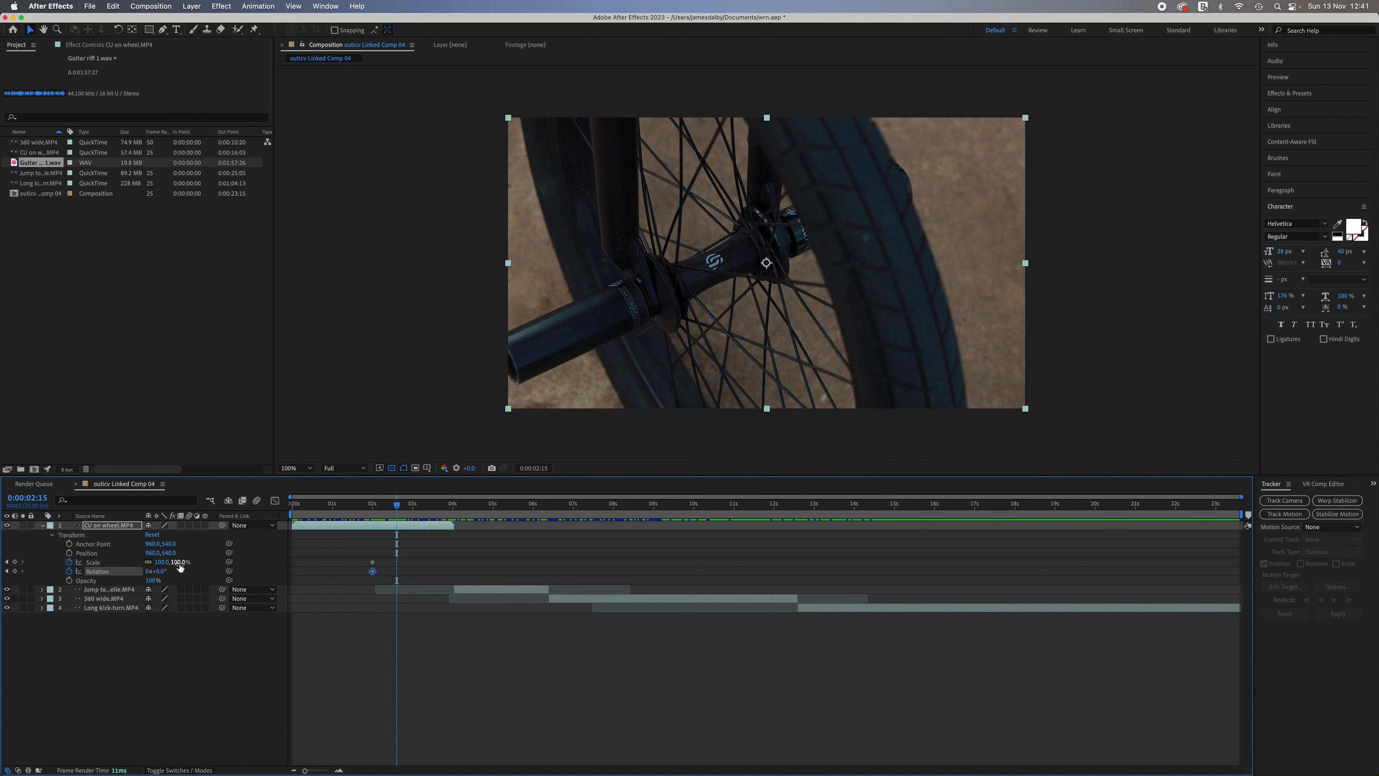
left_click_drag(180, 567, 214, 566)
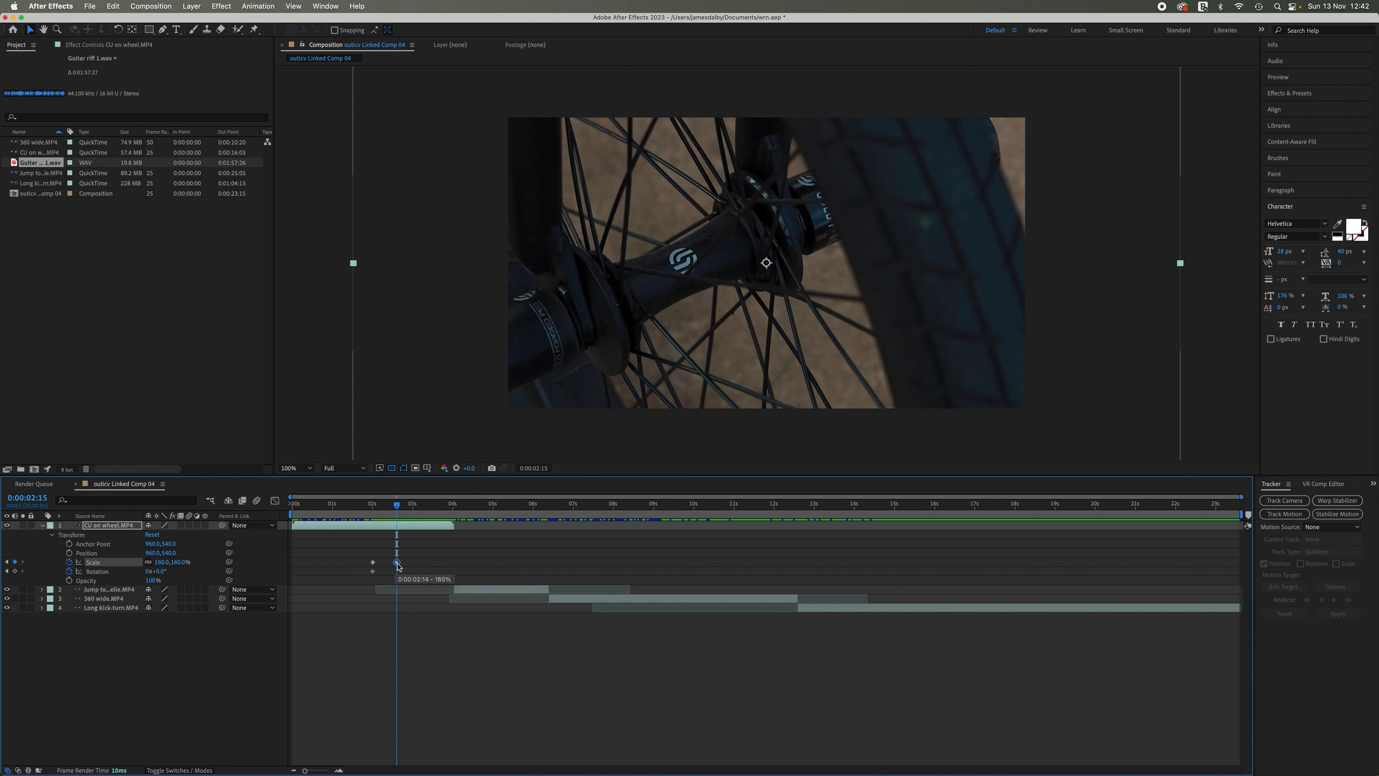
left_click_drag(396, 504, 373, 508)
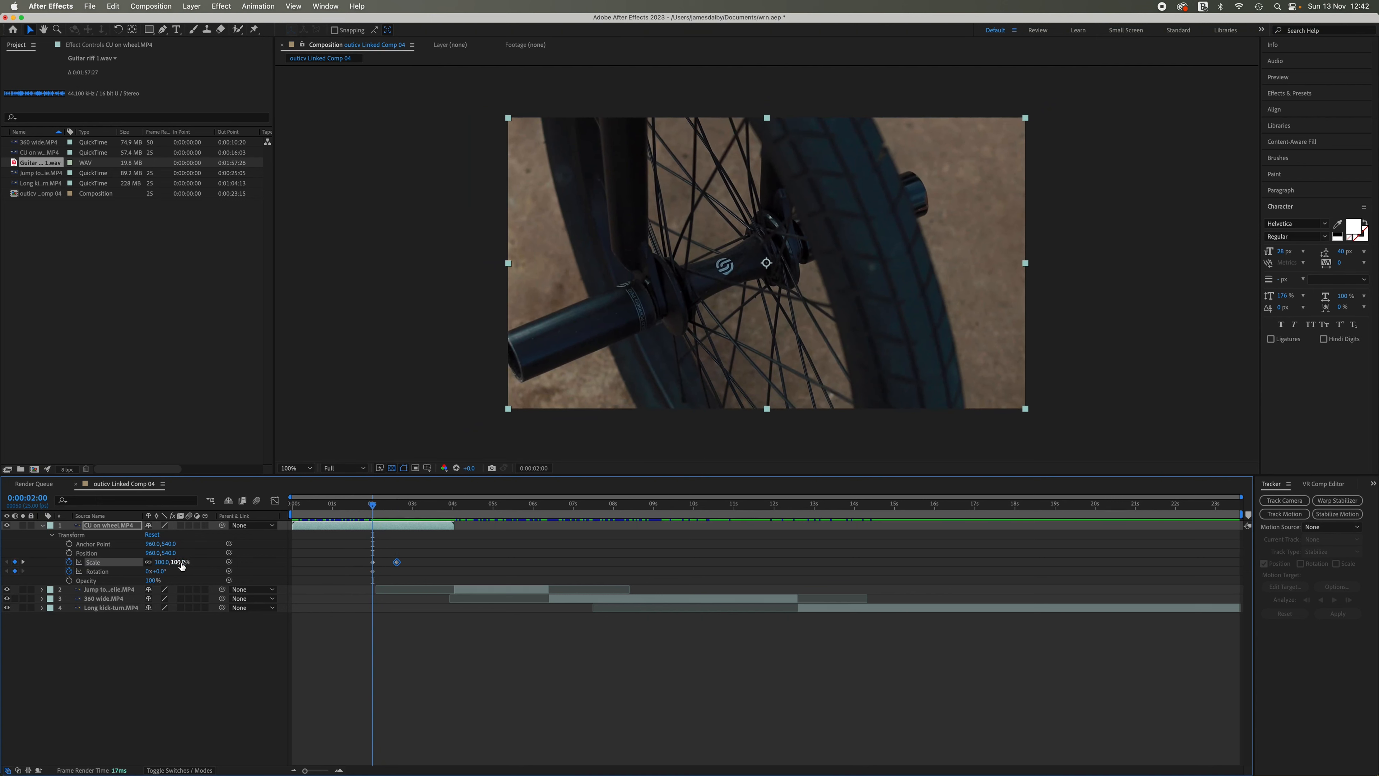
- Play back the CU on wheel layer's scale animation several times from just before its first keyframe
left_click_drag(373, 509, 342, 511)
key("space")
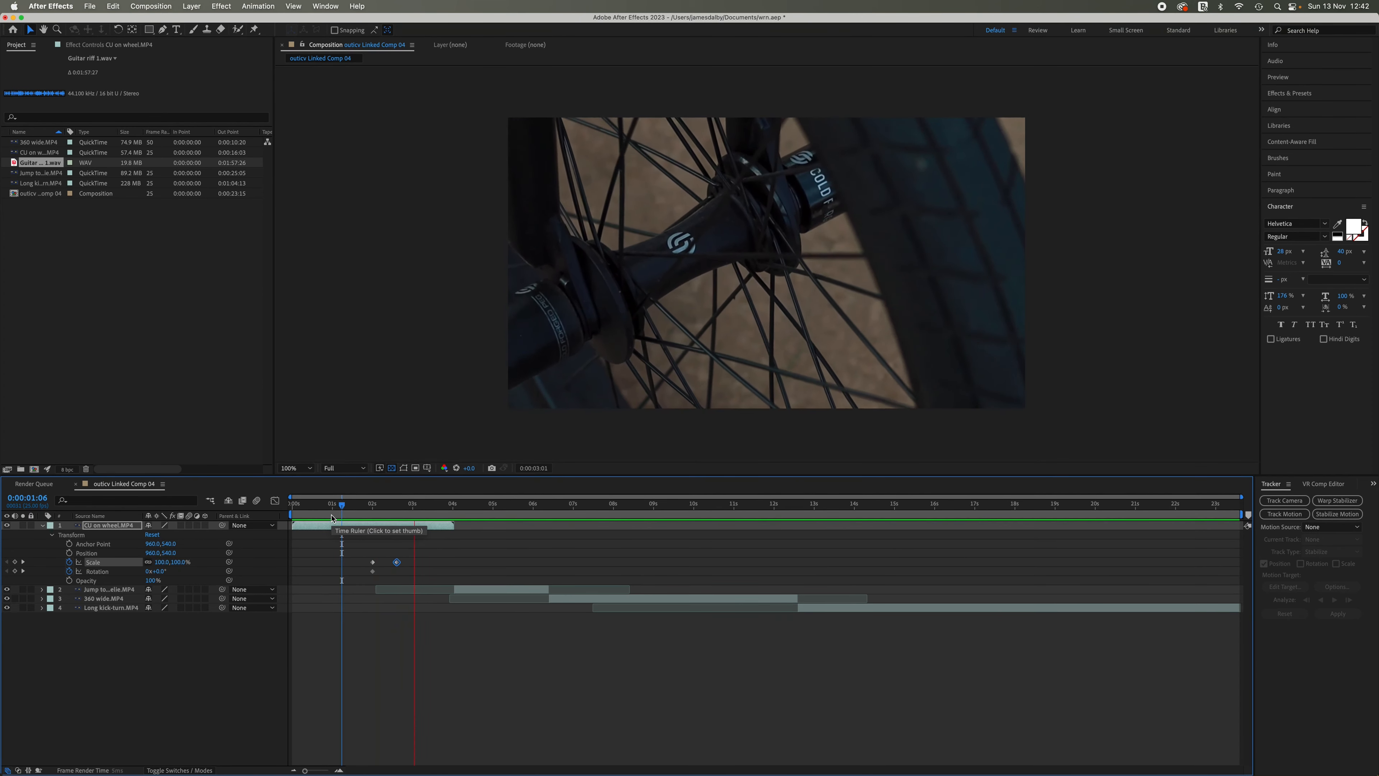
left_click(457, 516)
left_click_drag(457, 518, 327, 520)
key("space")
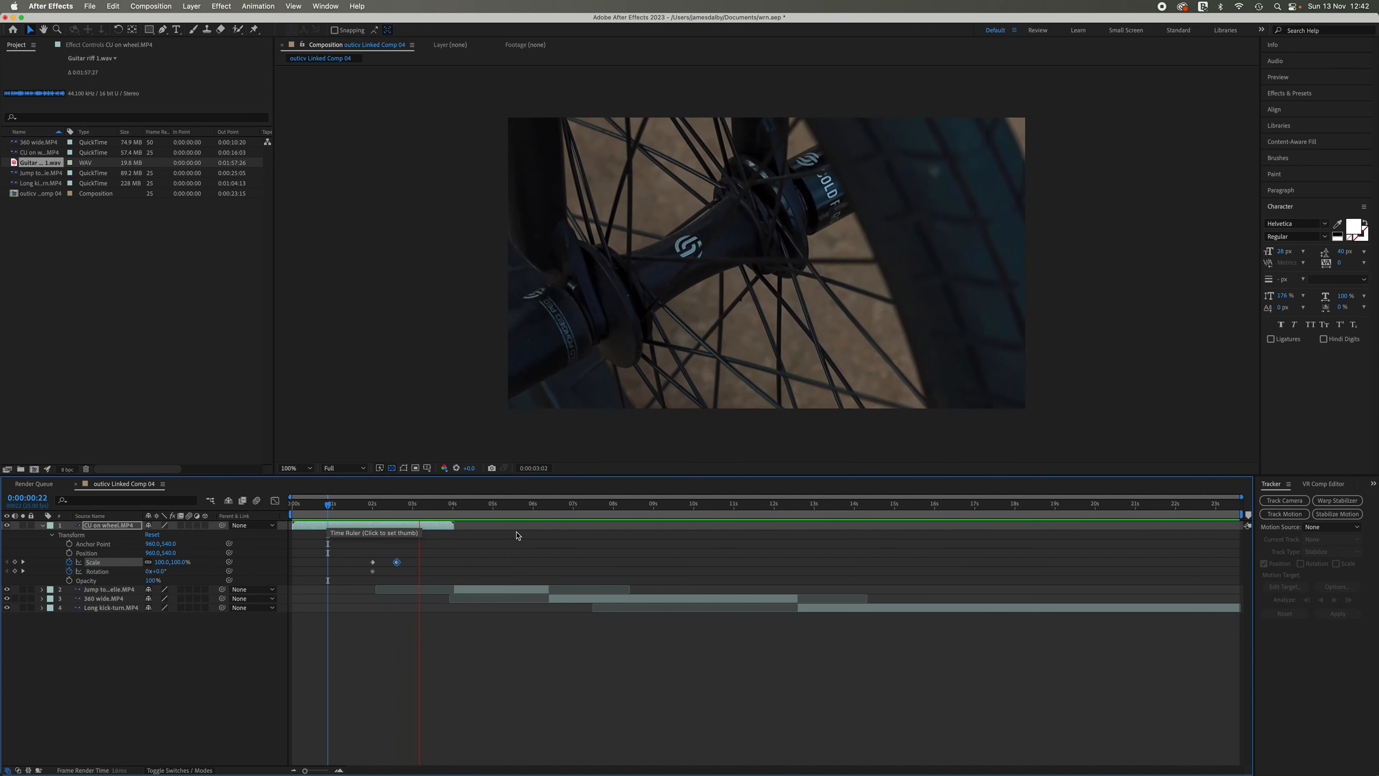
key("space")
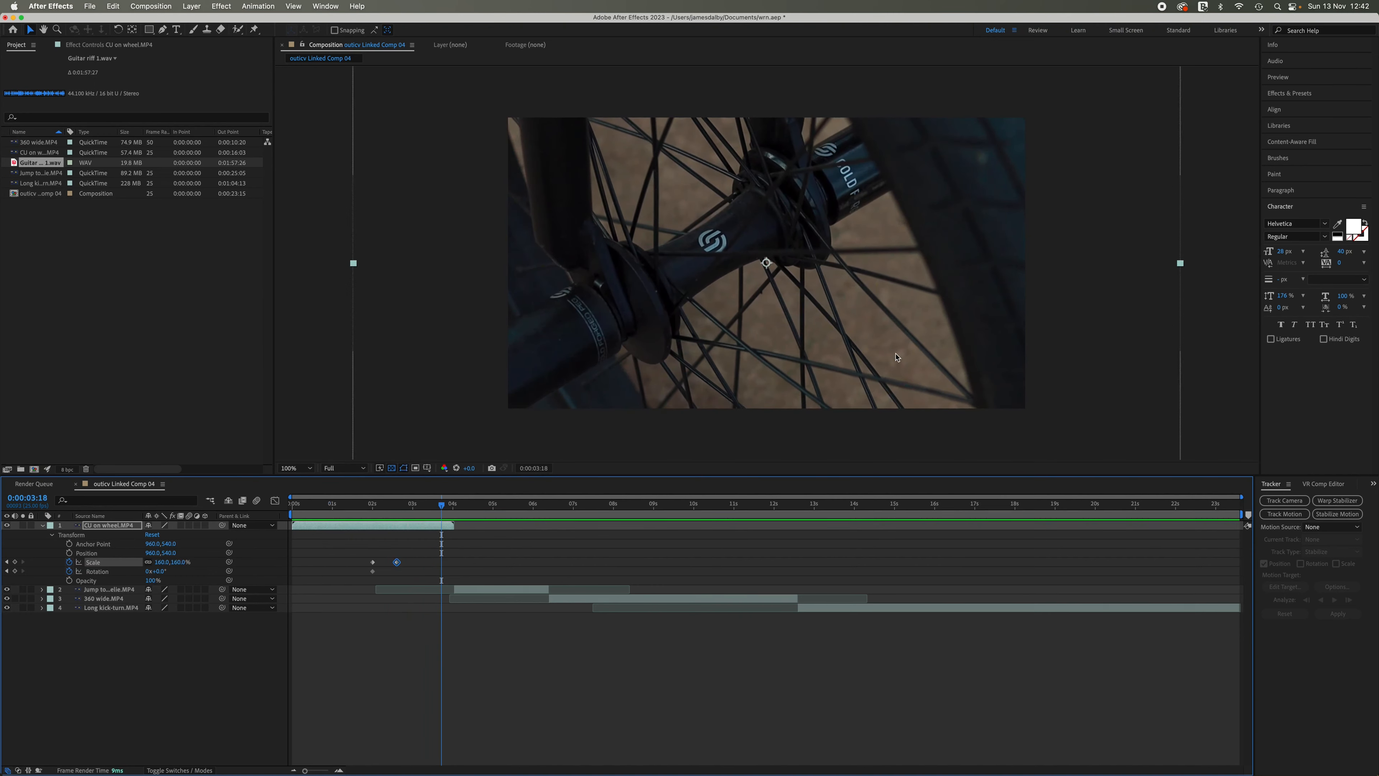
left_click_drag(441, 504, 341, 512)
key("space")
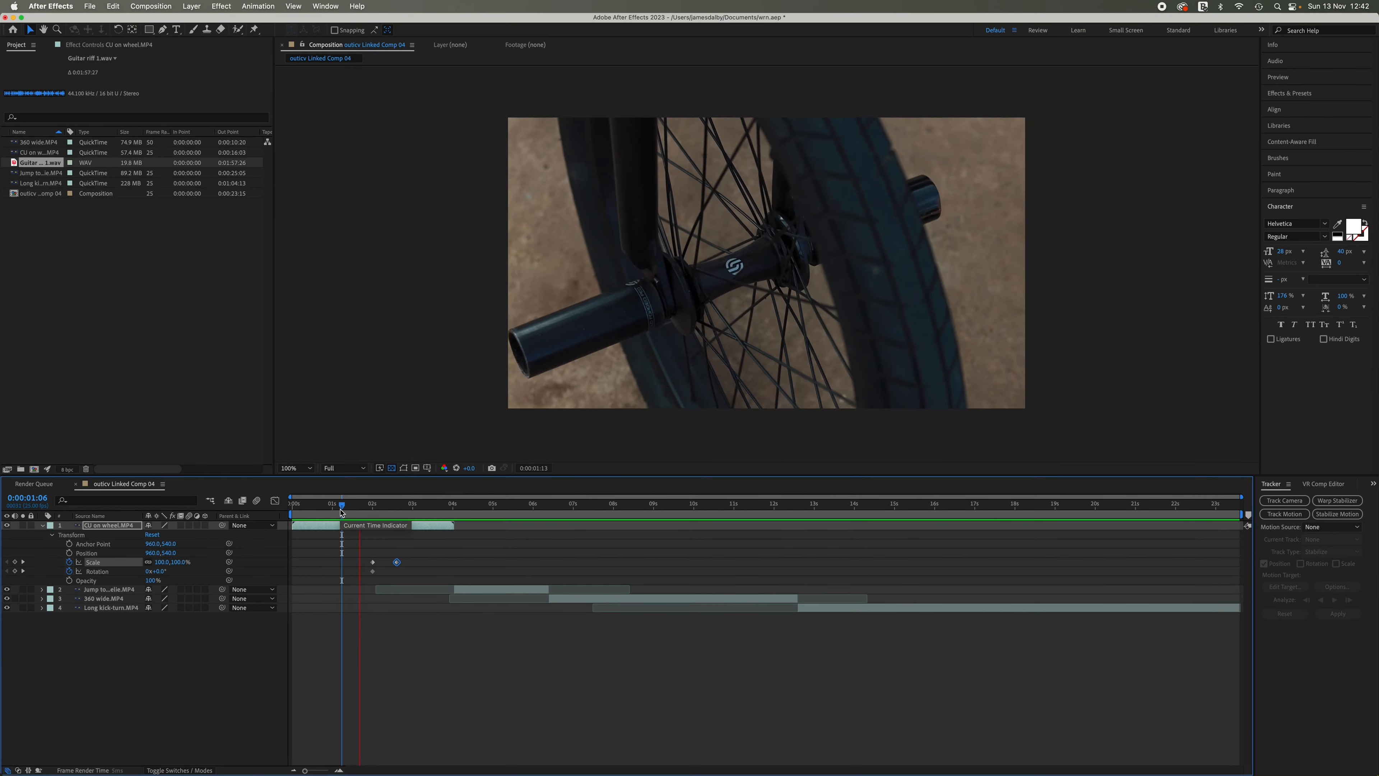
key("space")
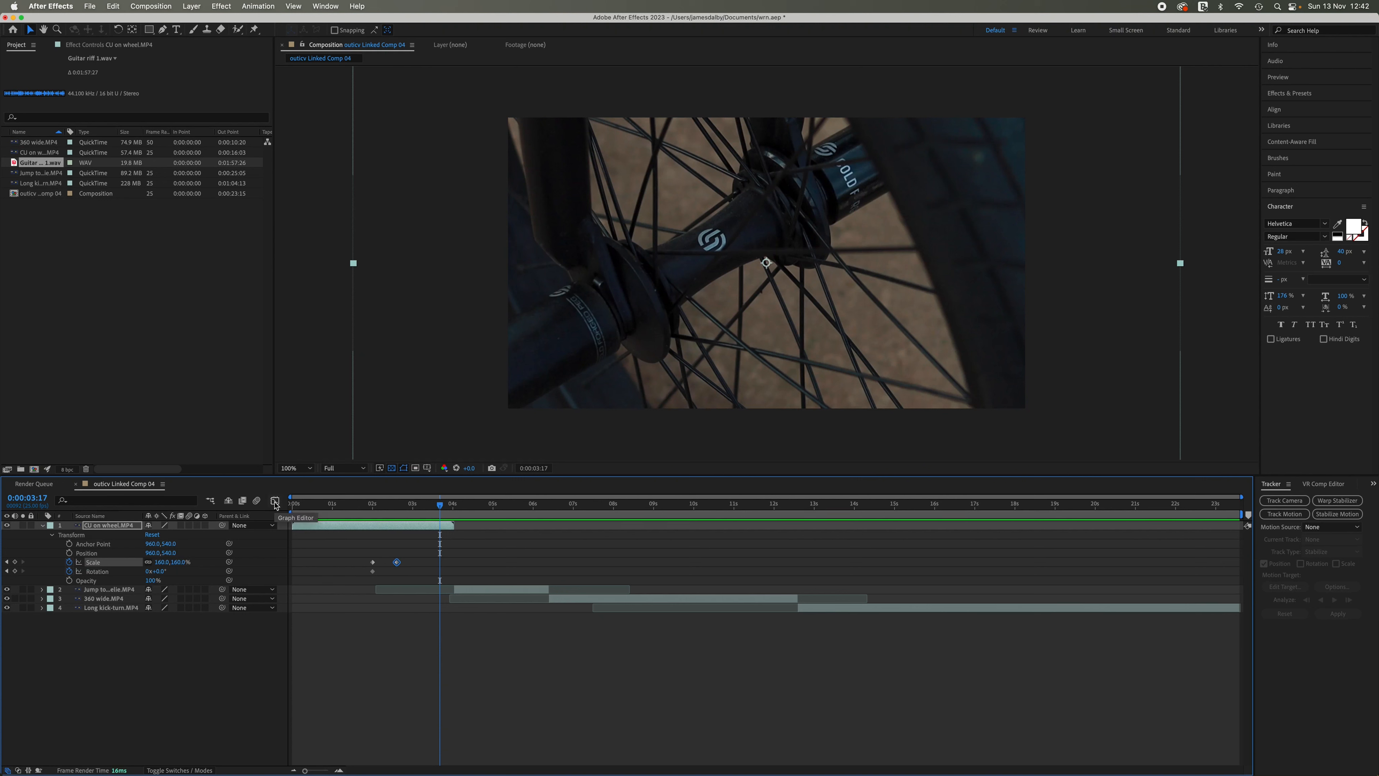
- Show the CU on wheel layer's Scale animation in the Graph Editor and check that Edit Value Graph is the active graph type
left_click(275, 503)
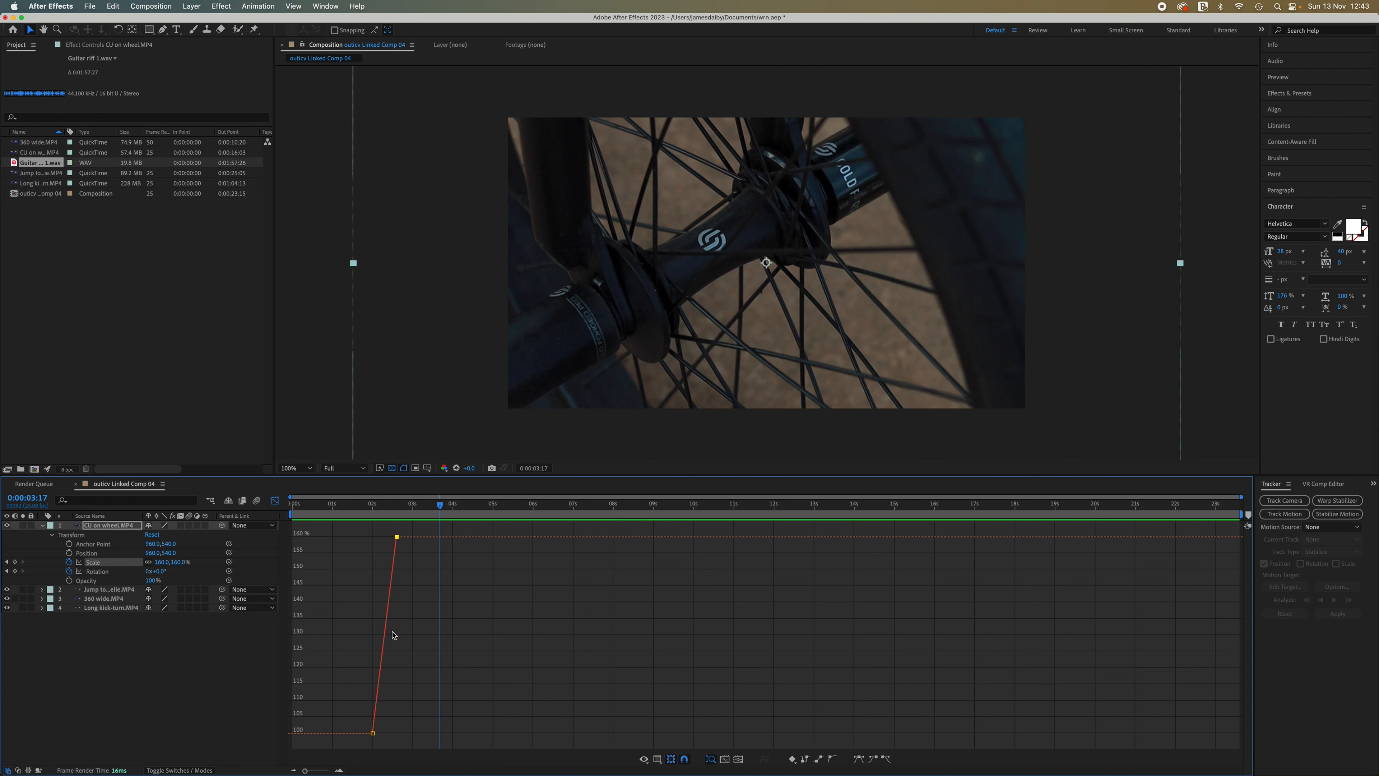
left_click(646, 760)
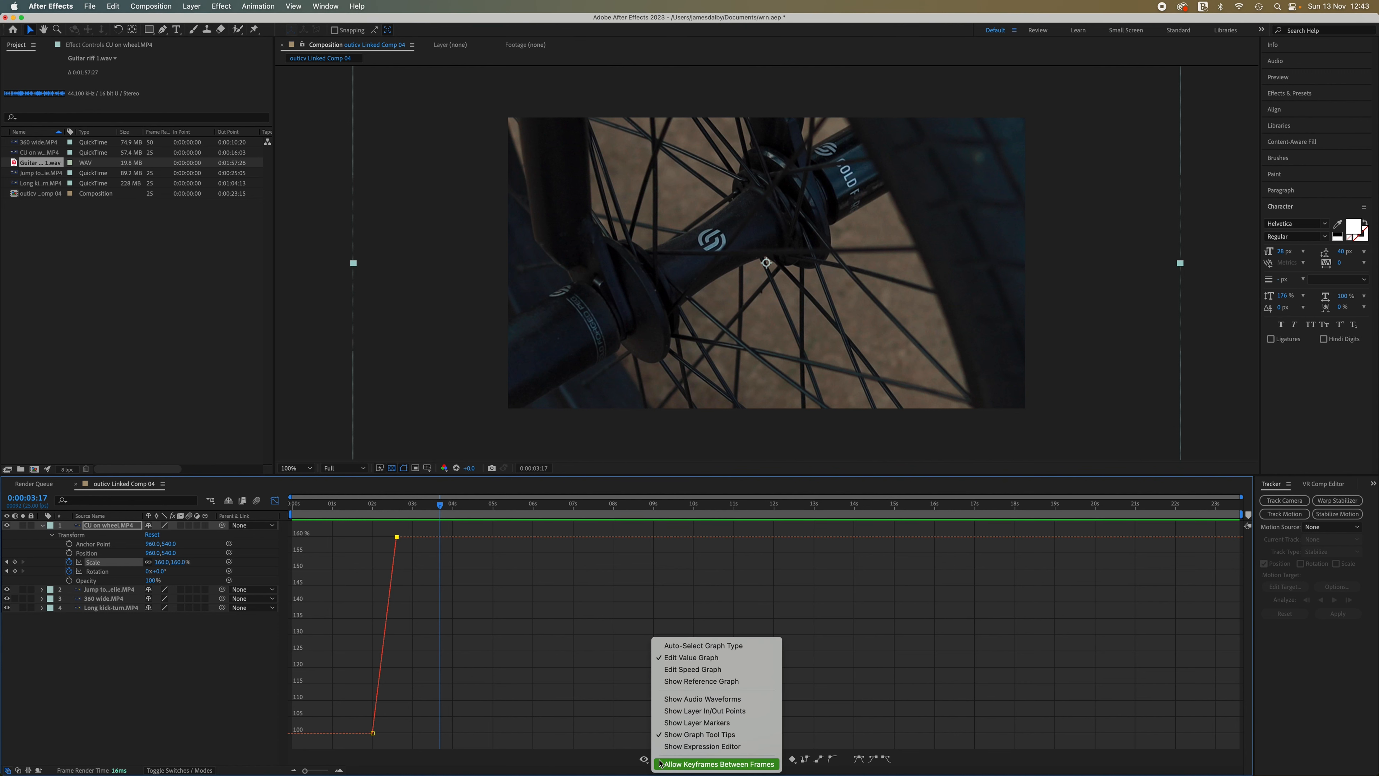
left_click(604, 763)
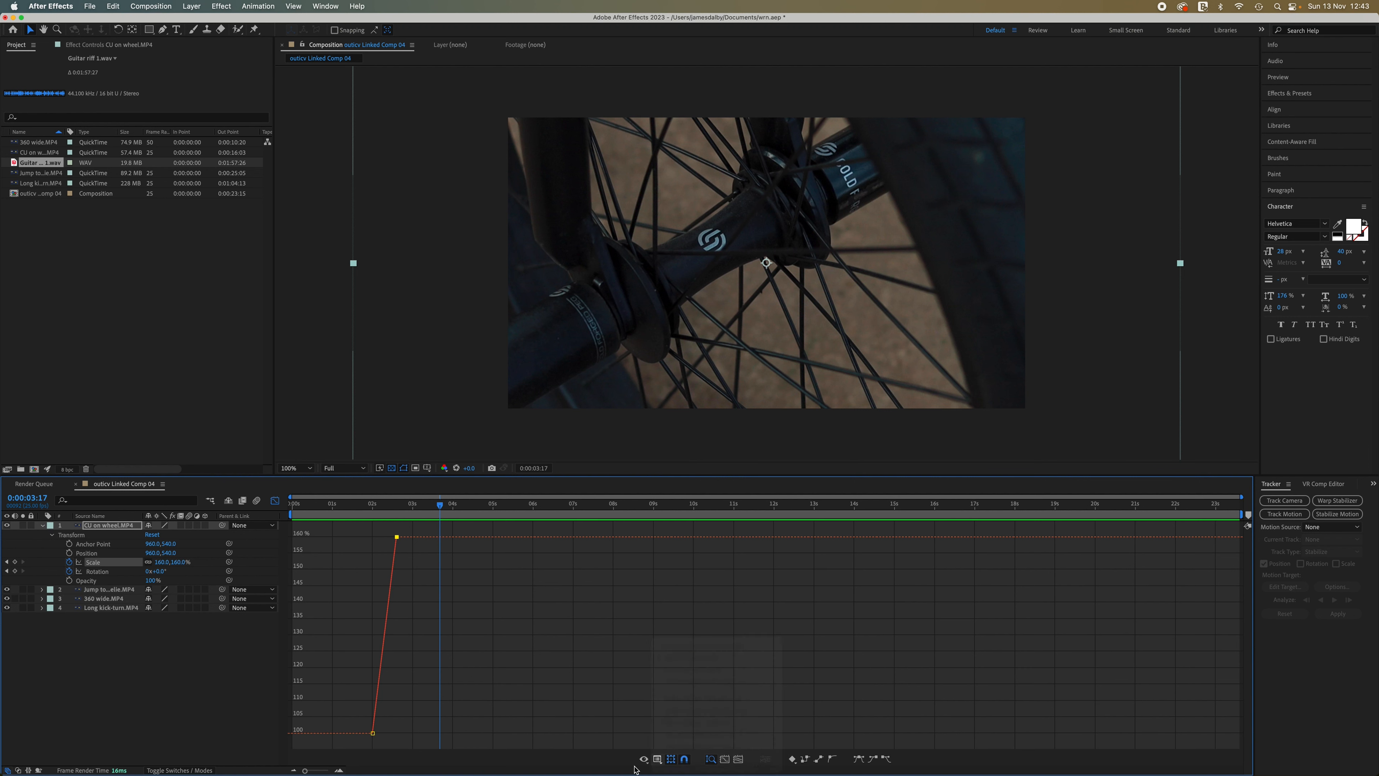
left_click(659, 761)
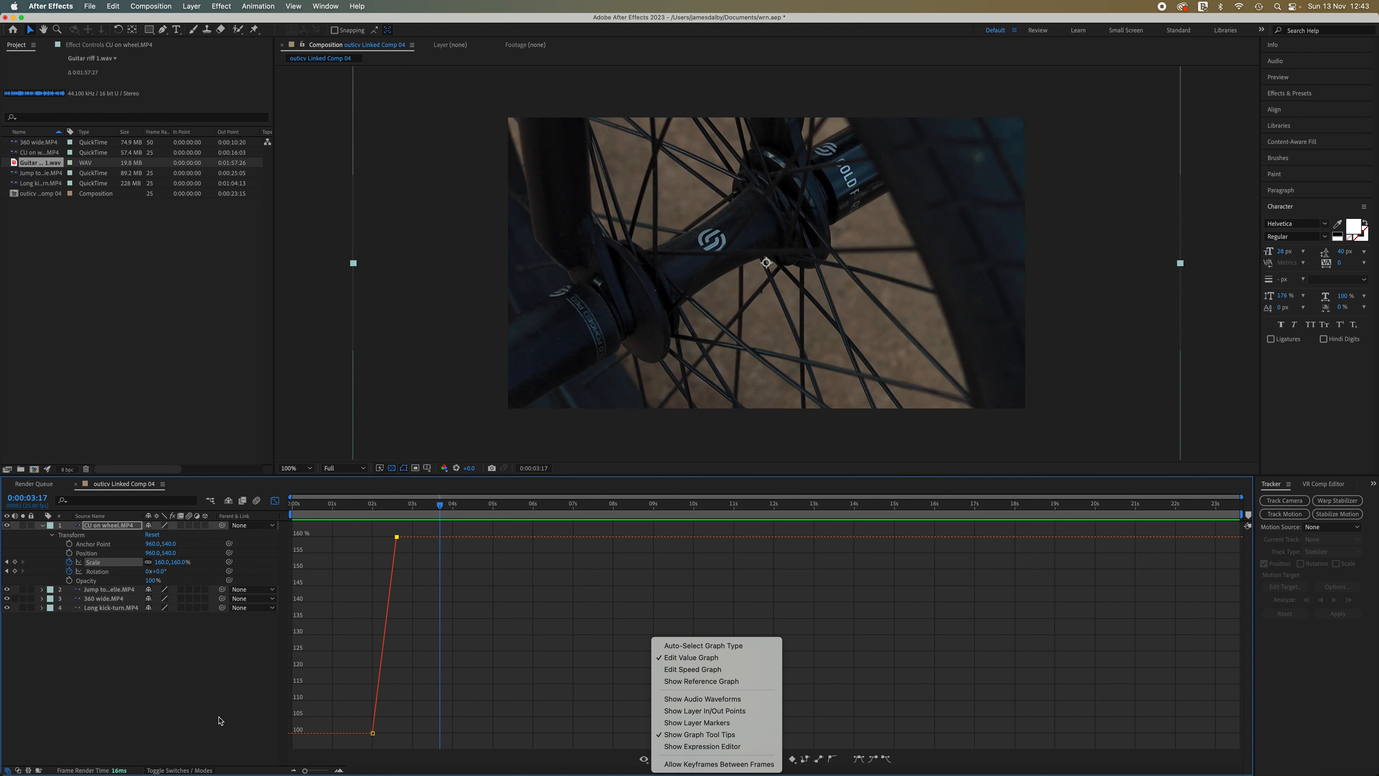
left_click(238, 718)
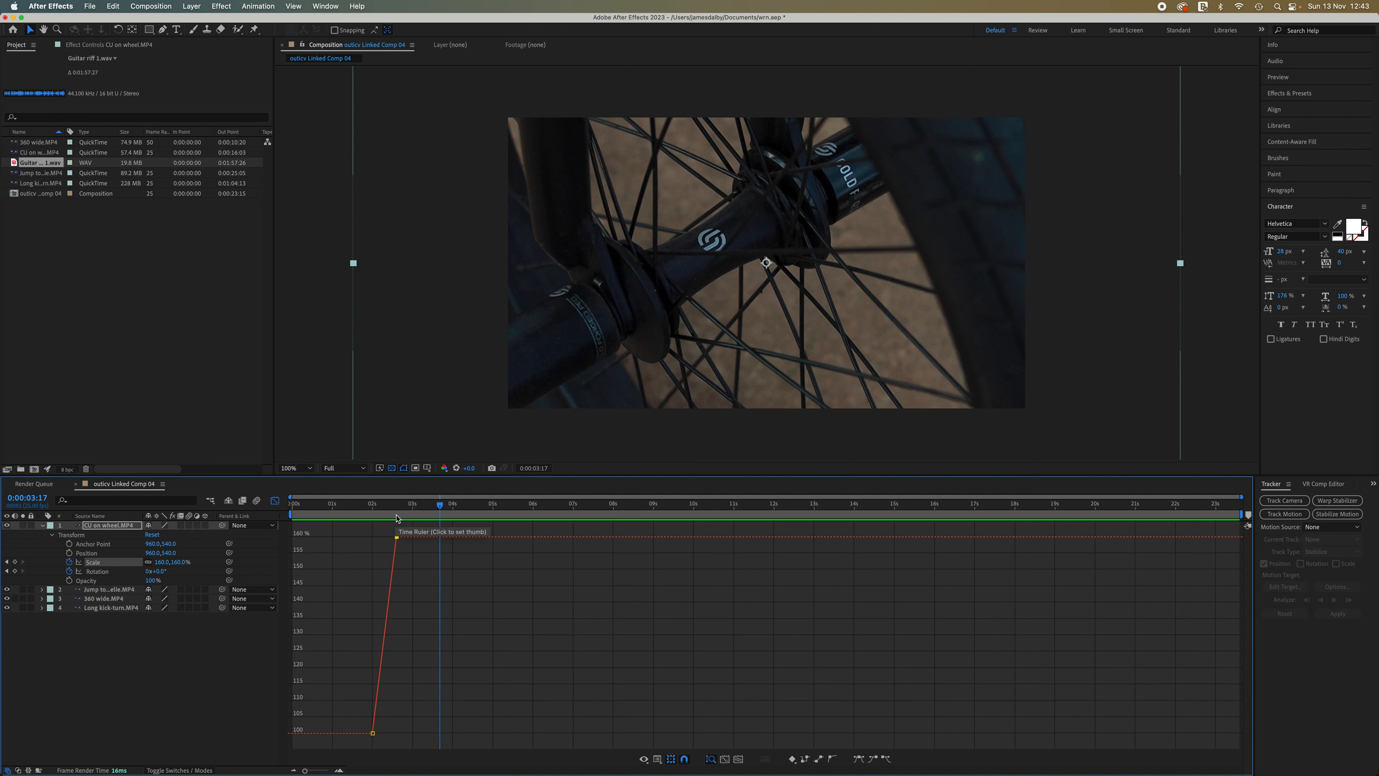
- Slow the zoom by moving the 160% Scale keyframe to 0:00:03:00, and play back the animation from before the first keyframe
left_click_drag(399, 539, 415, 540)
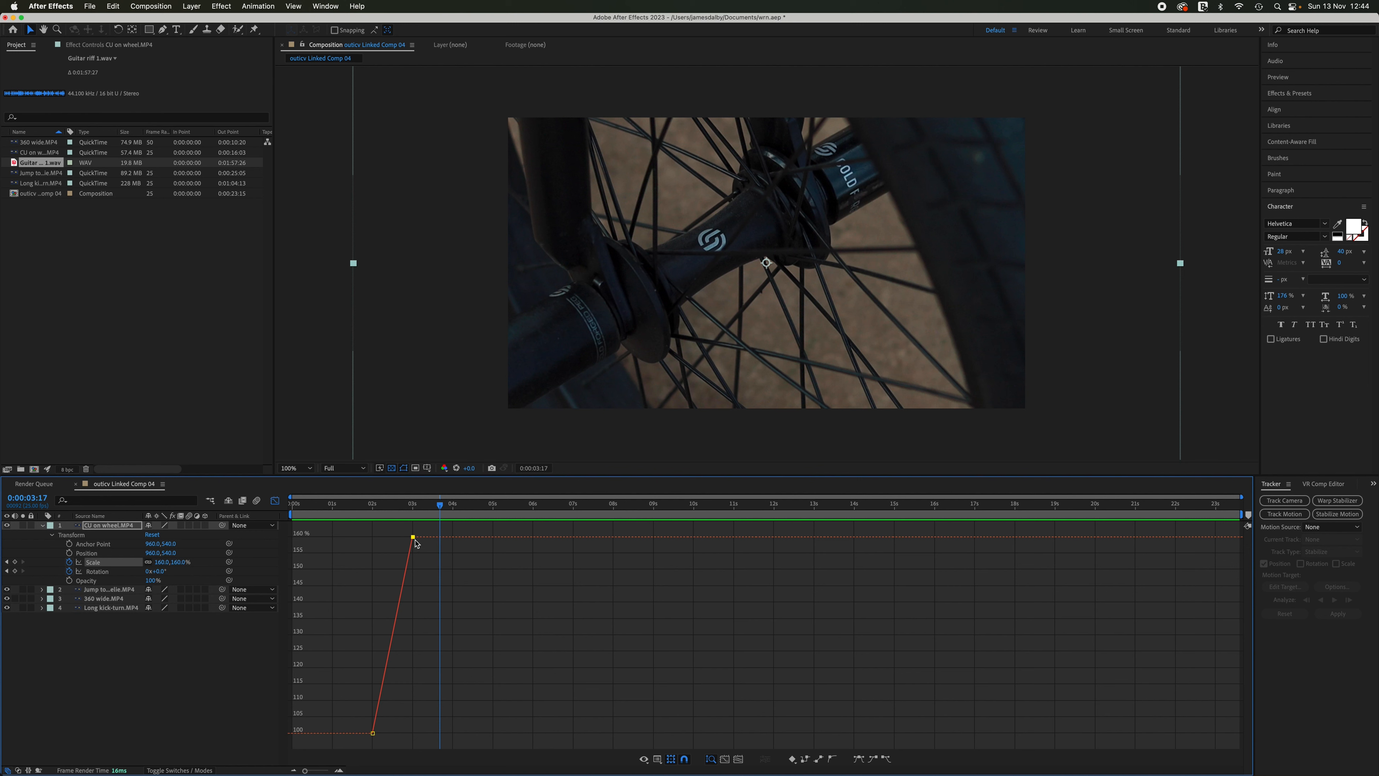
left_click_drag(437, 511, 344, 515)
key("space")
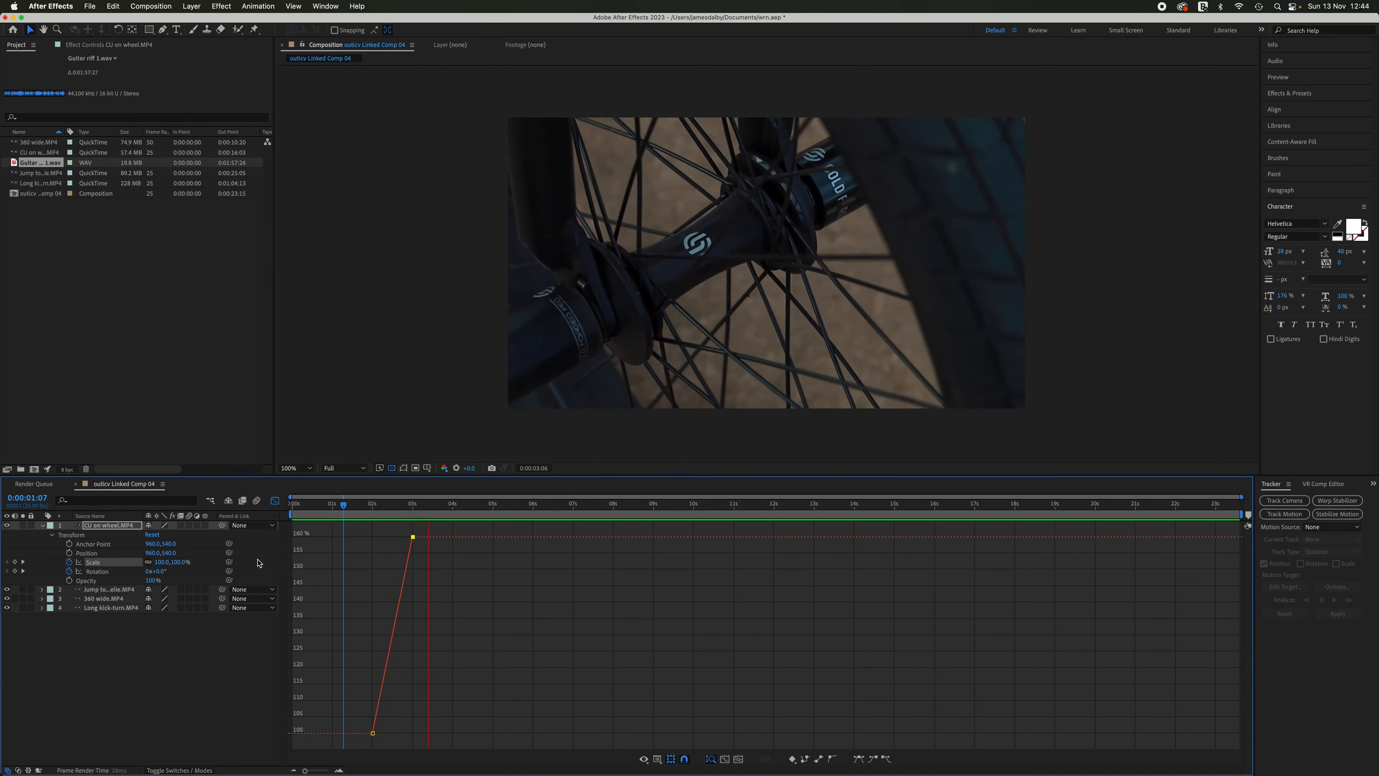
key("space")
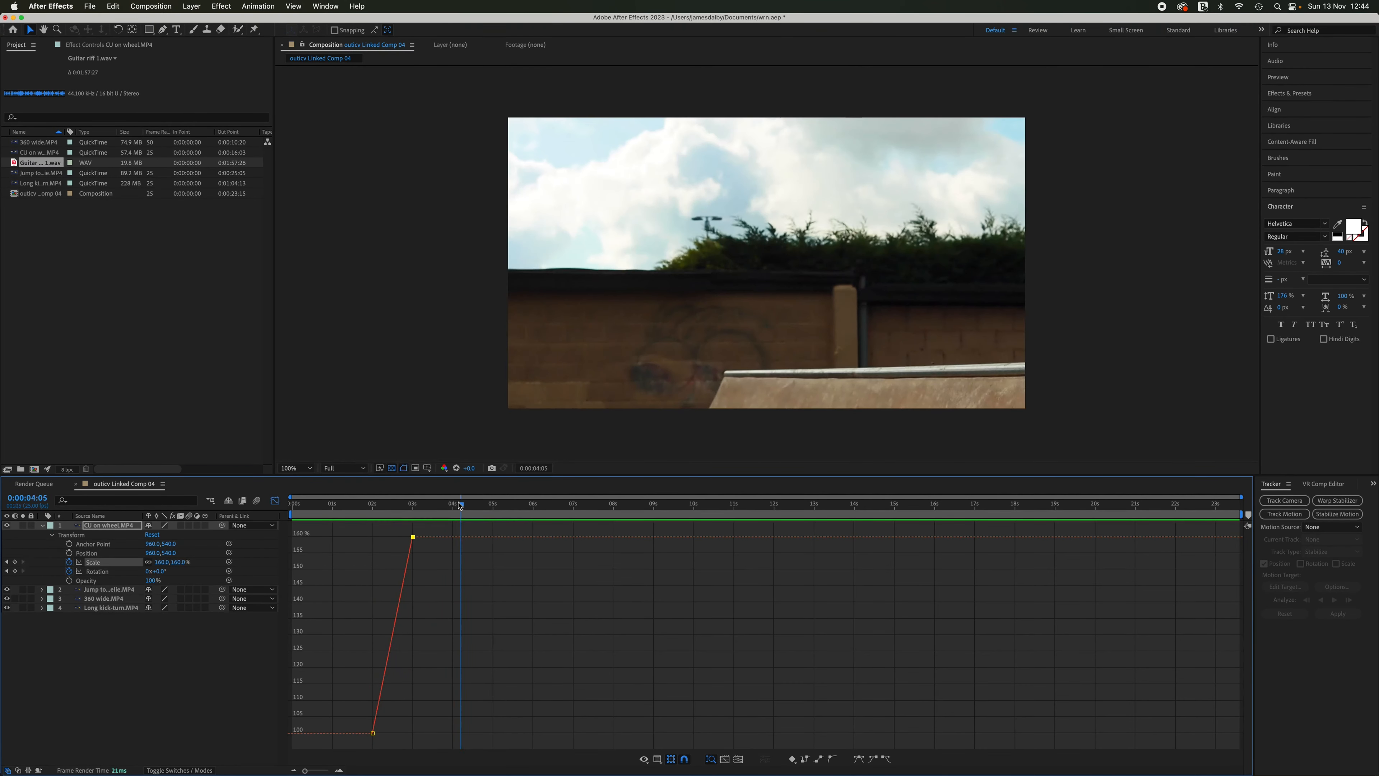
left_click_drag(459, 505, 366, 519)
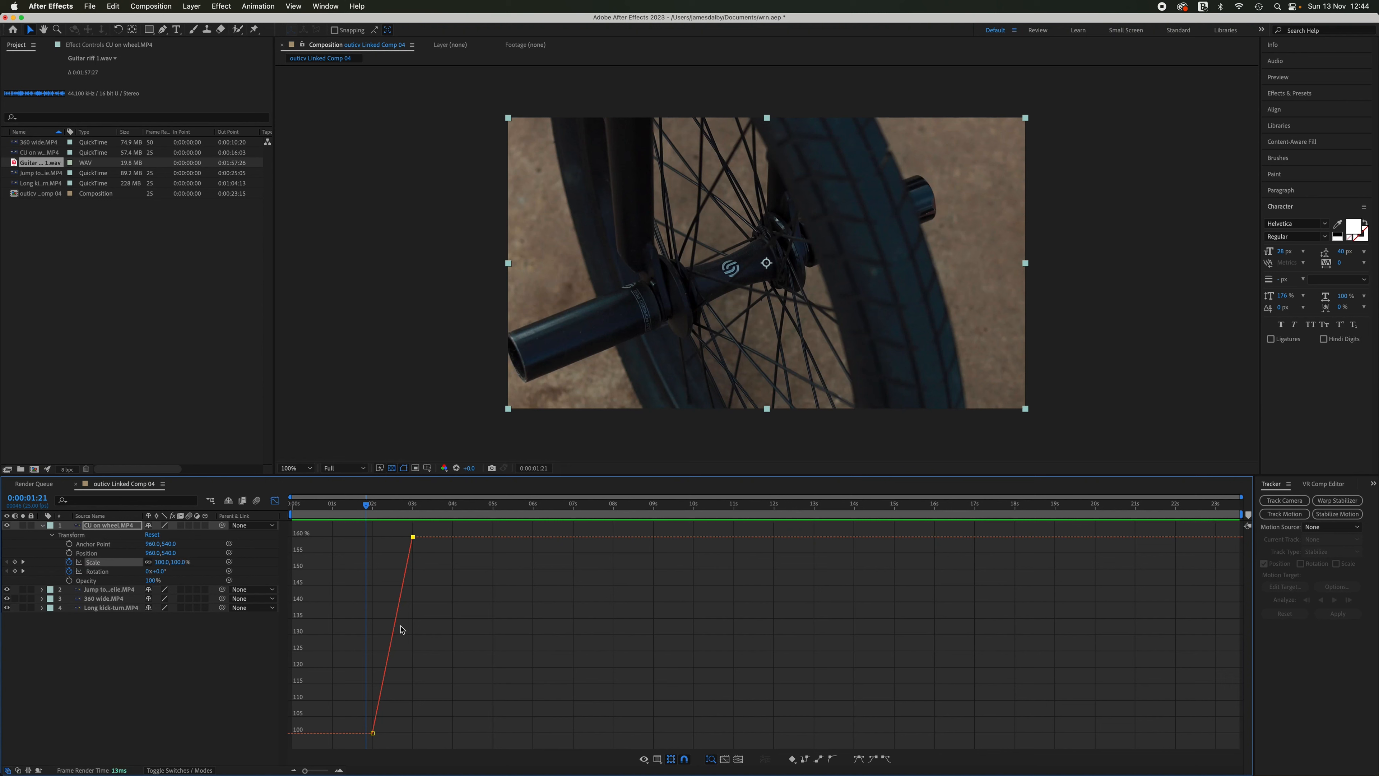
- Apply Easy Ease In to the last Scale keyframe and Easy Ease Out to the first, and play back the smoothed zoom
left_click(413, 537)
left_click(388, 508)
mouse_move(388, 507)
left_mouse_down()
mouse_move(410, 507)
mouse_move(394, 508)
left_mouse_up()
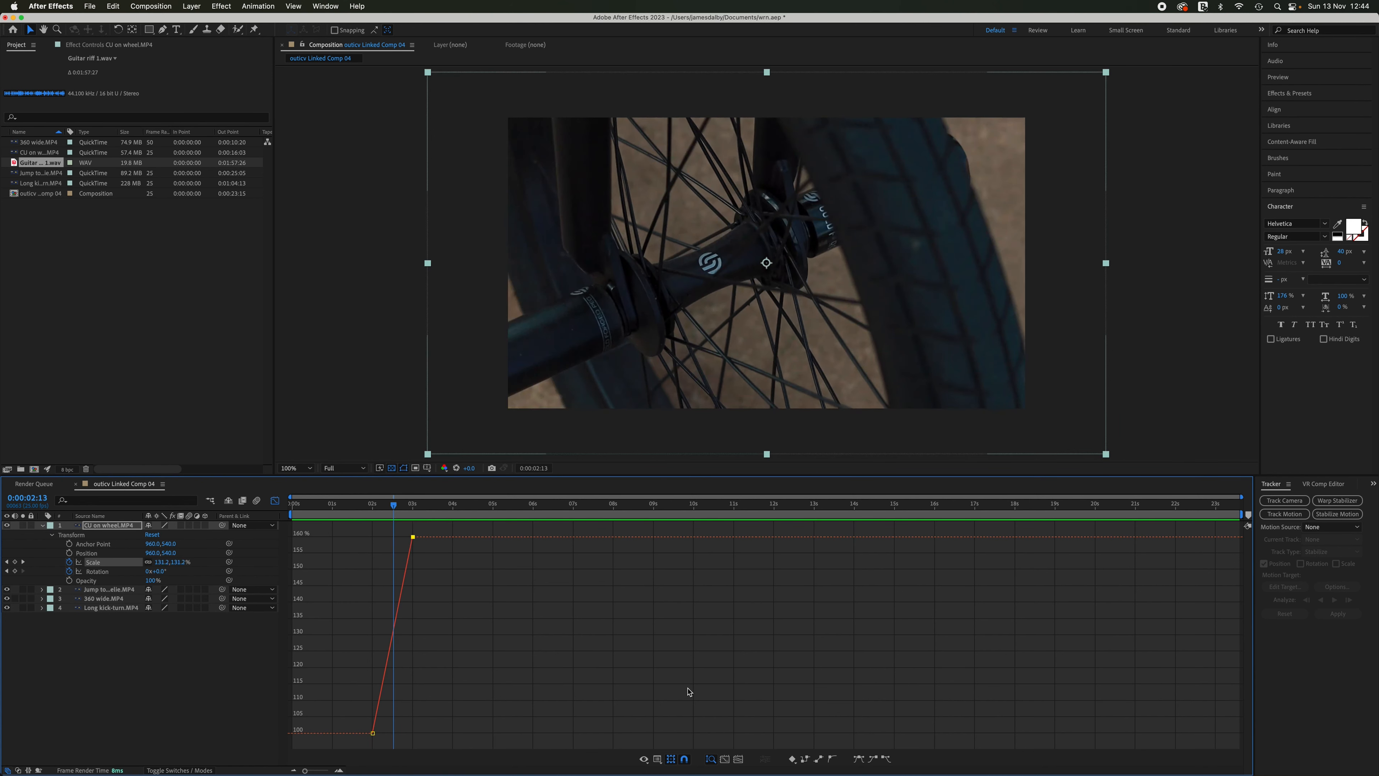
left_click(875, 761)
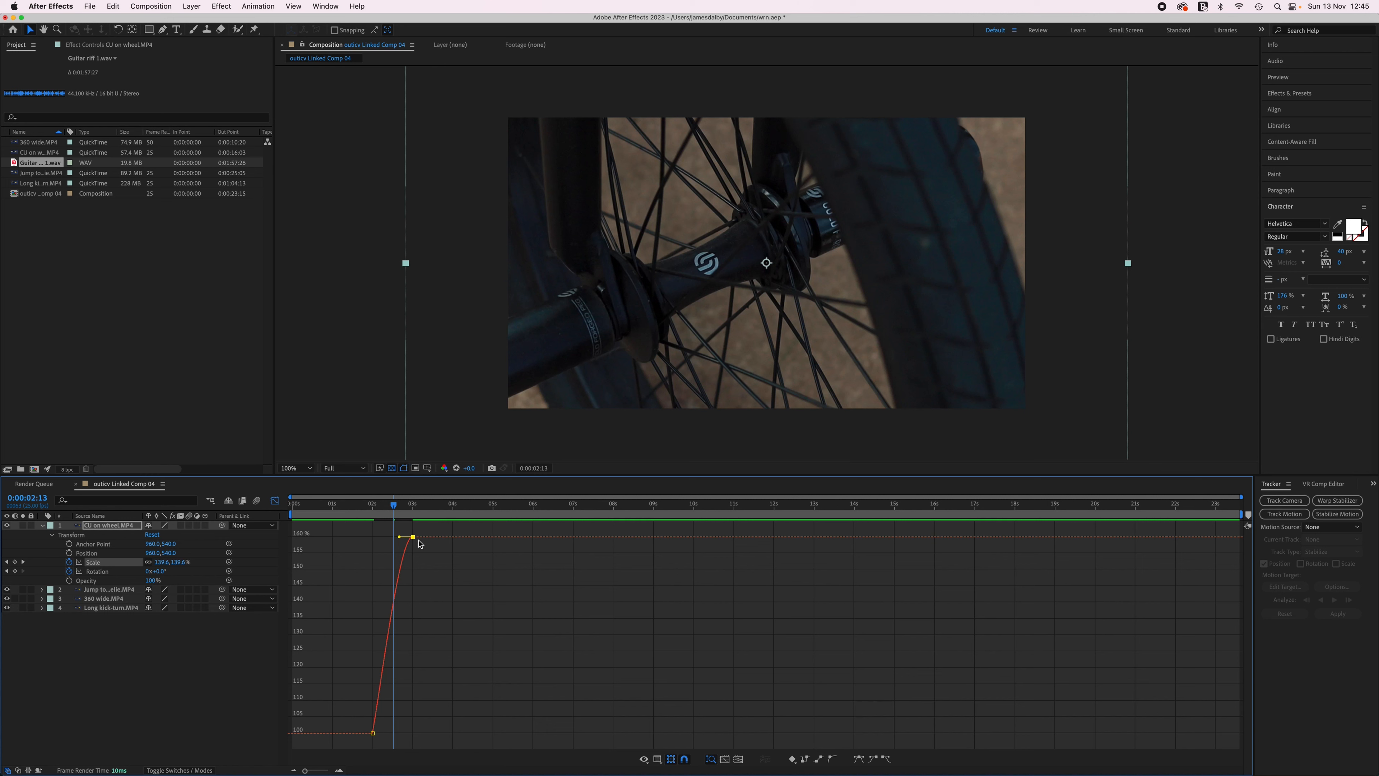
left_click(373, 733)
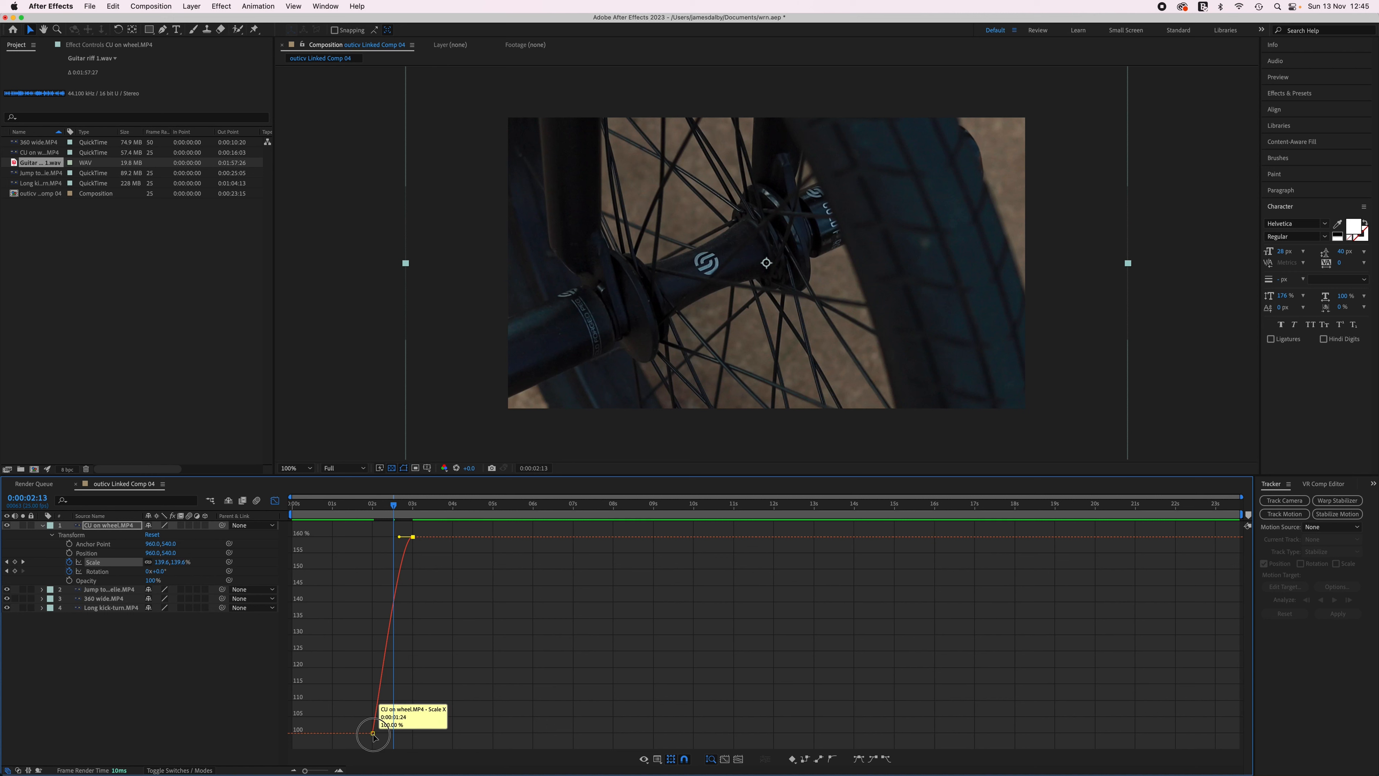
left_click(888, 761)
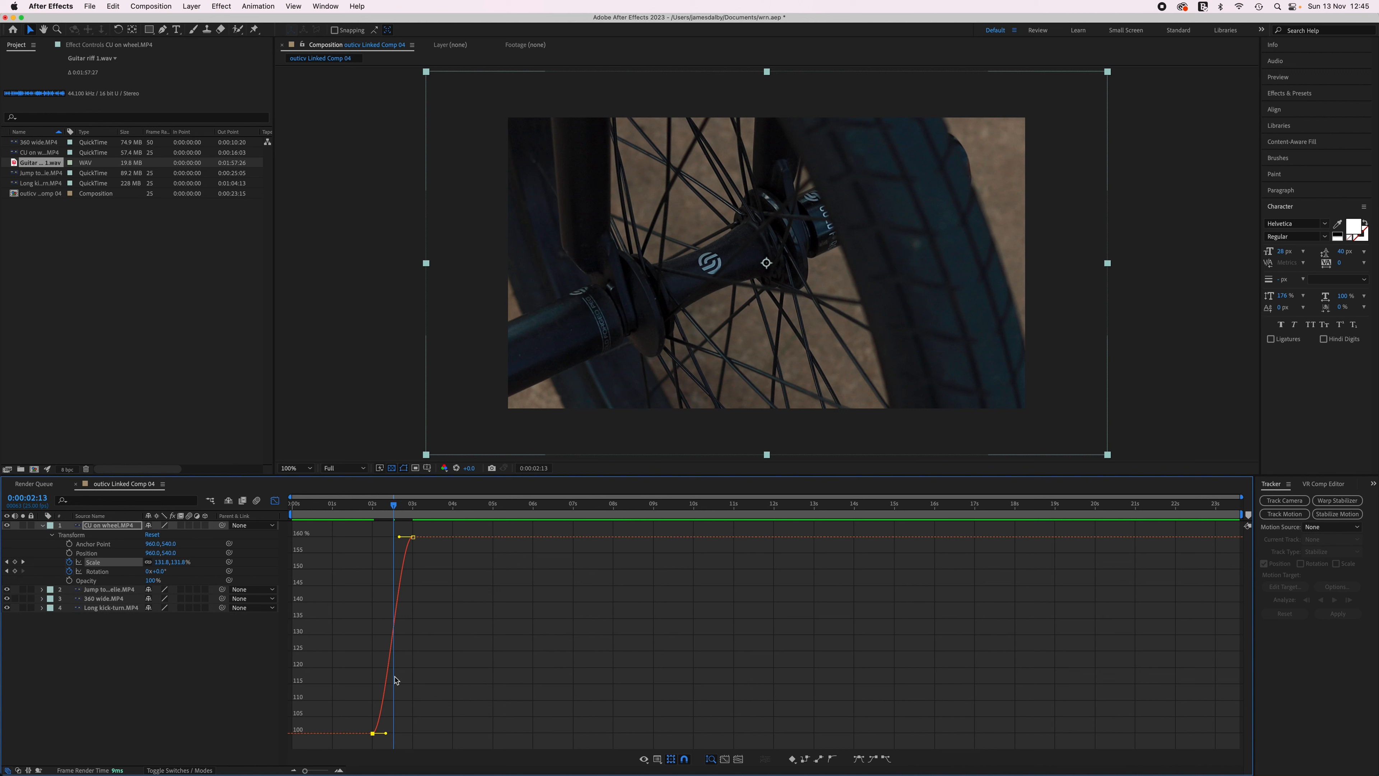
left_click_drag(396, 509, 357, 509)
key("space")
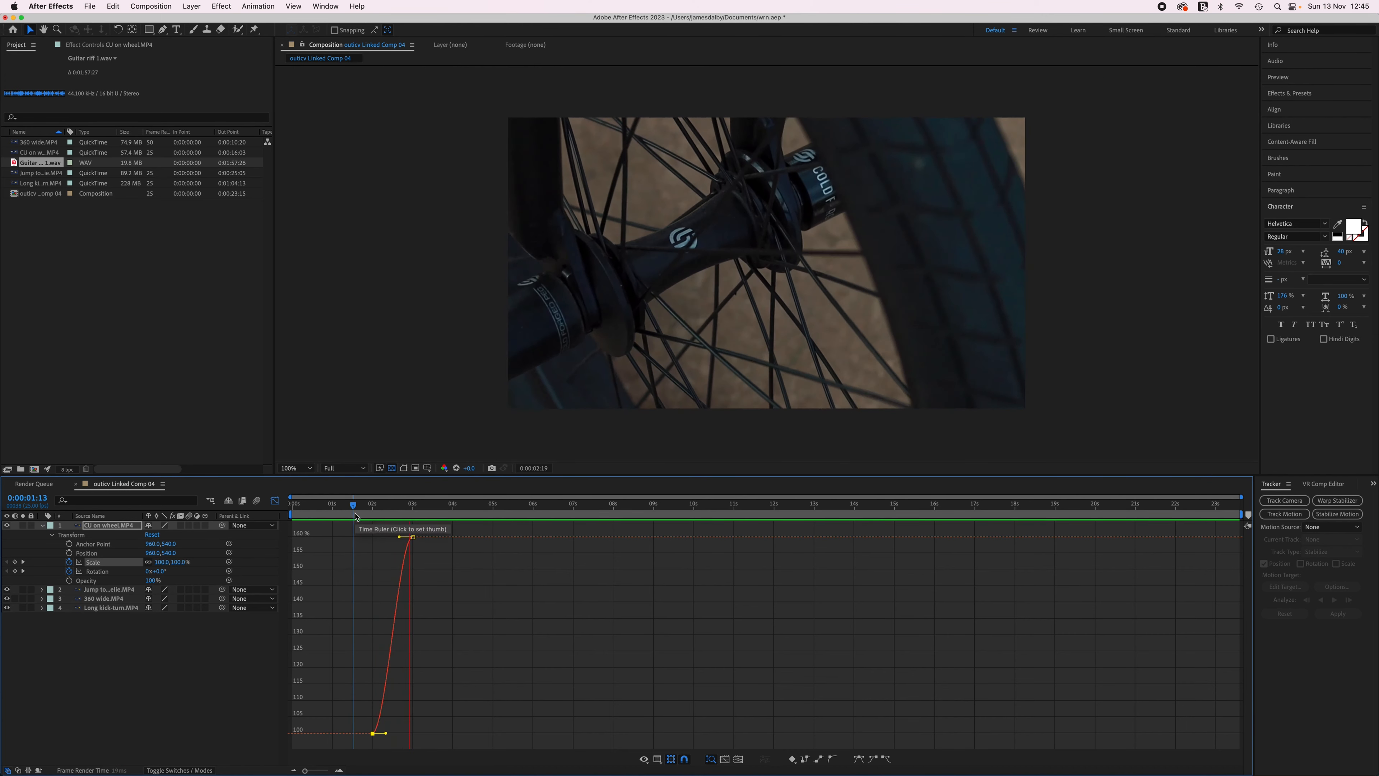
key("space")
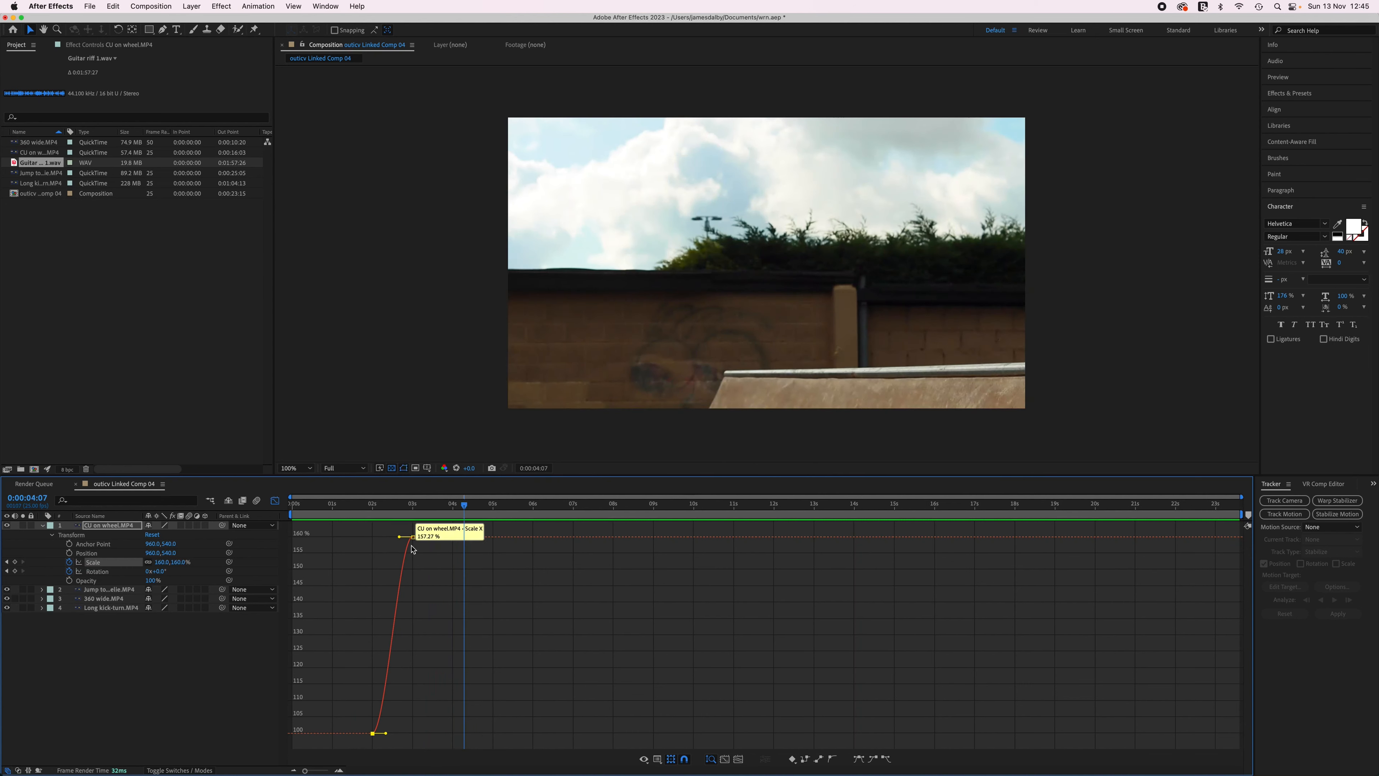
- Move the last Scale keyframe slightly before 0:00:03:00, lengthen both ease handles to steepen the curve, and preview the zoom
mouse_move(413, 537)
left_mouse_down()
mouse_move(396, 539)
mouse_move(408, 541)
left_mouse_up()
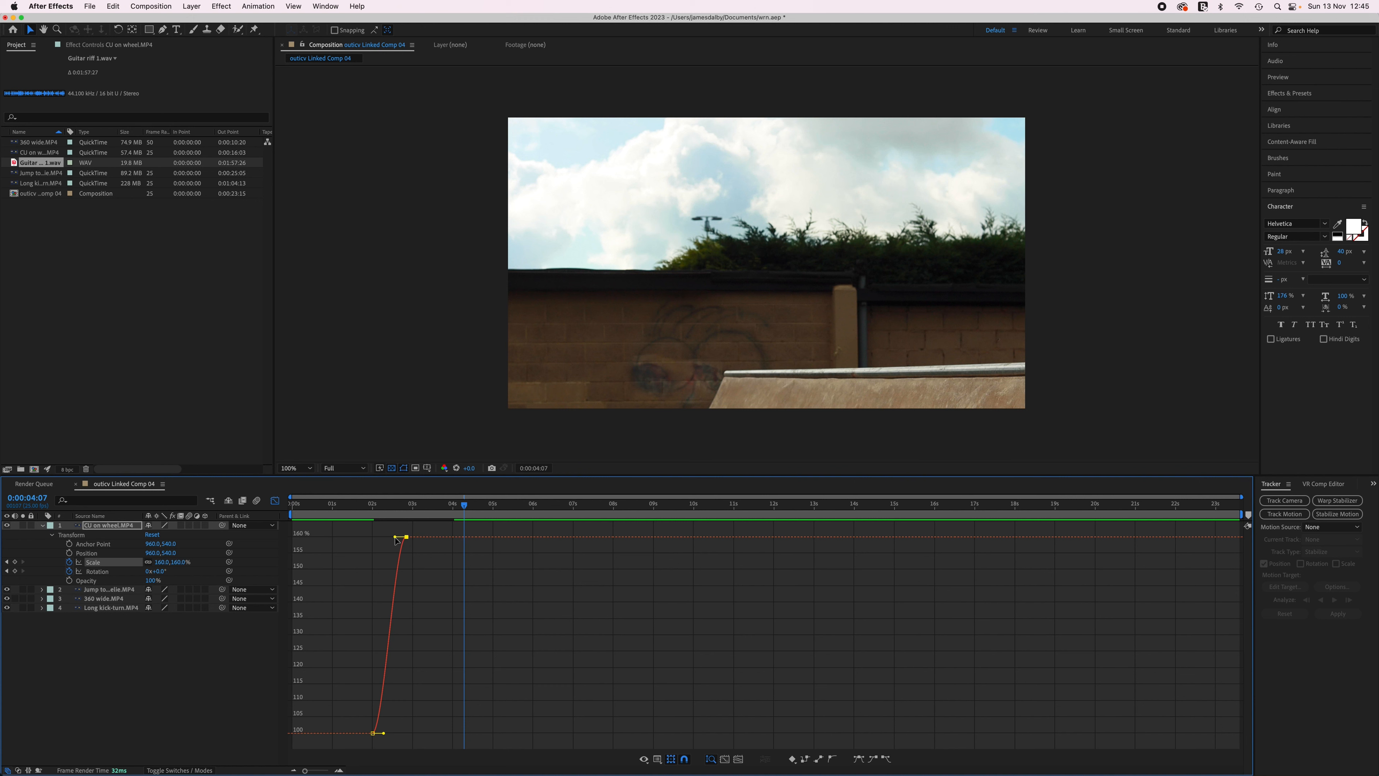
left_click_drag(396, 541, 379, 536)
left_click_drag(385, 734, 392, 733)
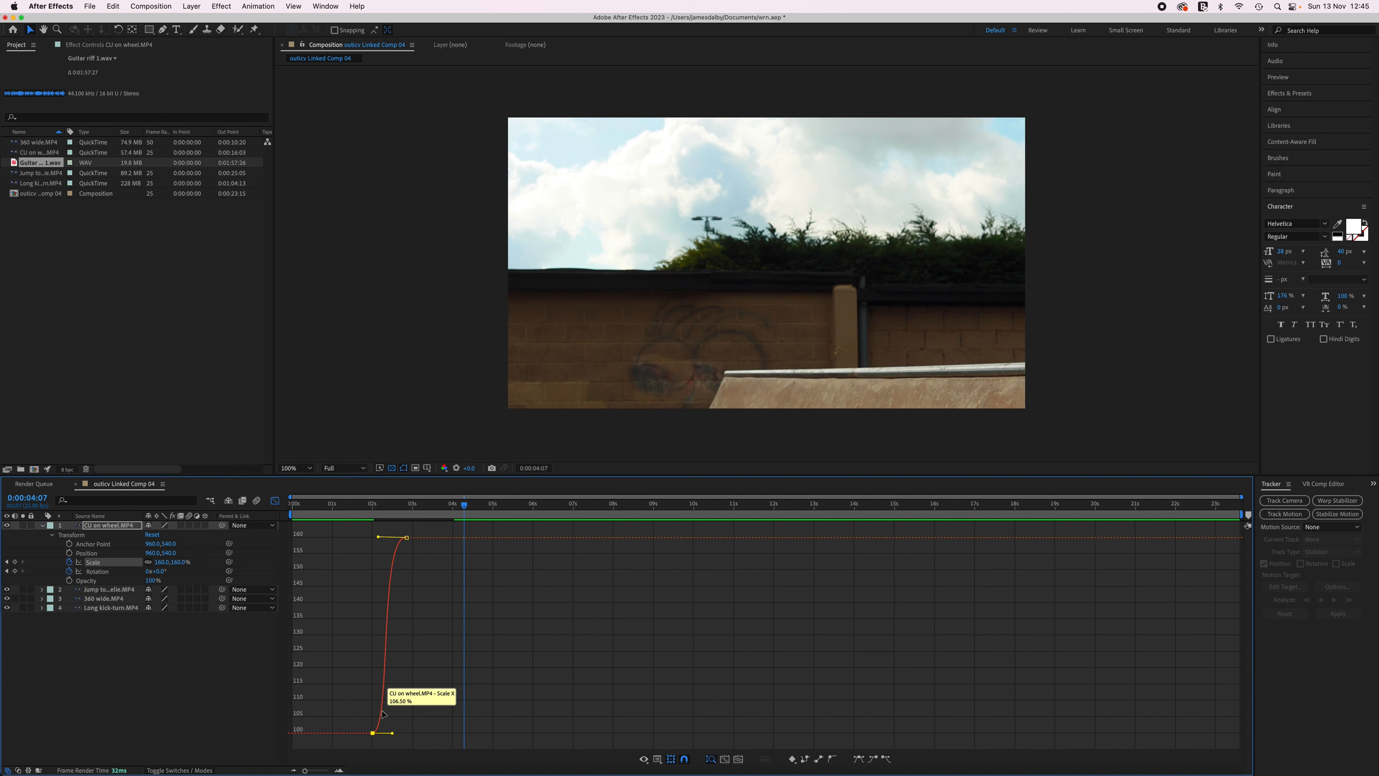
left_click(355, 505)
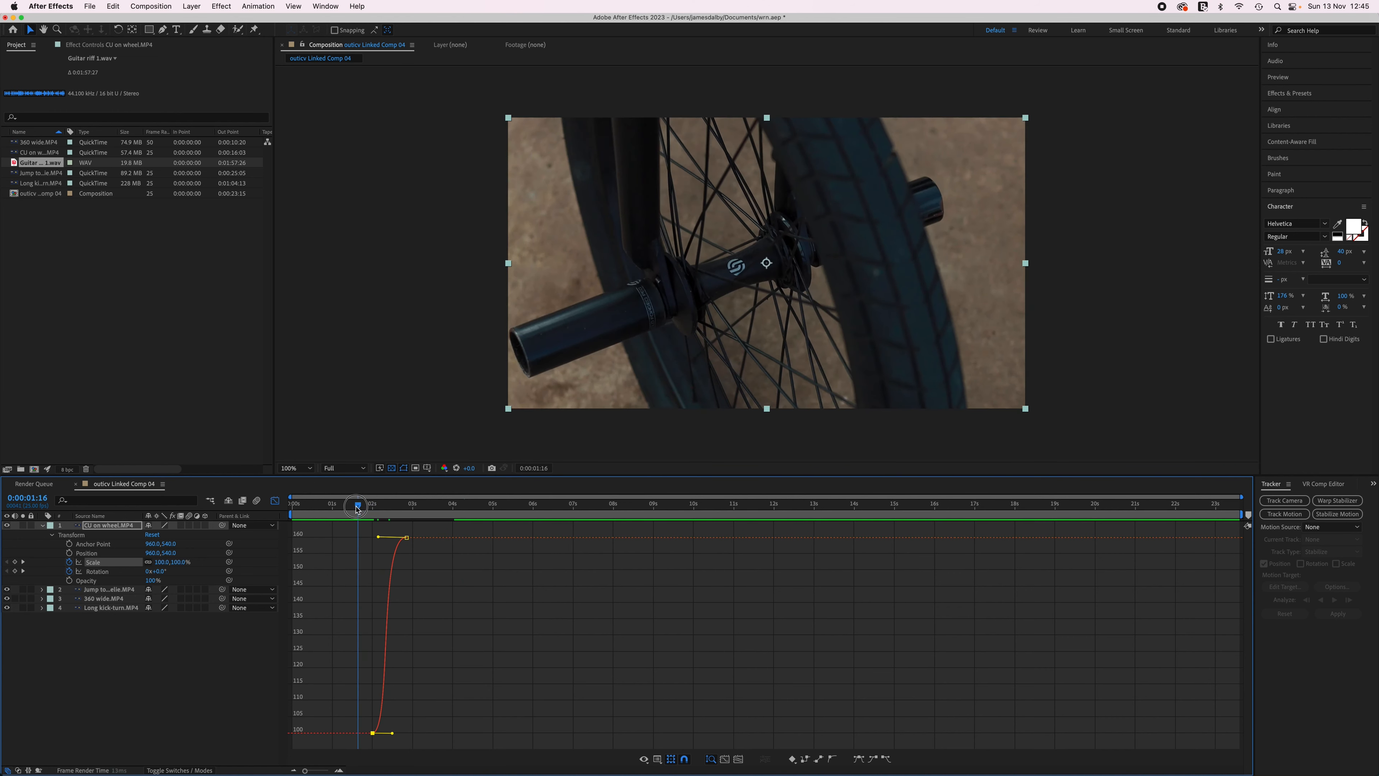
key("space")
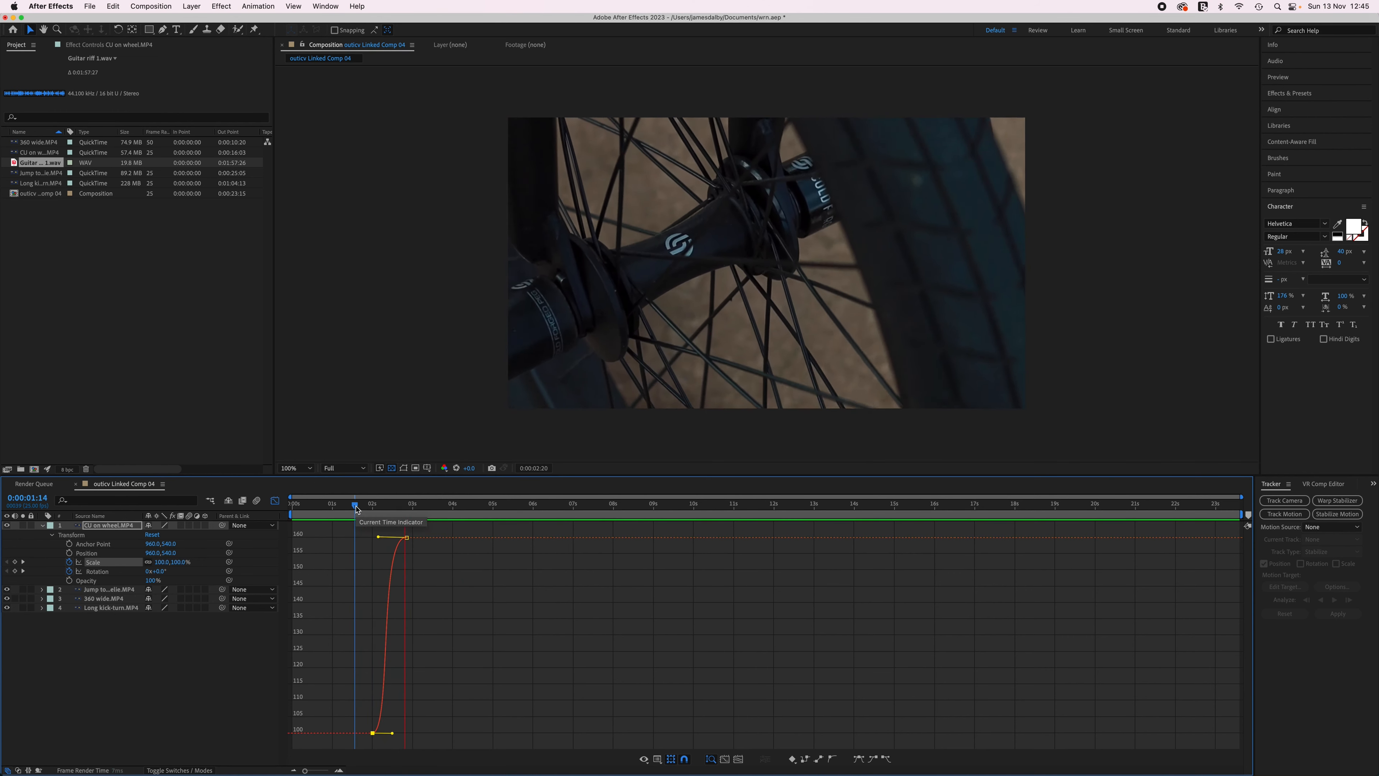
key("space")
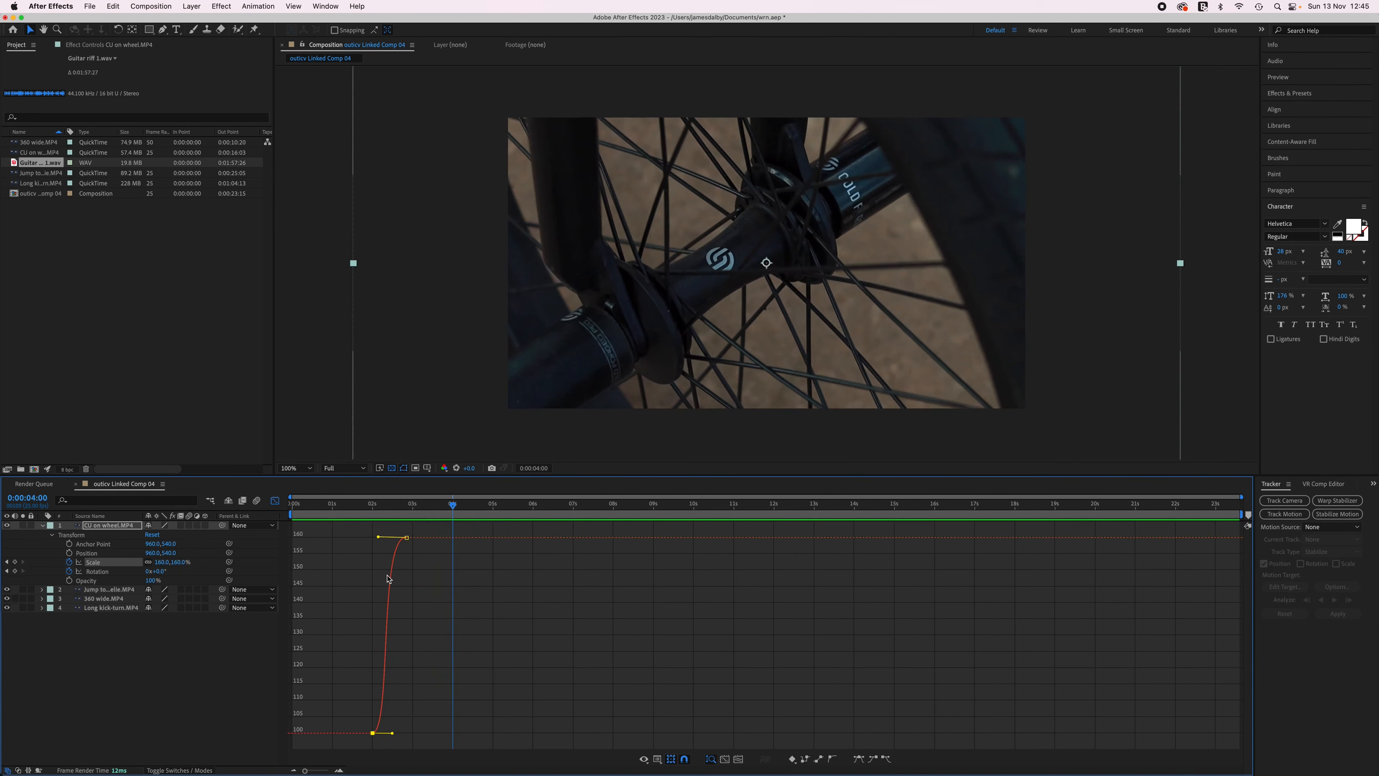
- Lengthen the first Scale keyframe's outgoing ease handle a little further and play back the result
left_click_drag(394, 736, 401, 736)
left_click_drag(374, 508, 358, 508)
key("space")
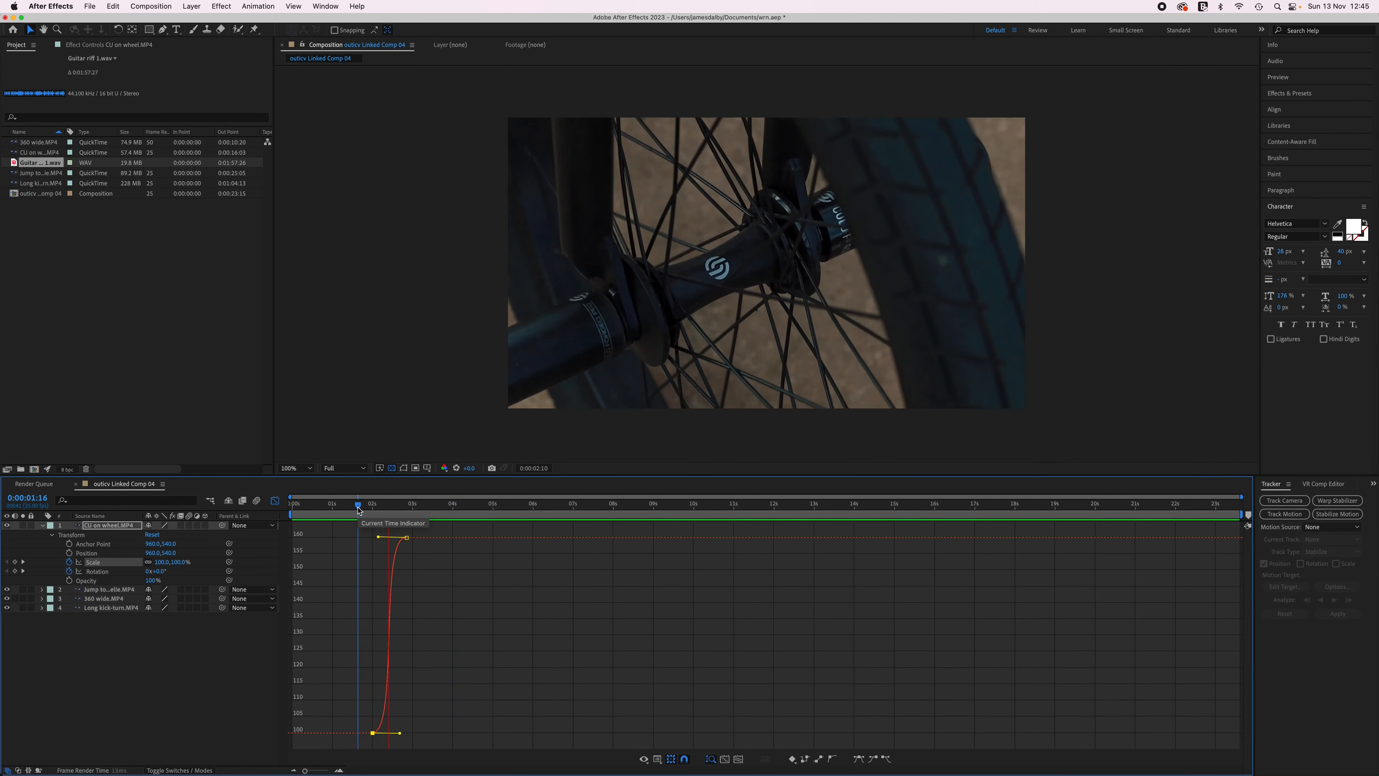
key("space")
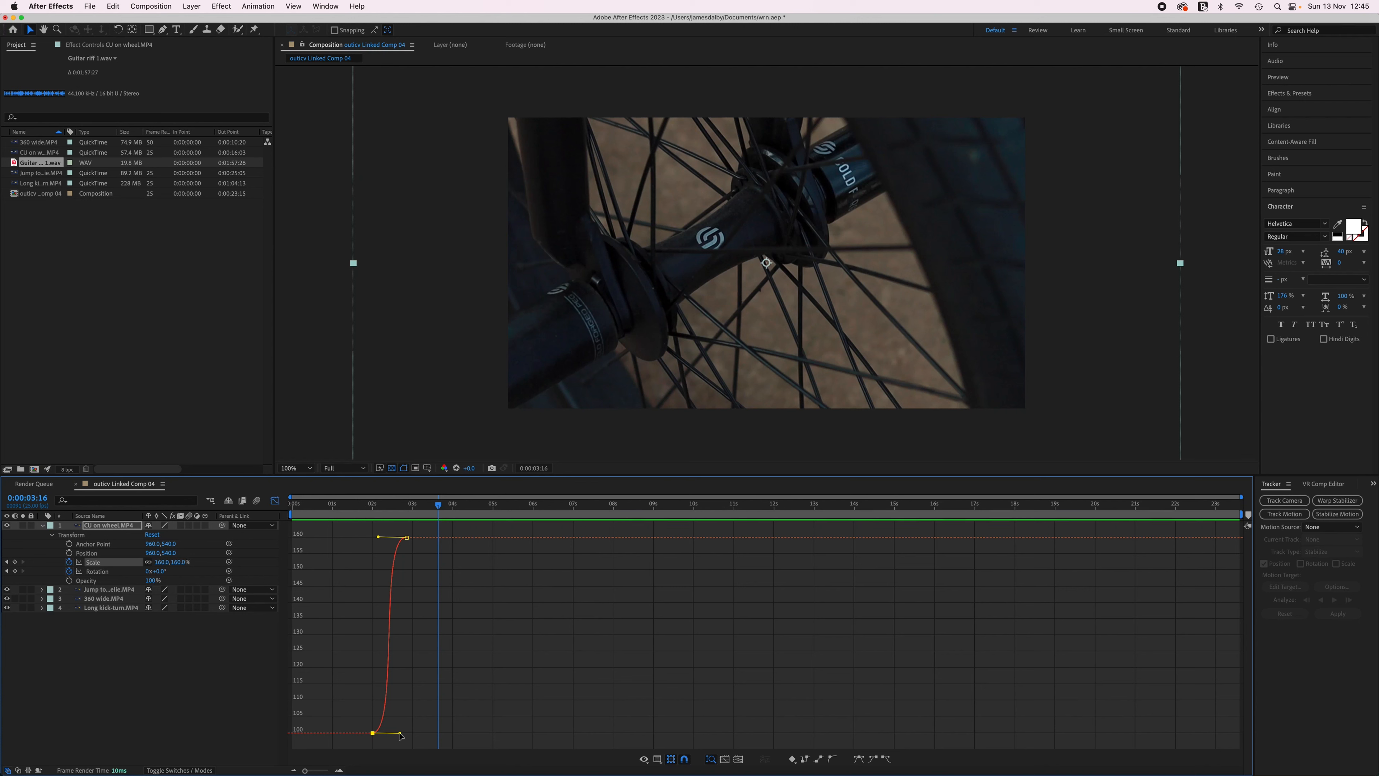
- Try extending both Scale ease handles across the full span between the keyframes and play back the steeper curve
left_click_drag(401, 734, 458, 733)
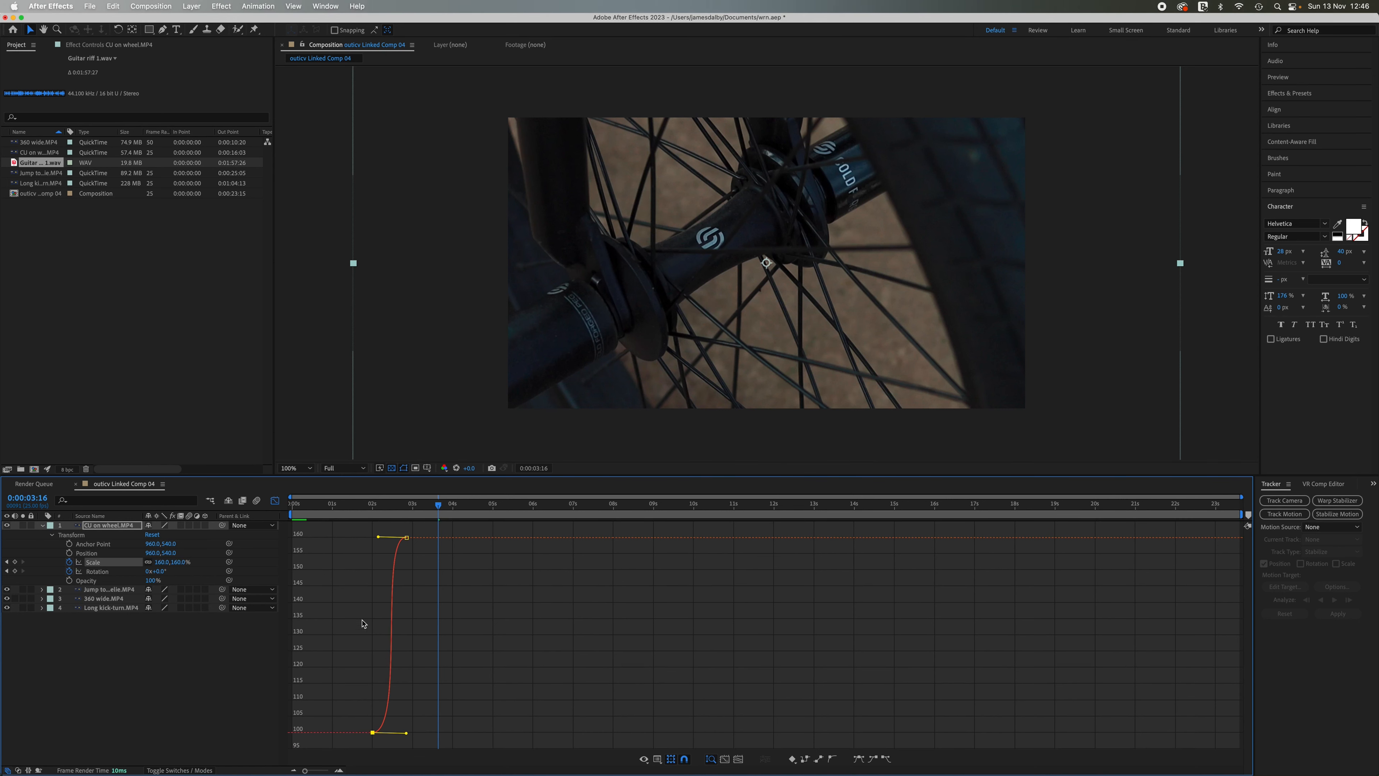
left_click_drag(380, 537, 350, 541)
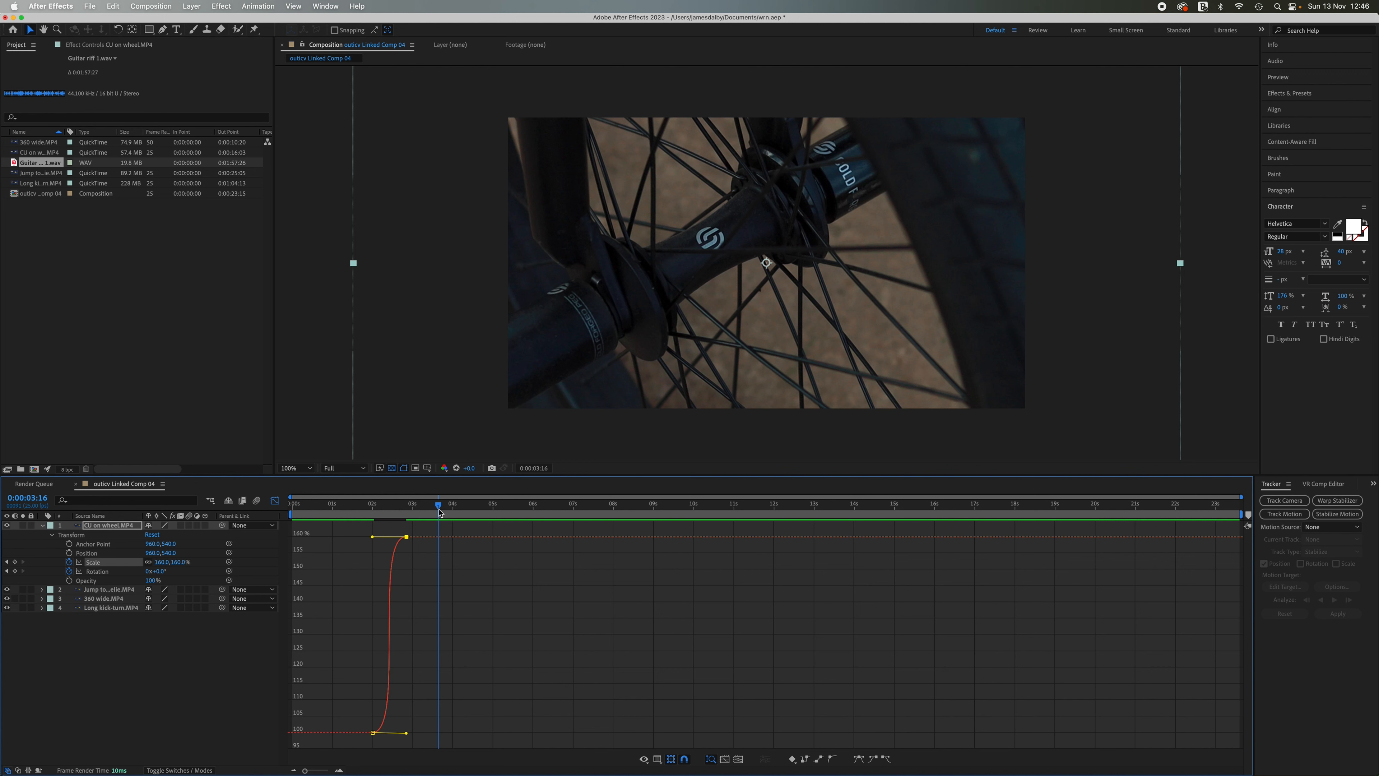
left_click_drag(439, 511, 361, 510)
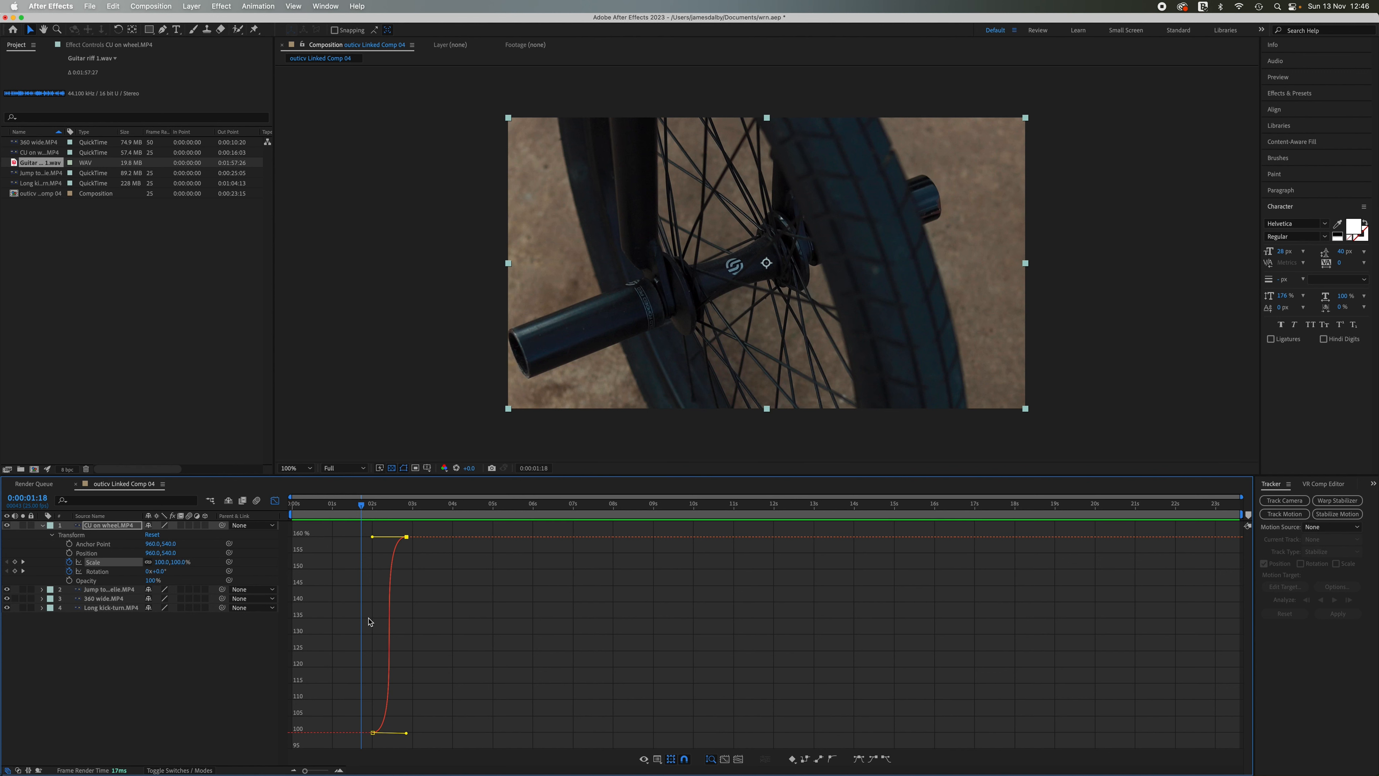
left_click_drag(363, 508, 351, 508)
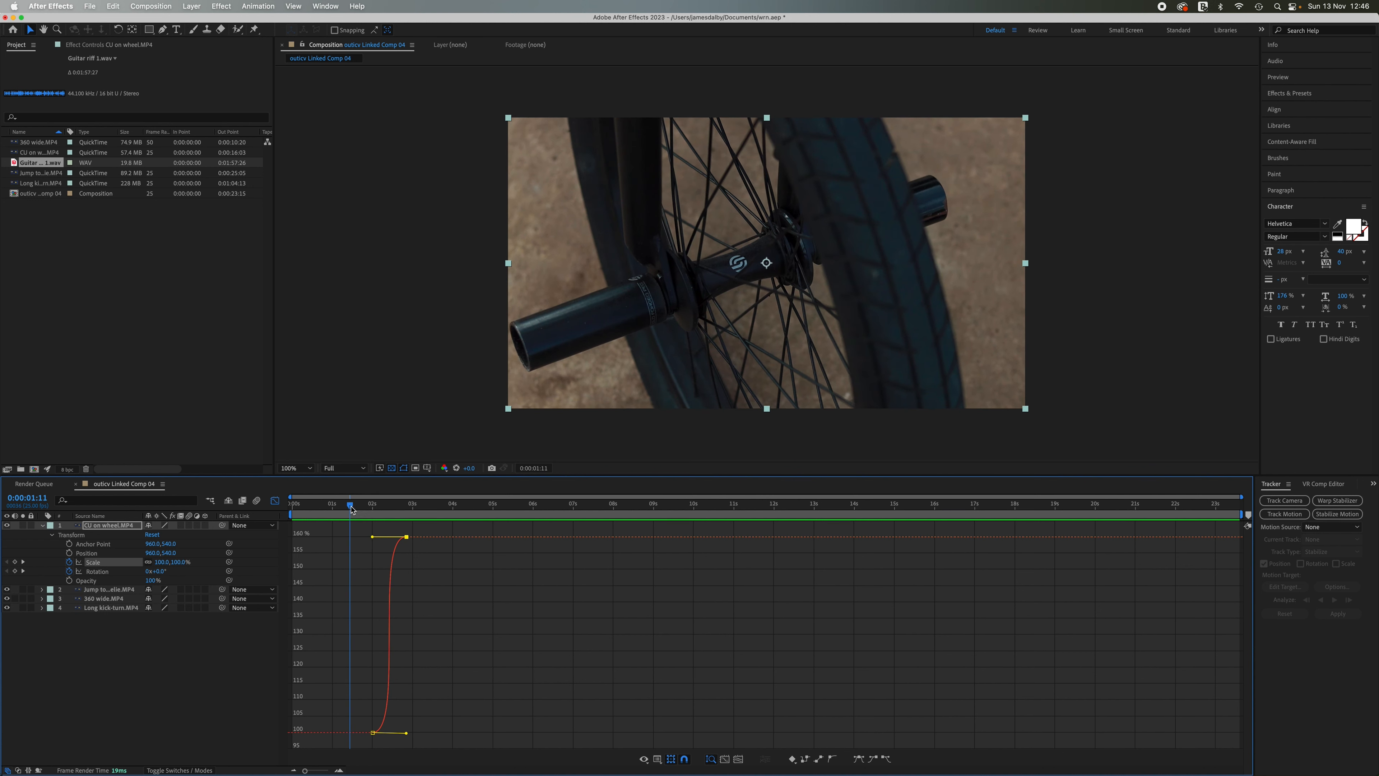
key("space")
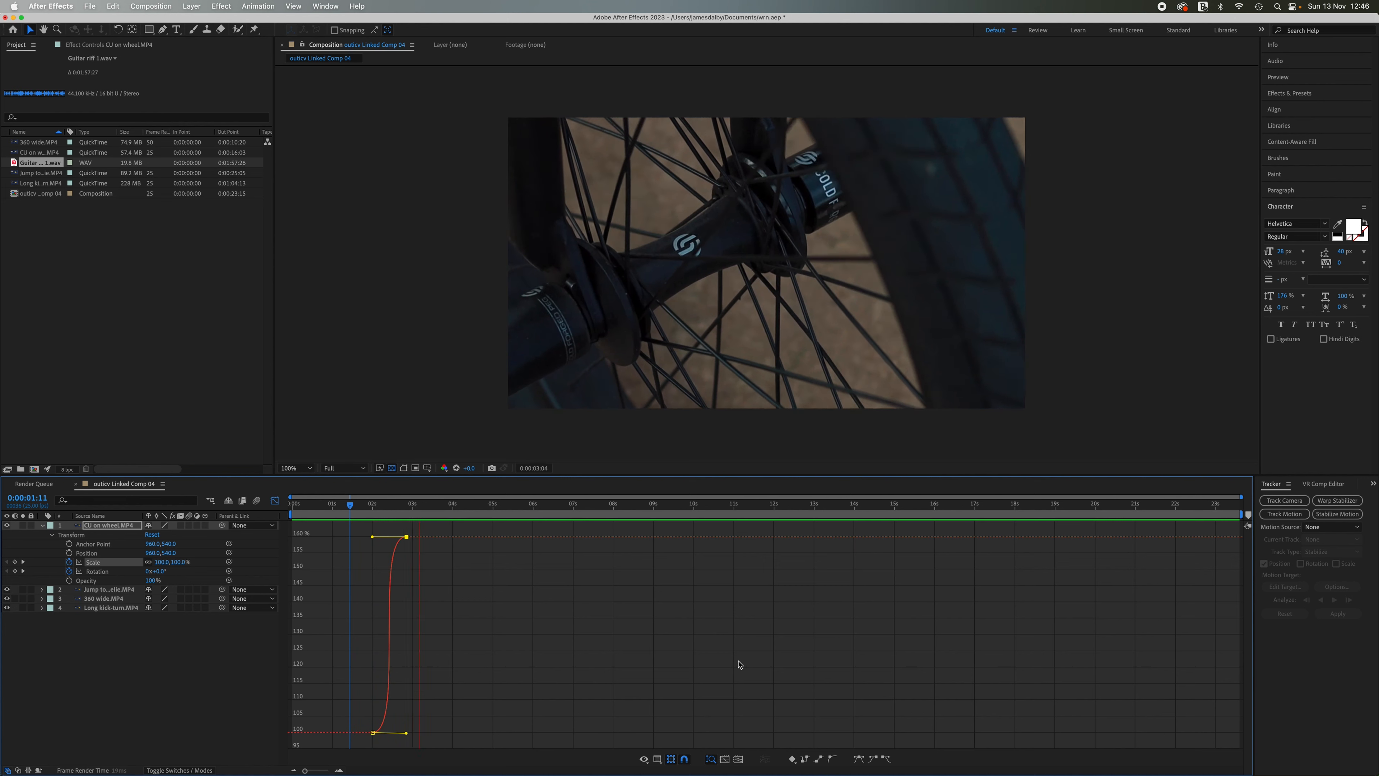
key("space")
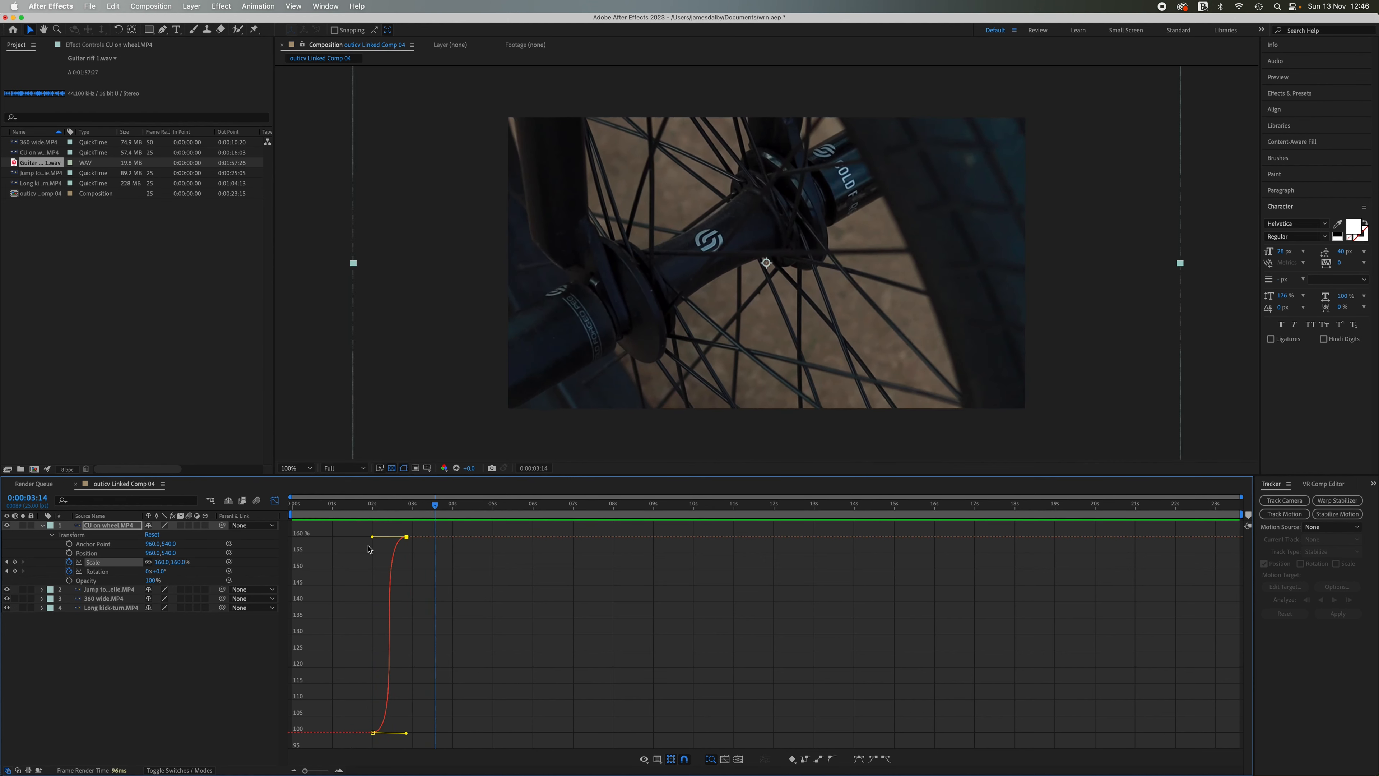
- Shorten both Scale ease handles slightly to soften the steep curve, and play back the zoom from about 0:00:01:16
left_click_drag(373, 539, 378, 537)
mouse_move(406, 733)
left_mouse_down()
mouse_move(383, 733)
mouse_move(399, 737)
left_mouse_up()
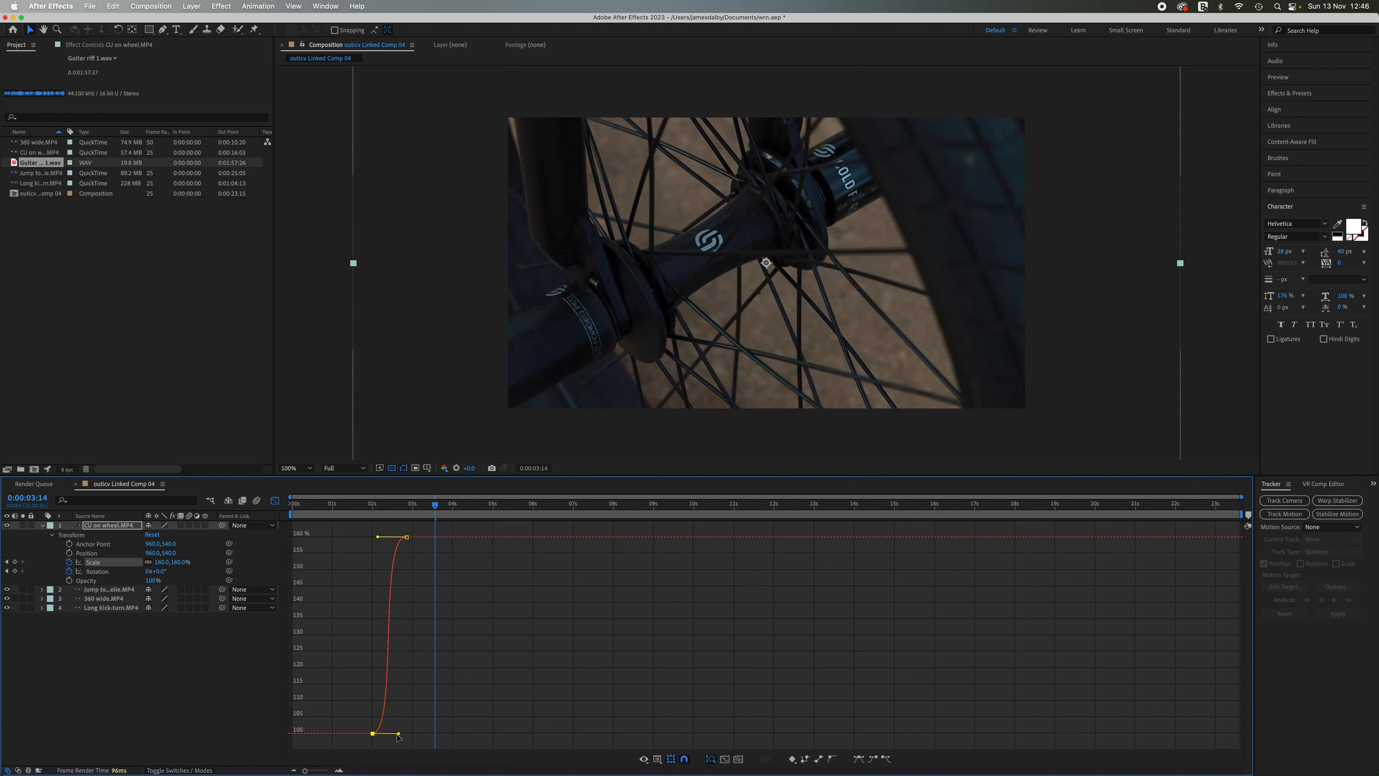
left_click_drag(378, 537, 360, 508)
key("space")
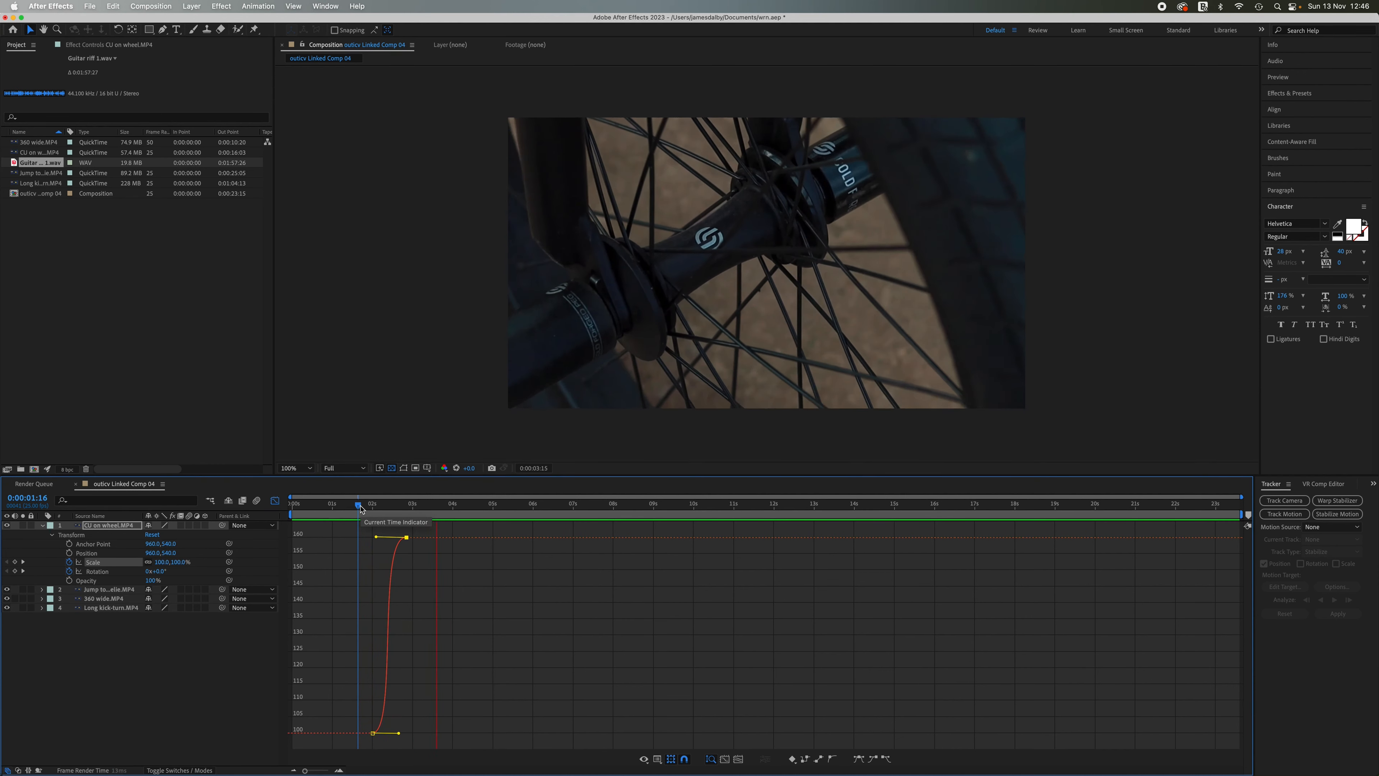
key("space")
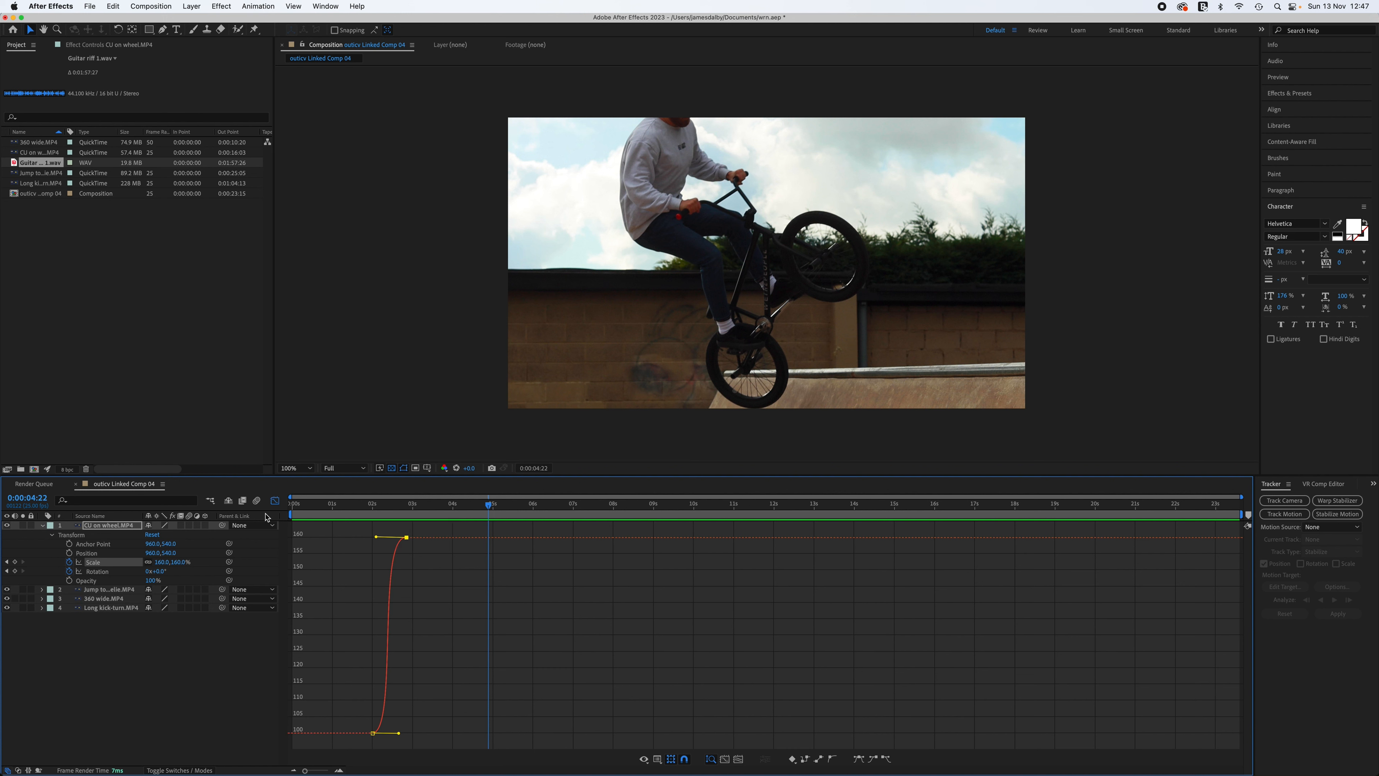
- Return to the layer bar view, play back the eased zoom, and place the current time at 0:00:04:00, the CU on wheel clip's end
left_click(276, 502)
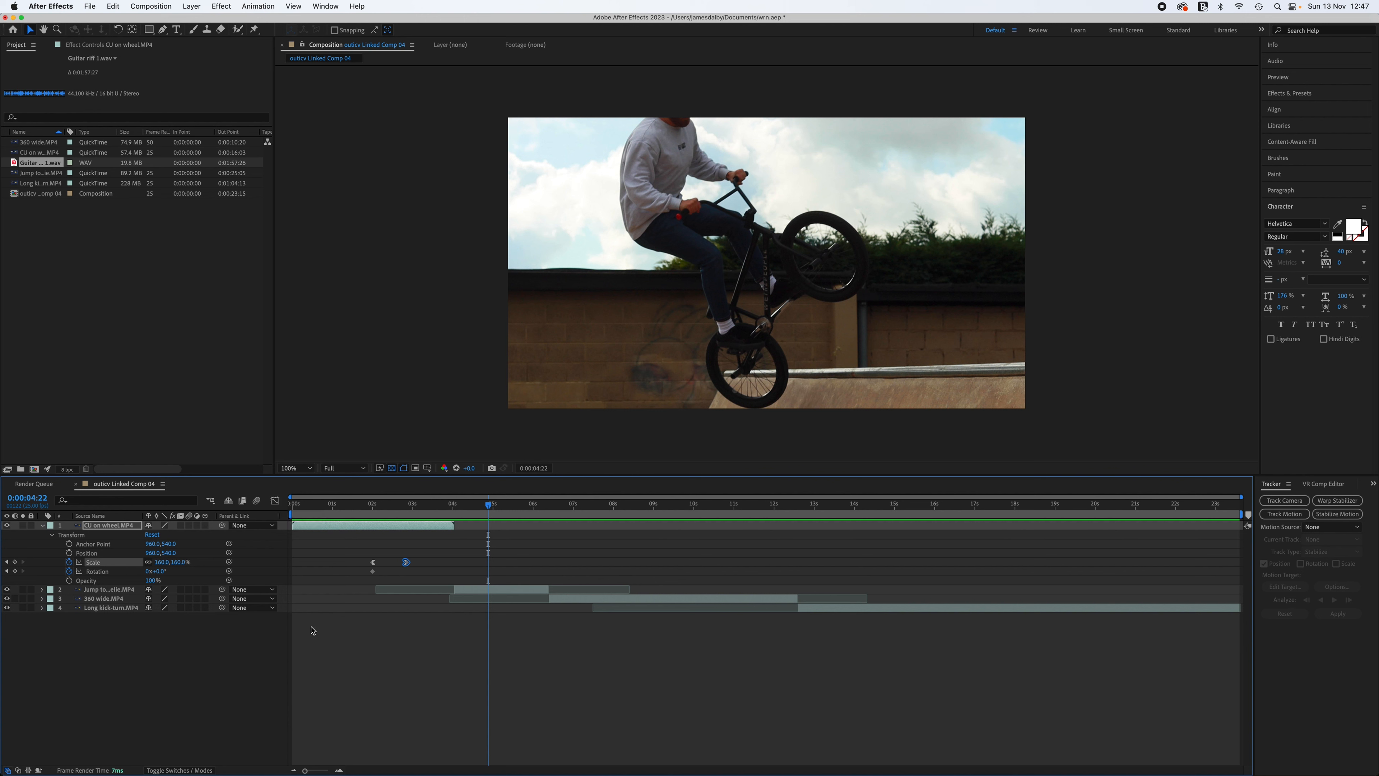
left_click_drag(444, 512, 326, 508)
key("space")
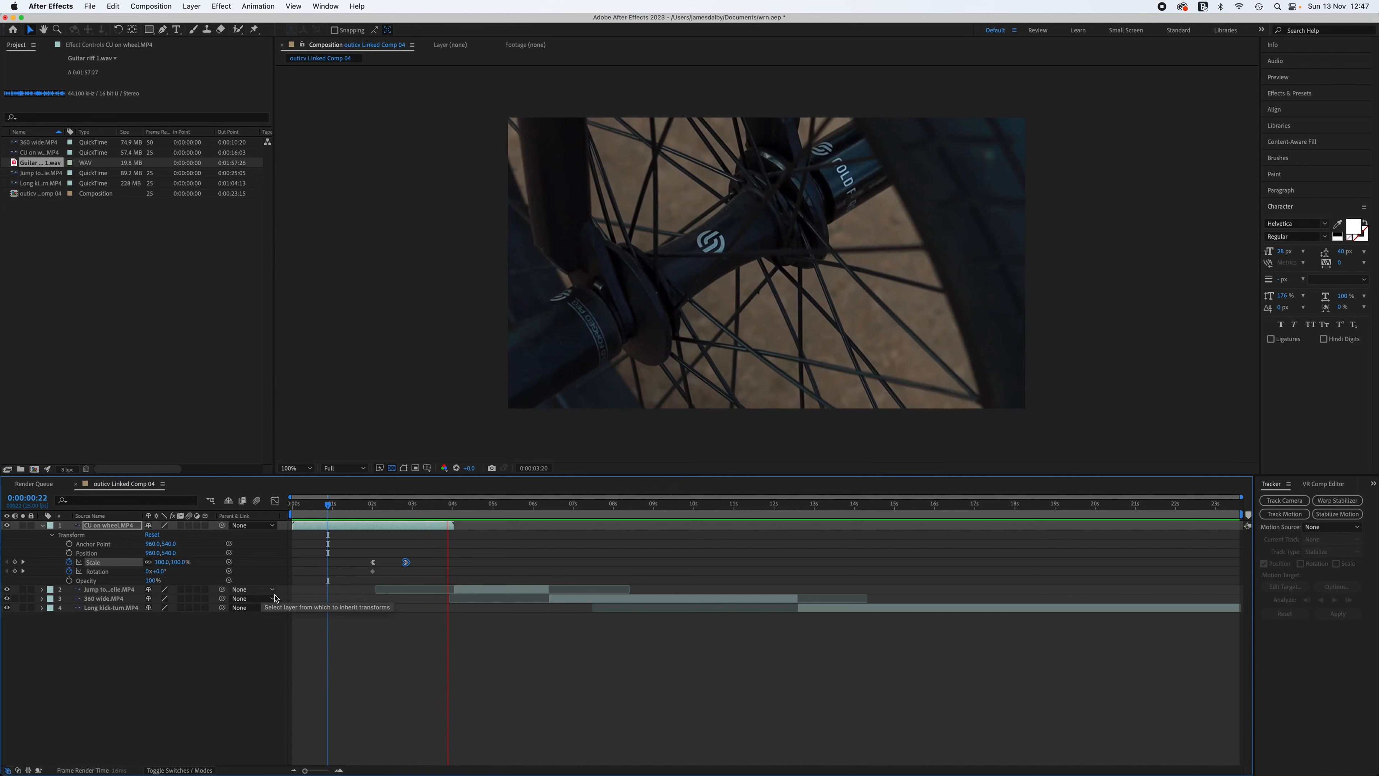
left_click(463, 507)
left_click_drag(462, 509, 457, 510)
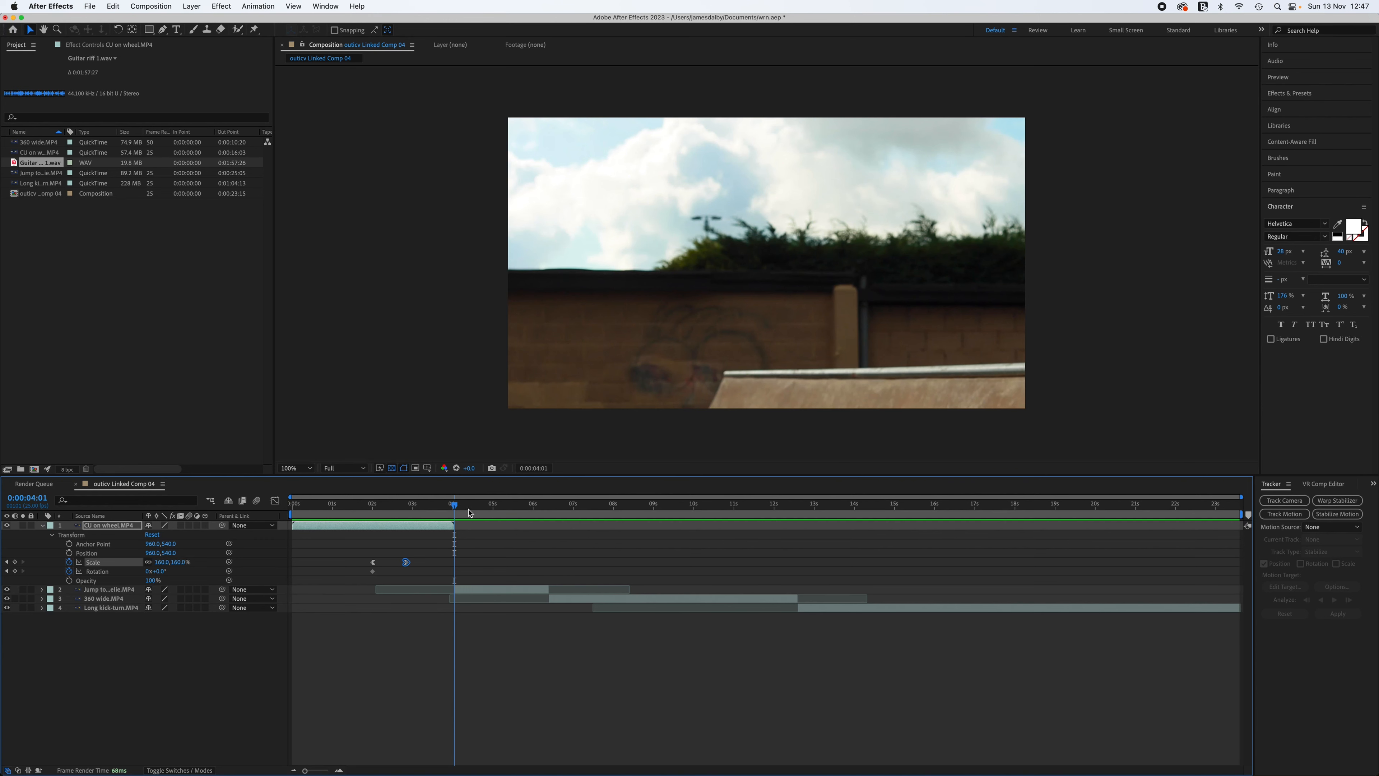
left_click(456, 509)
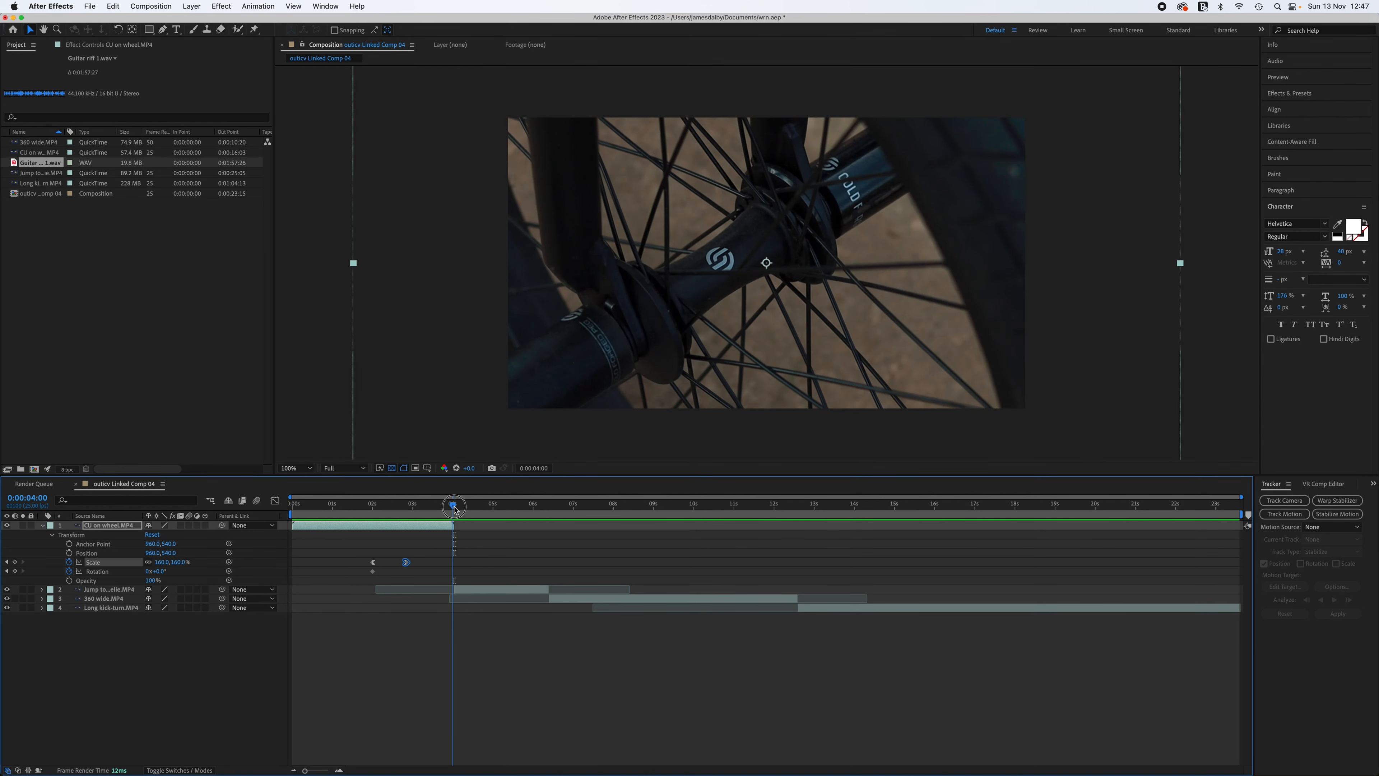
- Set the CU on wheel clip's Rotation to -22° at 0:00:04:00 and play back the spin from 0:00:02:00
left_click_drag(456, 509, 454, 507)
left_click_drag(155, 571, 150, 572)
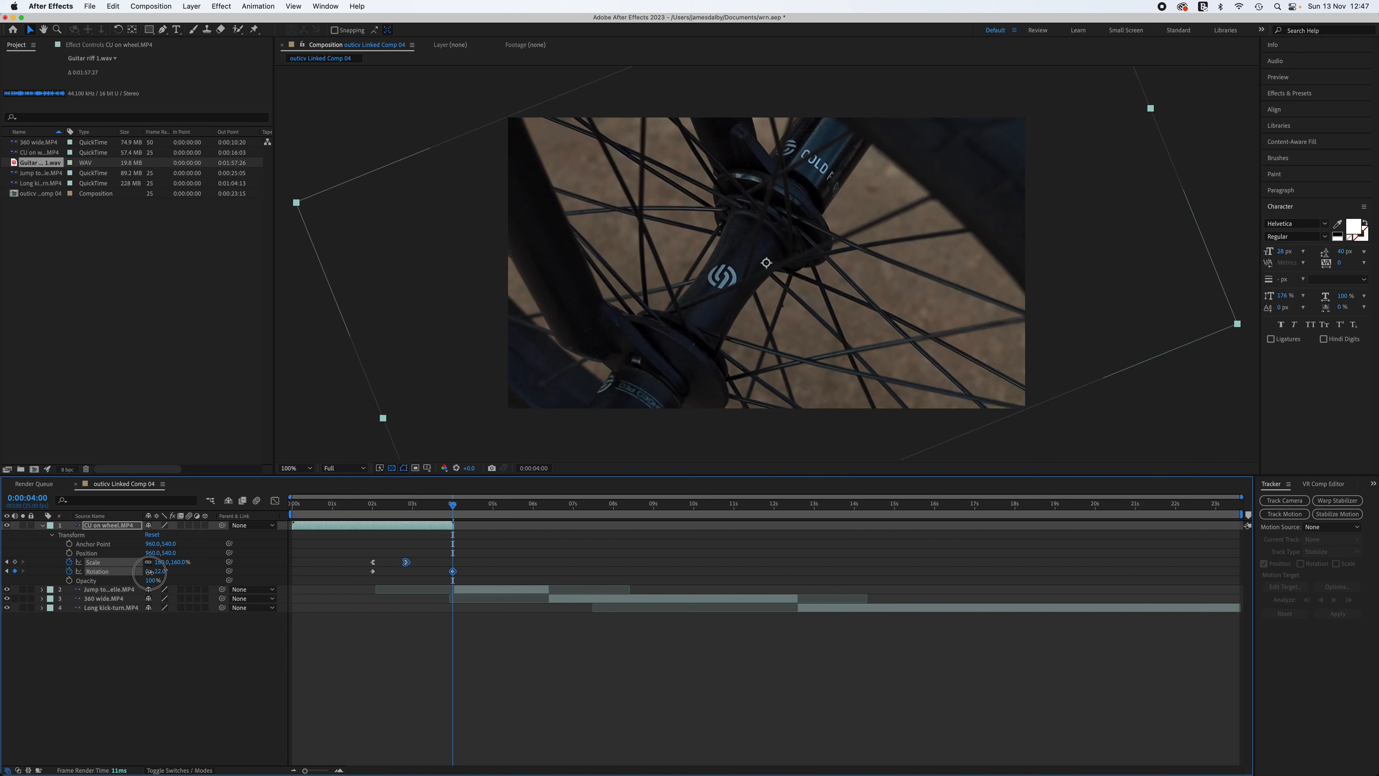
left_click_drag(150, 572, 150, 572)
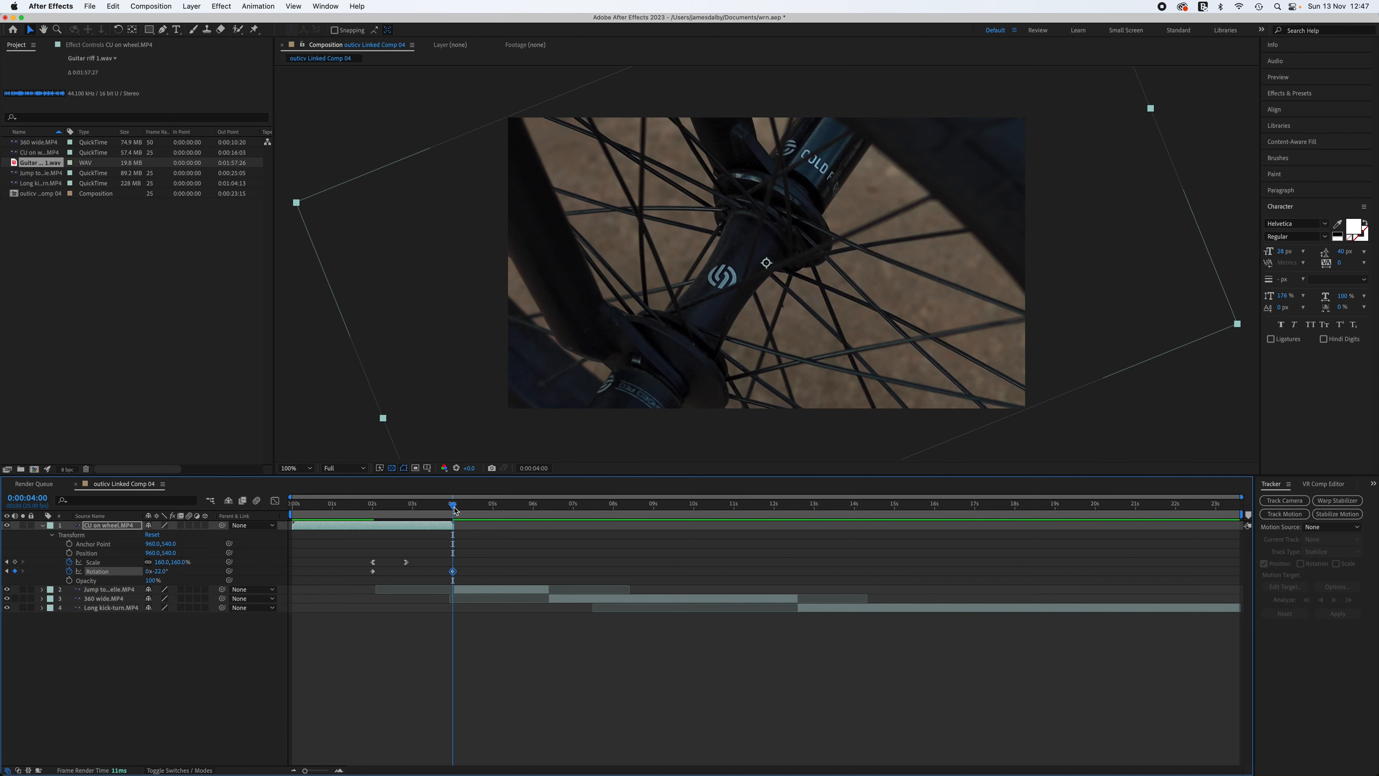
left_click_drag(454, 510, 374, 512)
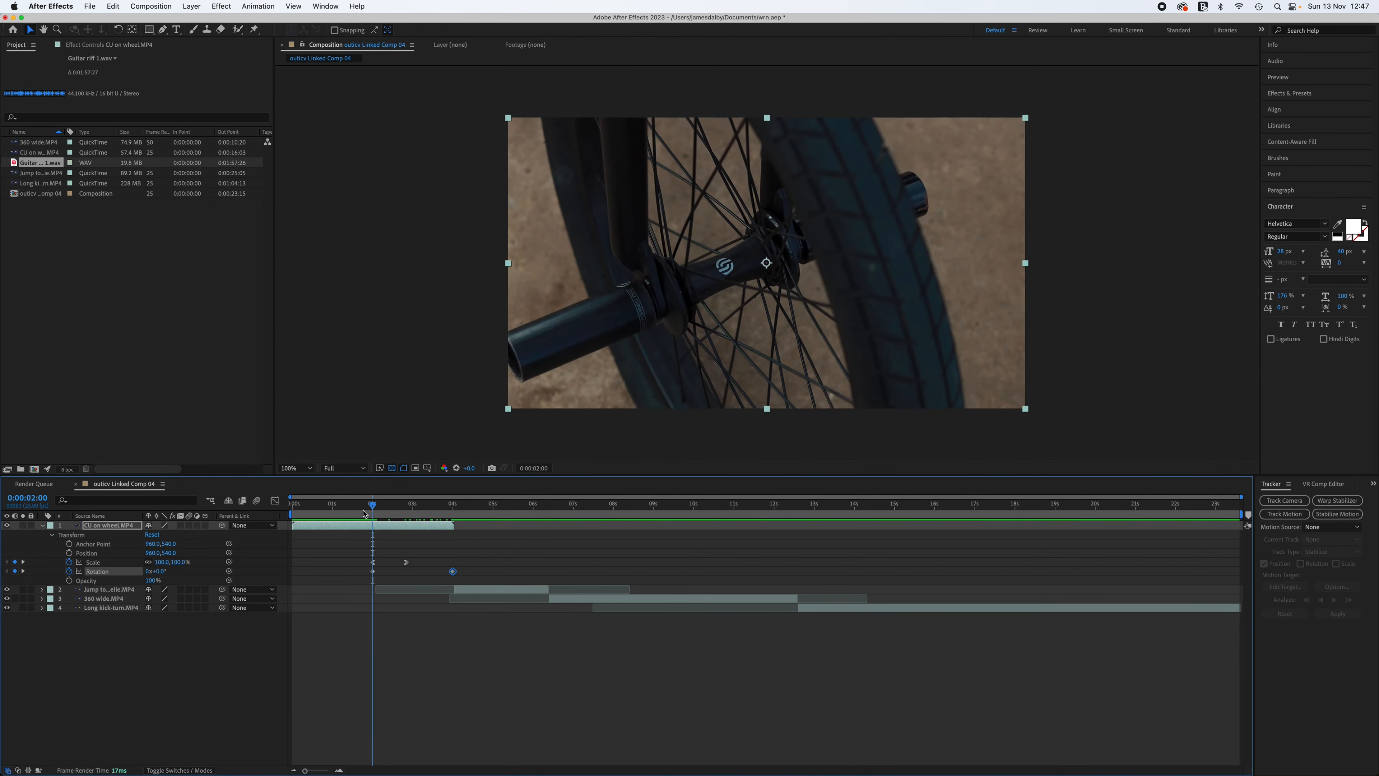
key("space")
key("space")
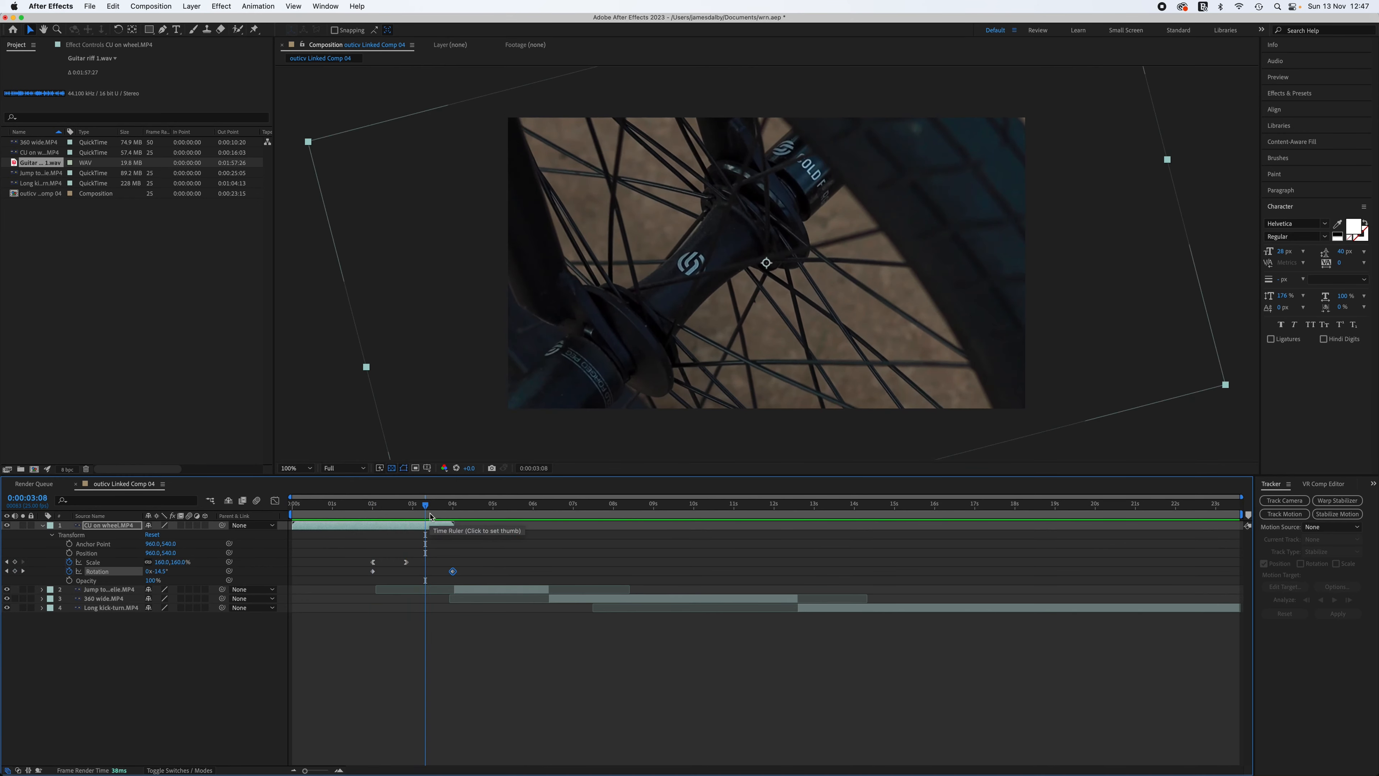
- Move the first Rotation keyframe to 0:00:02:21, aligned with the second Scale keyframe, and play back from 0:00:01:14
mouse_move(426, 509)
left_mouse_down()
mouse_move(377, 511)
mouse_move(408, 516)
left_mouse_up()
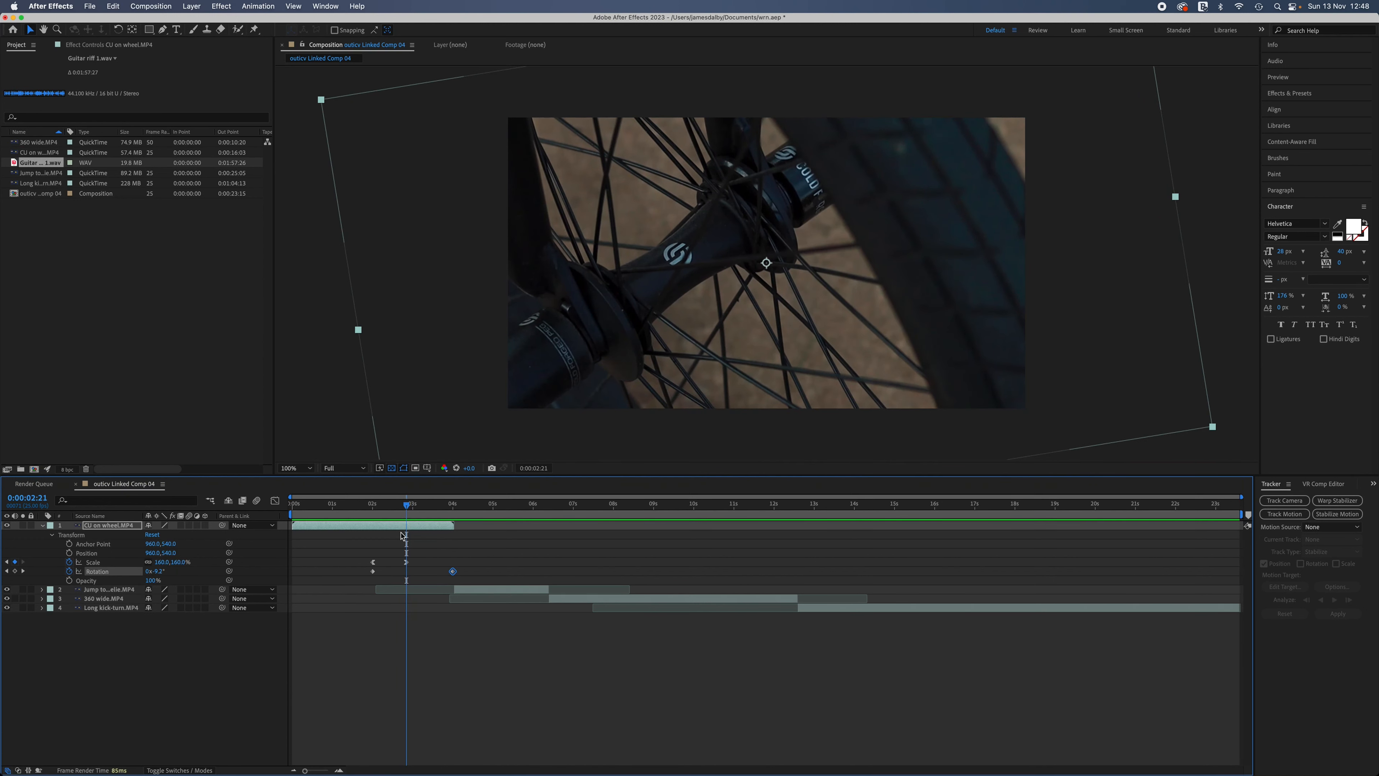
left_click(405, 506)
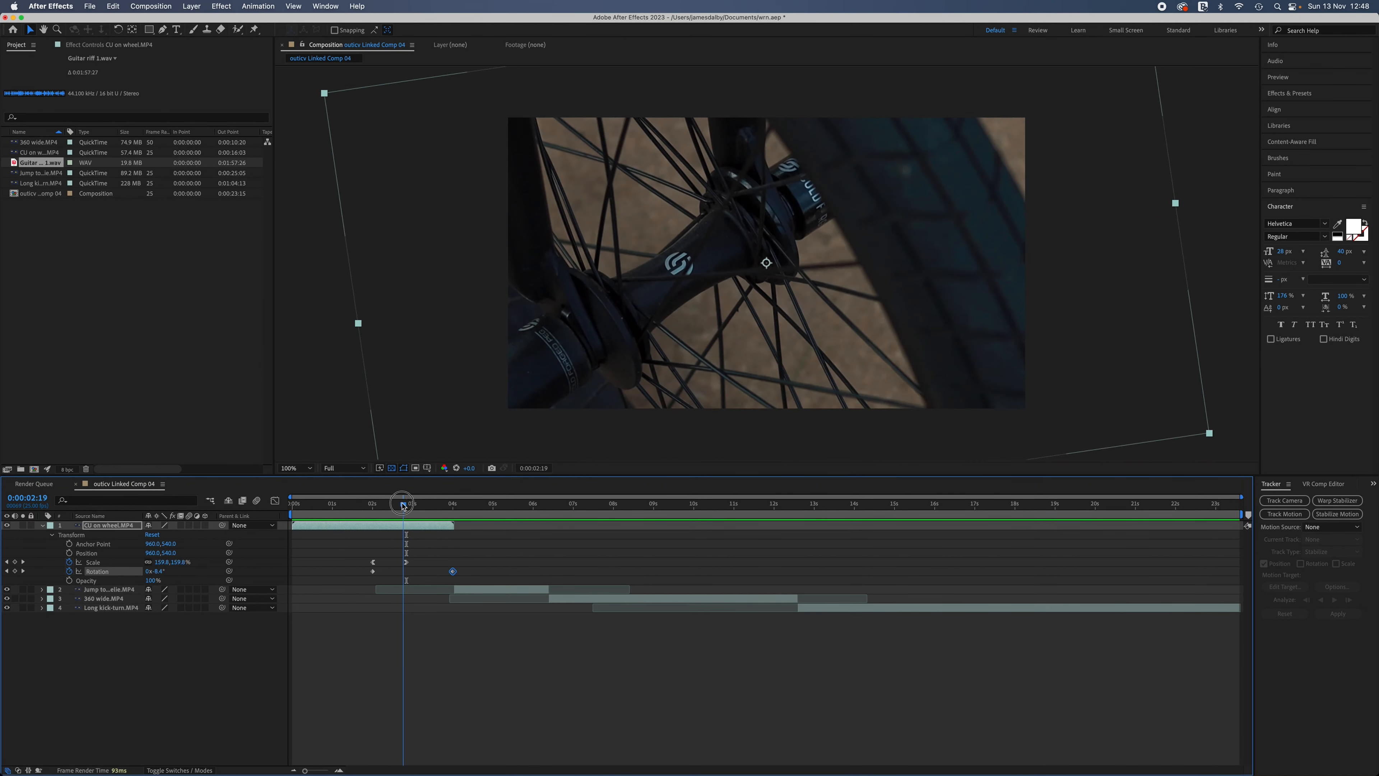
left_click(406, 506)
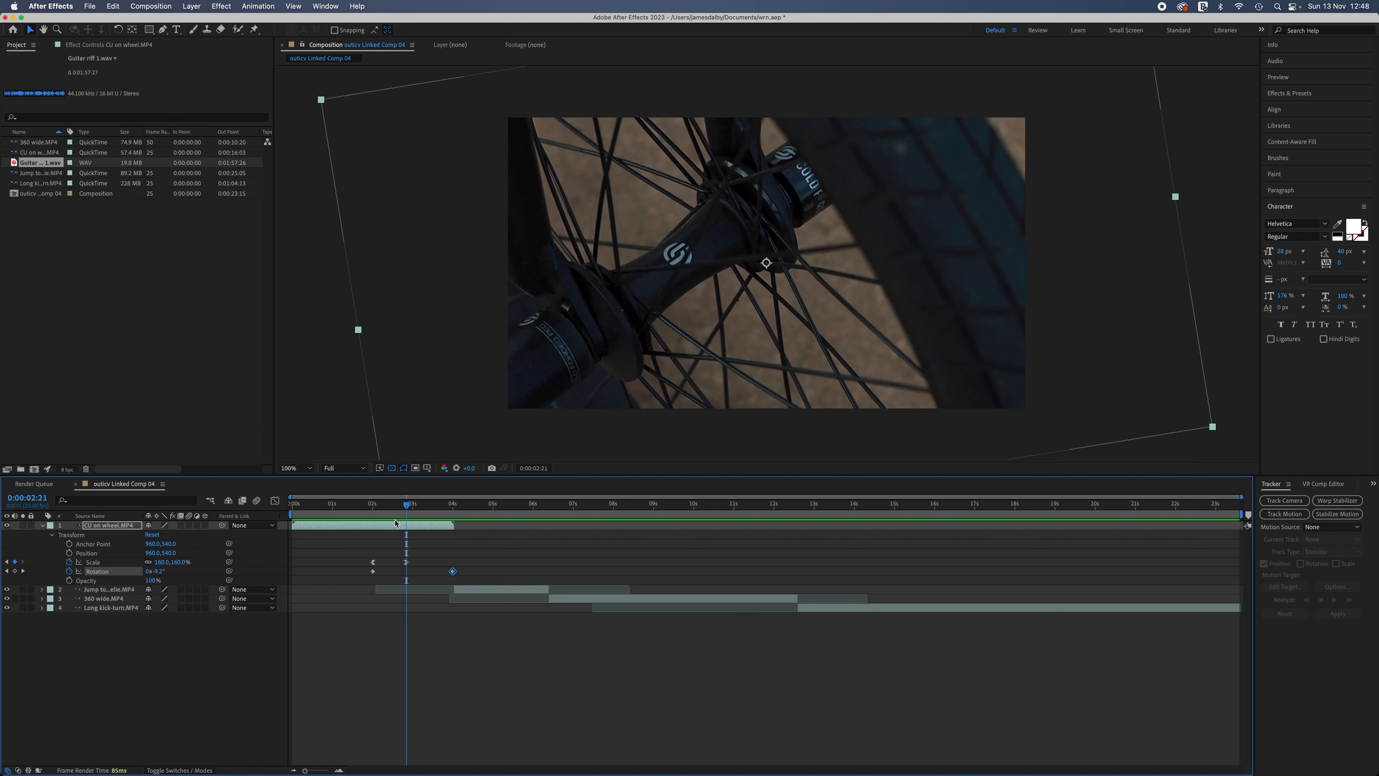
left_click_drag(373, 571, 408, 581)
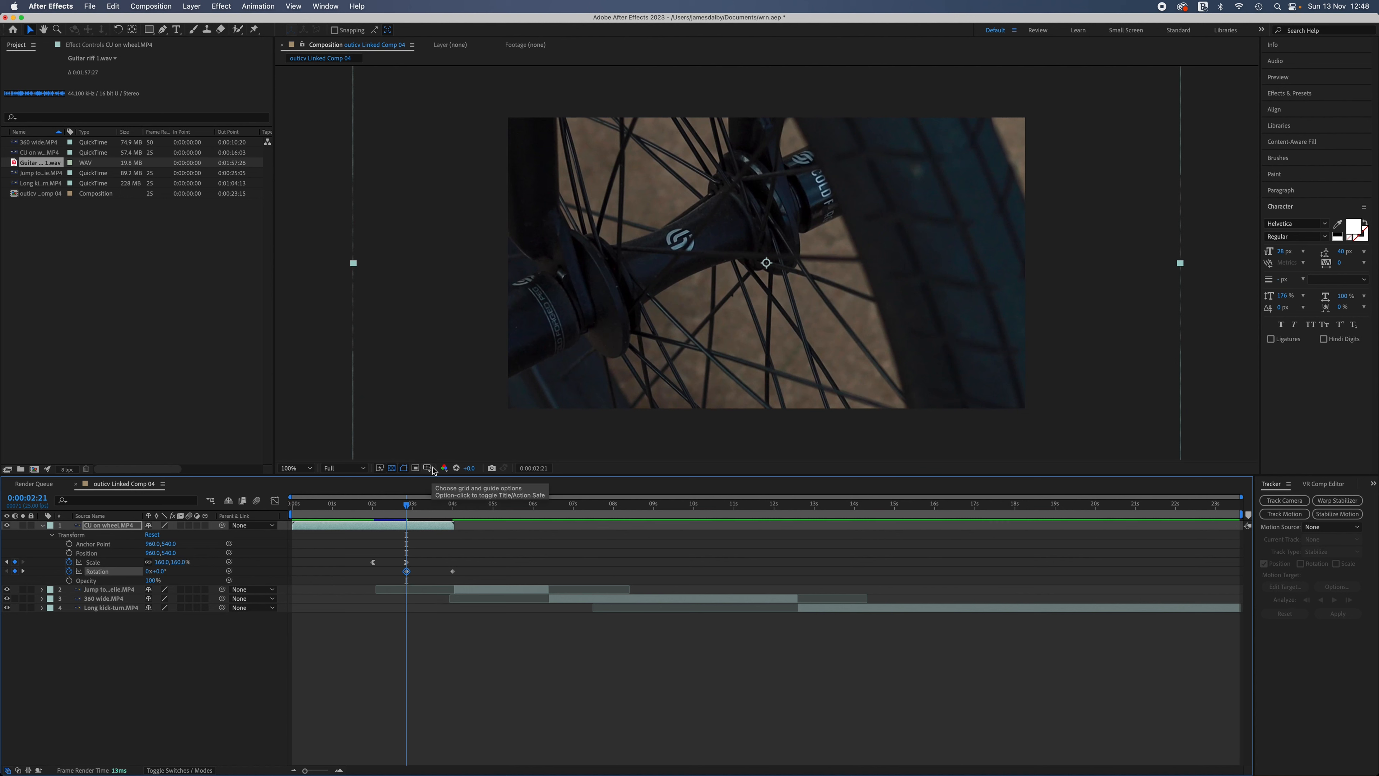
left_click_drag(406, 504, 355, 508)
key("space")
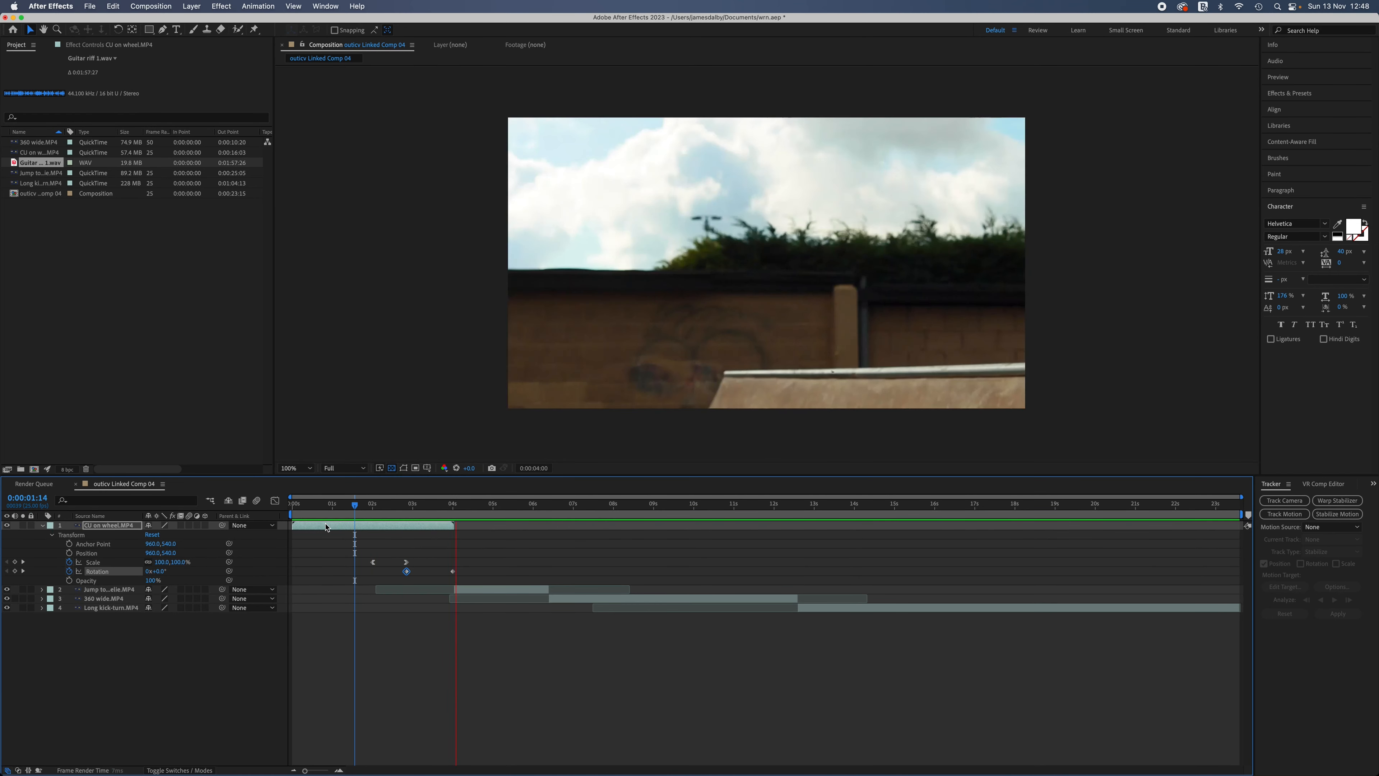
key("space")
- Show the Rotation curve in the Graph Editor, applying Easy Ease Out to the first keyframe and Easy Ease In to the last
left_click_drag(485, 511, 453, 511)
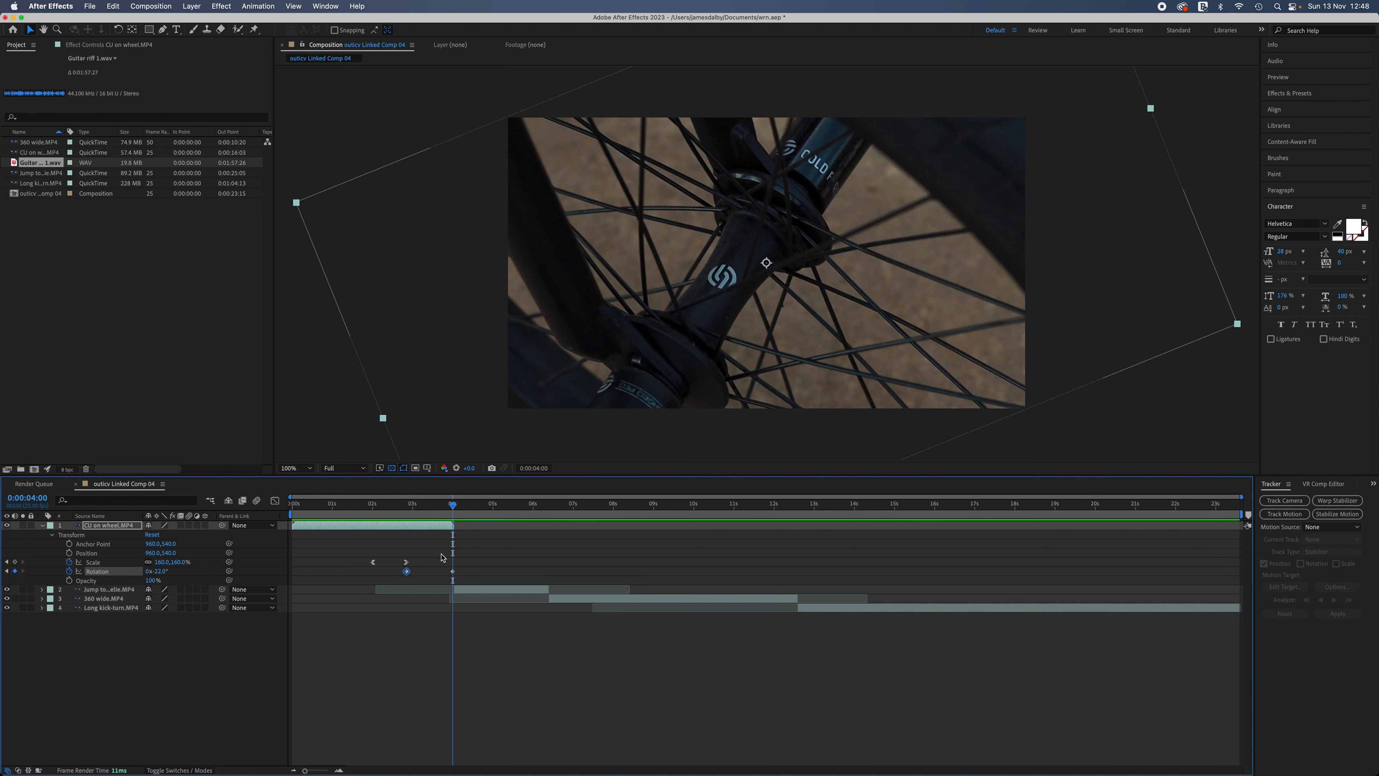
left_click(453, 572)
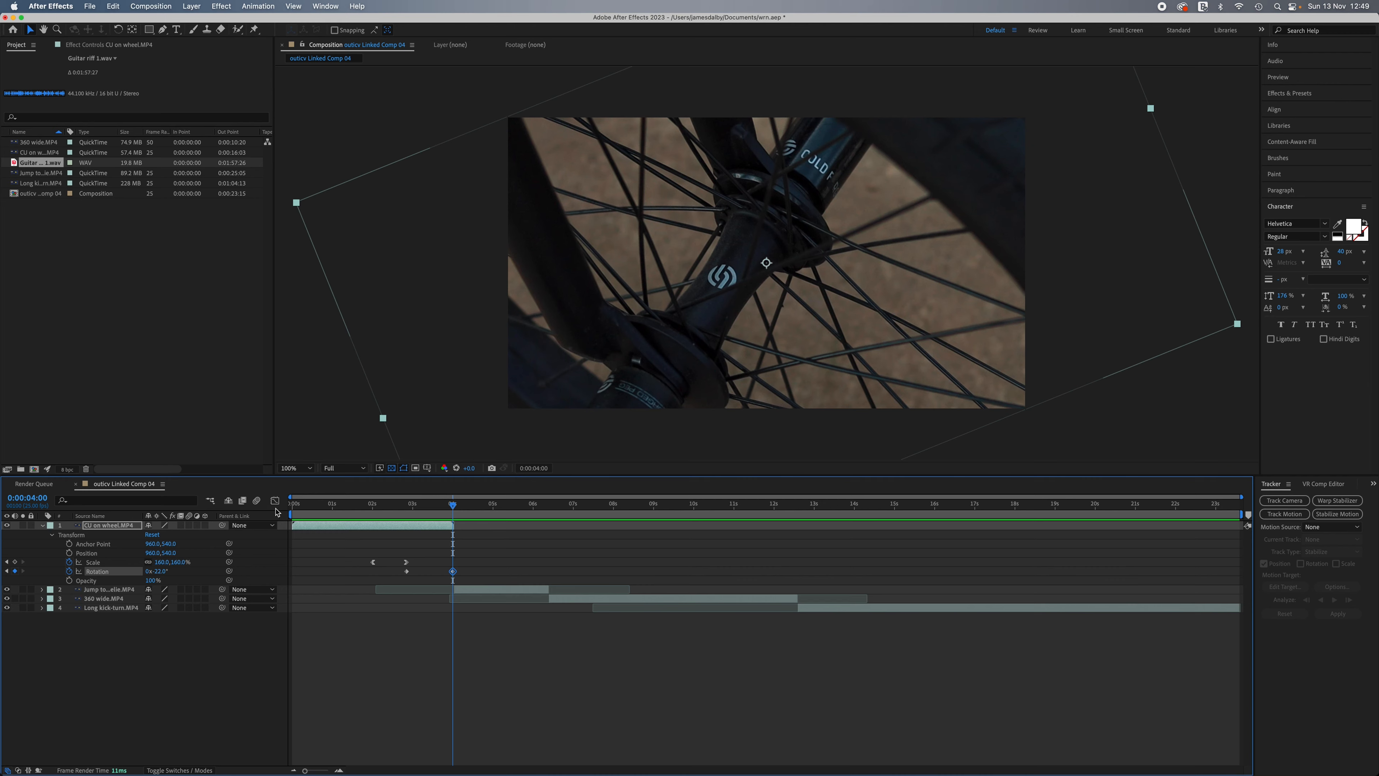
left_click(275, 501)
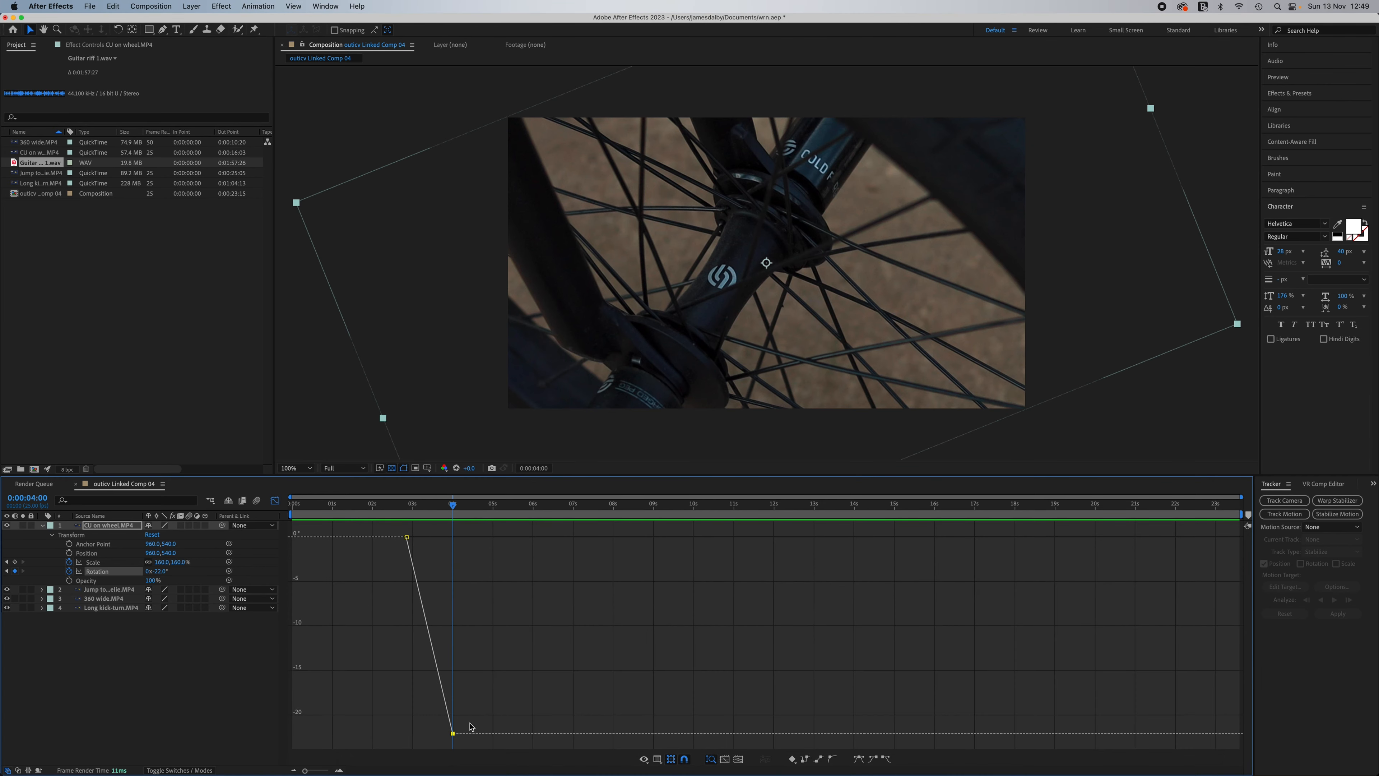
left_click(407, 537)
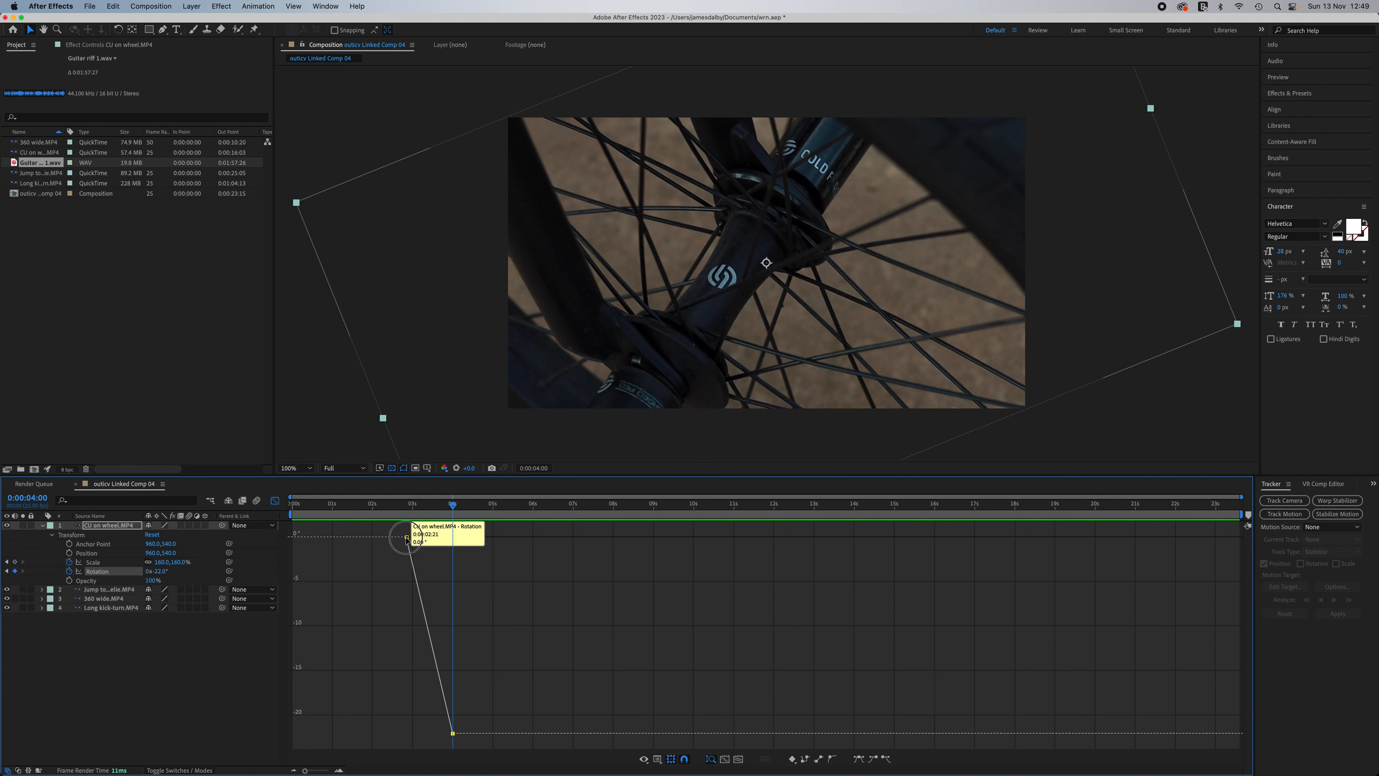
left_click(886, 758)
left_click(453, 734)
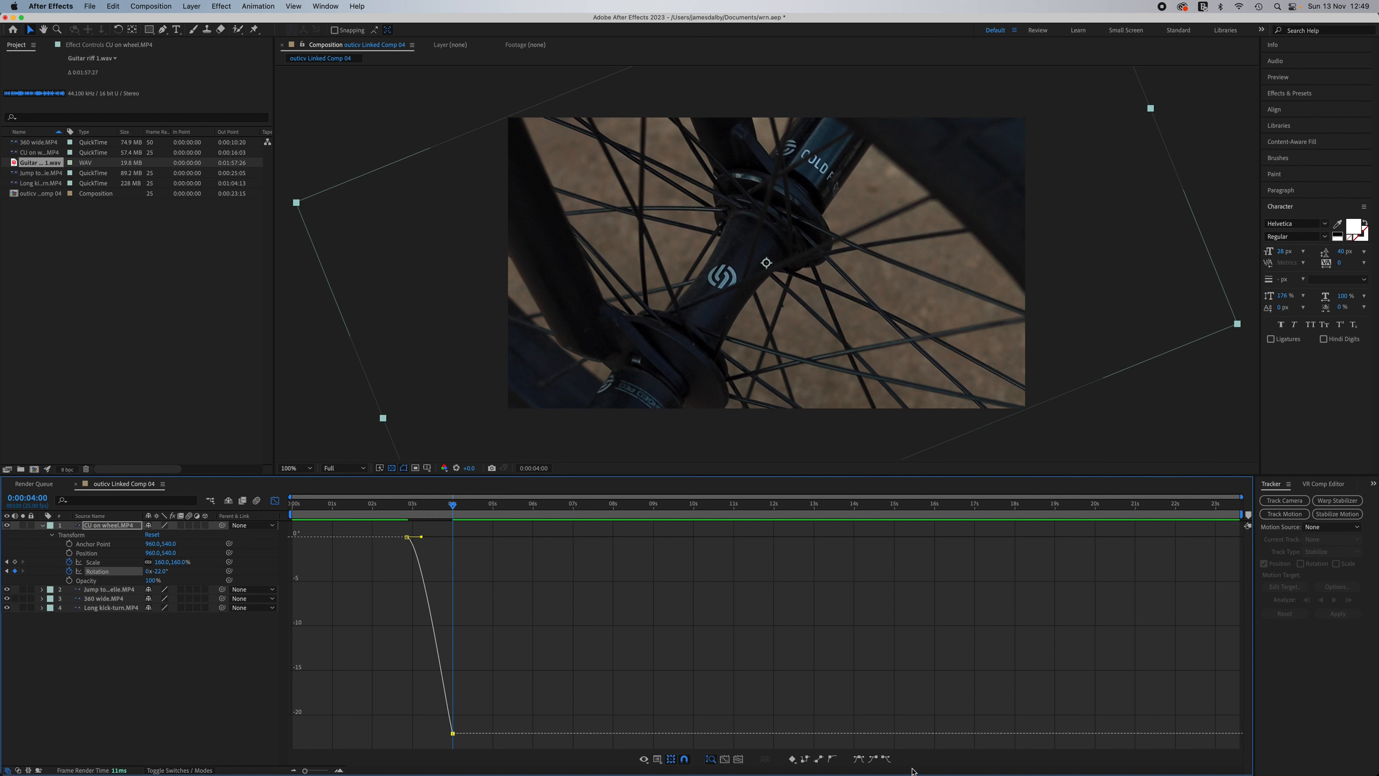
left_click(873, 759)
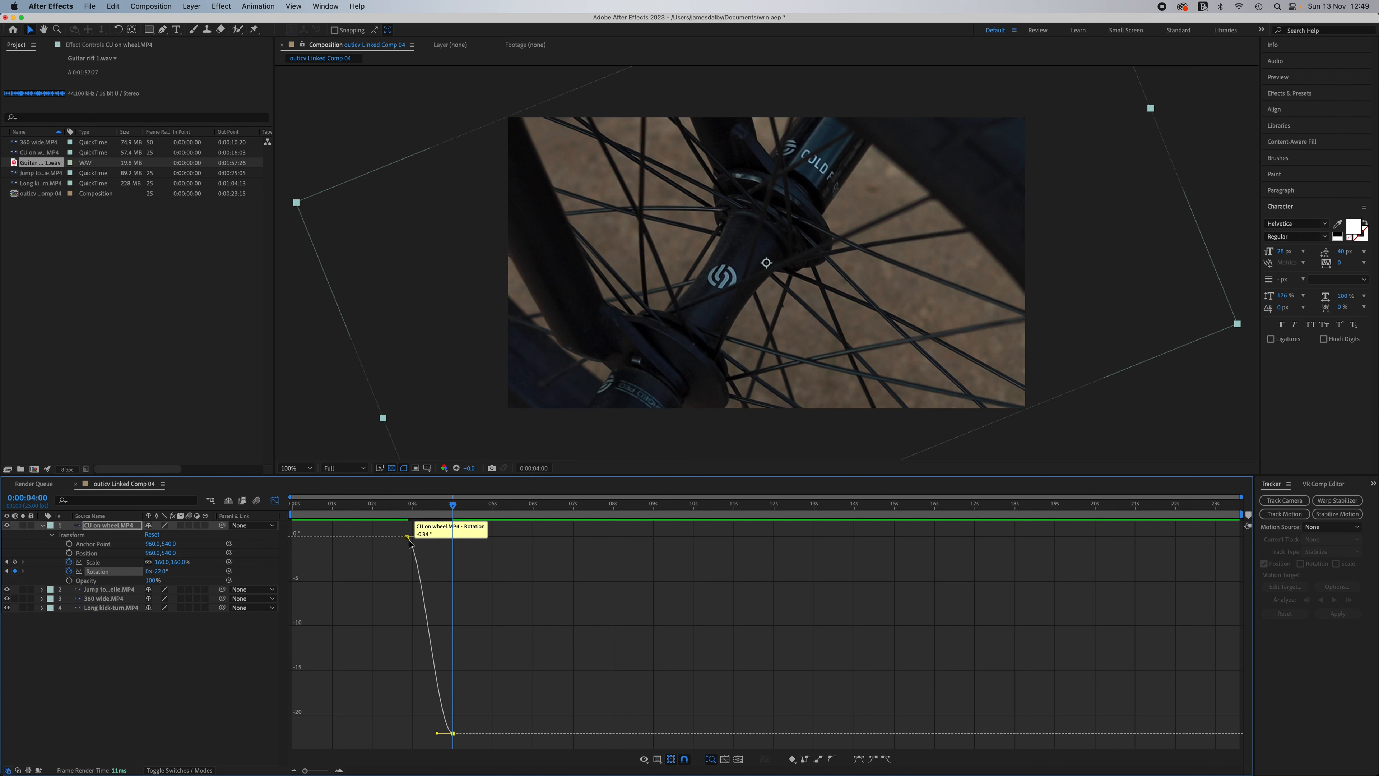
- Raise the last Rotation keyframe's incoming handle so the spin accelerates into the cut, and play back from 0:00:02:11
left_click(416, 552)
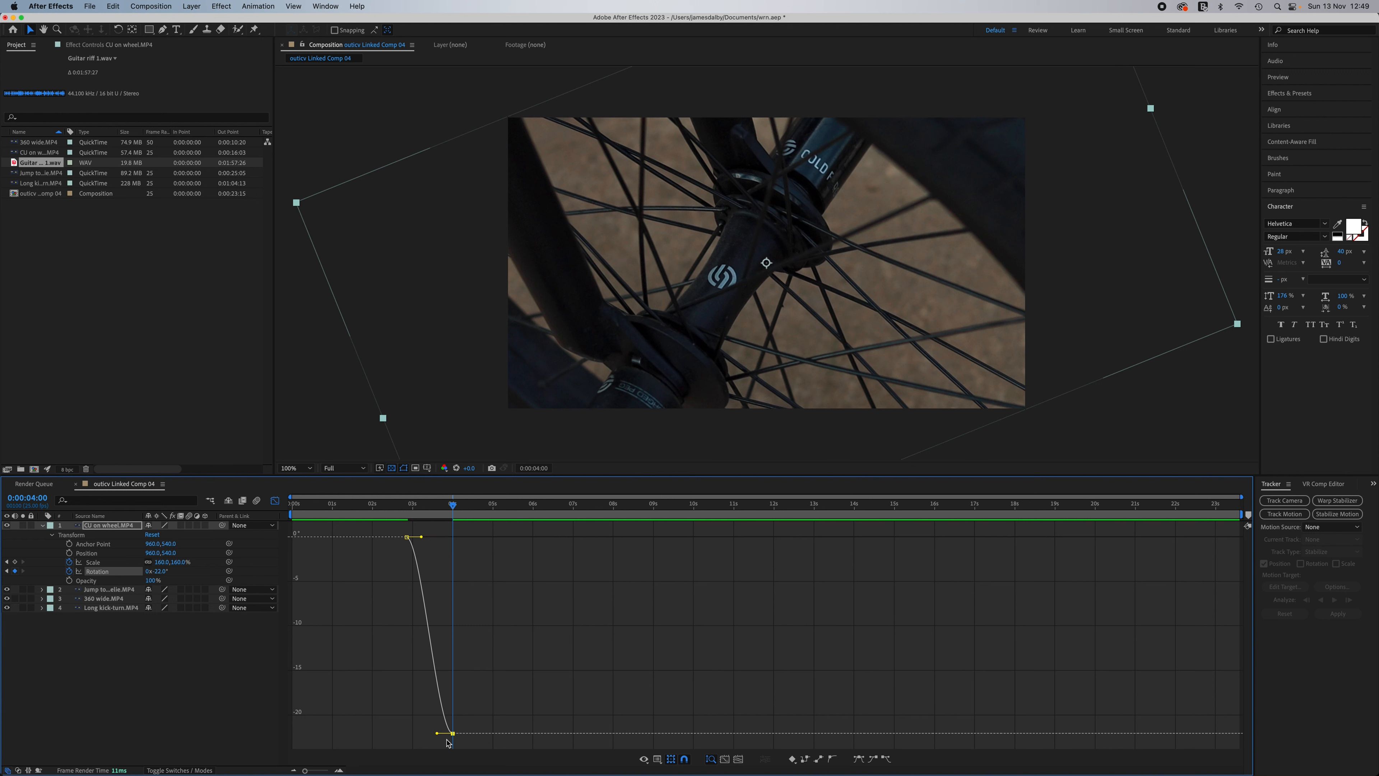
left_click_drag(439, 735, 472, 645)
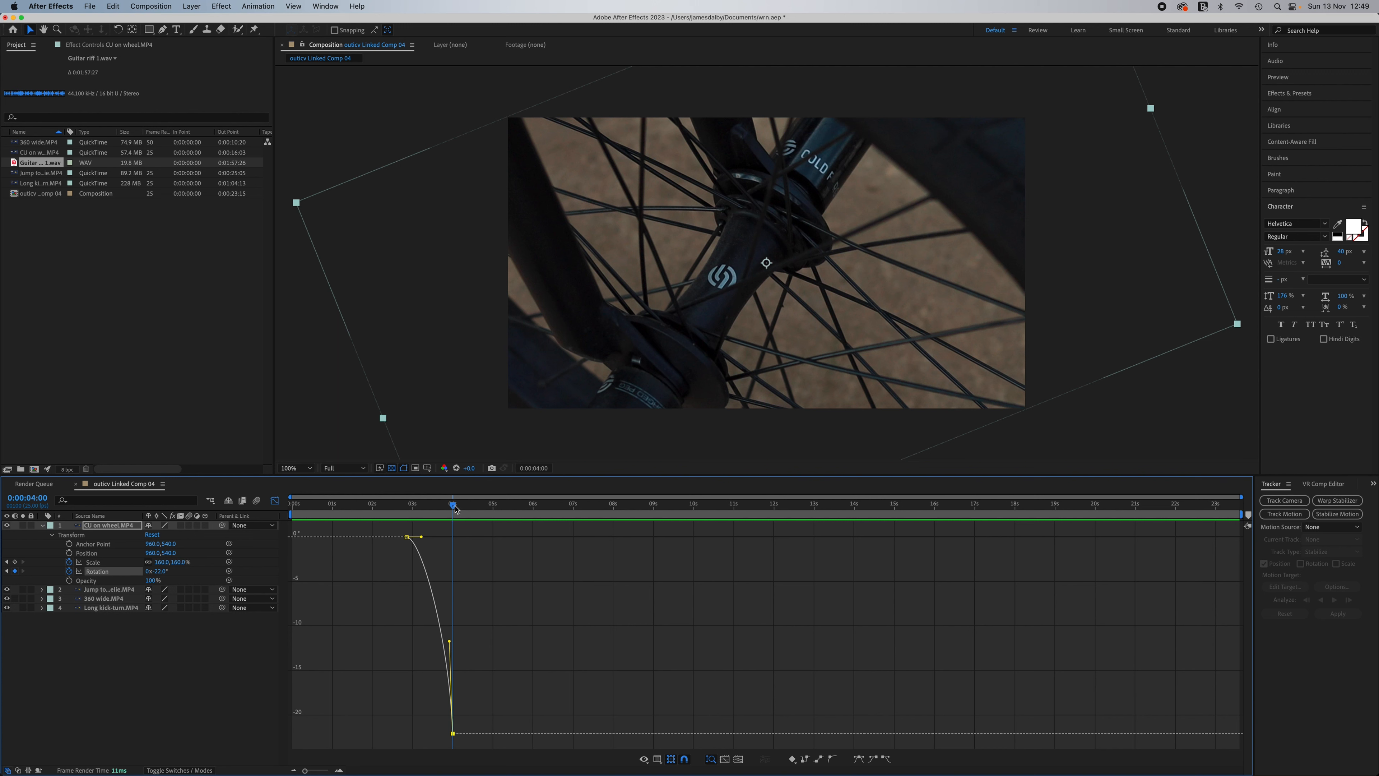
left_click_drag(460, 510, 393, 508)
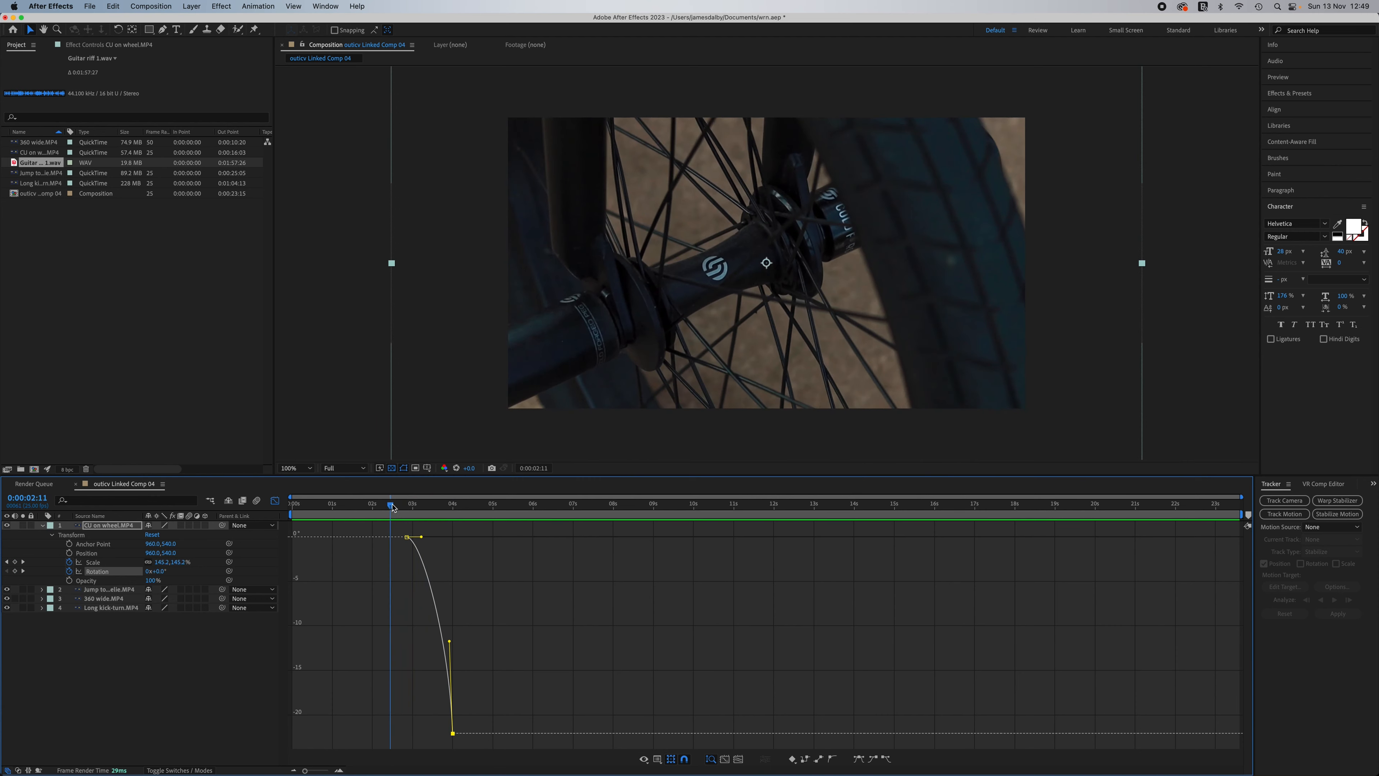
key("space")
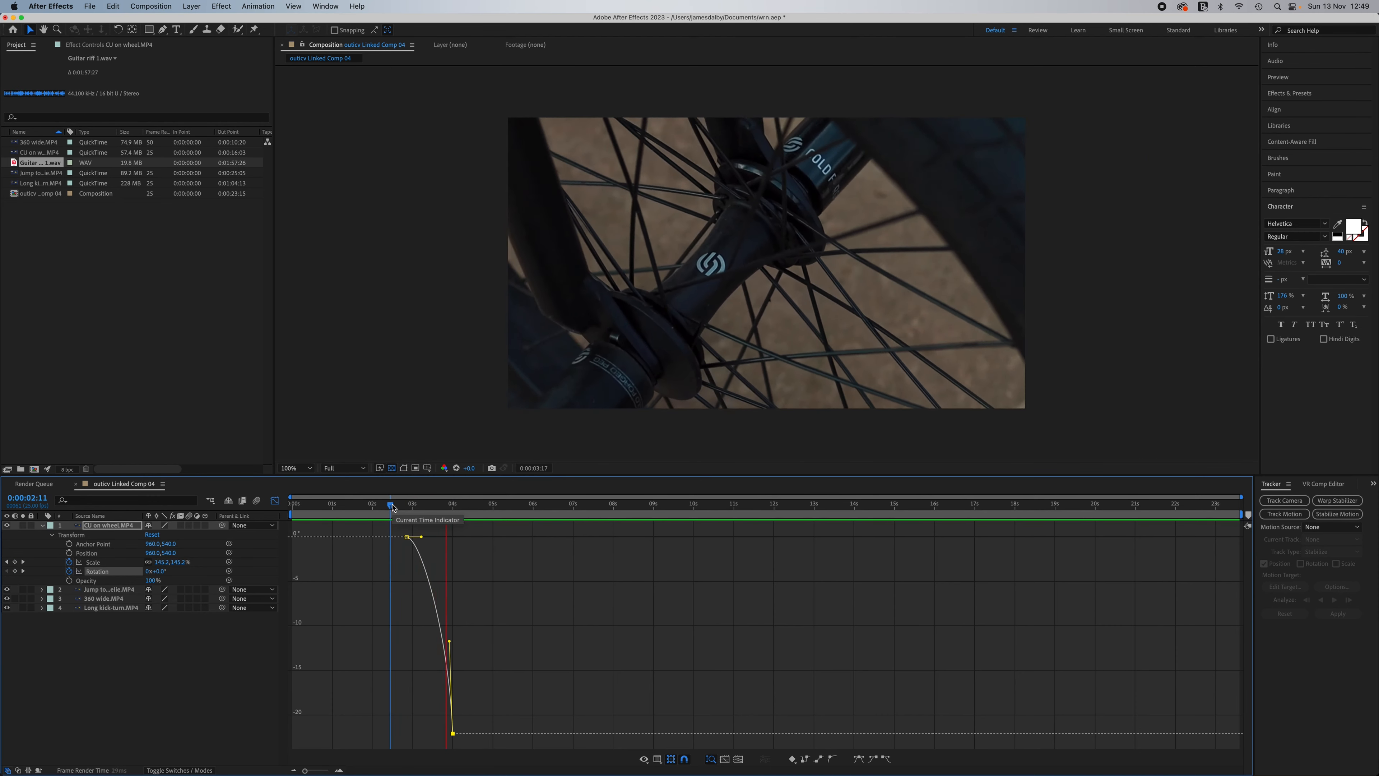
key("space")
- Move the first Rotation keyframe earlier, to about 0:00:02:00, and play back the longer spin from 0:00:01:15
left_click_drag(480, 508, 375, 508)
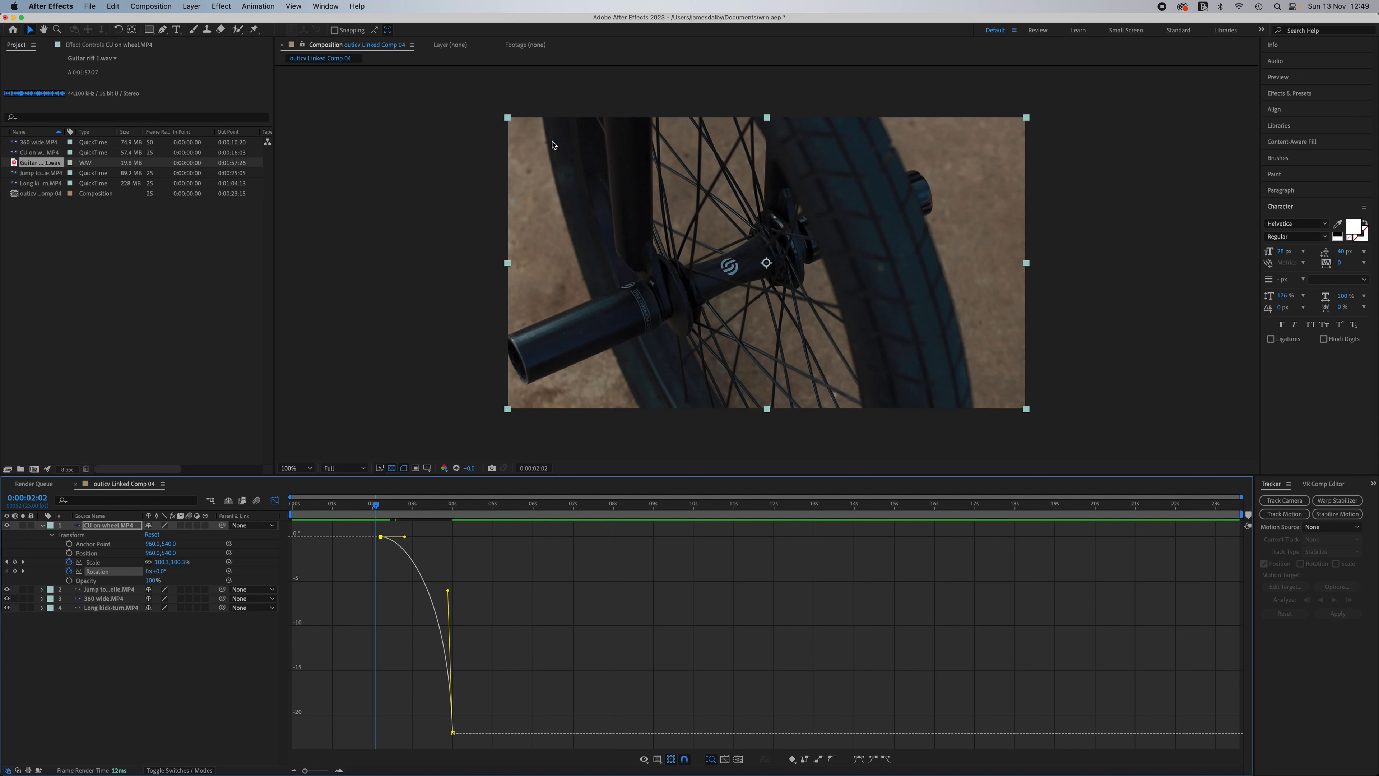
left_click_drag(381, 537, 356, 509)
key("space")
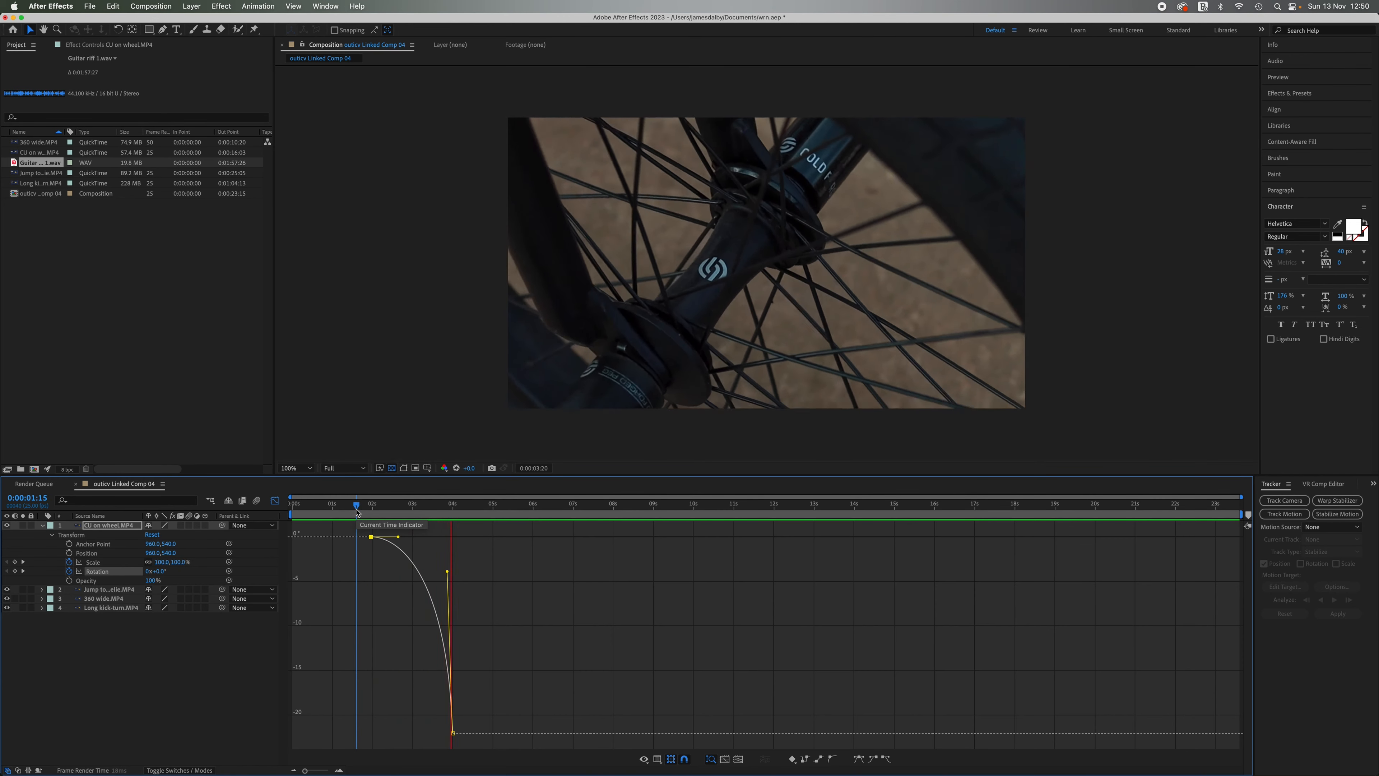
- Shorten the last Rotation keyframe's incoming handle and make it nearly vertical, then return to the layer bar view at 0:00:04:00
left_click(446, 511)
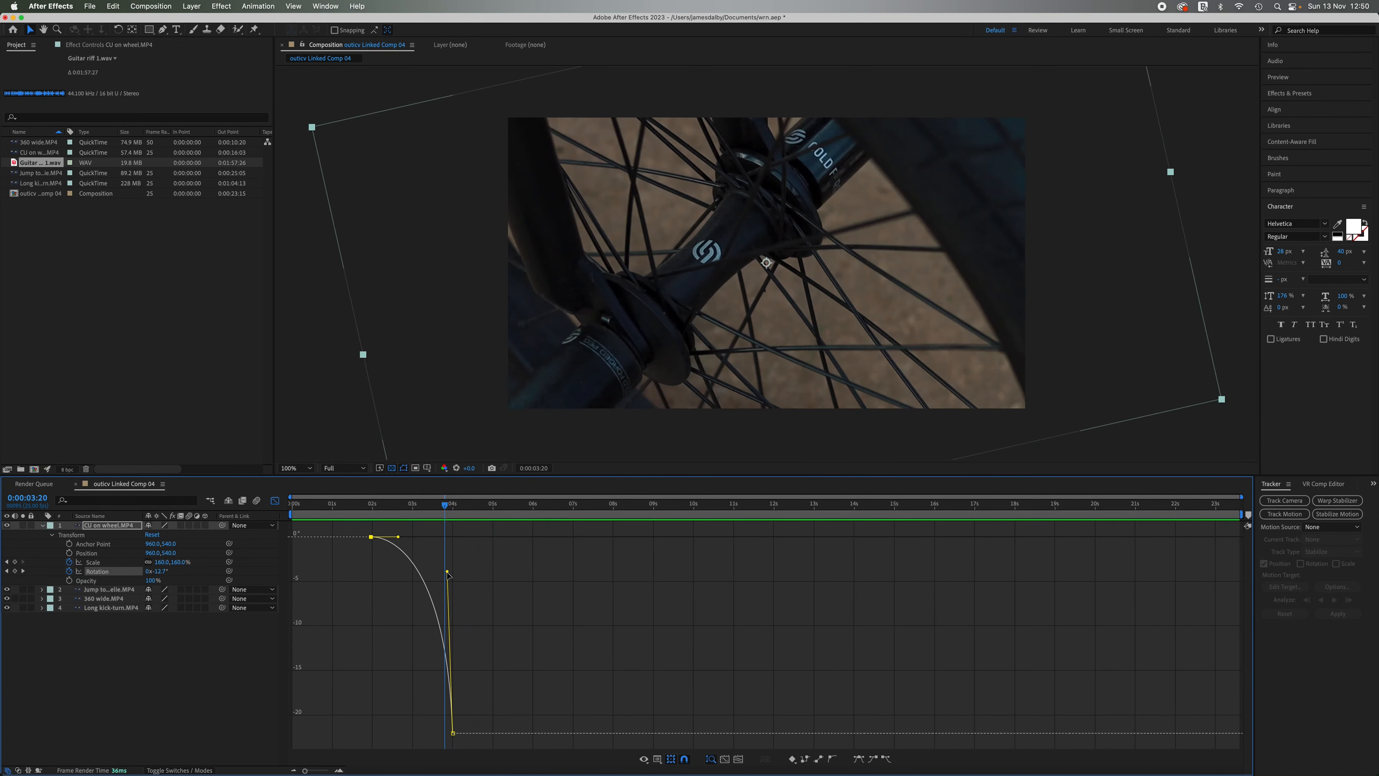
left_click_drag(449, 576, 452, 597)
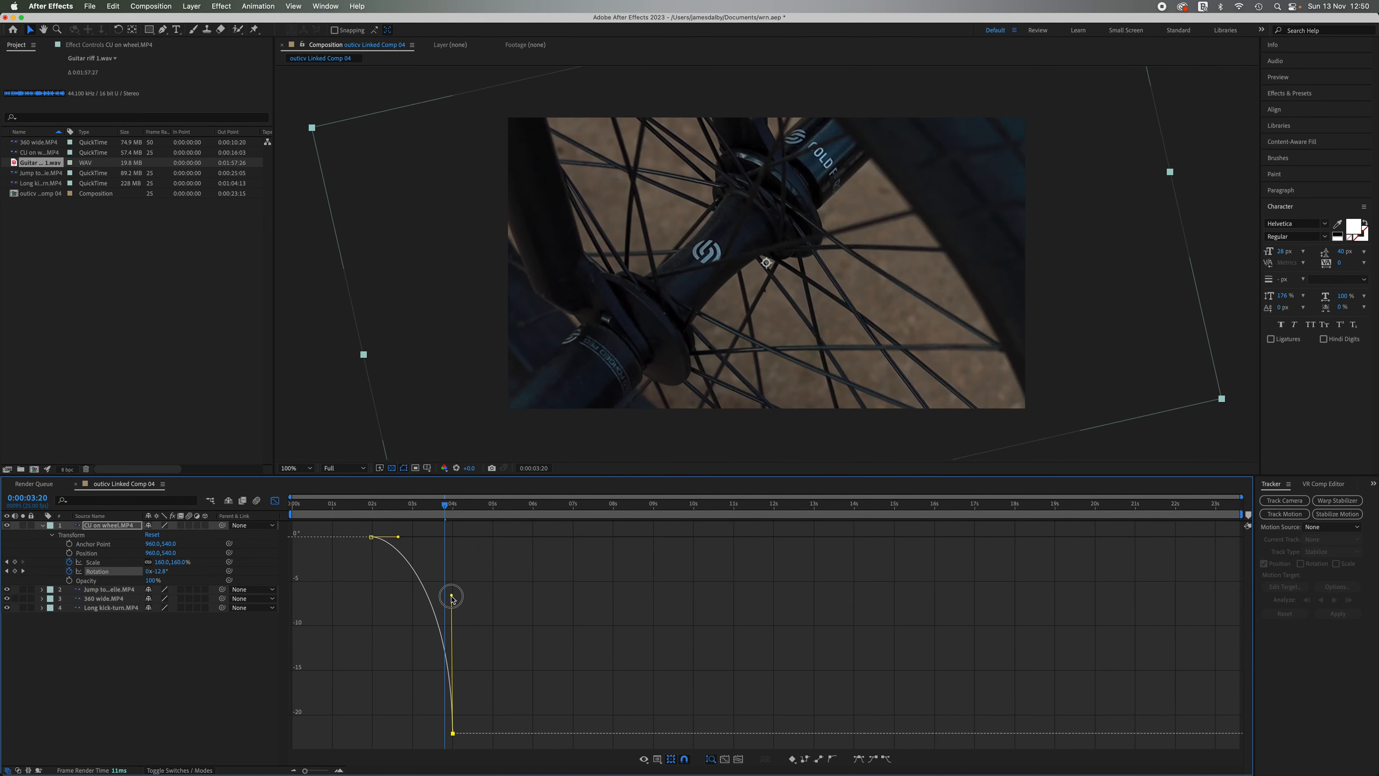
mouse_move(445, 513)
left_mouse_down()
mouse_move(395, 509)
mouse_move(452, 520)
left_mouse_up()
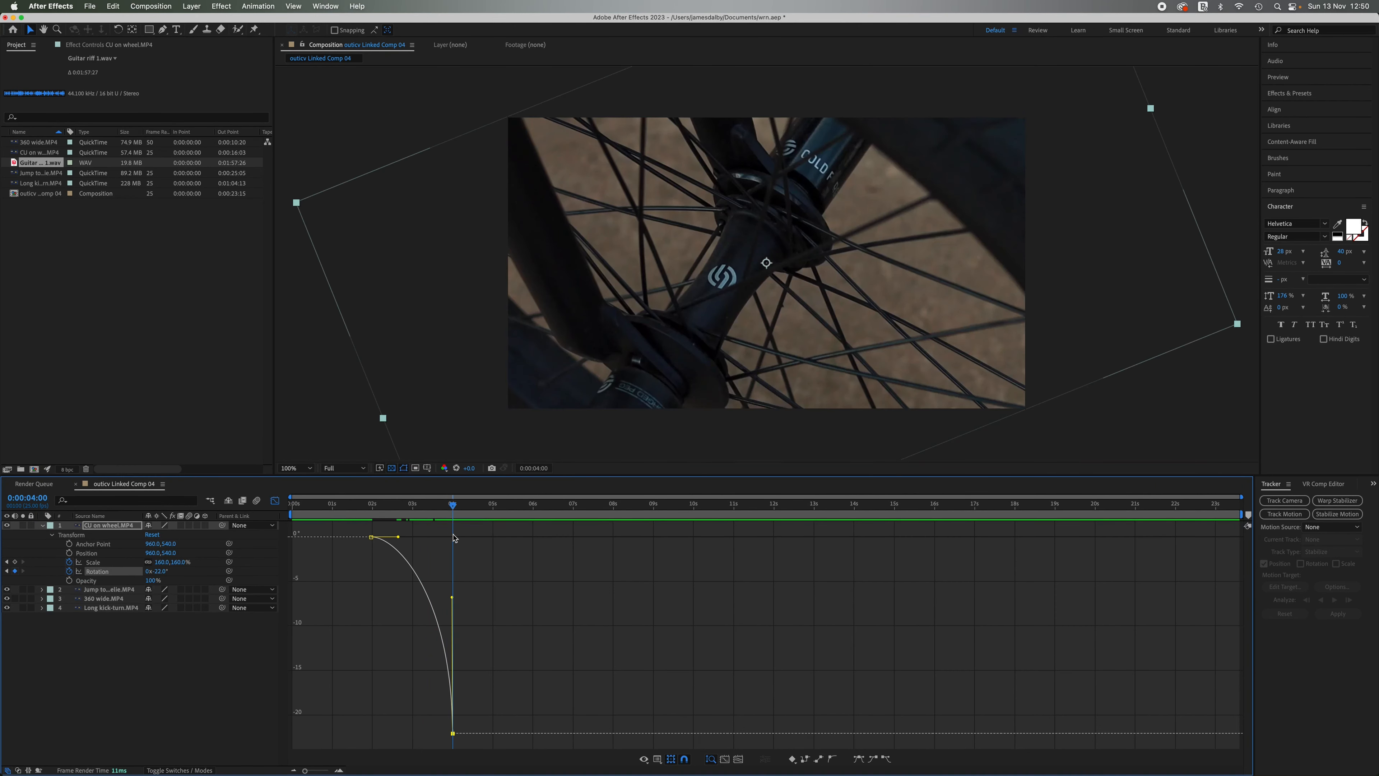
left_click(276, 501)
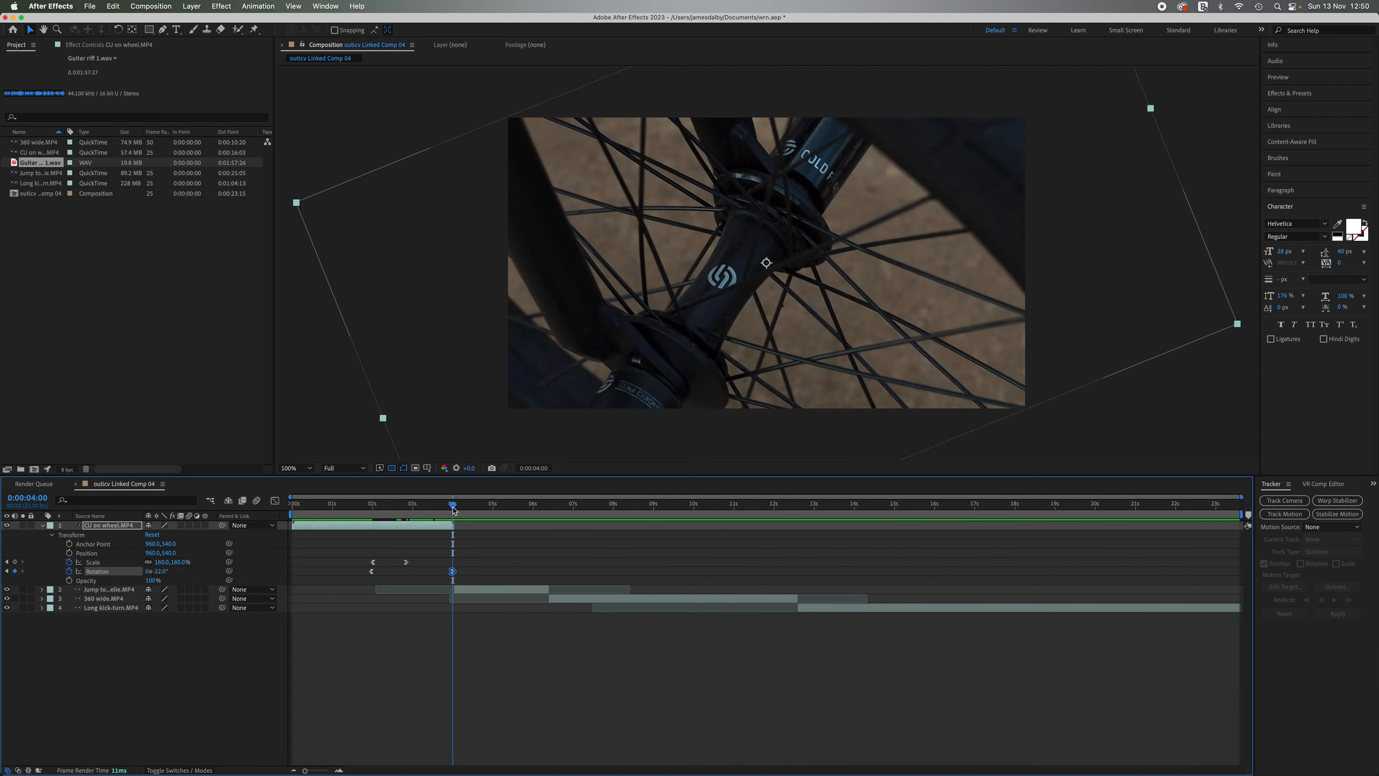
- Go to 0:00:04:01, the Jump to wheelie clip's first frame, and show the Transform properties of both that clip and CU on wheel
left_click_drag(454, 509, 455, 510)
left_click(42, 526)
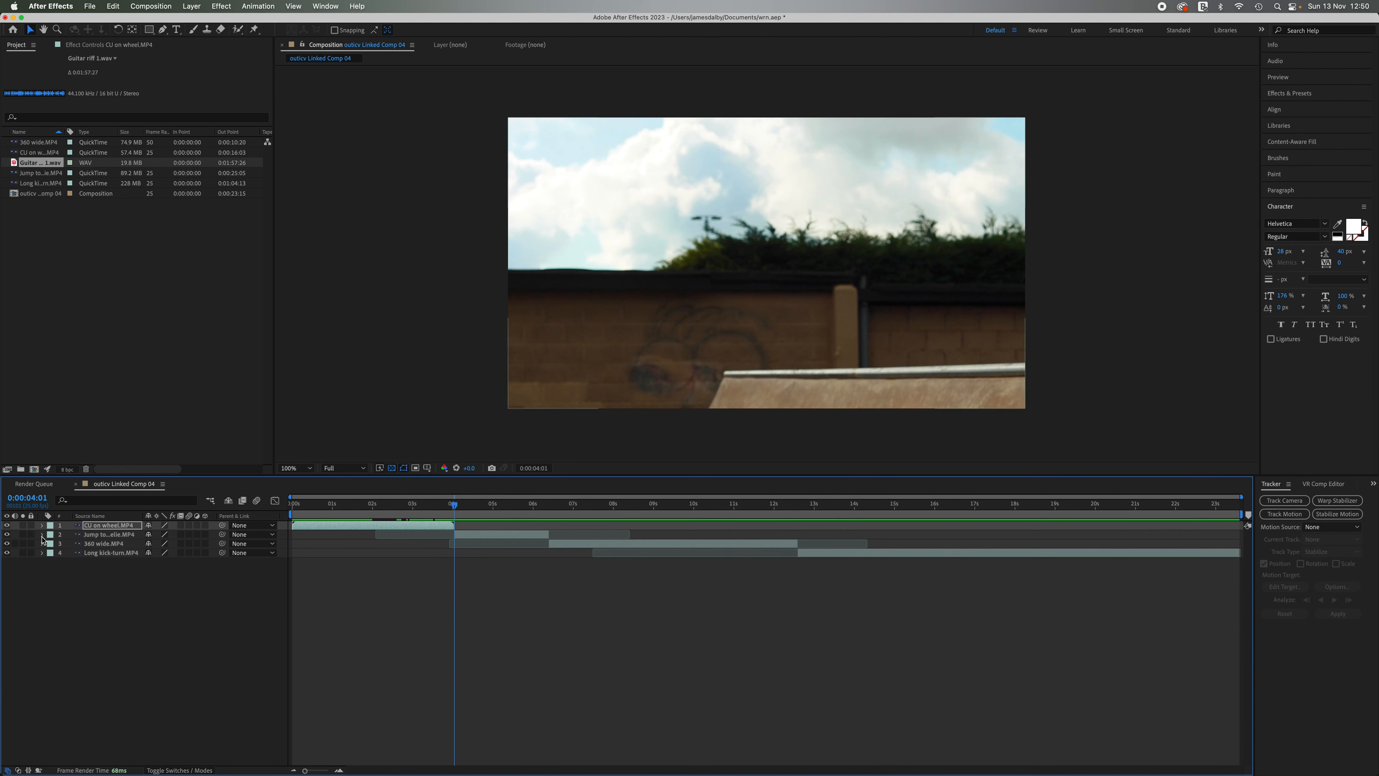
left_click(42, 535)
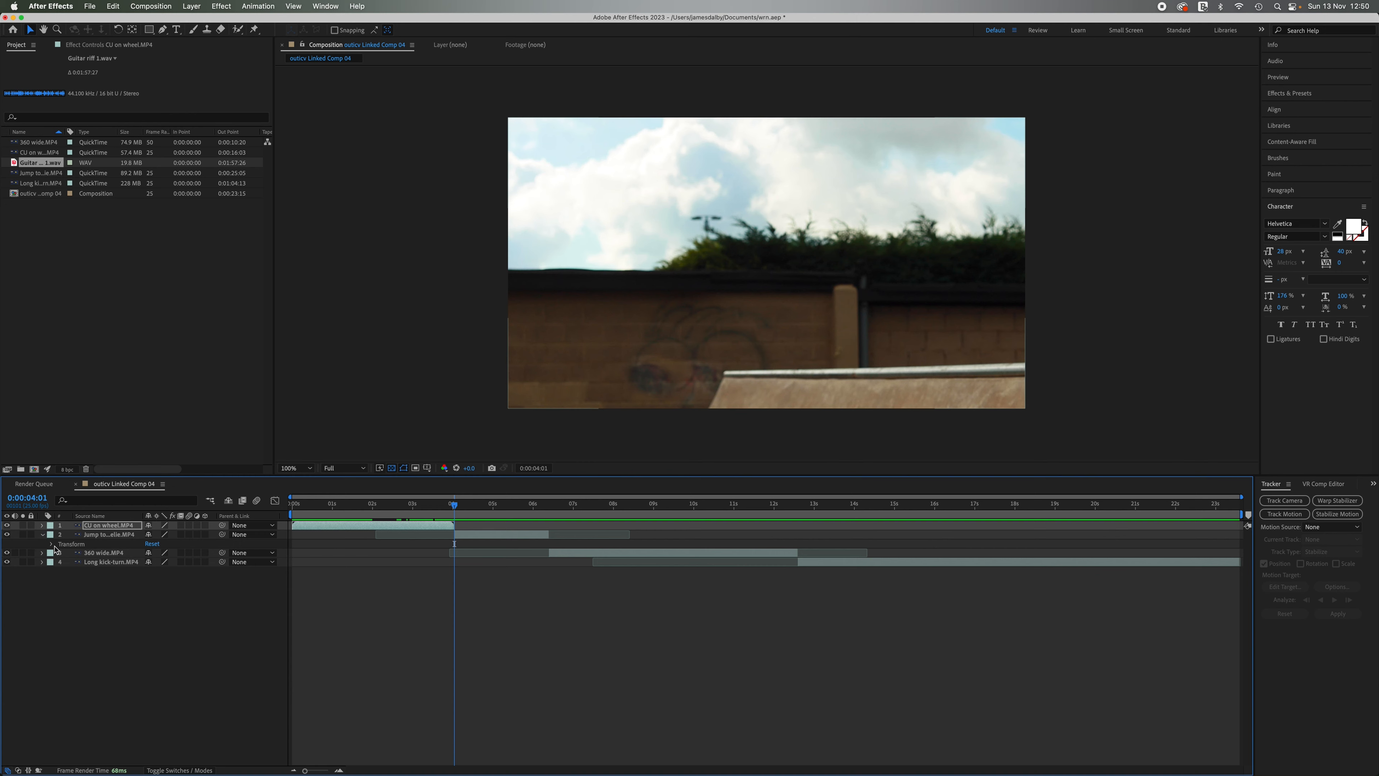
left_click(51, 544)
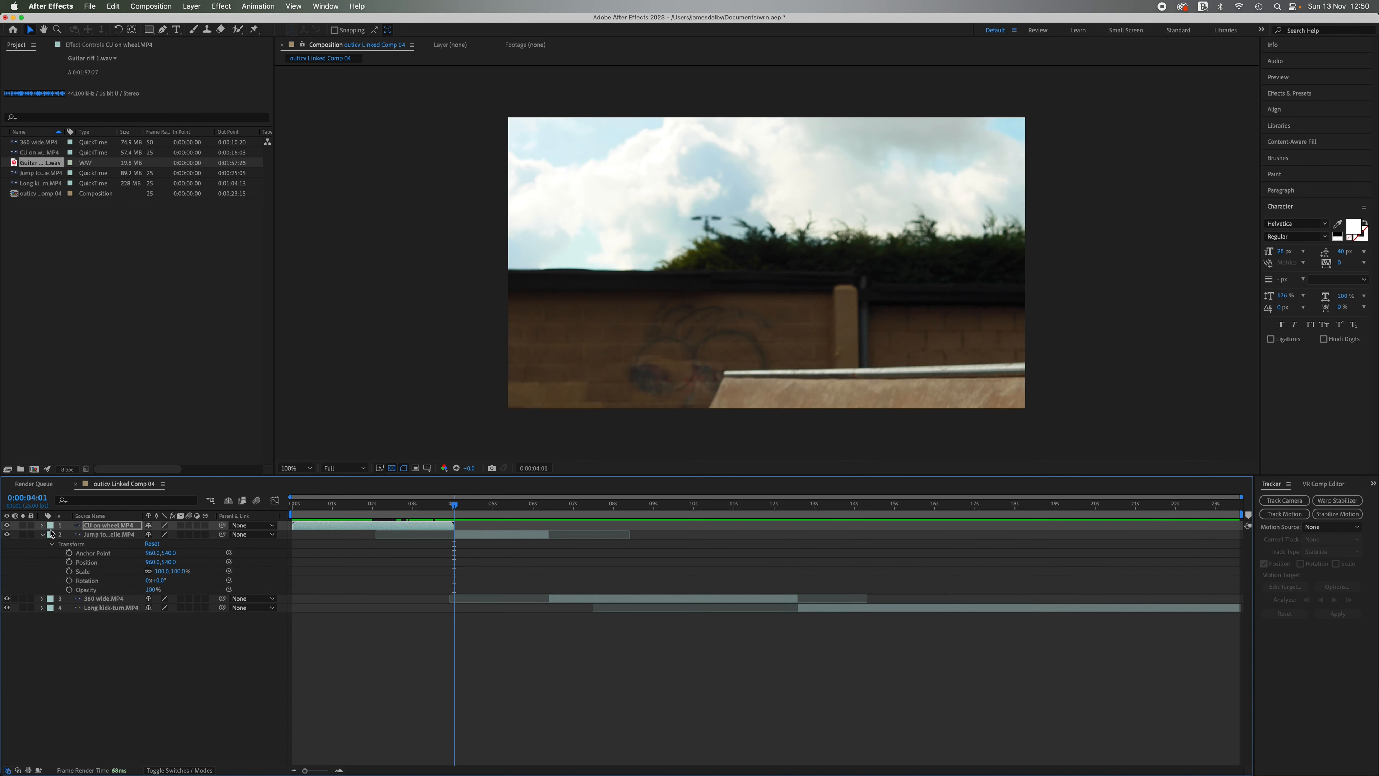
left_click(42, 526)
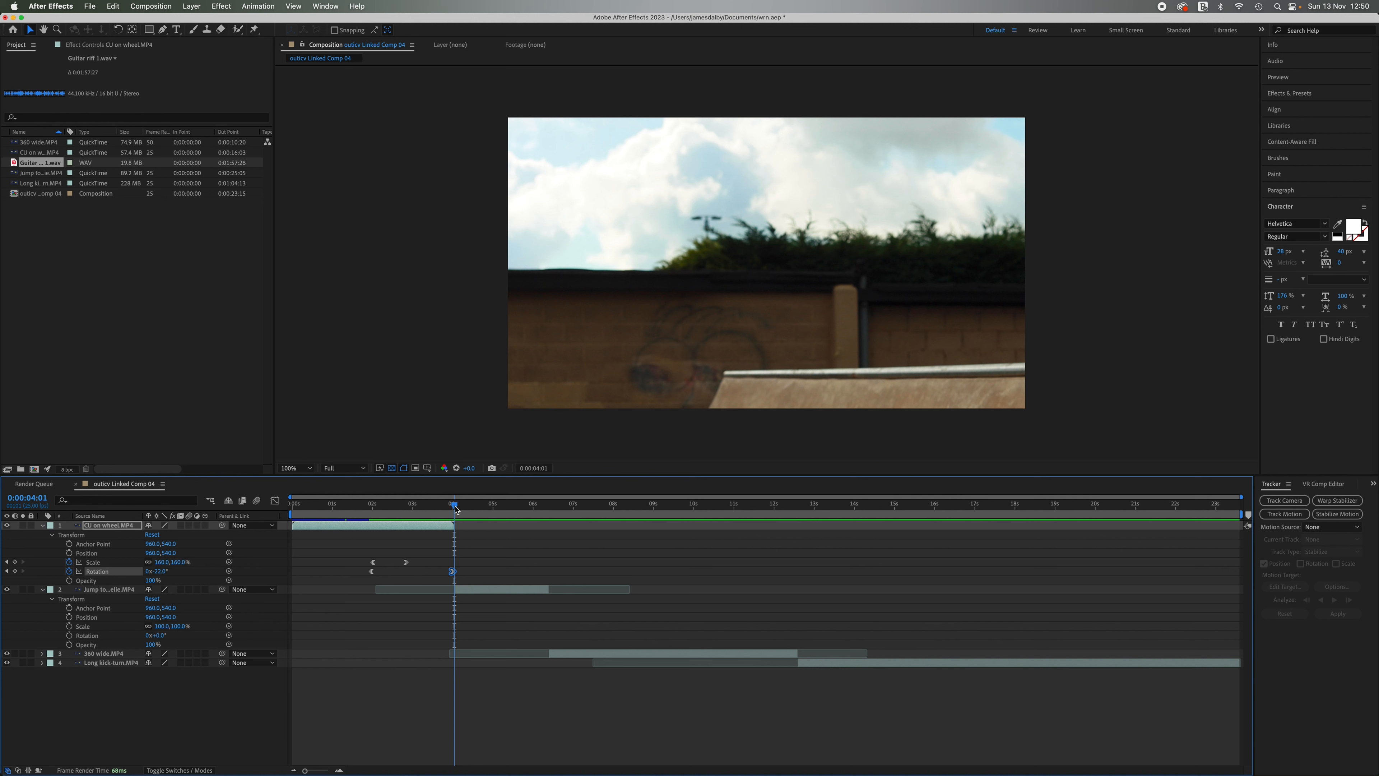
- Add Scale and Rotation keyframes to the Jump to wheelie clip at 0:00:04:01, setting Scale to 160% and Rotation to 22°
left_click(472, 594)
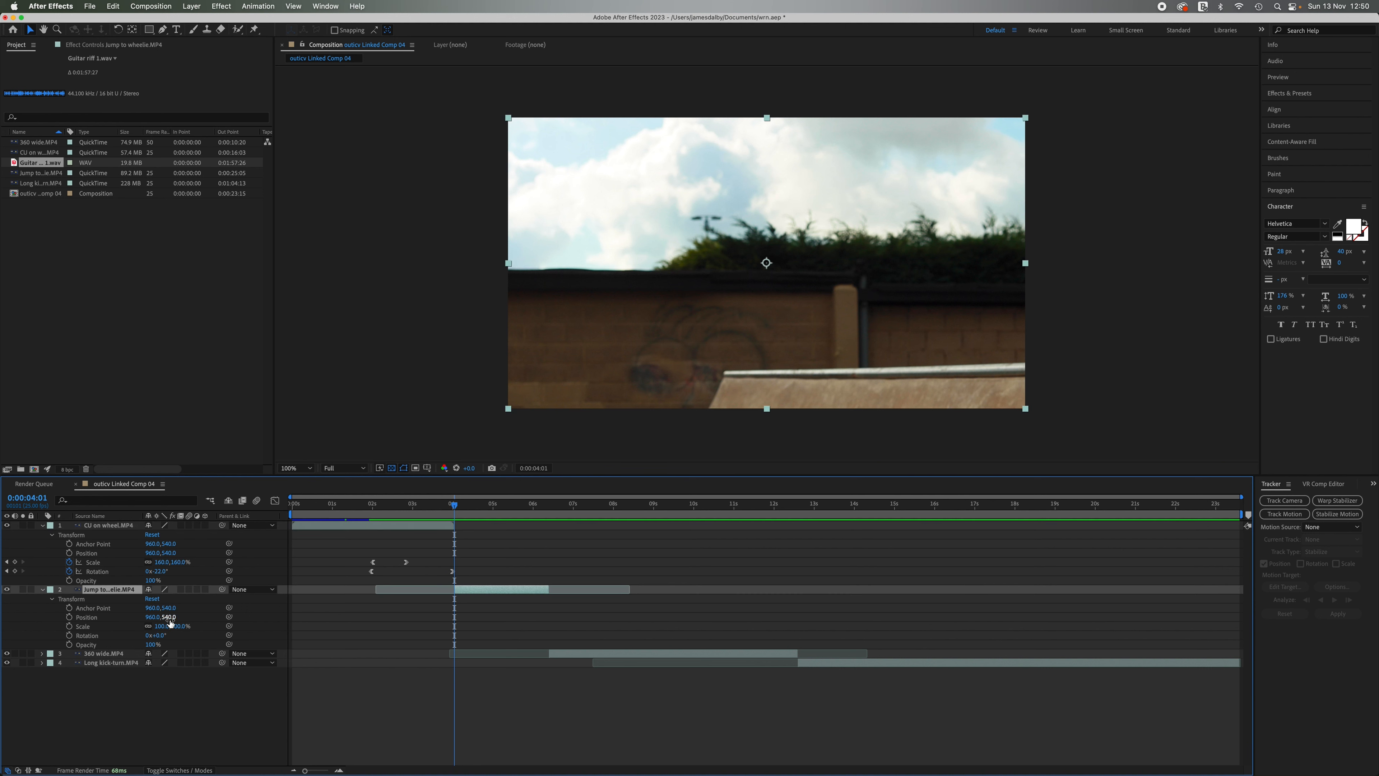
left_click(69, 626)
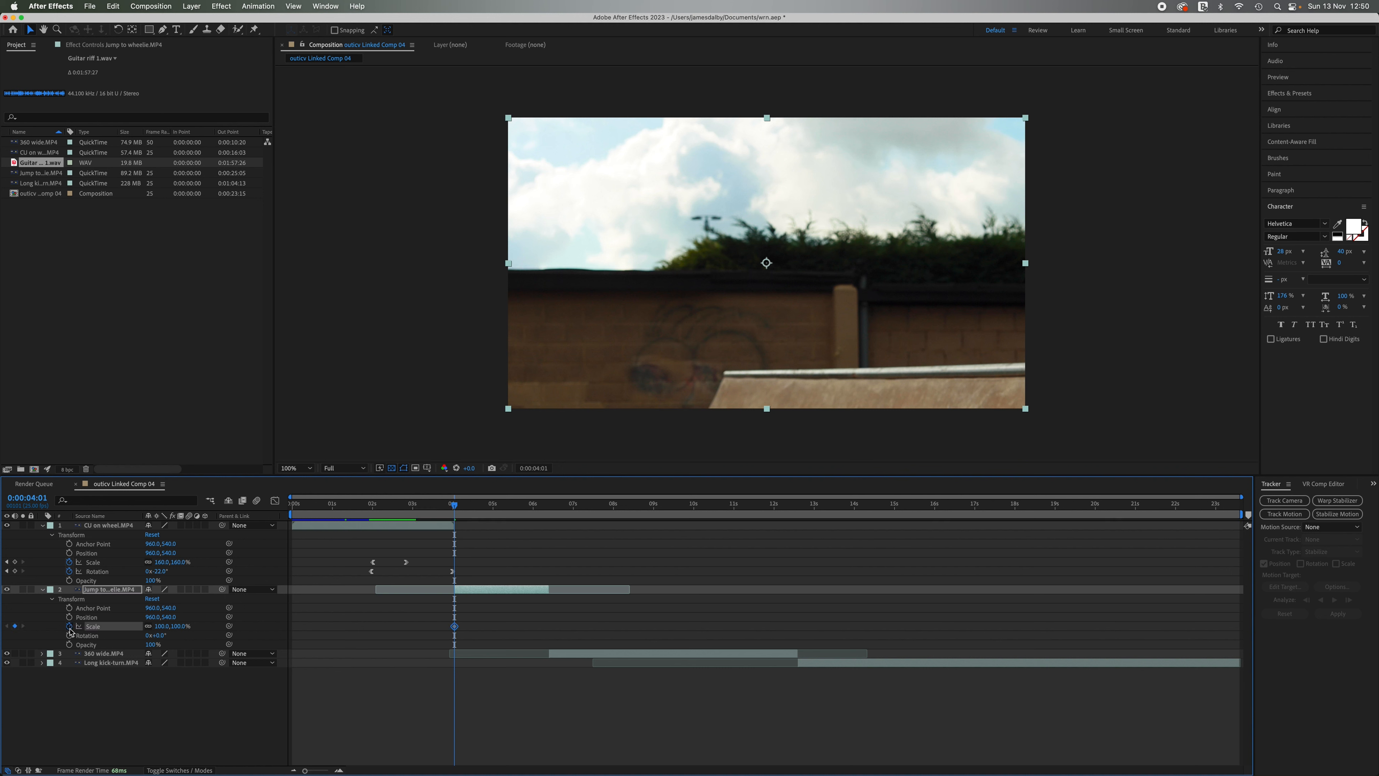
left_click(69, 635)
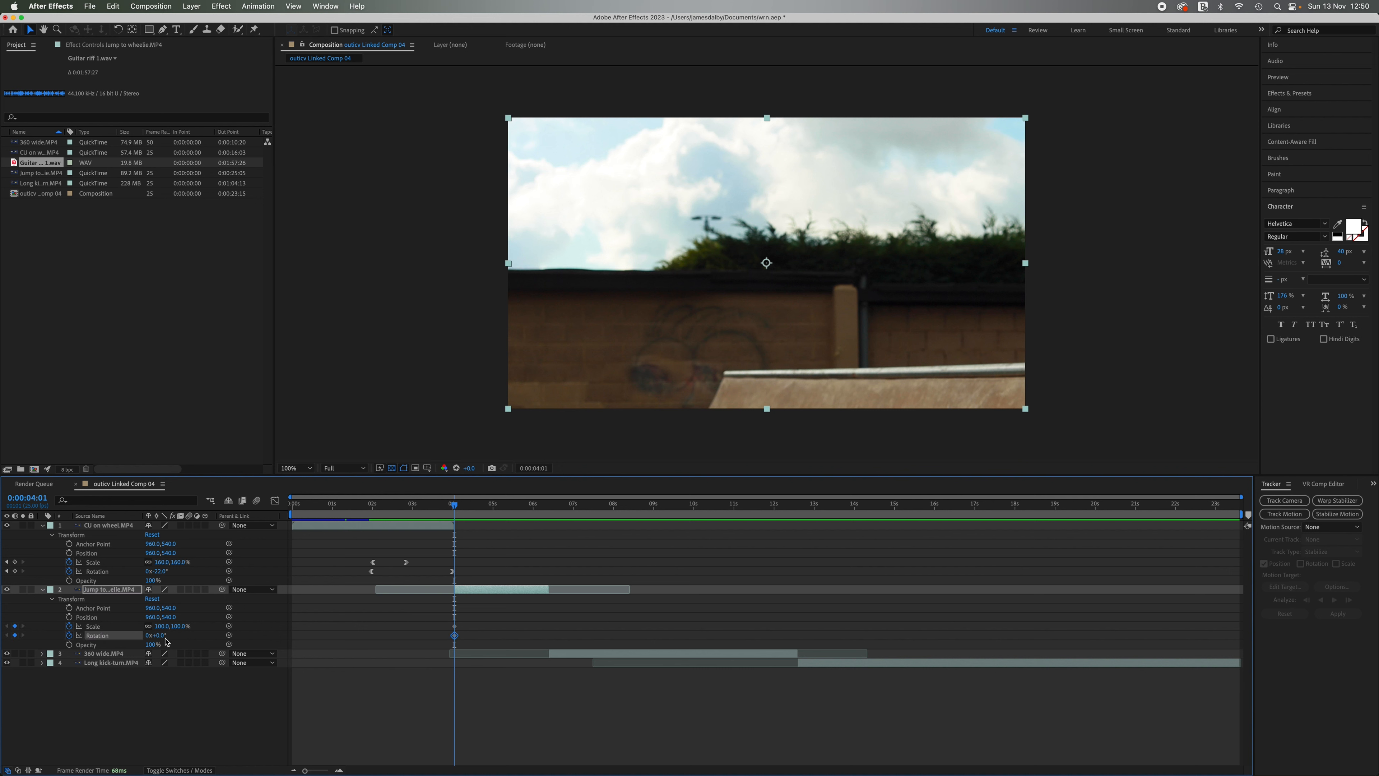
left_click_drag(180, 630, 212, 629)
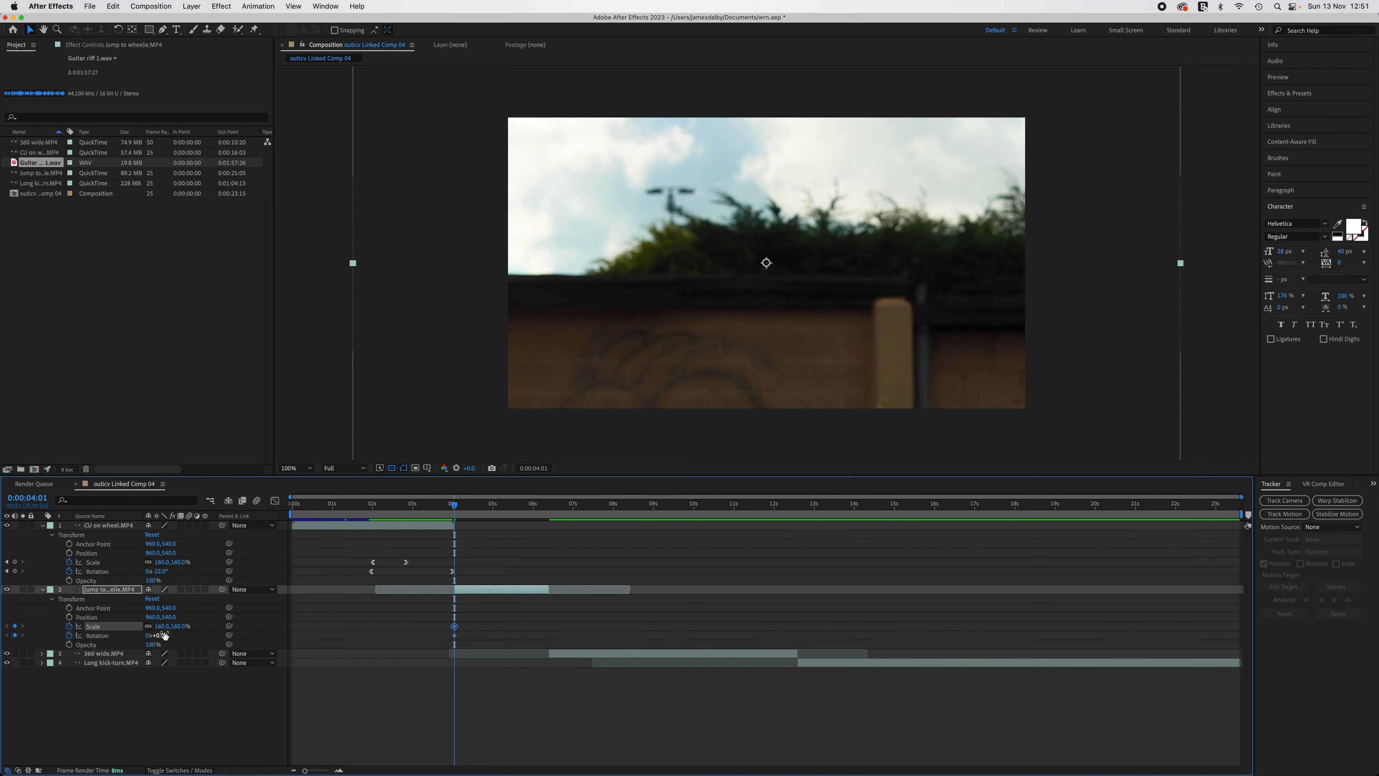
left_click_drag(159, 639, 172, 637)
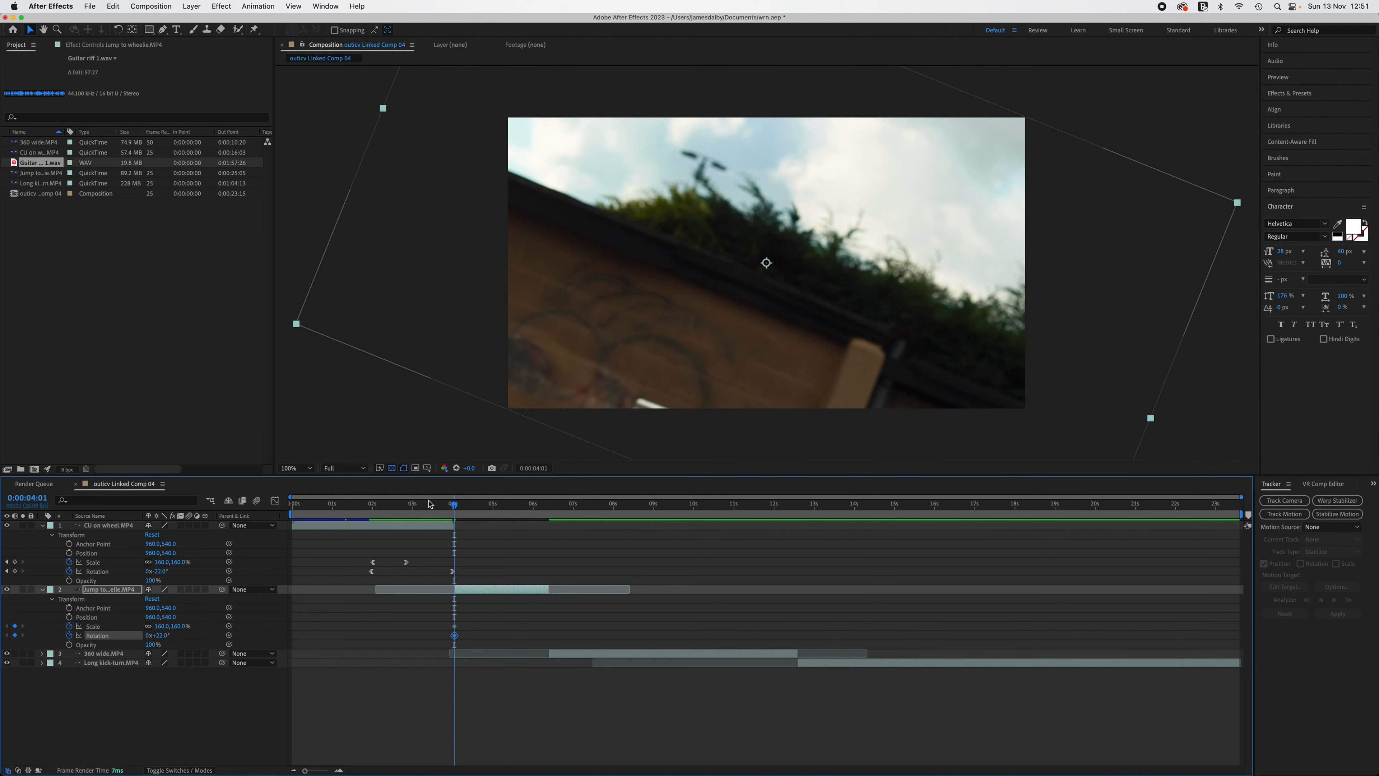
- Add a Rotation keyframe of 0° to the Jump to wheelie clip at 0:00:04:14, then go back to 0:00:04:01
mouse_move(455, 507)
left_mouse_down()
mouse_move(383, 506)
mouse_move(455, 518)
left_mouse_up()
mouse_move(454, 508)
left_mouse_down()
mouse_move(489, 513)
mouse_move(477, 515)
left_mouse_up()
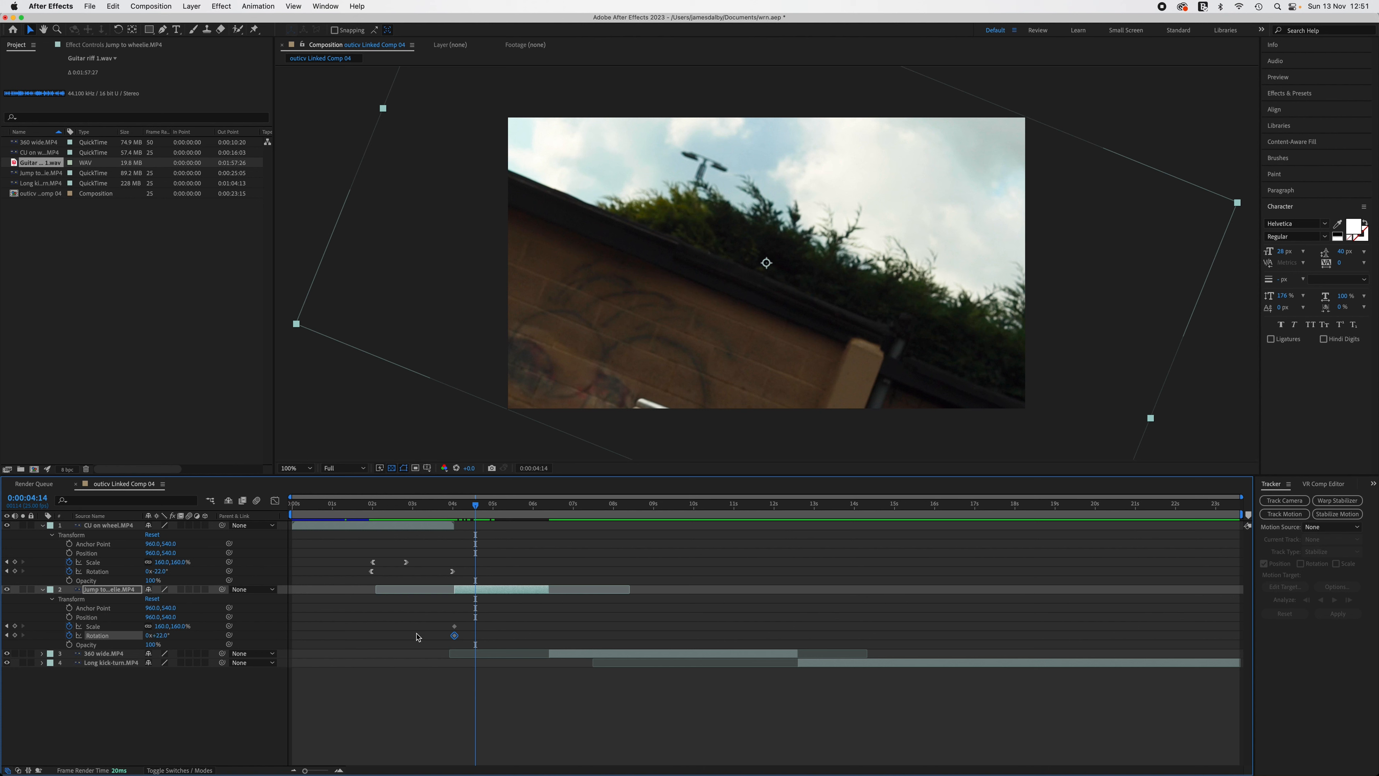
left_click_drag(167, 635, 155, 643)
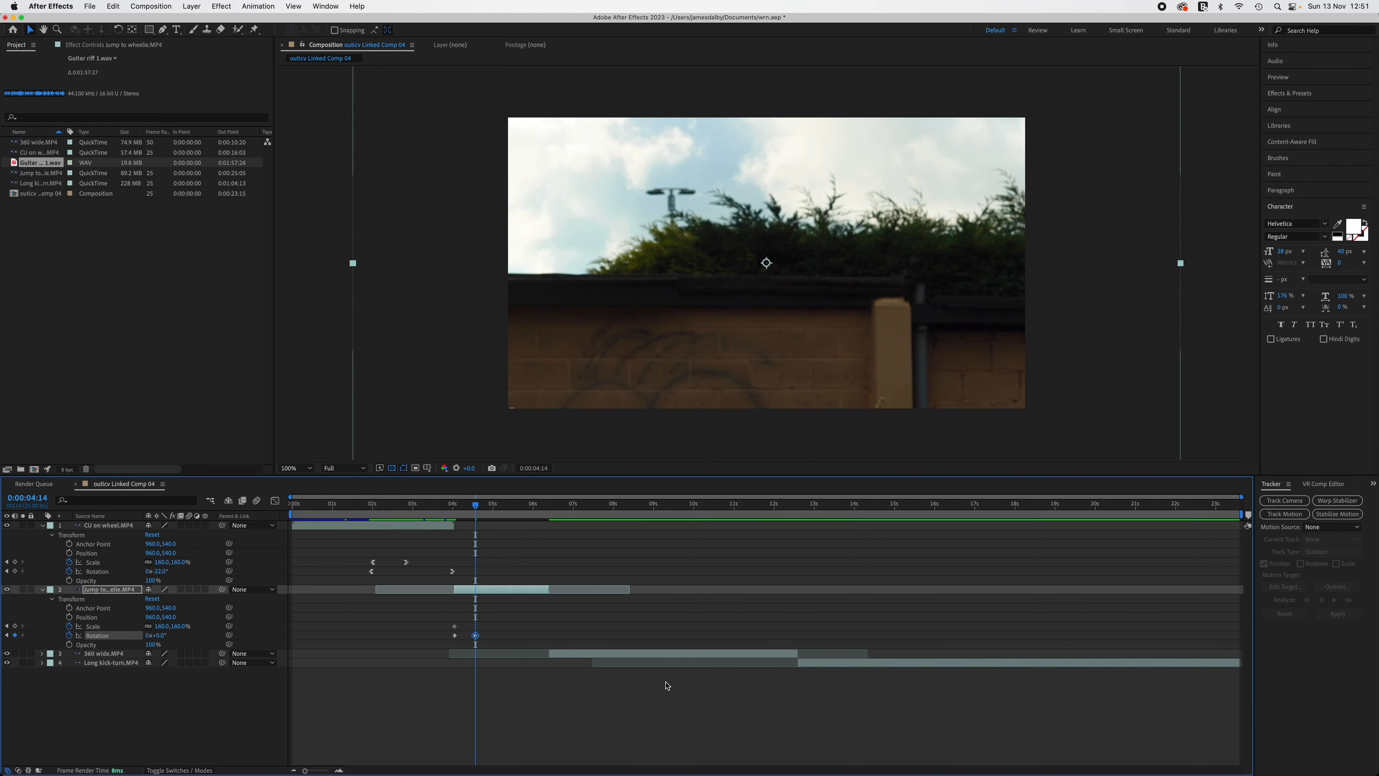
mouse_move(475, 505)
left_mouse_down()
mouse_move(424, 506)
mouse_move(478, 513)
mouse_move(432, 508)
mouse_move(456, 511)
left_mouse_up()
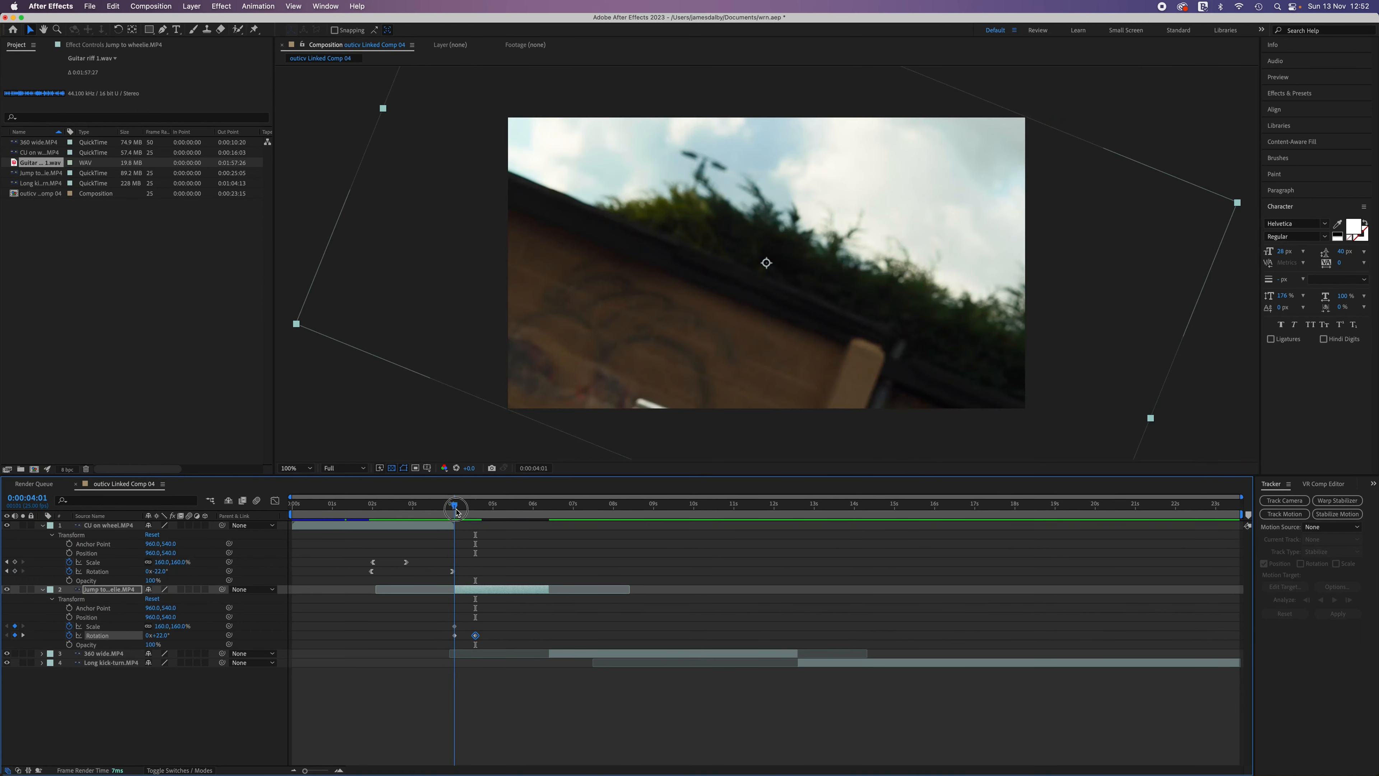
- Show the Jump to wheelie clip's Rotation curve and ease out of its first keyframe and into its last one
left_click(521, 718)
left_click(476, 636)
left_click(275, 500)
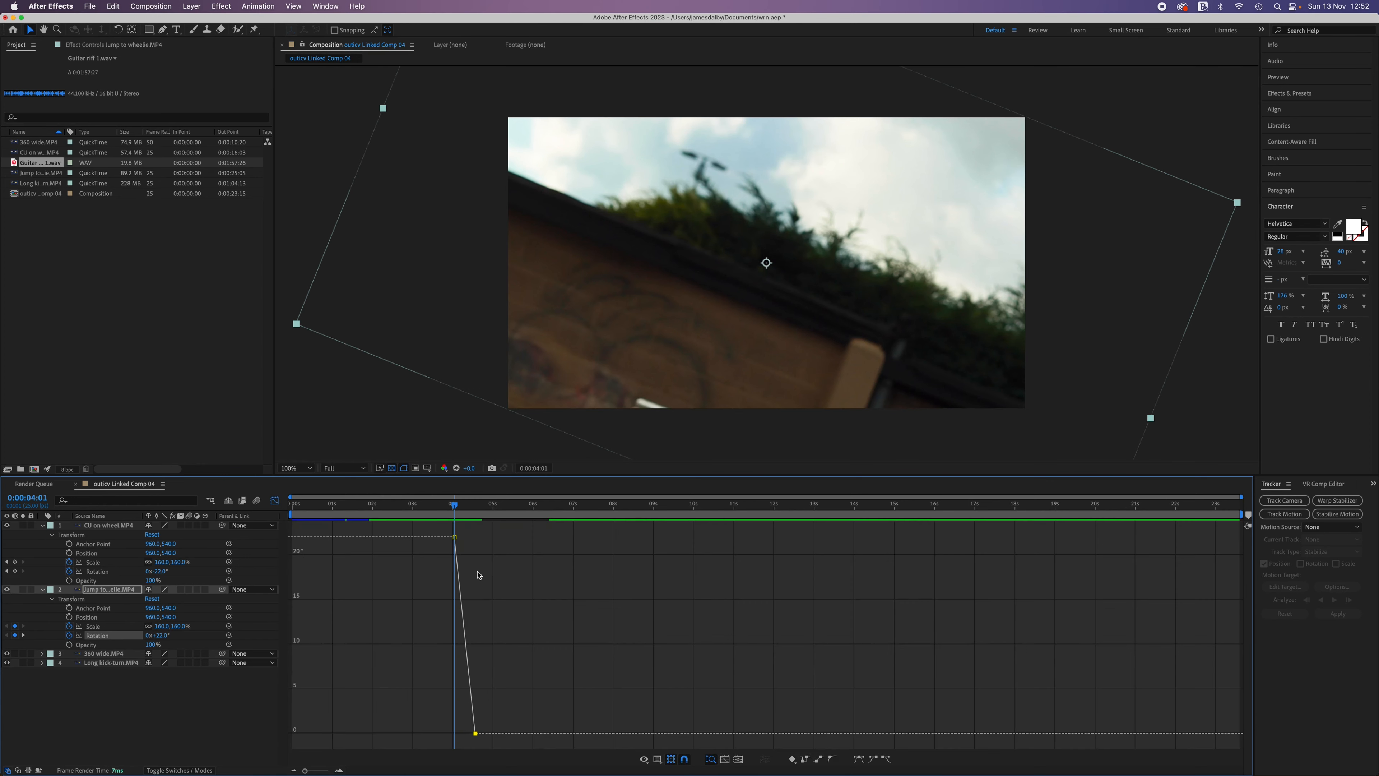
mouse_move(456, 538)
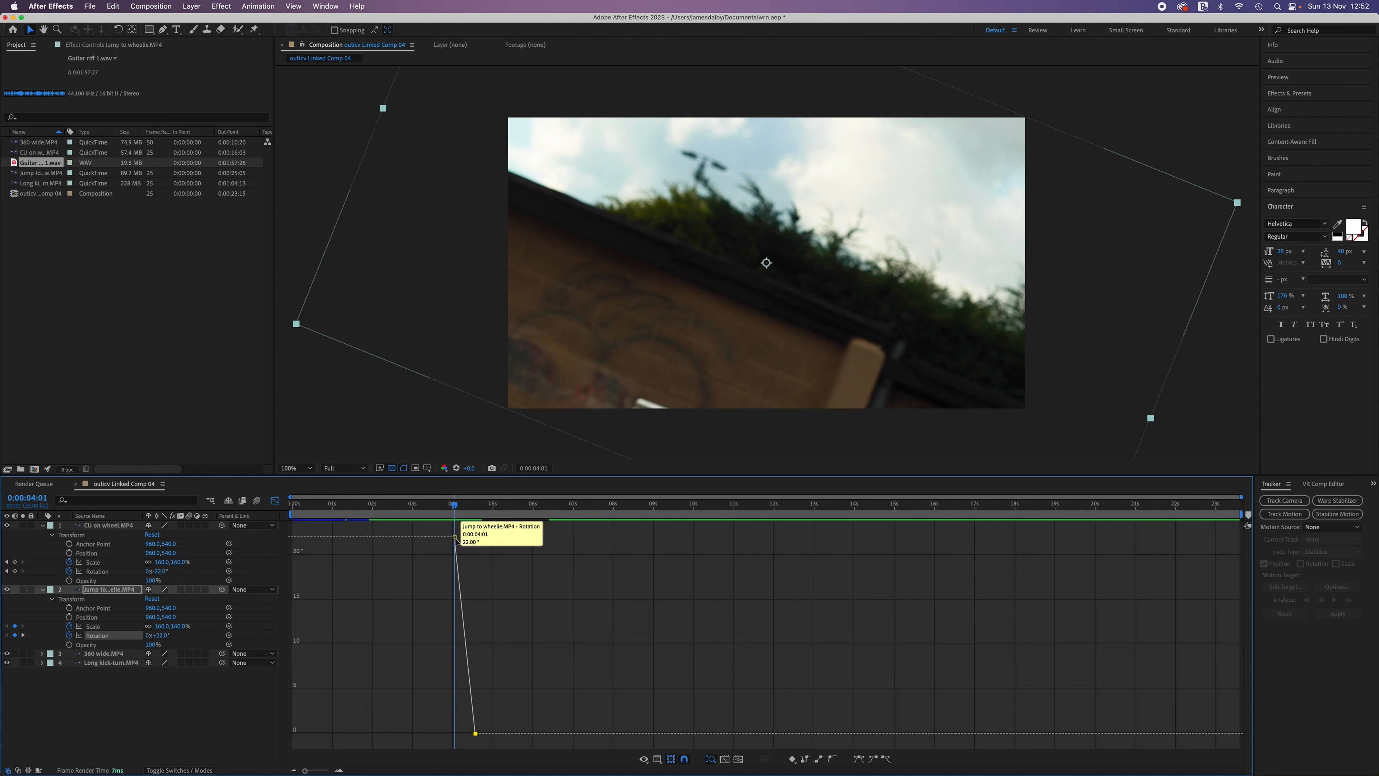
left_click(888, 761)
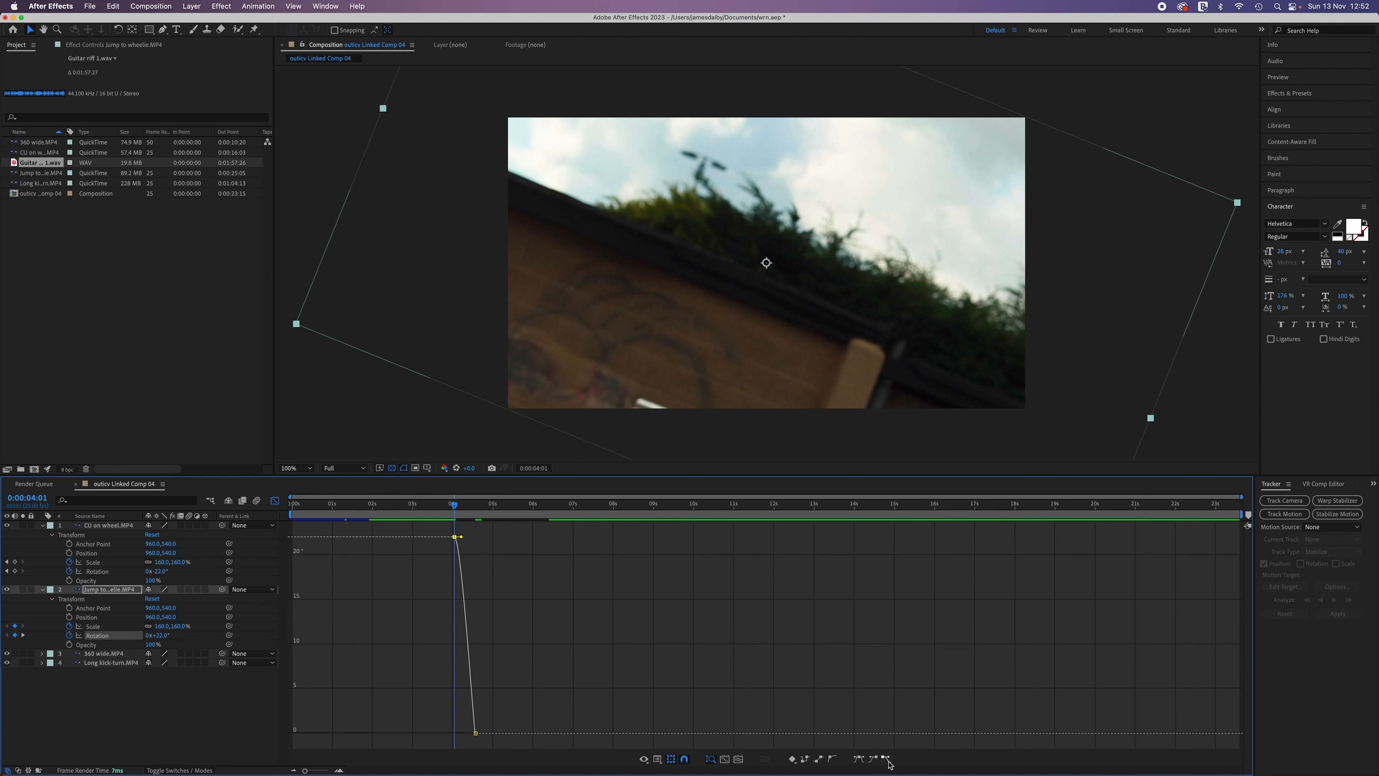
left_click(475, 733)
left_click(873, 759)
- Move the Jump to wheelie clip's last Rotation keyframe to about 0:00:05:00 and make the first keyframe's outgoing handle long and nearly vertical
left_click_drag(461, 538, 467, 589)
left_click_drag(475, 733, 491, 722)
left_click_drag(478, 631, 443, 636)
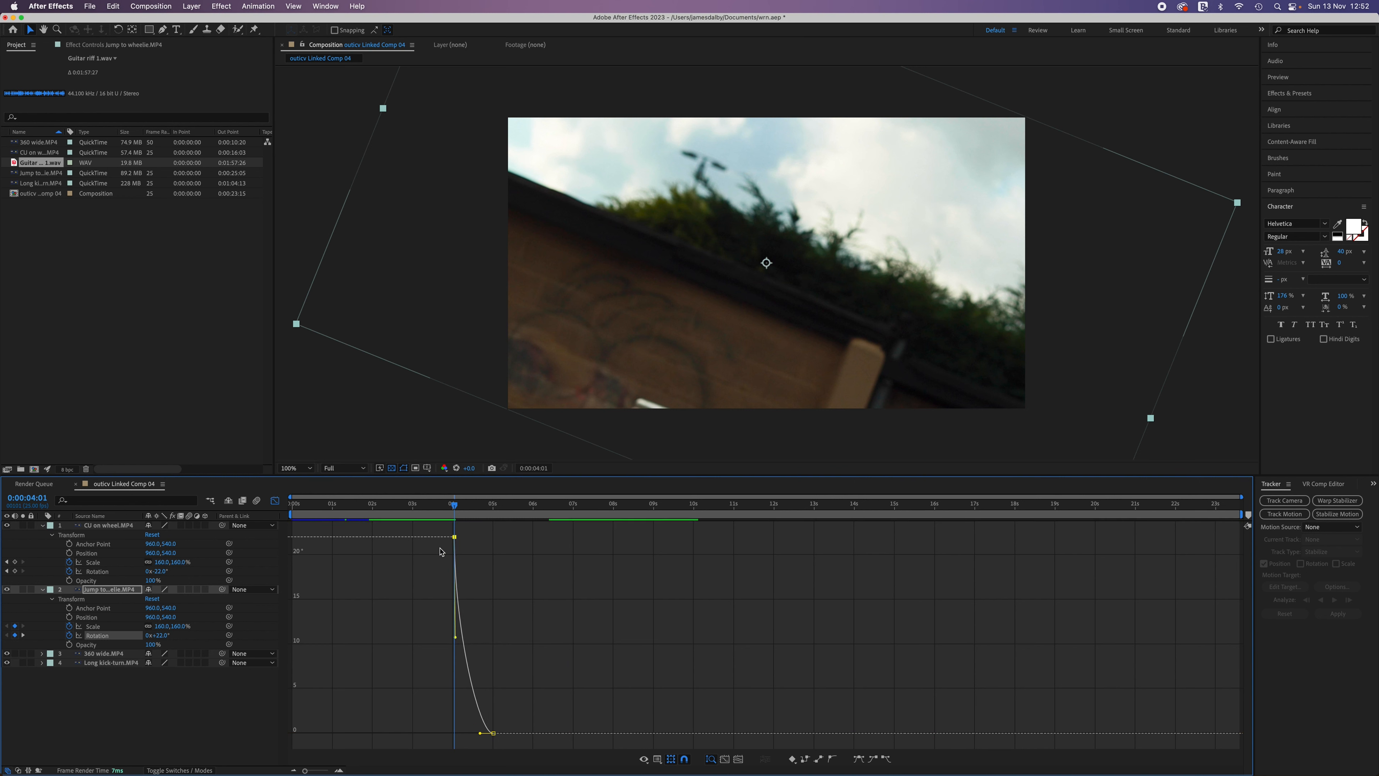
- Play back the spin transition between the wheel close-up and the Jump to wheelie clip from 0:00:03:12
left_click(427, 506)
left_click_drag(426, 506, 432, 507)
key("space")
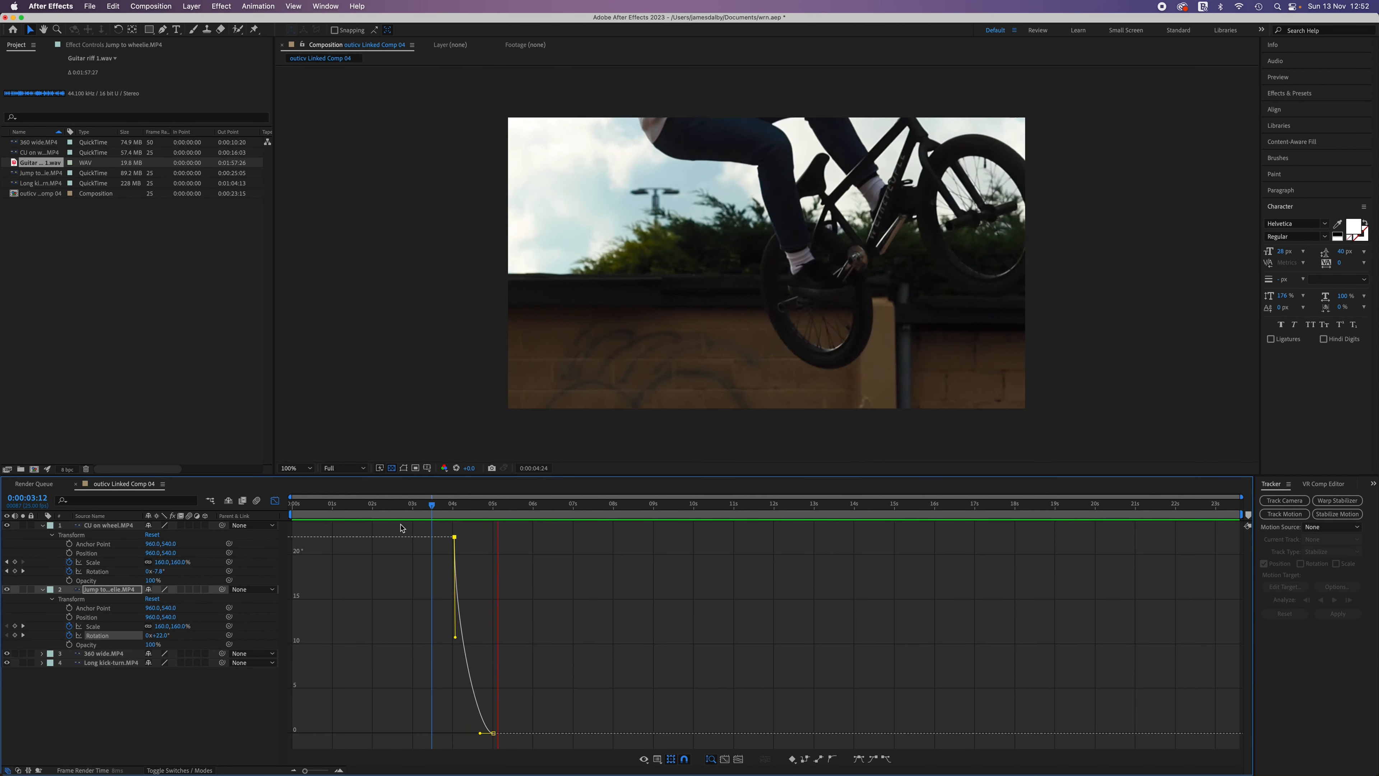
key("space")
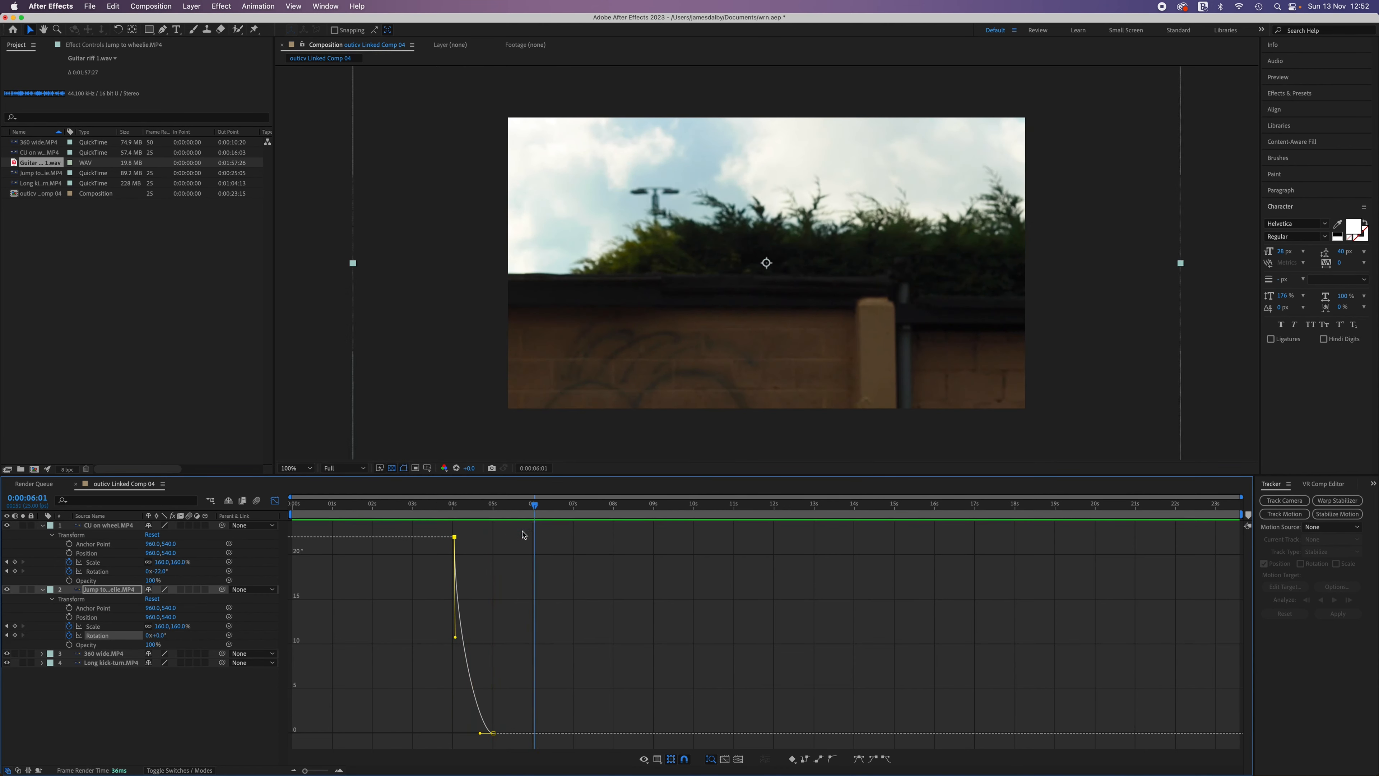
- Move the Jump to wheelie clip's last Rotation keyframe to about 0:00:05:08 and play back the transition from 0:00:02:05
left_click_drag(493, 734, 506, 734)
left_click_drag(536, 509, 453, 512)
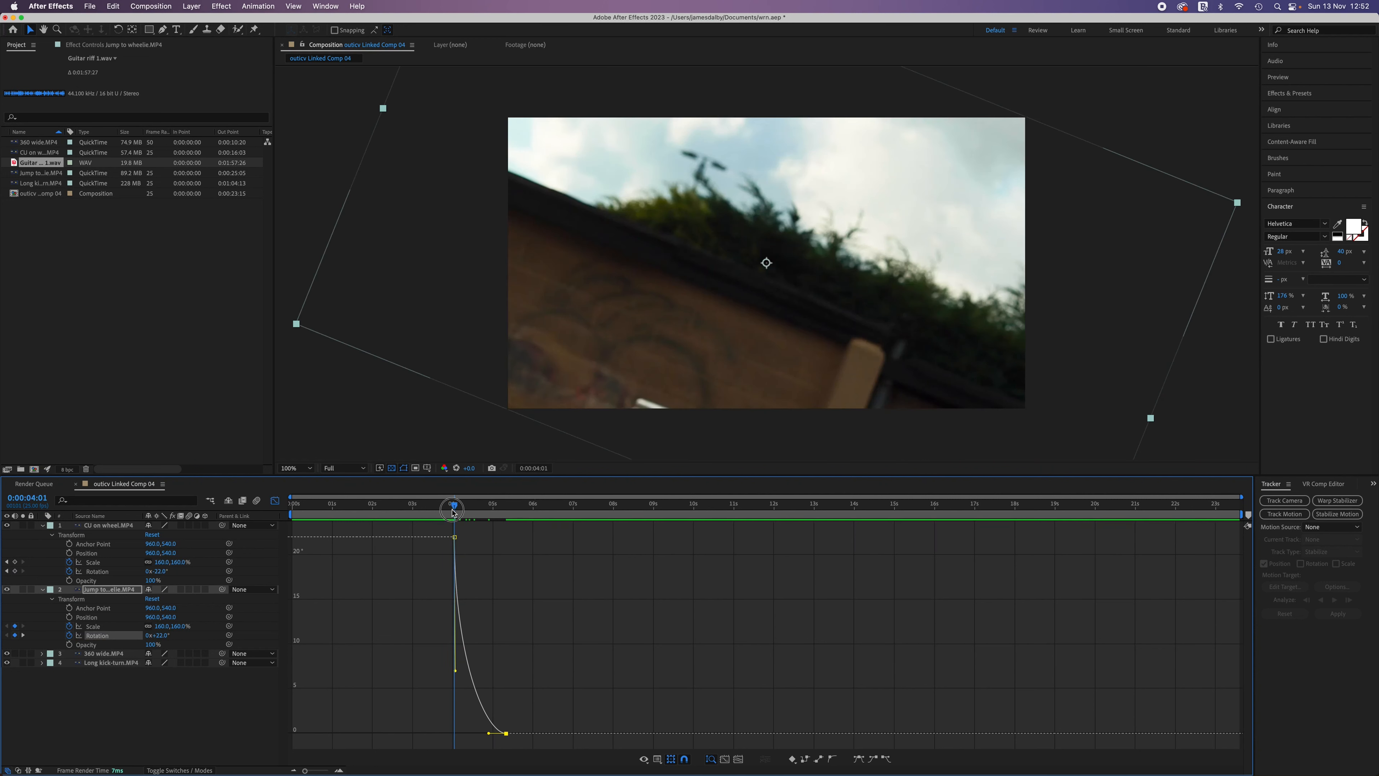
left_click_drag(454, 512, 494, 522)
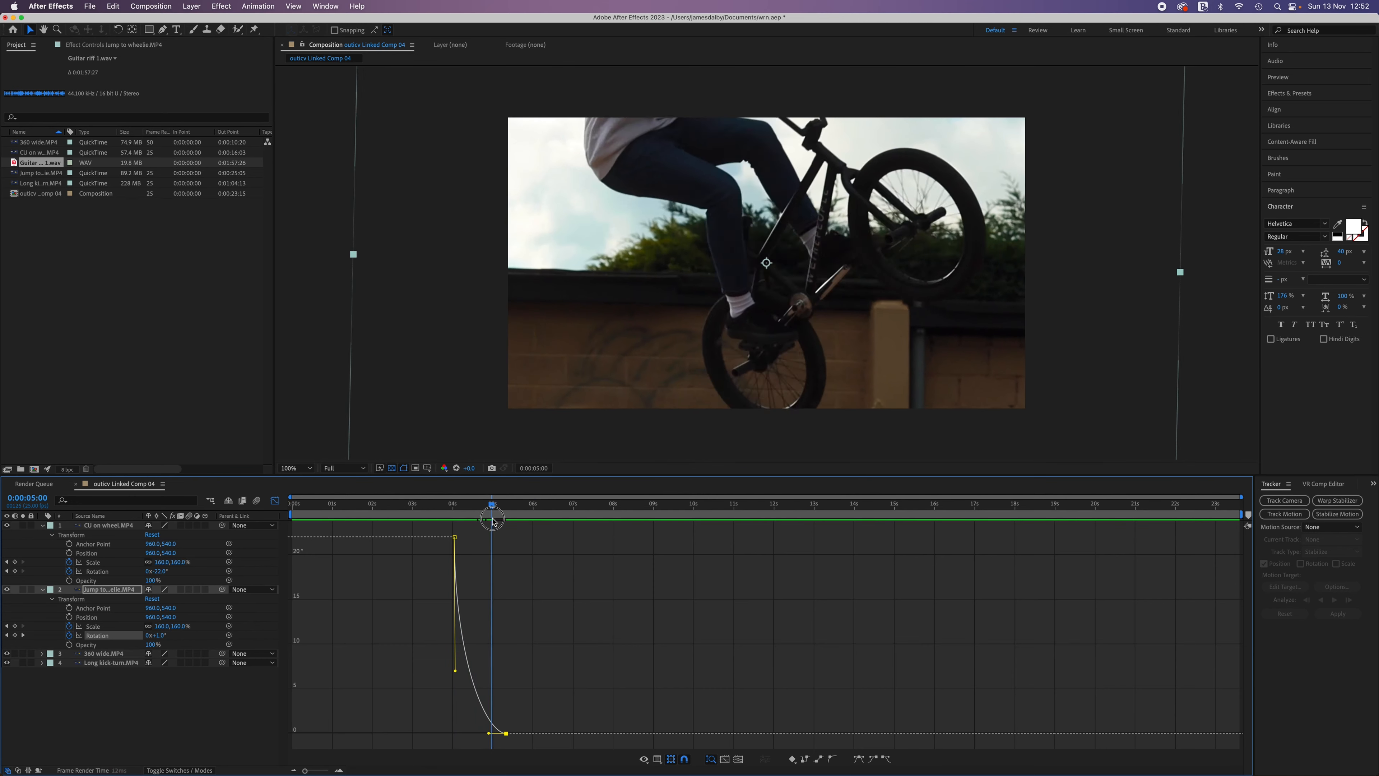
key("space")
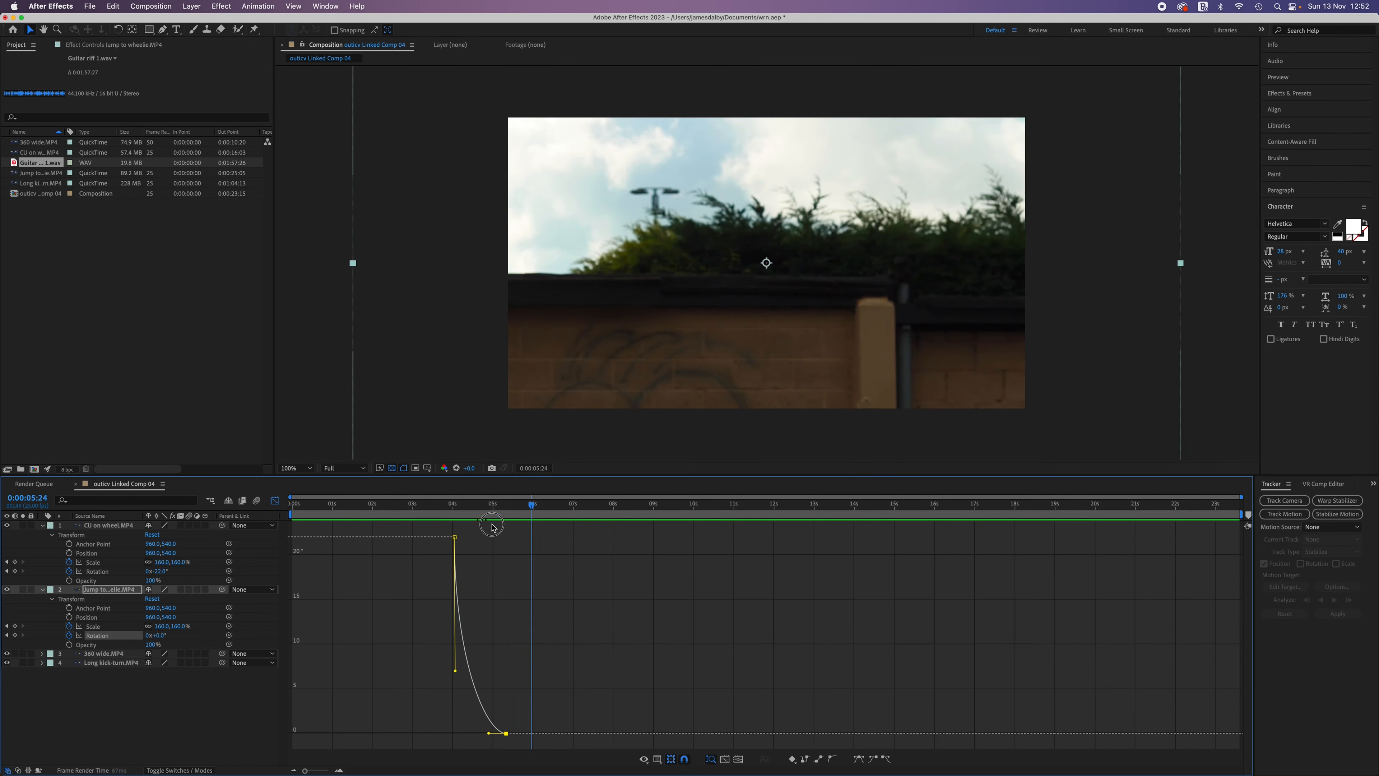
left_click(380, 516)
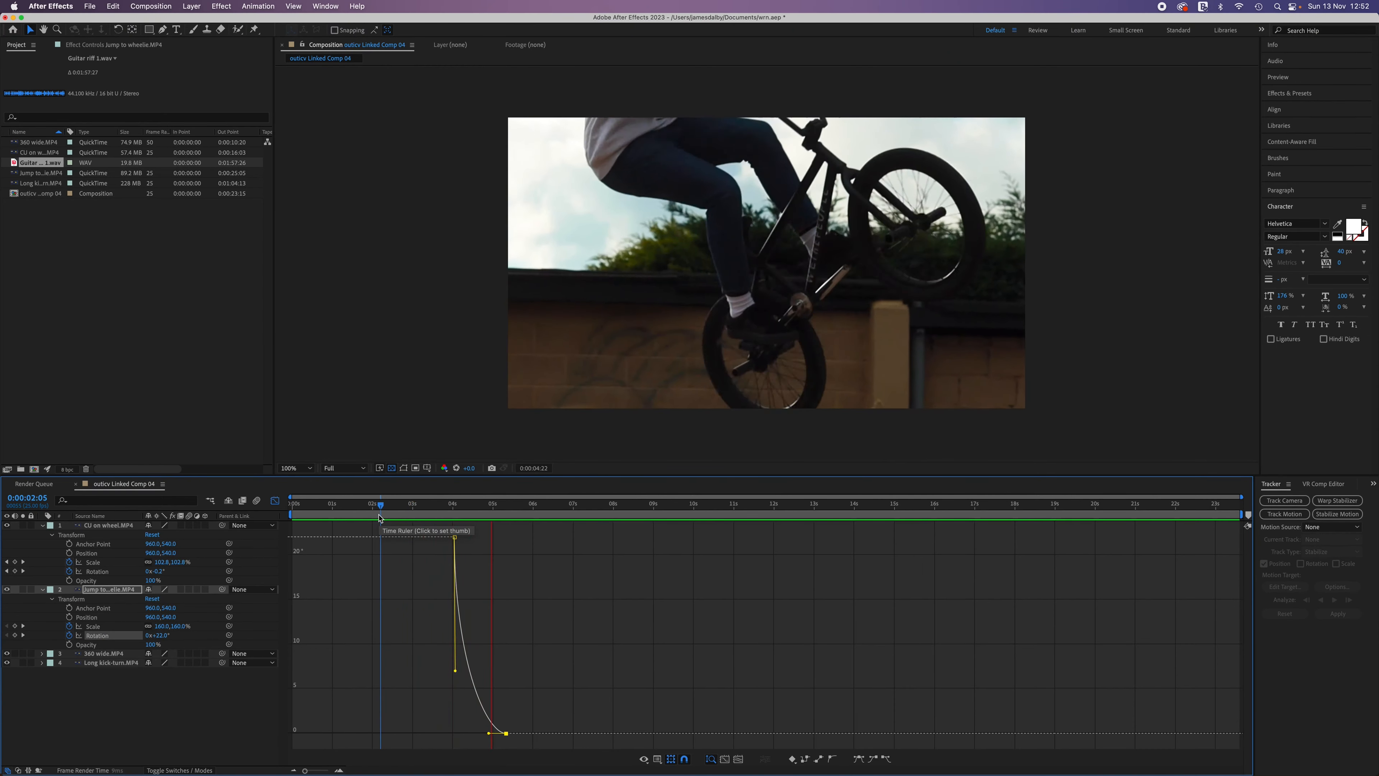
key("space")
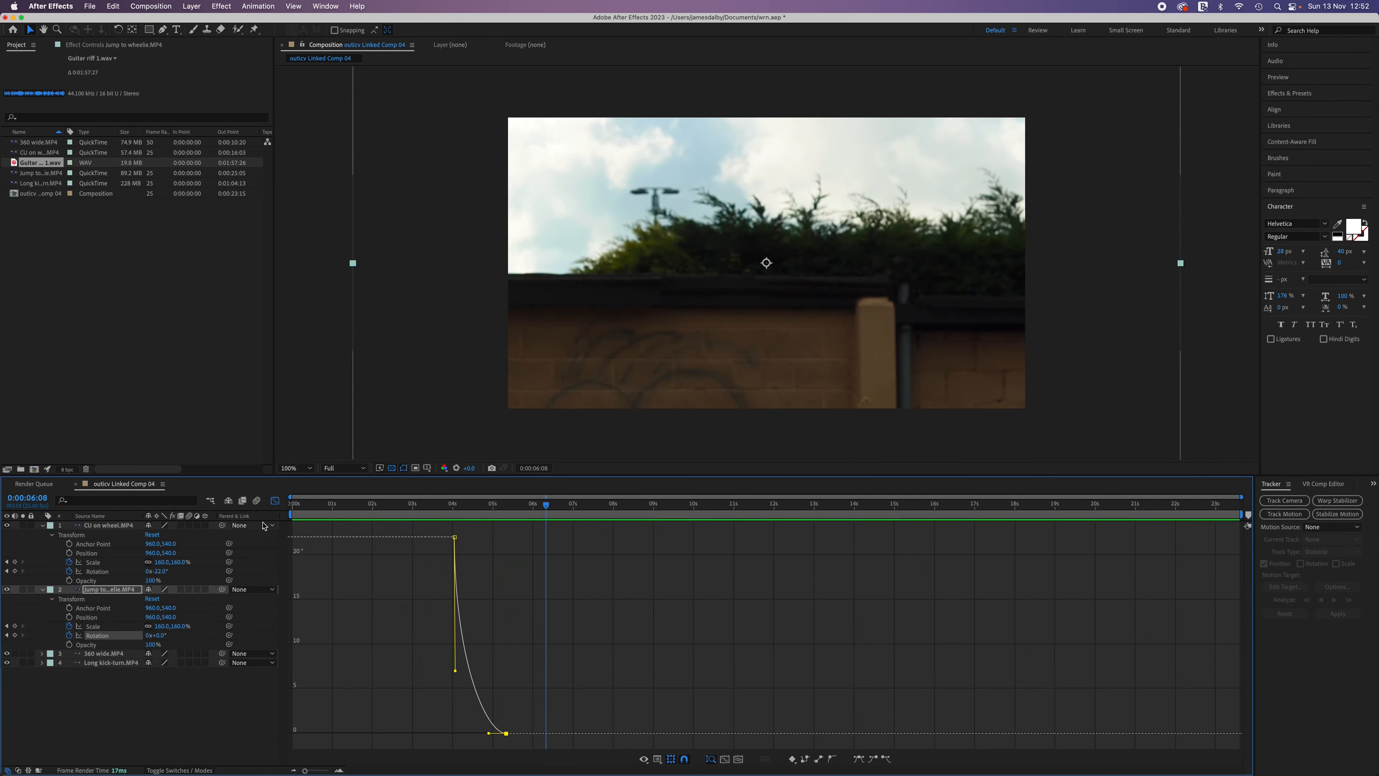
- Return to the layer bar view, go to 0:00:12:21 in the Long kick-turn clip and collapse the CU on wheel and Jump to wheelie layers
left_click(275, 500)
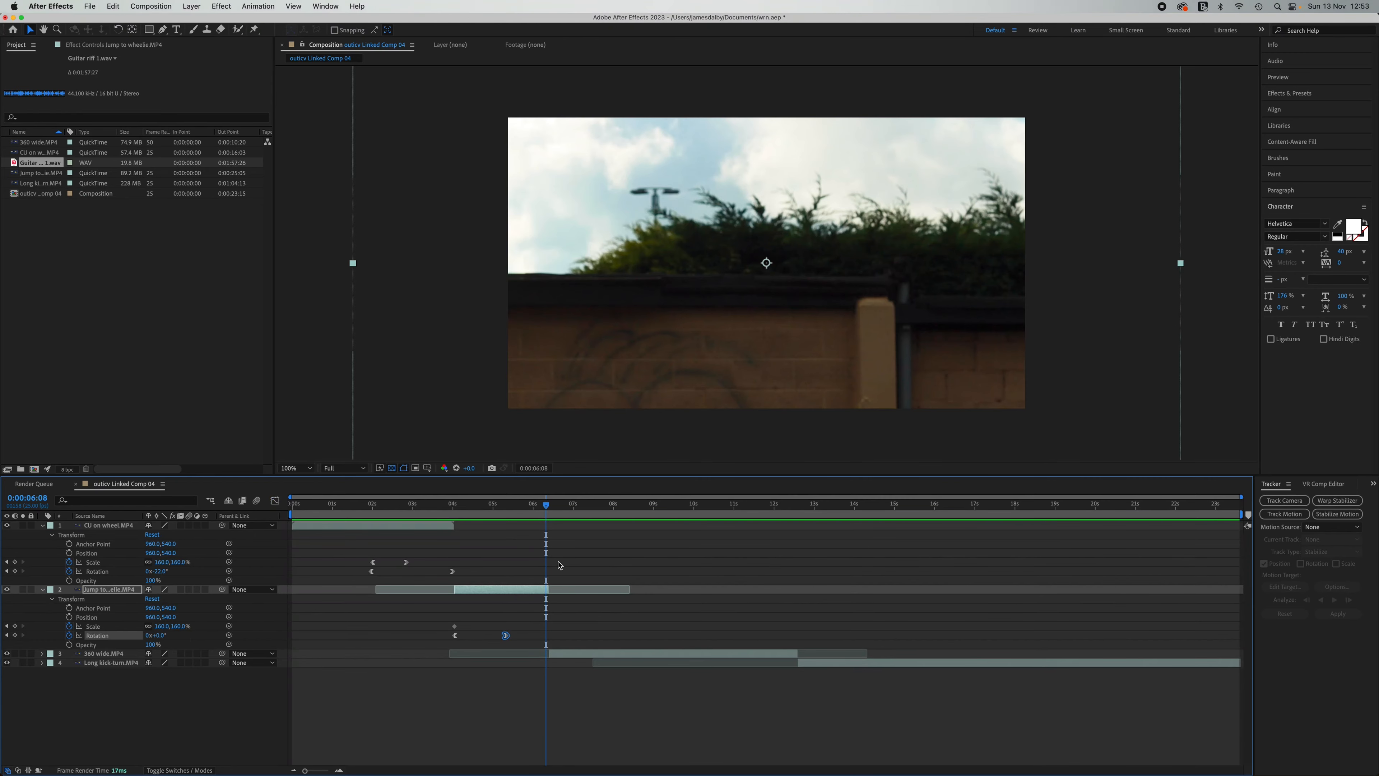
left_click_drag(549, 507, 494, 522)
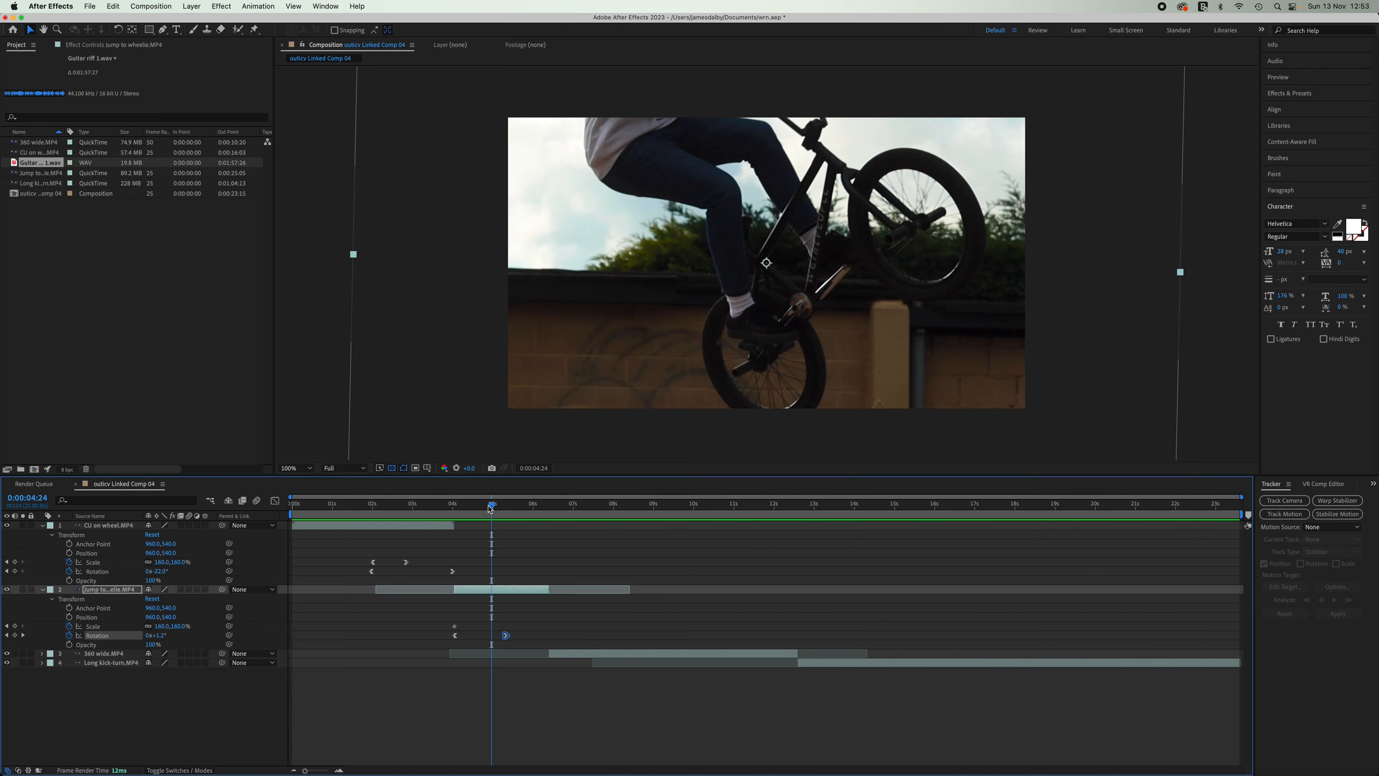
left_click_drag(494, 508, 808, 586)
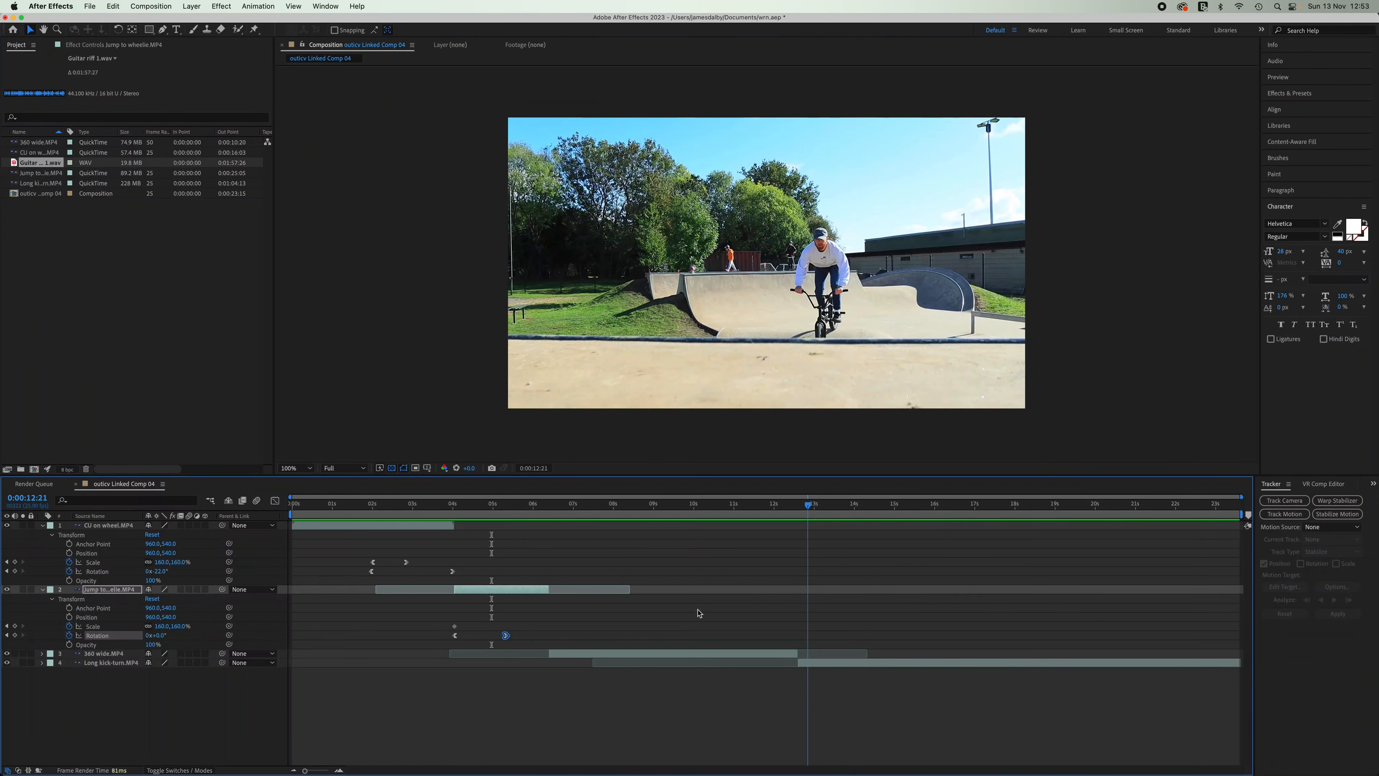
left_click(42, 526)
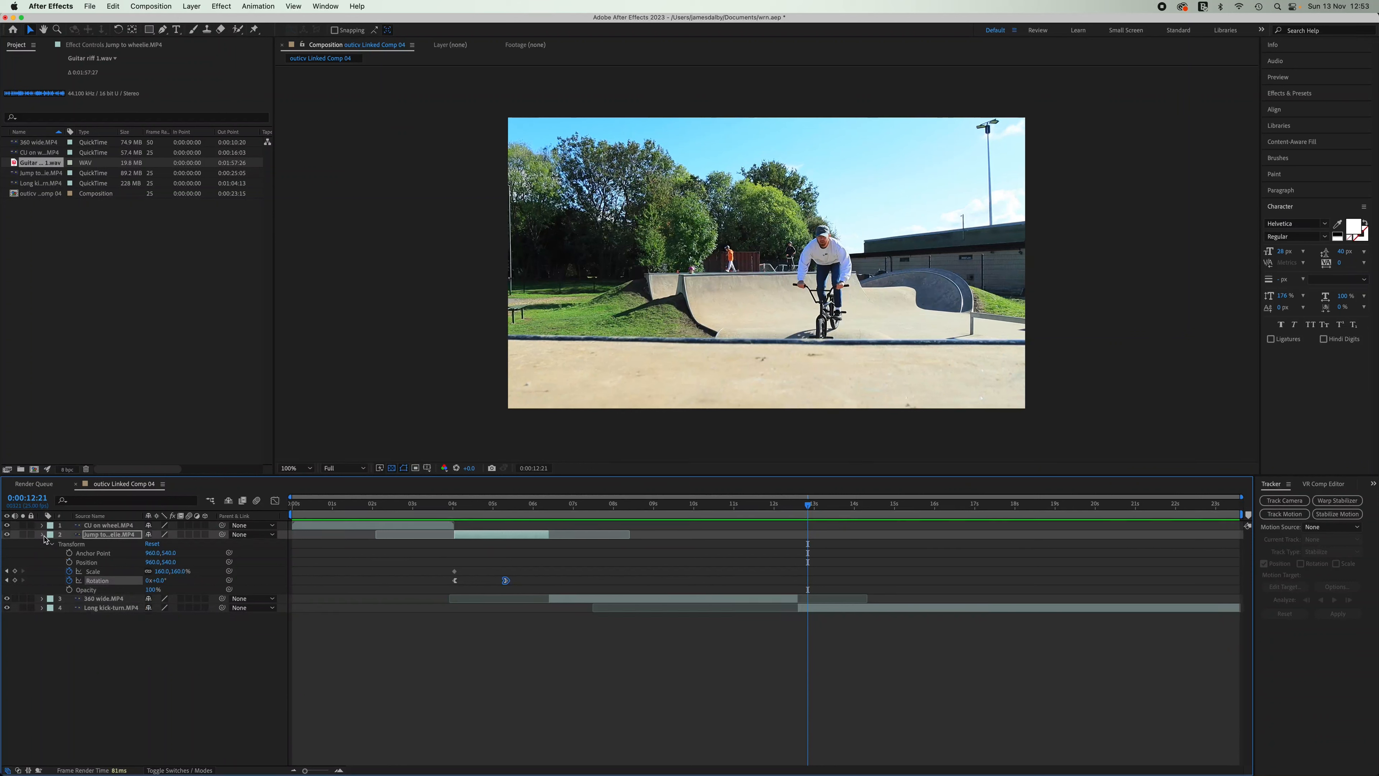
left_click(42, 535)
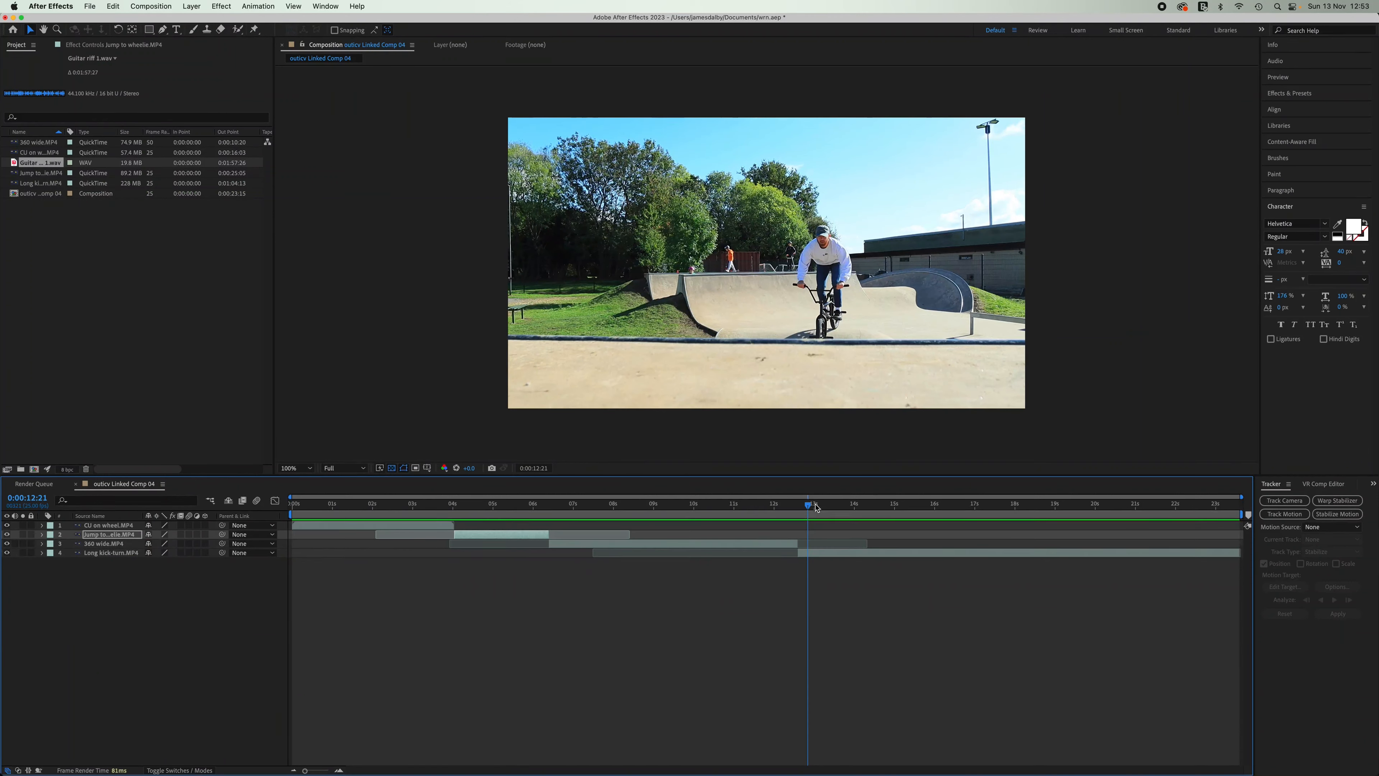
- Play back the Long kick-turn clip from 0:00:12:10, then go to 0:00:13:18 where the rider comes up the ramp
left_click(792, 509)
key("space")
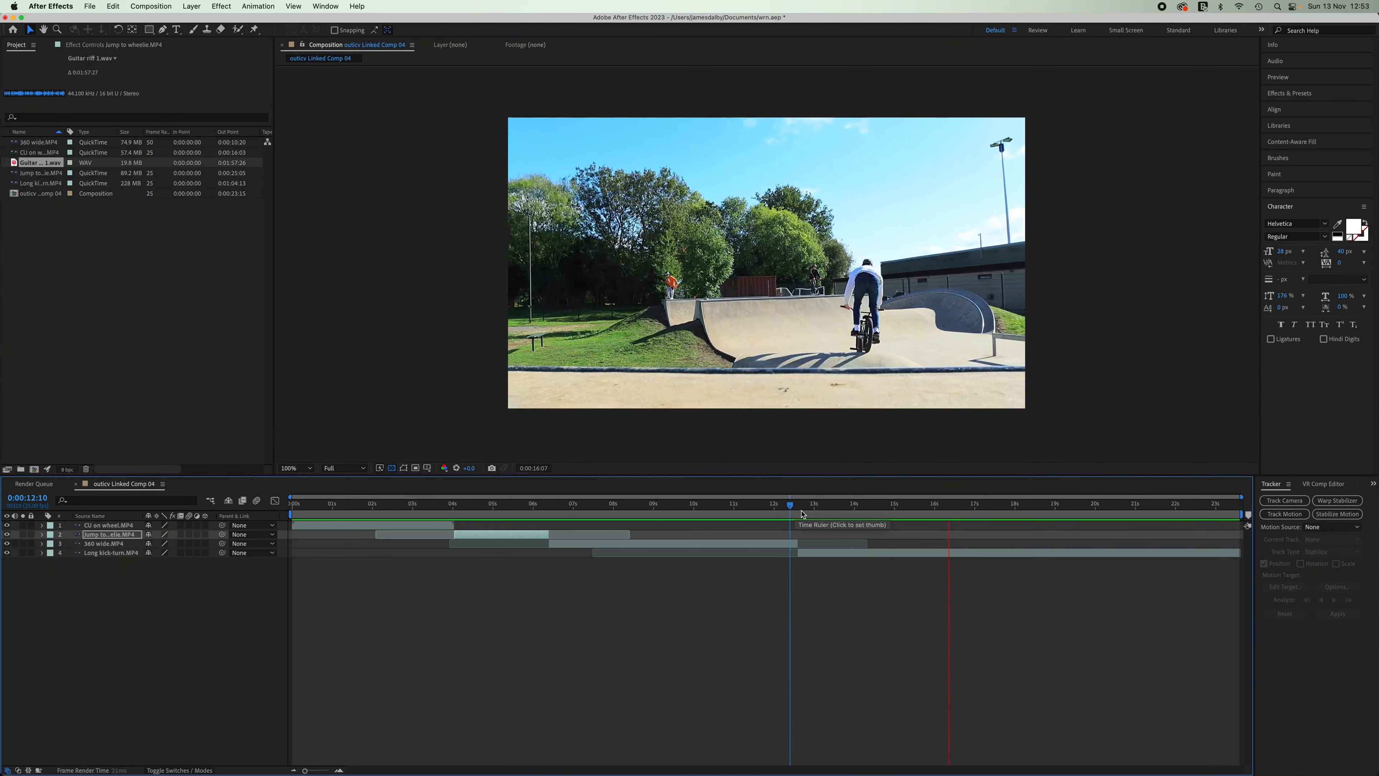
key("space")
left_click_drag(966, 508, 850, 514)
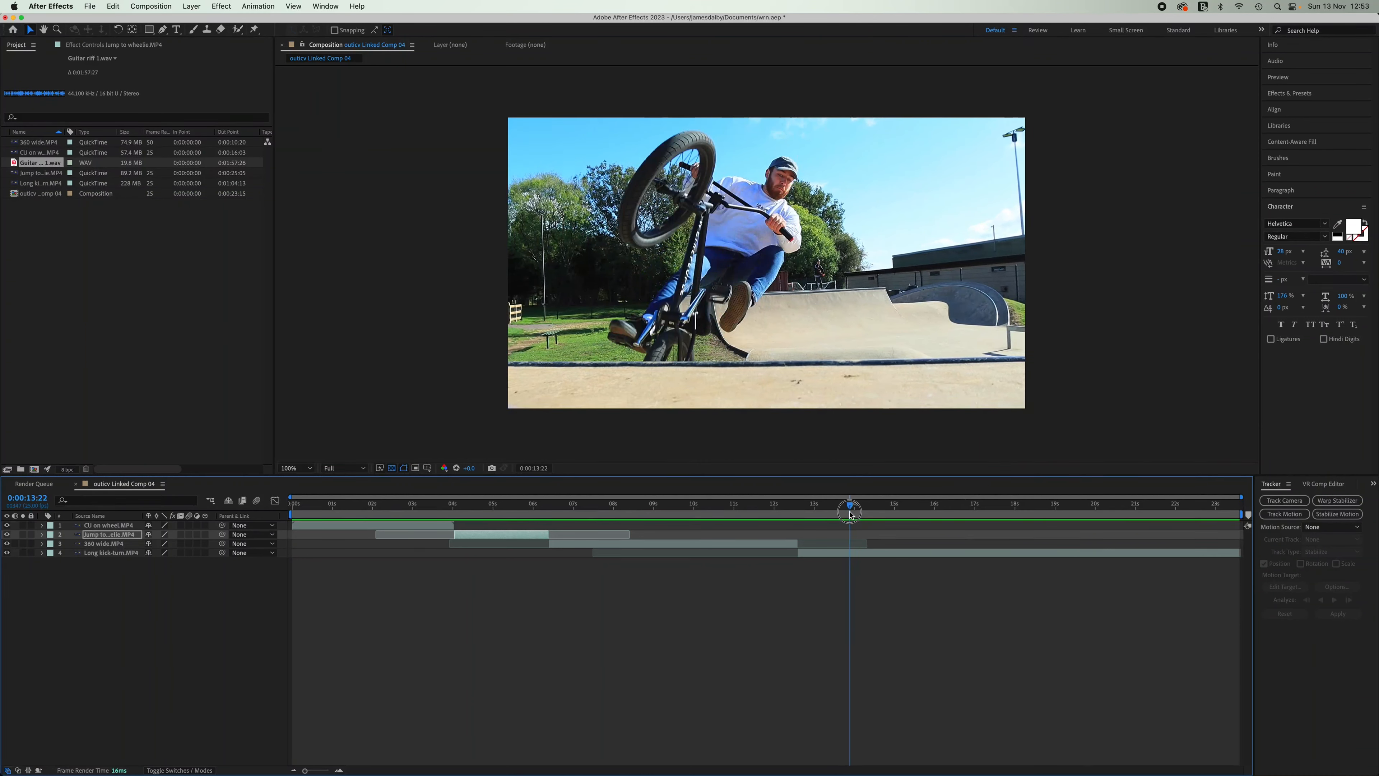
left_click_drag(850, 514, 843, 515)
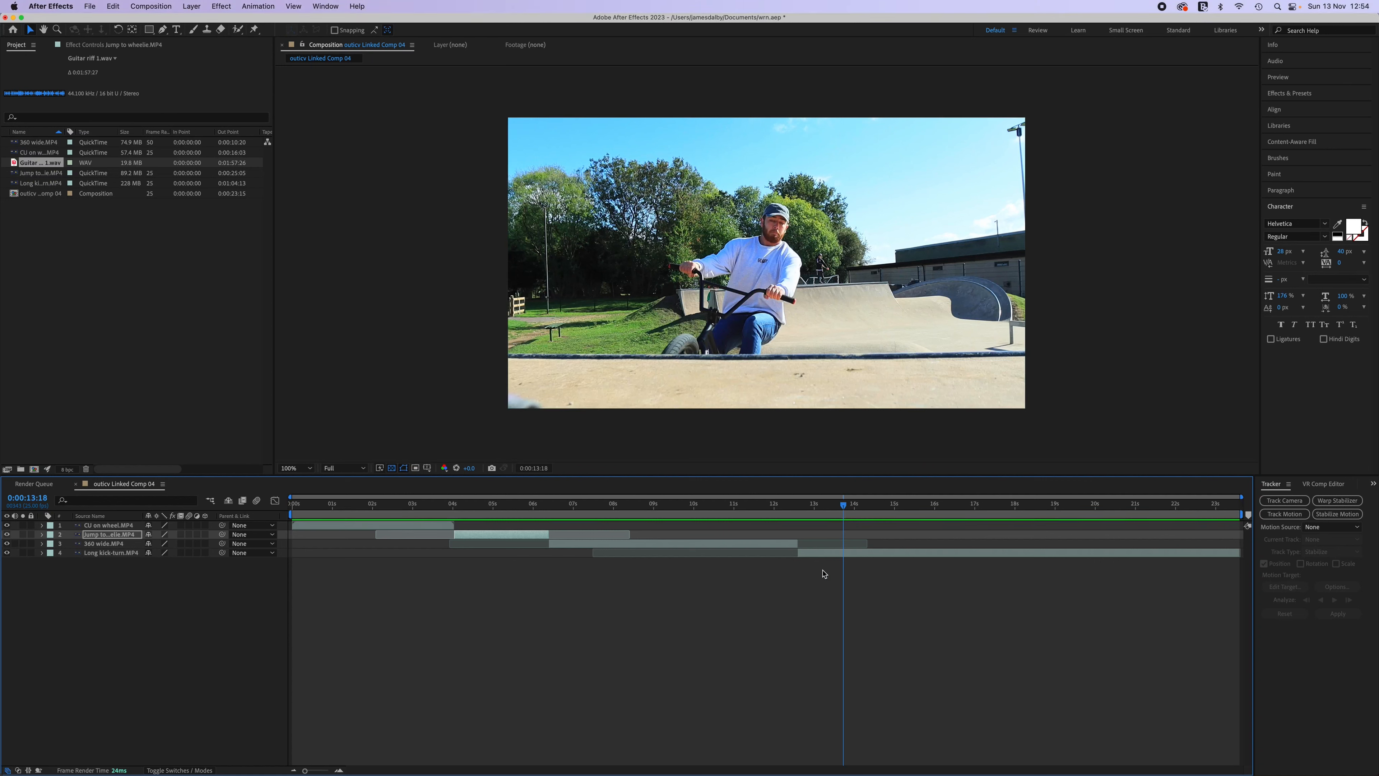
- Enable Time Remapping on the Long kick-turn clip
left_click(871, 553)
right_click(874, 555)
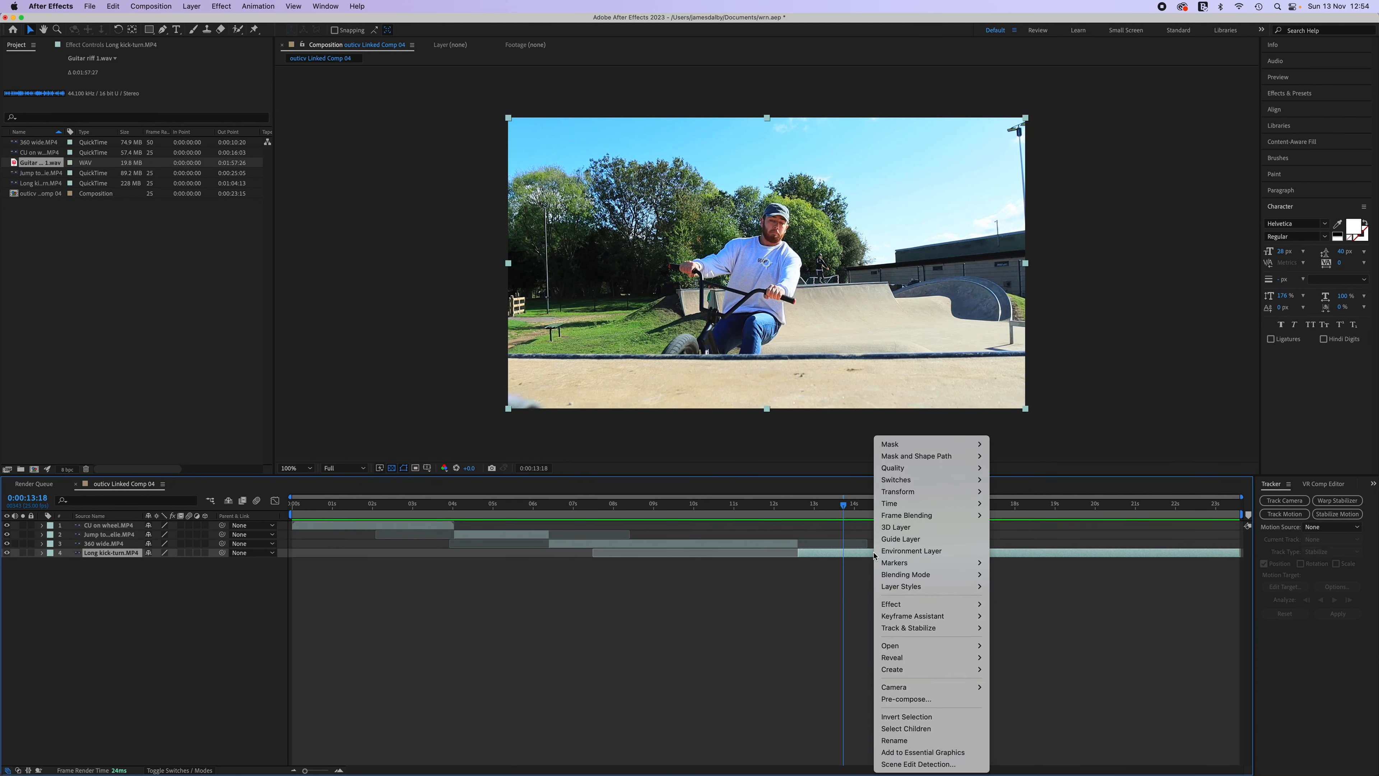
mouse_move(923, 503)
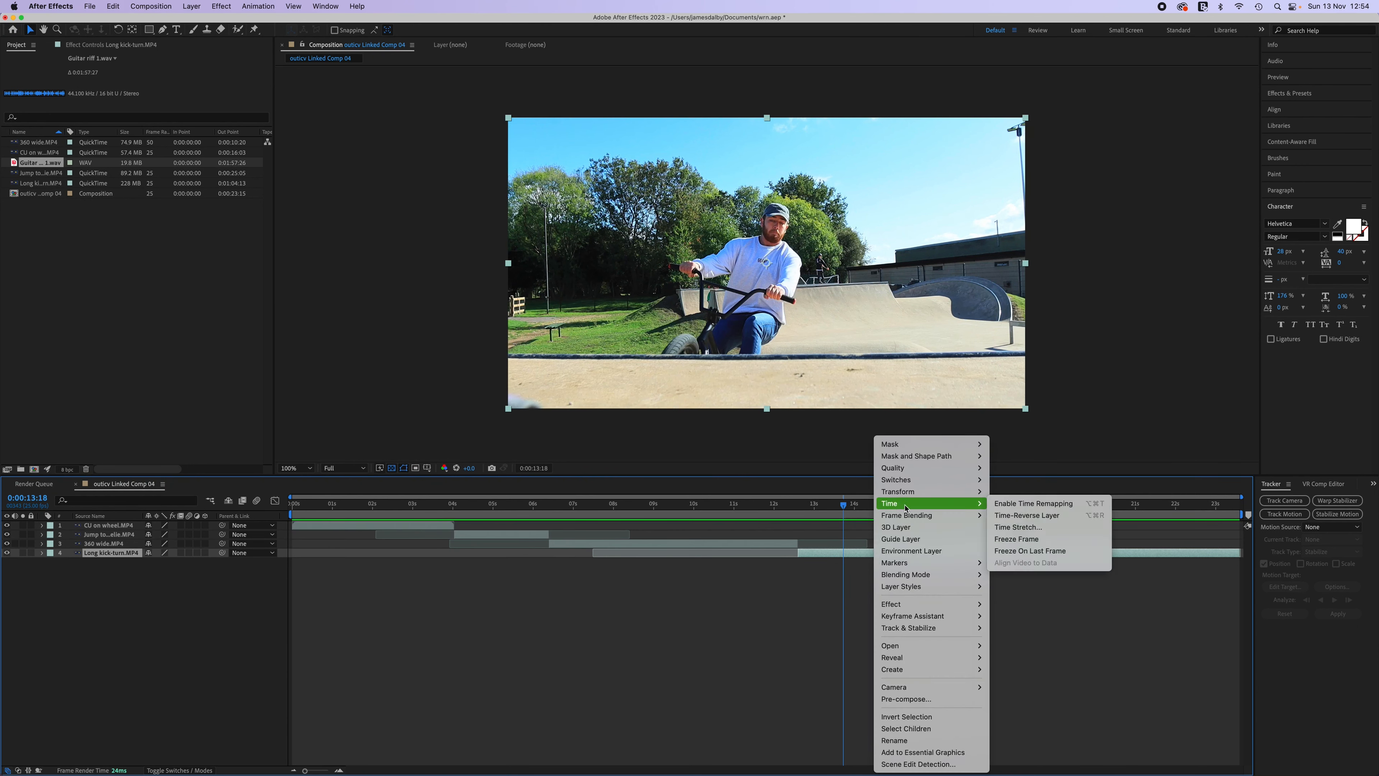
left_click(1048, 505)
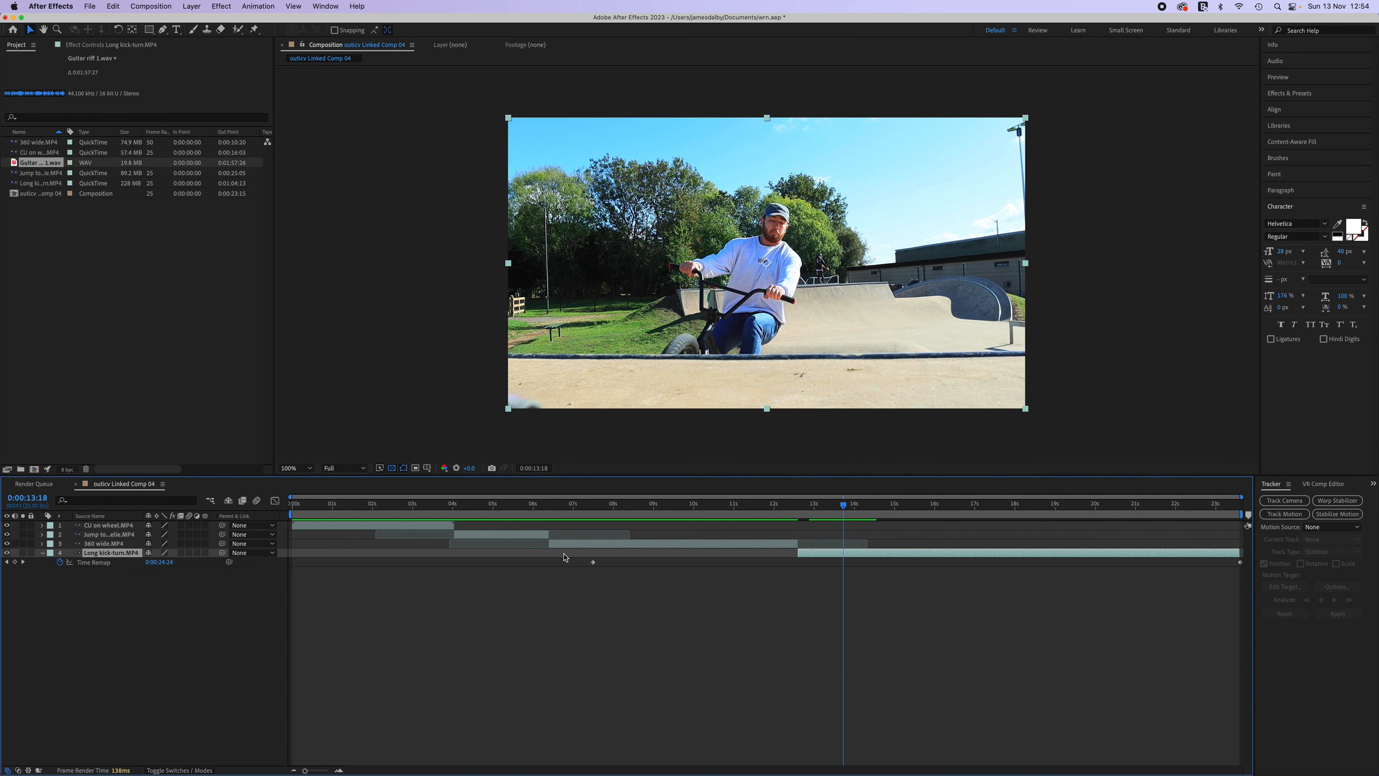
- Add Time Remap keyframes to the Long kick-turn clip at 0:00:14:04 and 0:00:14:21, around the kick-turn
mouse_move(845, 510)
left_mouse_down()
mouse_move(656, 511)
mouse_move(860, 530)
left_mouse_up()
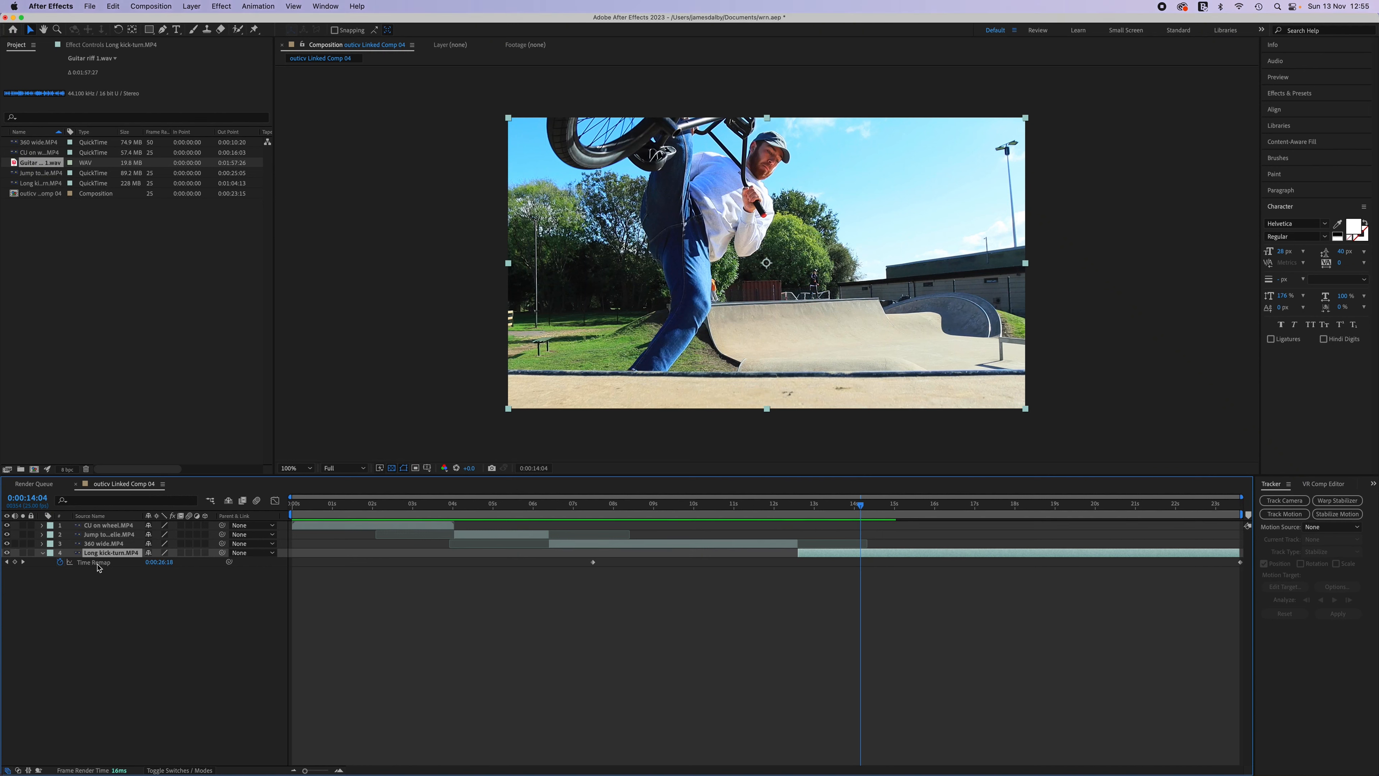
left_click(16, 562)
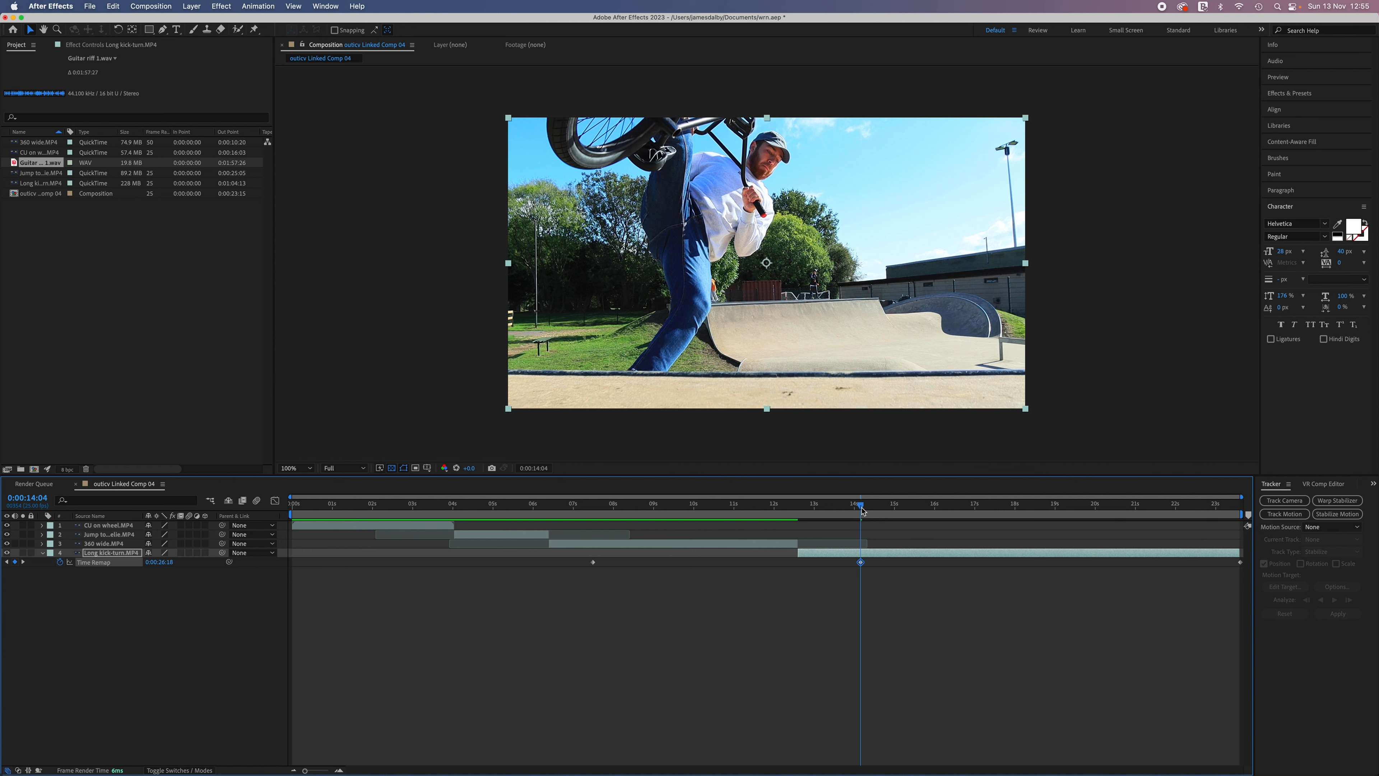
left_click_drag(863, 510, 889, 514)
left_click(15, 562)
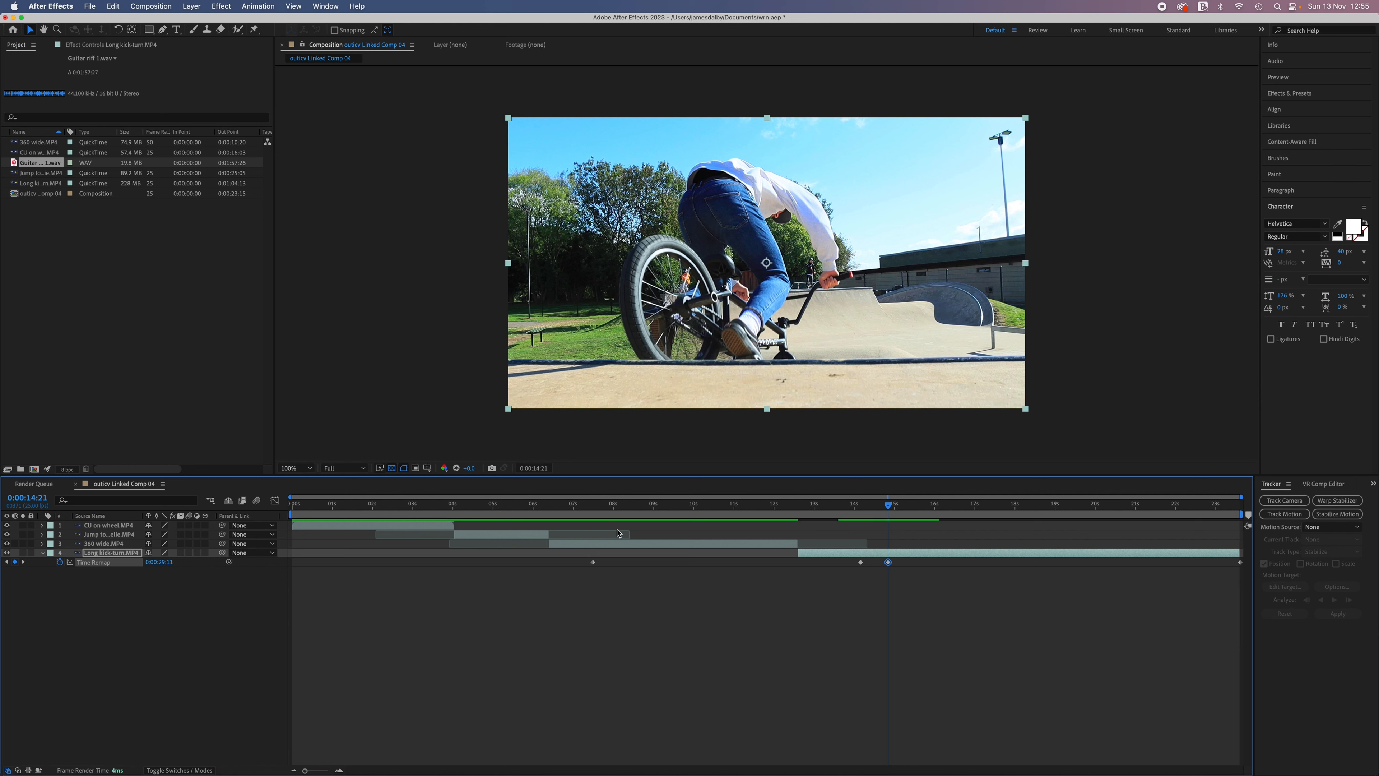
- Set the composition's duration to 0:01:23:15
left_click(150, 6)
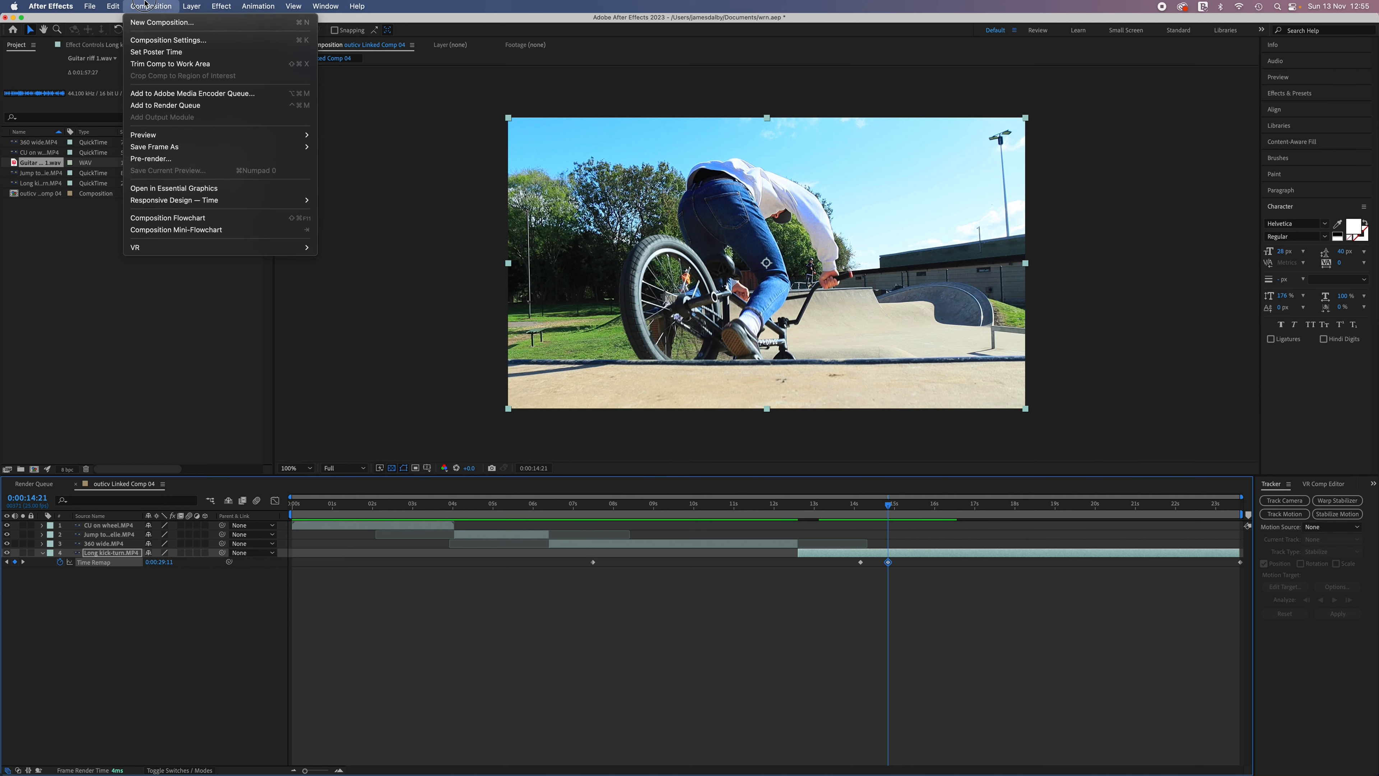
left_click(185, 40)
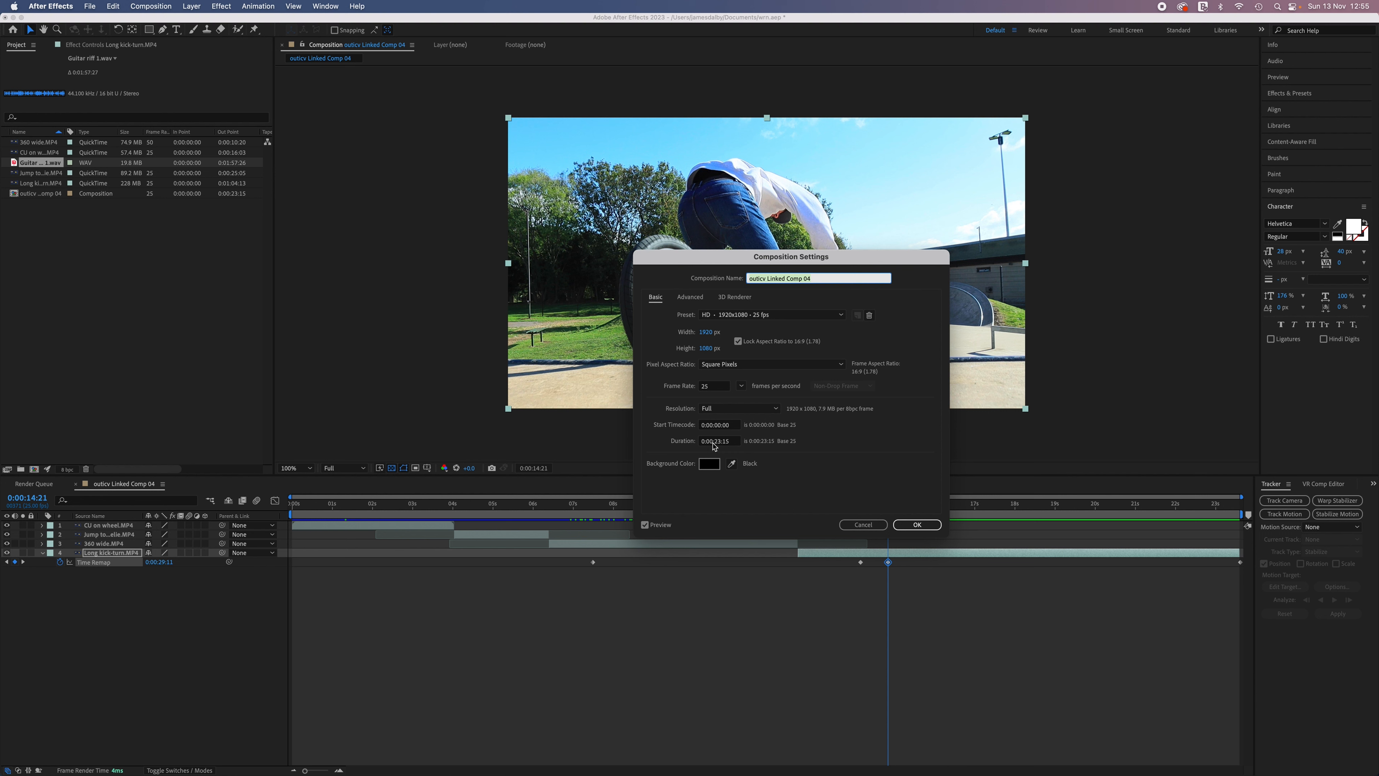
left_click(713, 443)
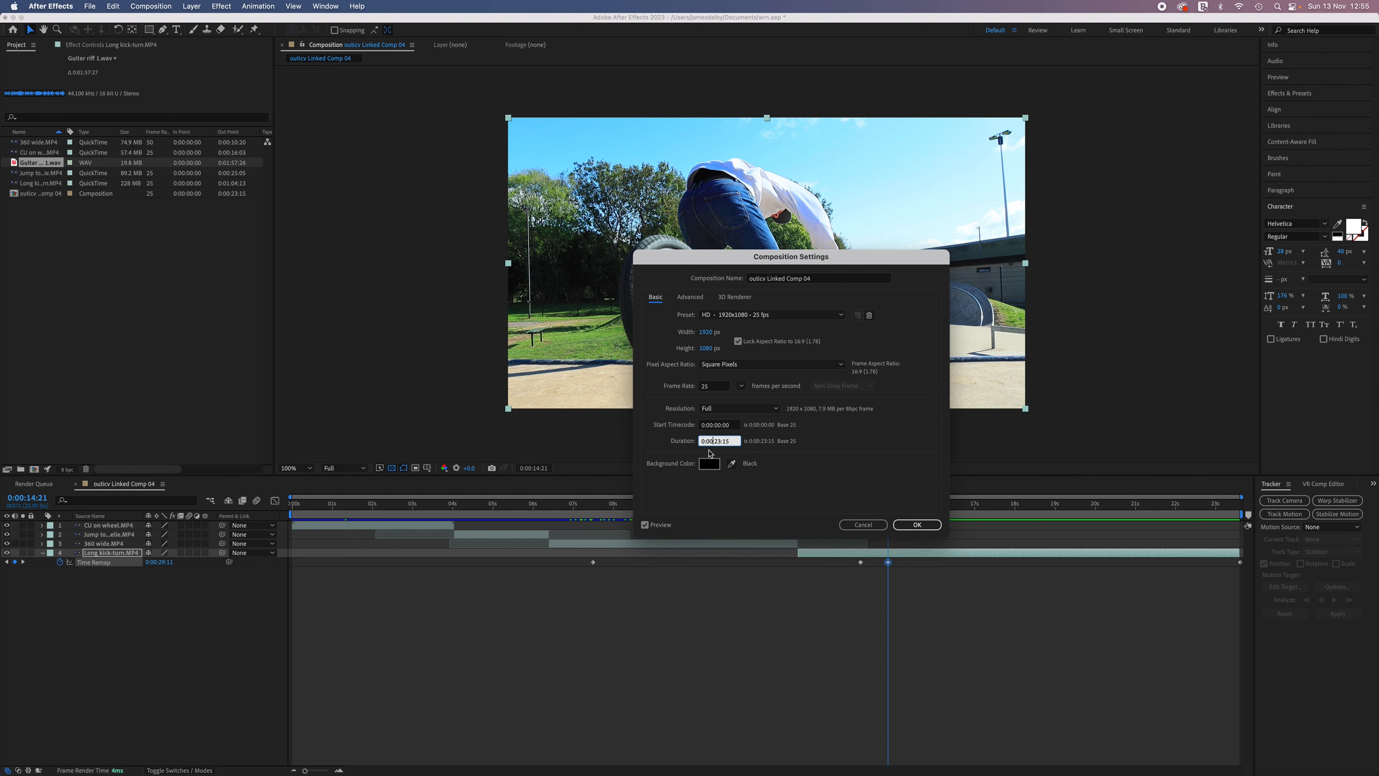
type("1")
left_click(917, 524)
- Shift the last two Time Remap keyframes together so the 0:00:14:21 one lands at about 0:00:17:00, and play back from 0:00:12:10
left_click_drag(322, 771, 312, 771)
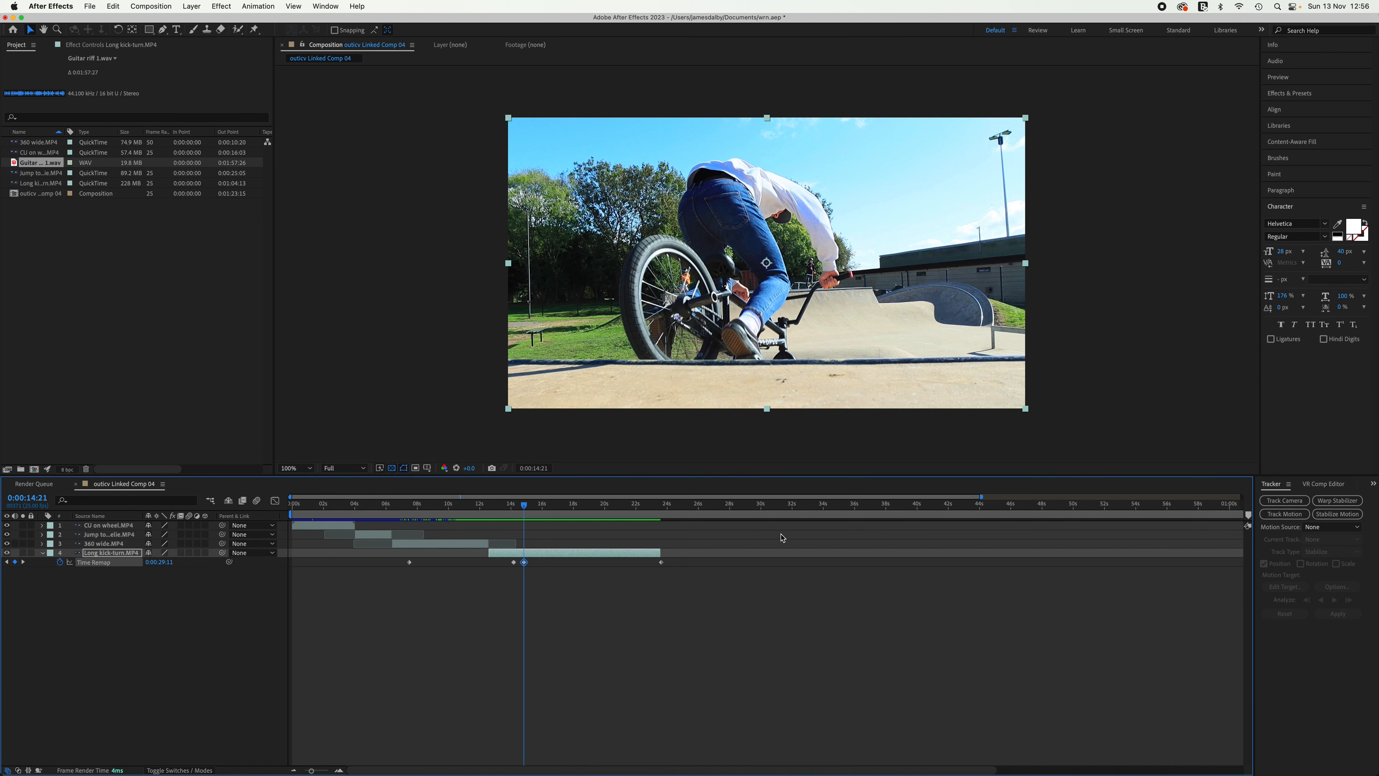
left_click_drag(312, 771, 322, 773)
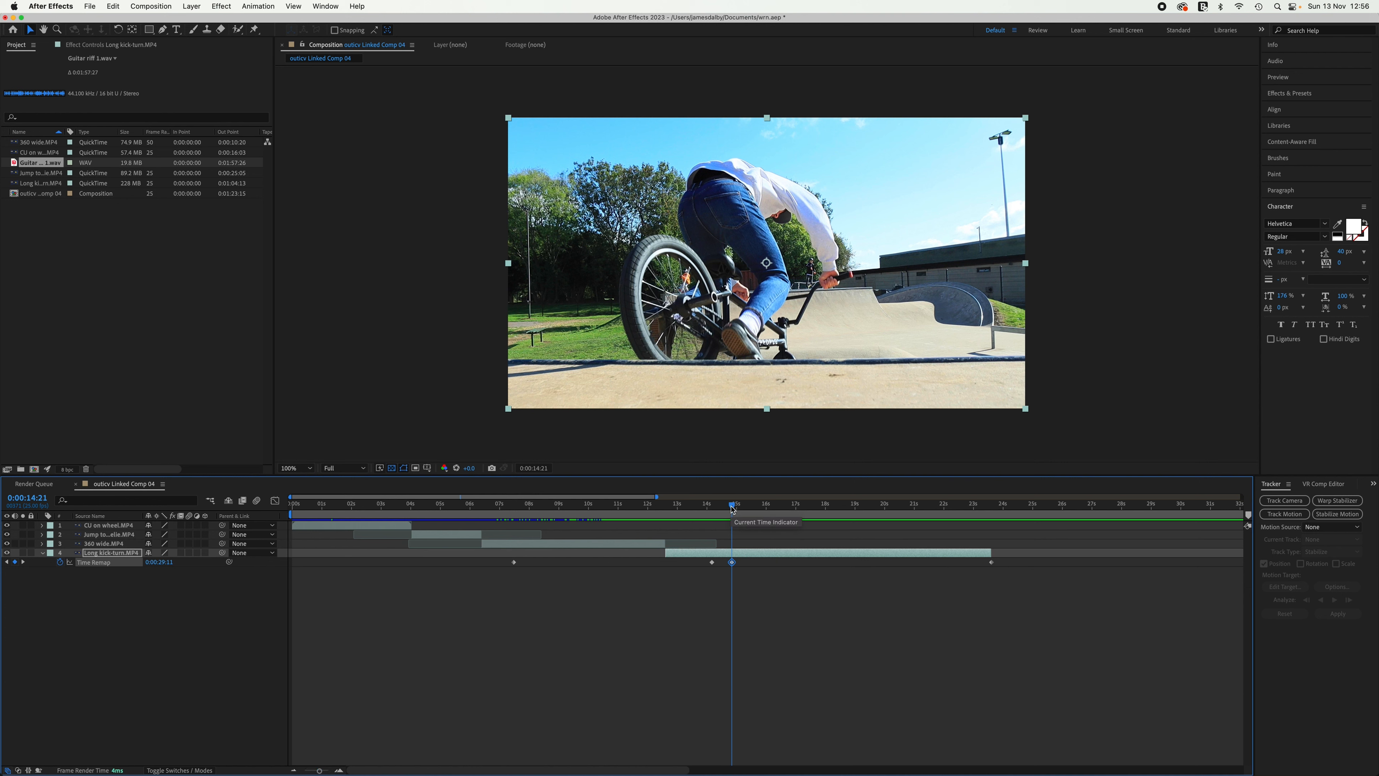
left_click_drag(733, 509, 733, 510)
left_click(759, 614)
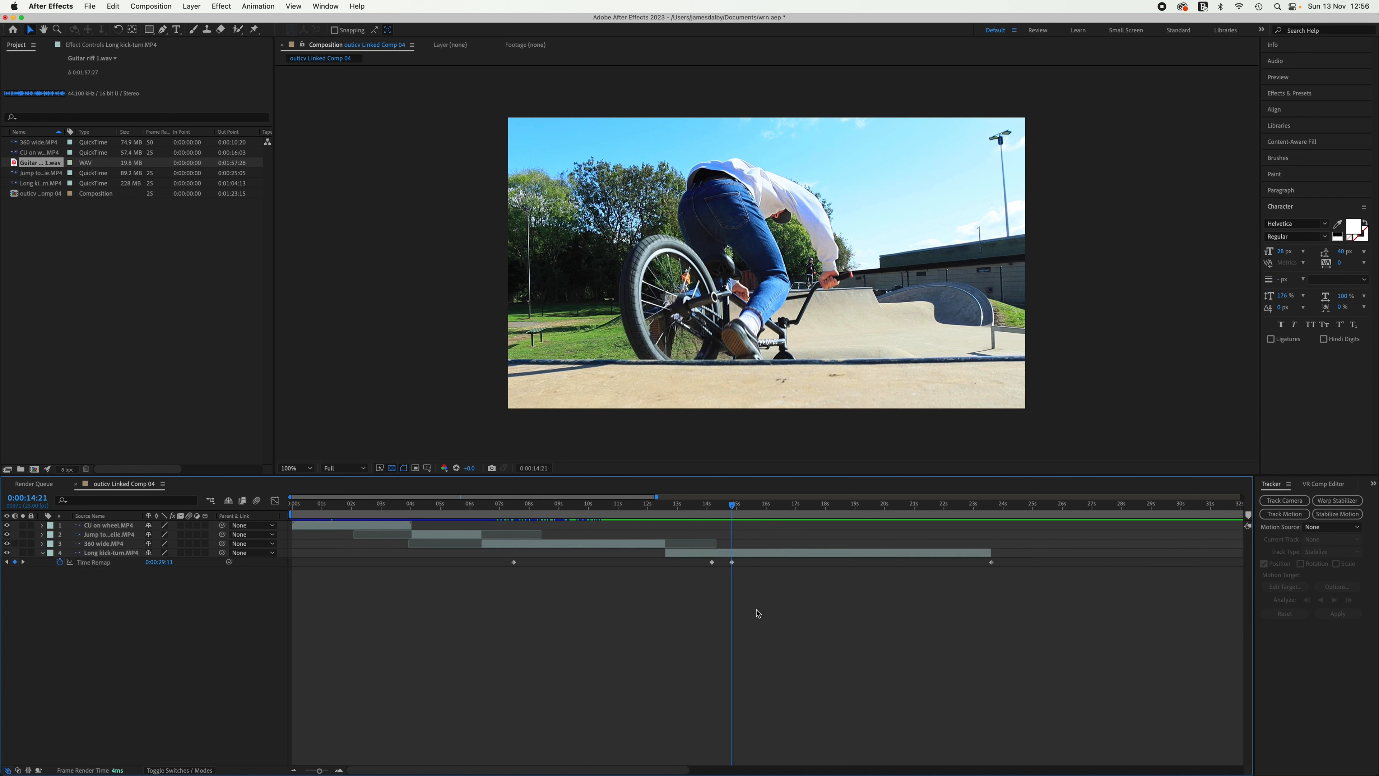
left_click_drag(723, 629, 1014, 563)
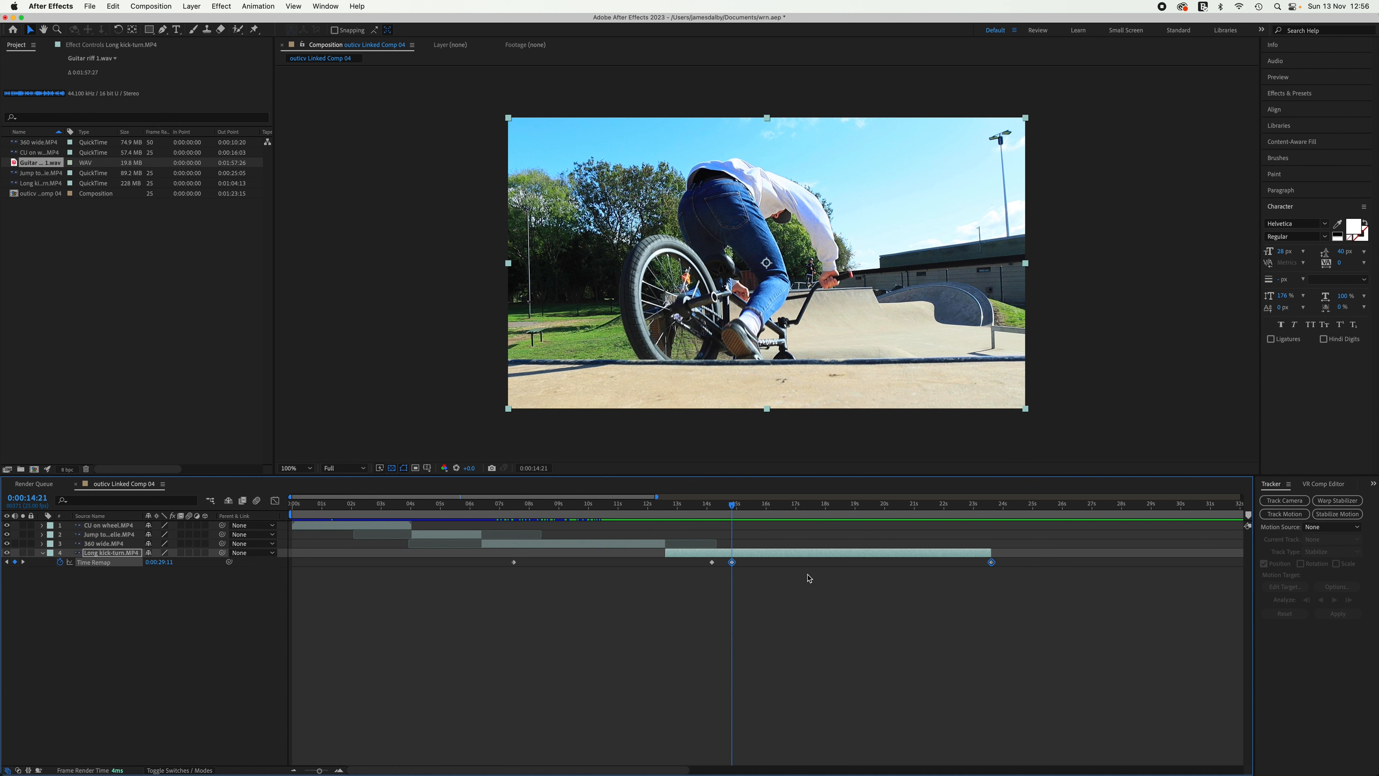
left_click_drag(992, 563, 1058, 568)
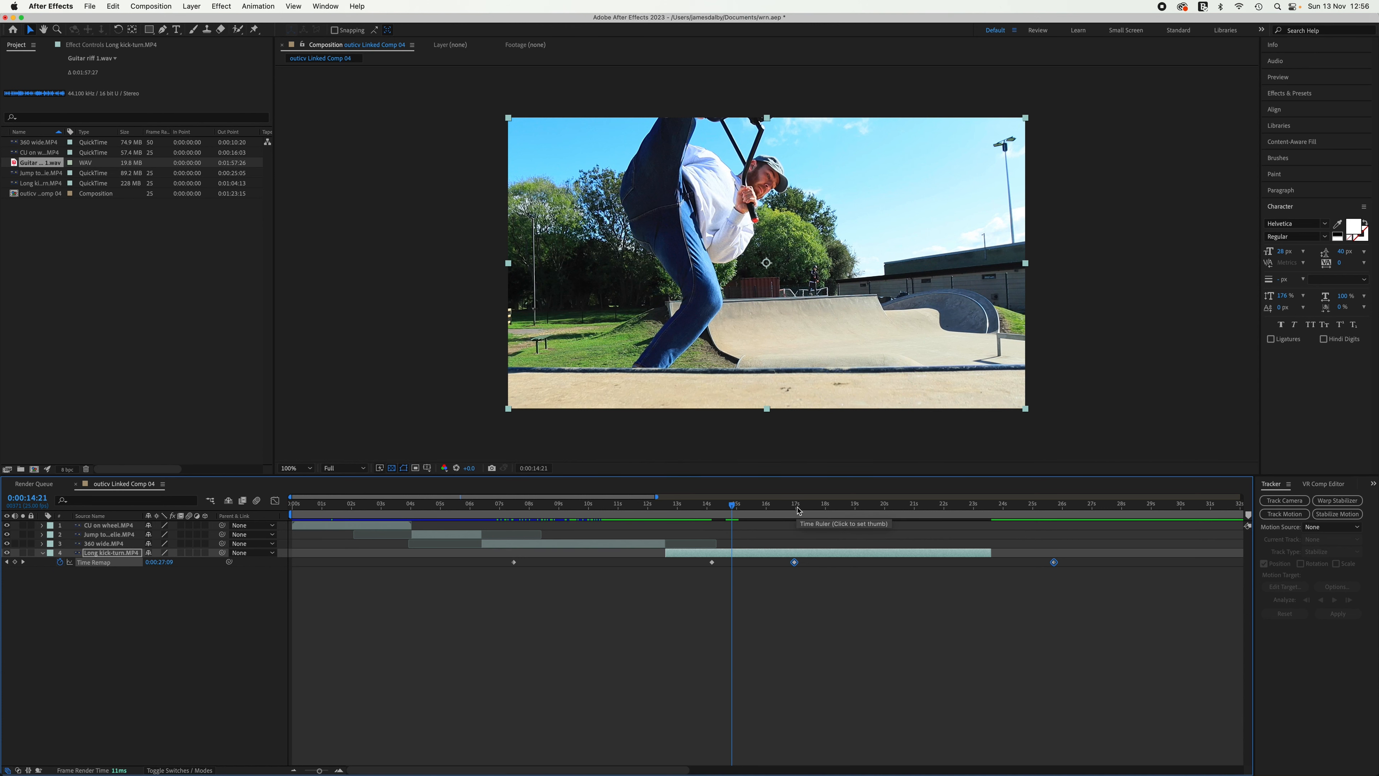
left_click_drag(723, 506, 660, 513)
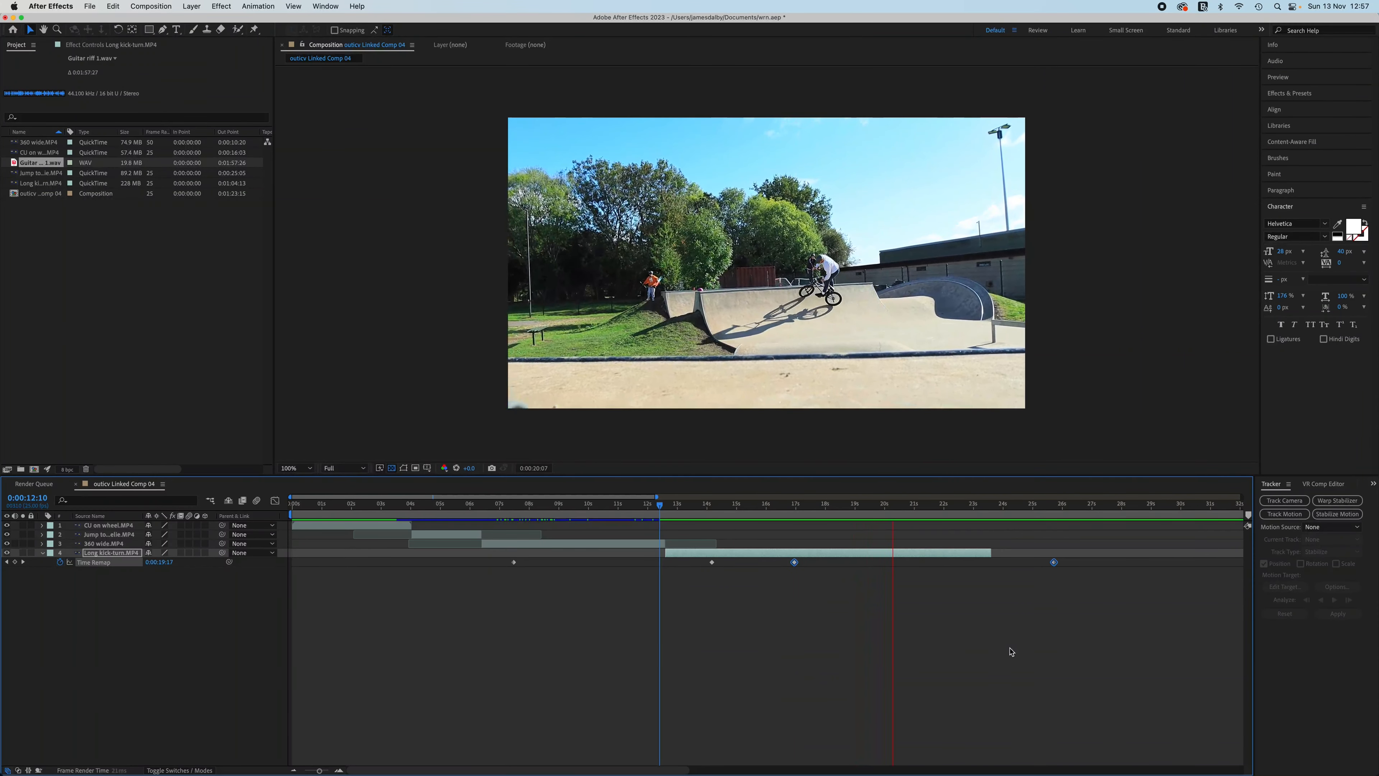
left_click(1001, 656)
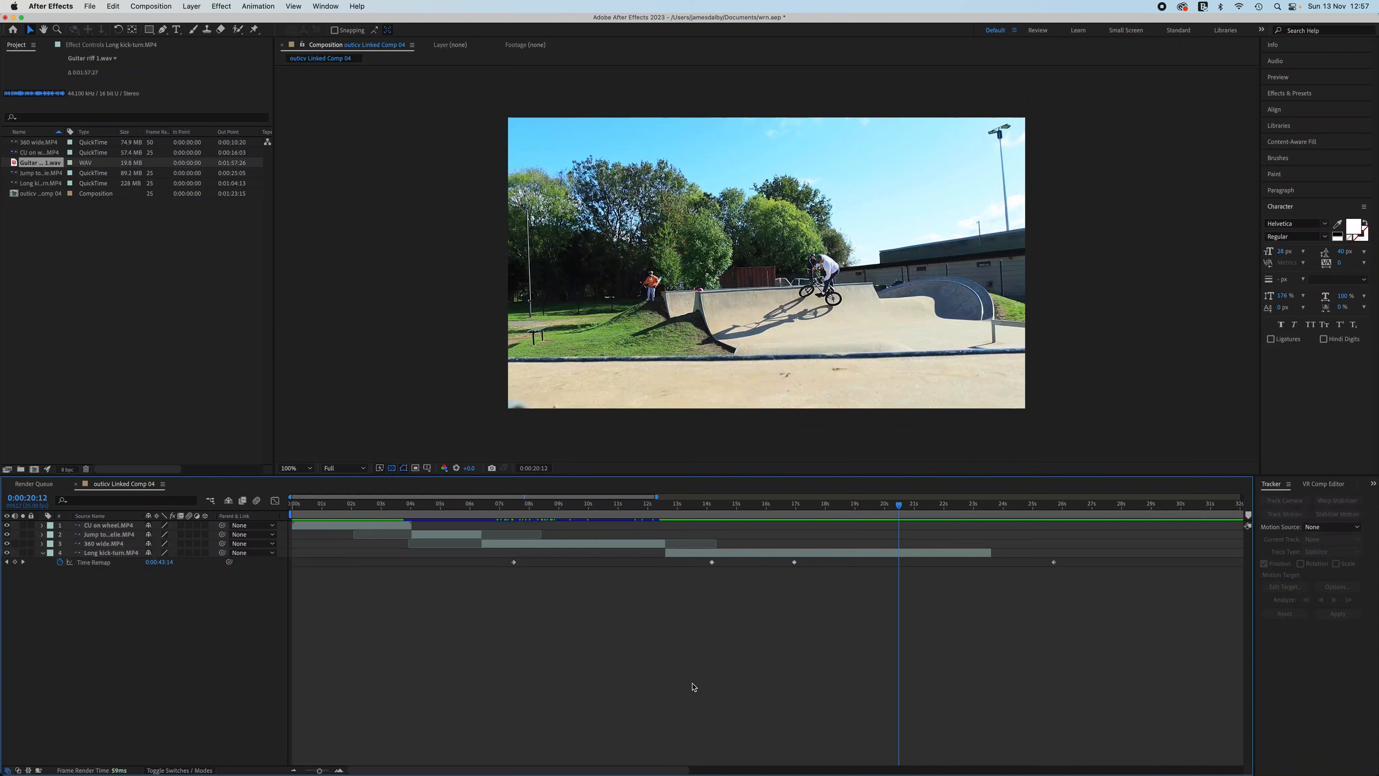
left_click(794, 563)
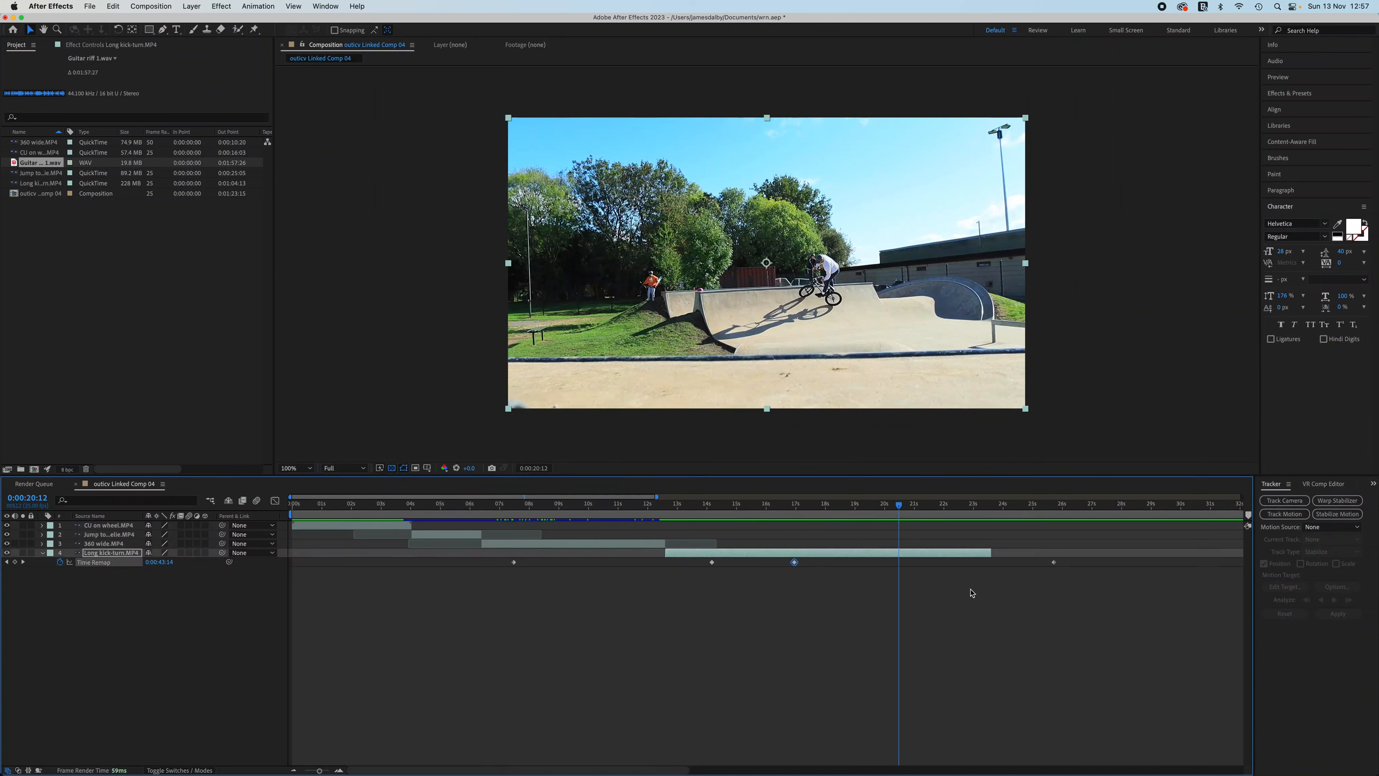
left_click(696, 635)
left_click_drag(796, 564, 797, 564)
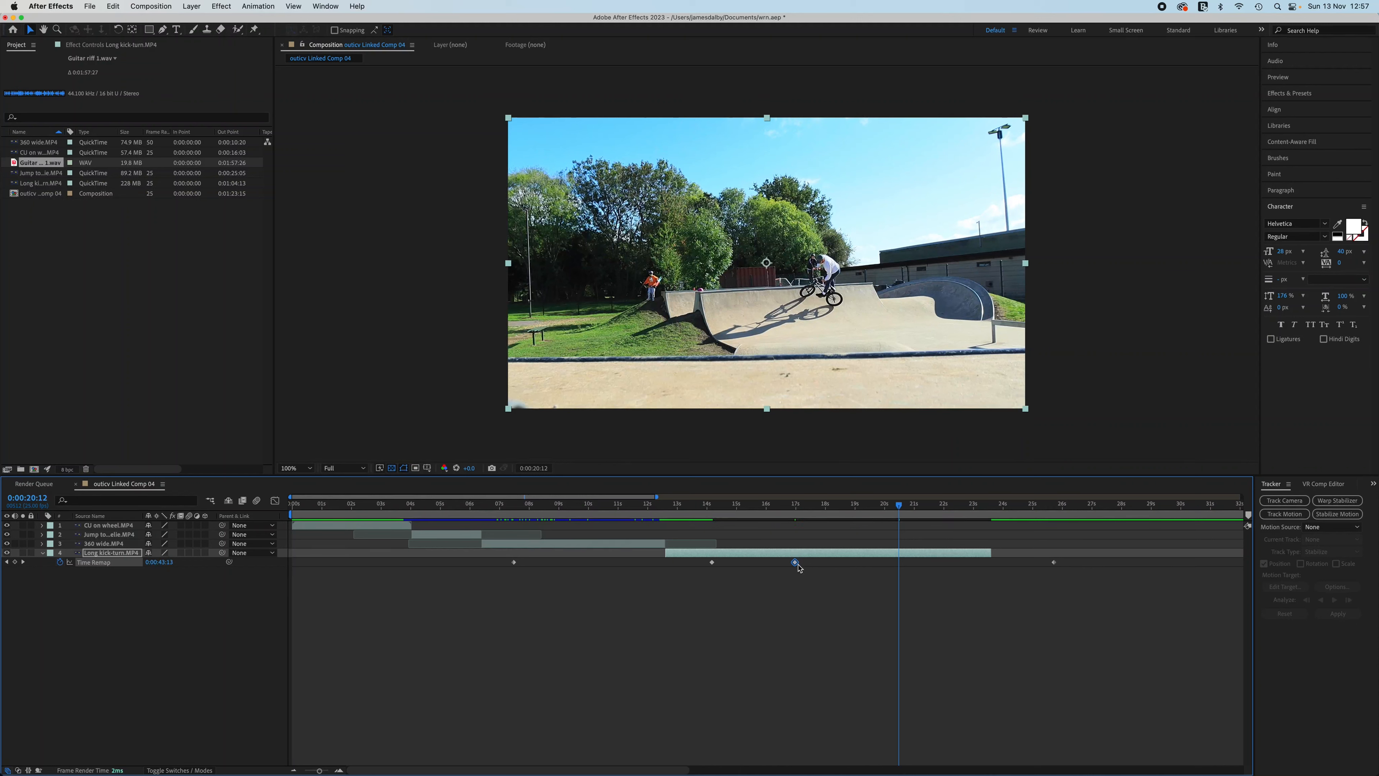
key("super+z")
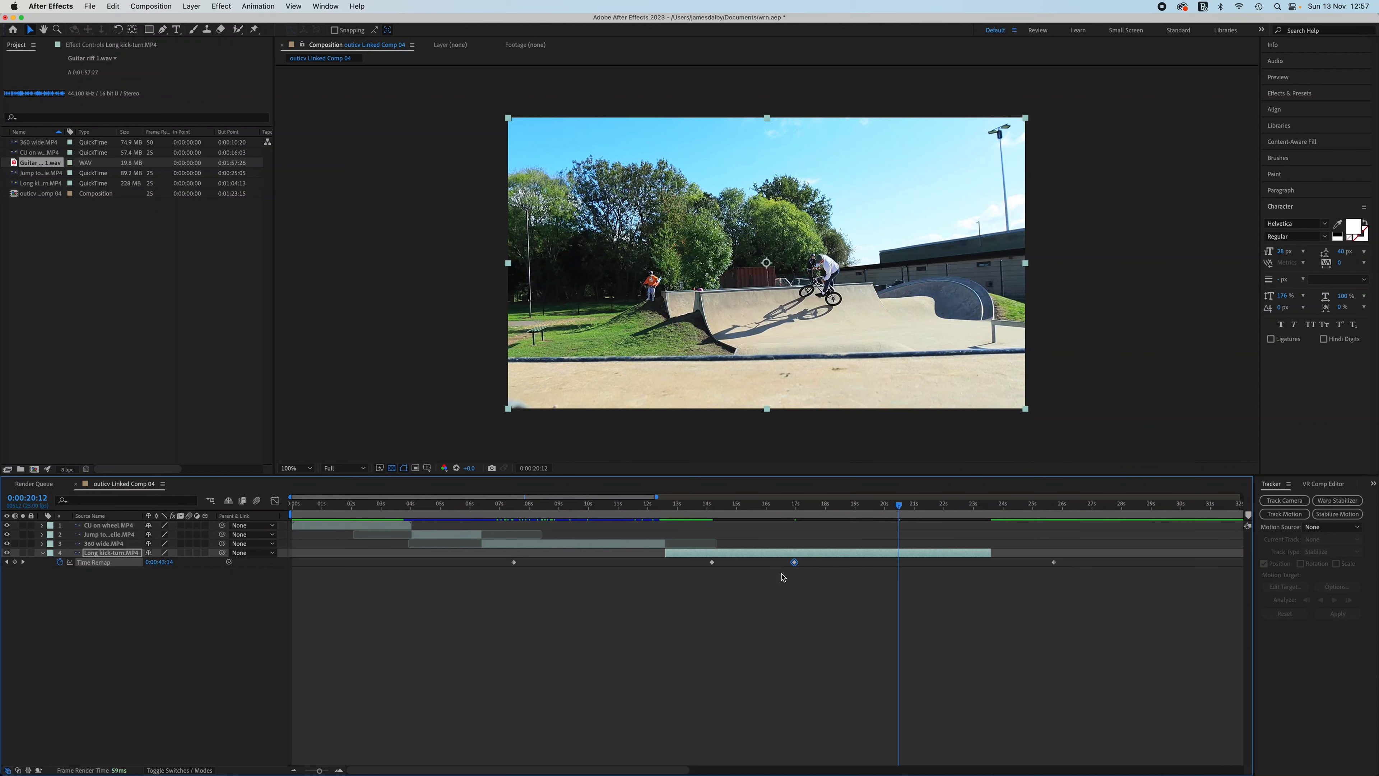
- Show the Long kick-turn clip's Time Remap curve in the Graph Editor, checking the speed graph before returning to the value graph
left_click(275, 501)
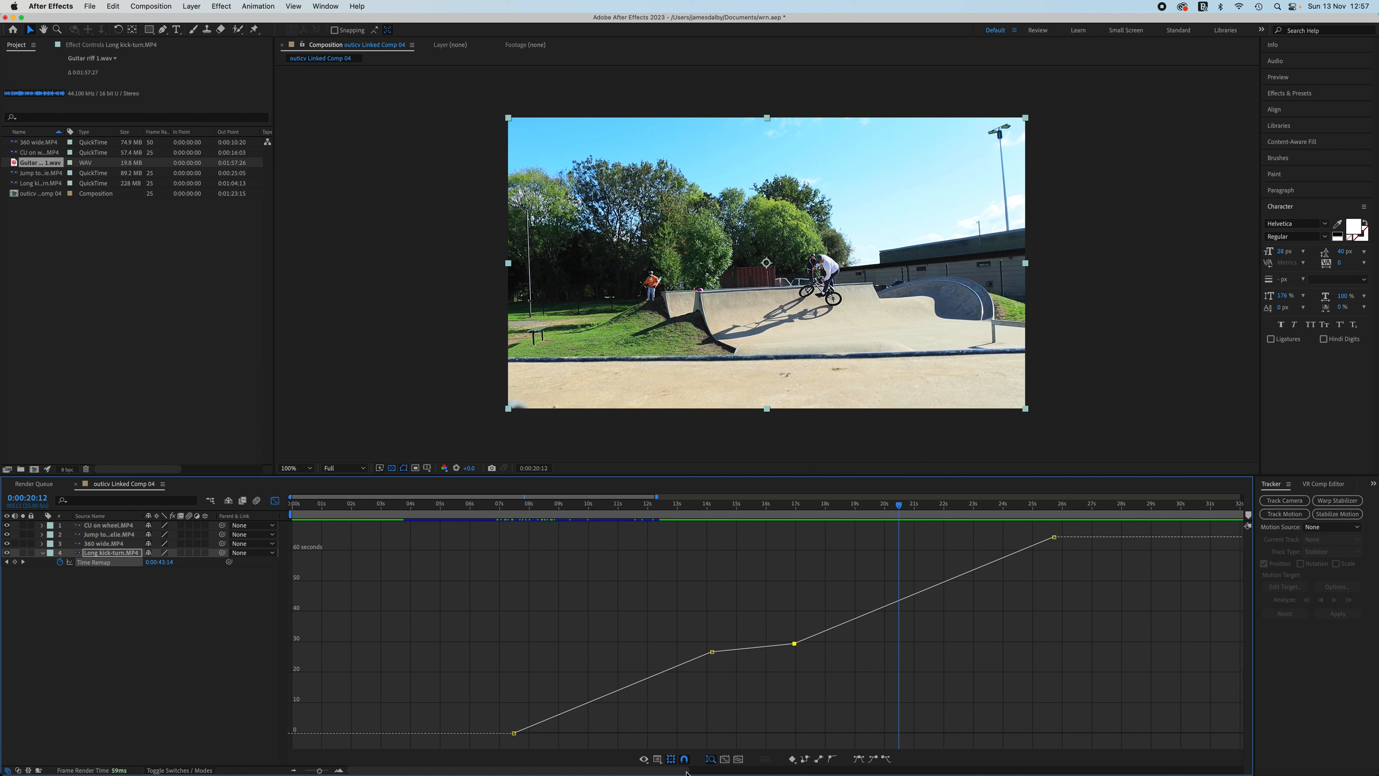
left_click(657, 759)
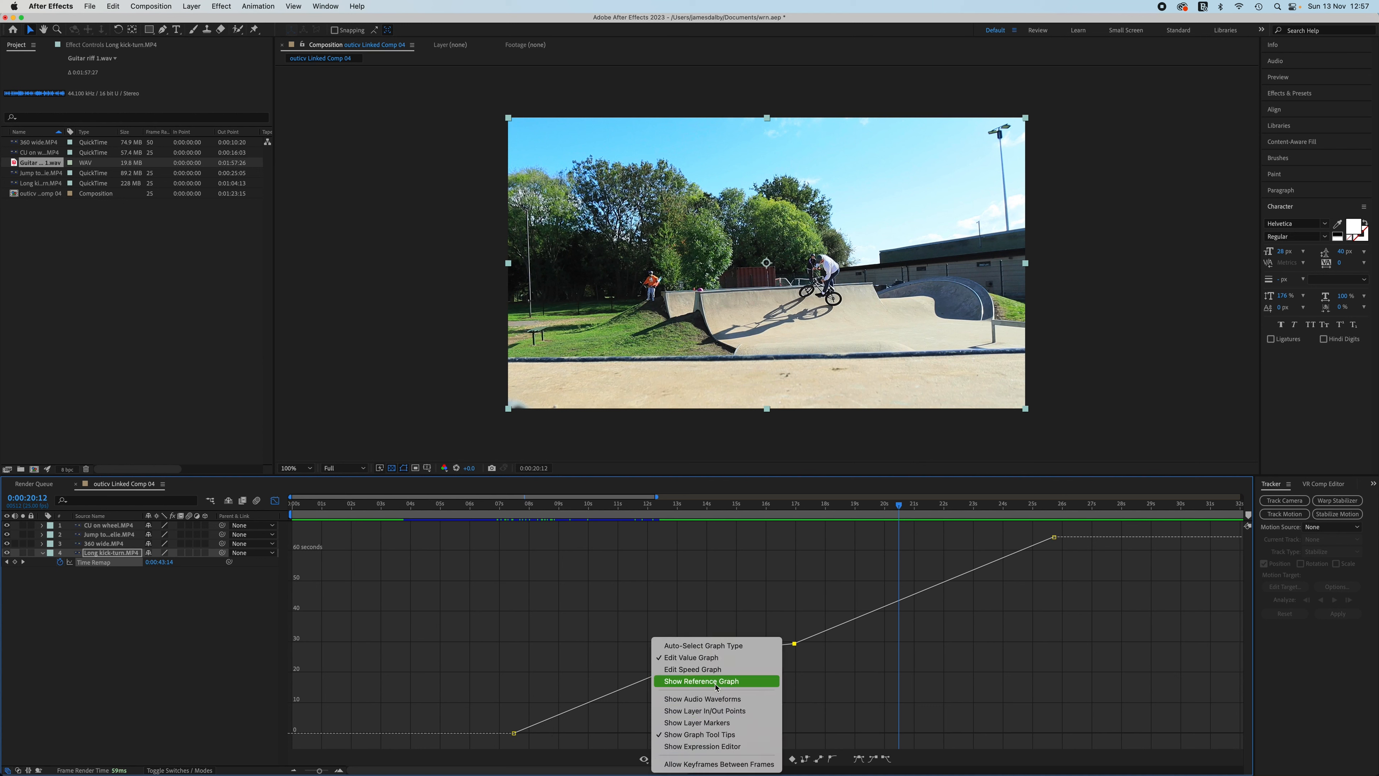
left_click(736, 670)
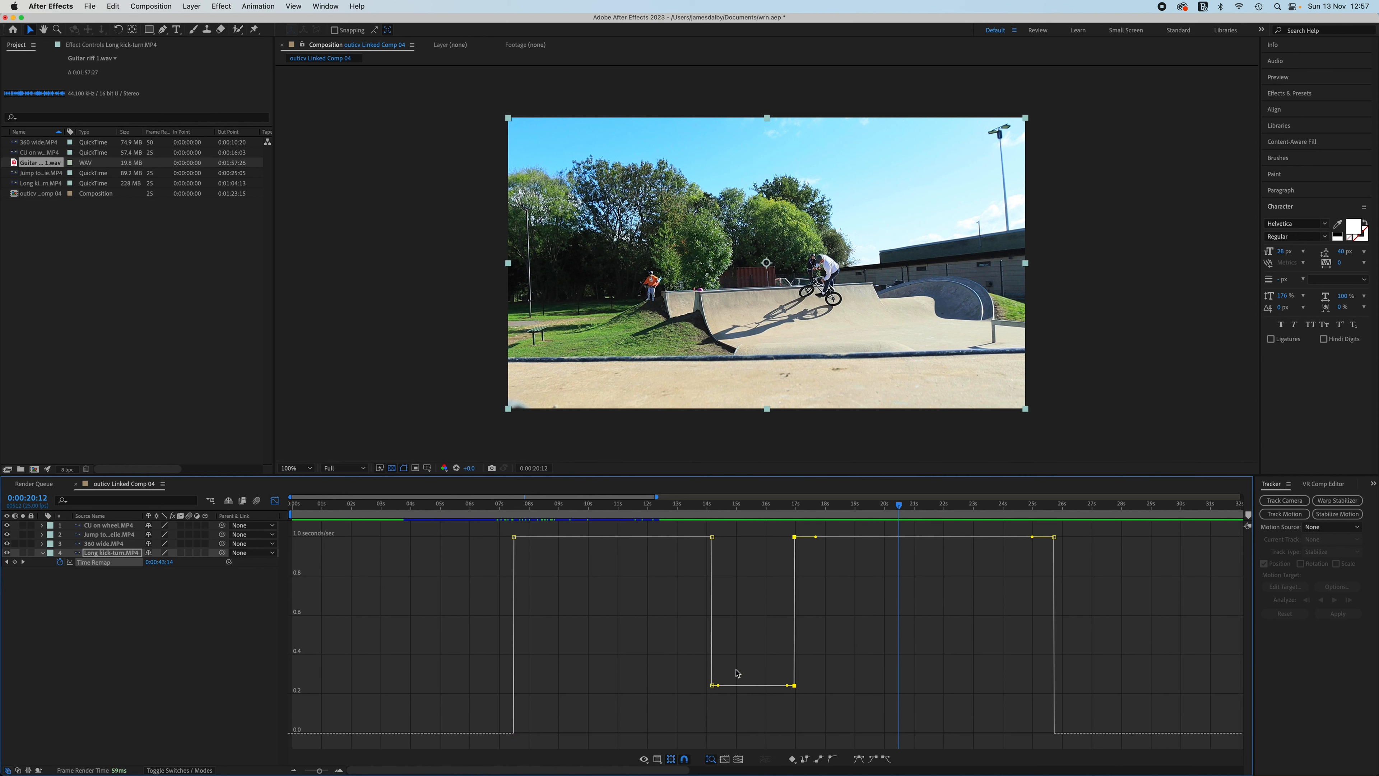
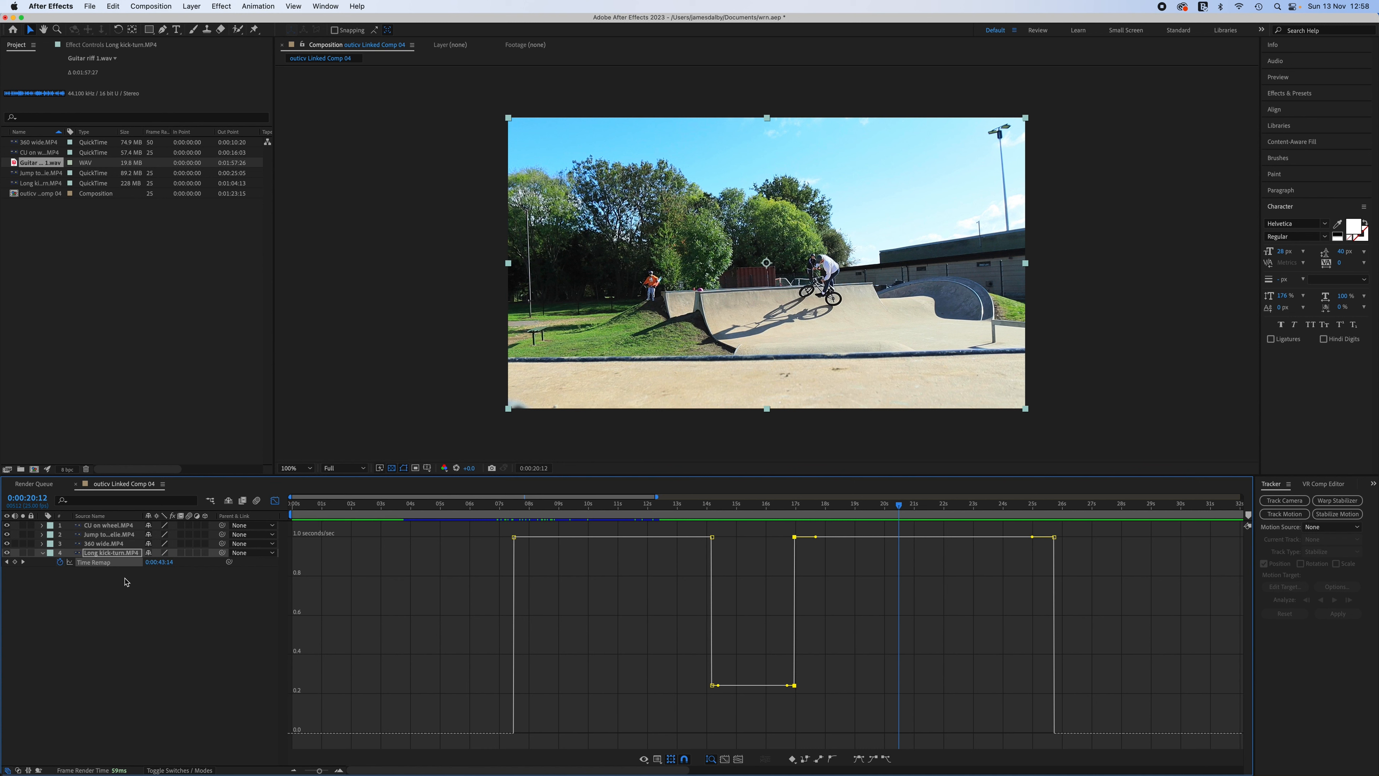
left_click(644, 759)
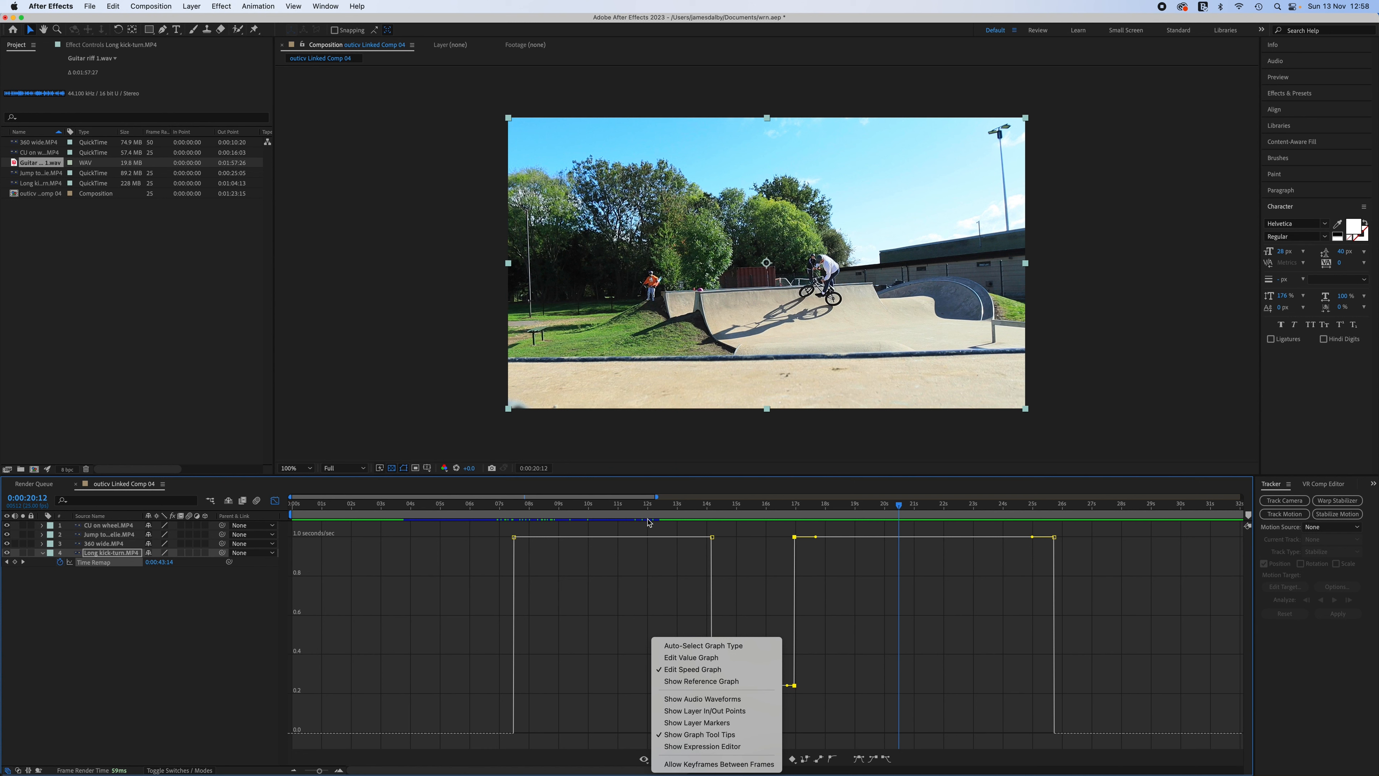
left_click(728, 658)
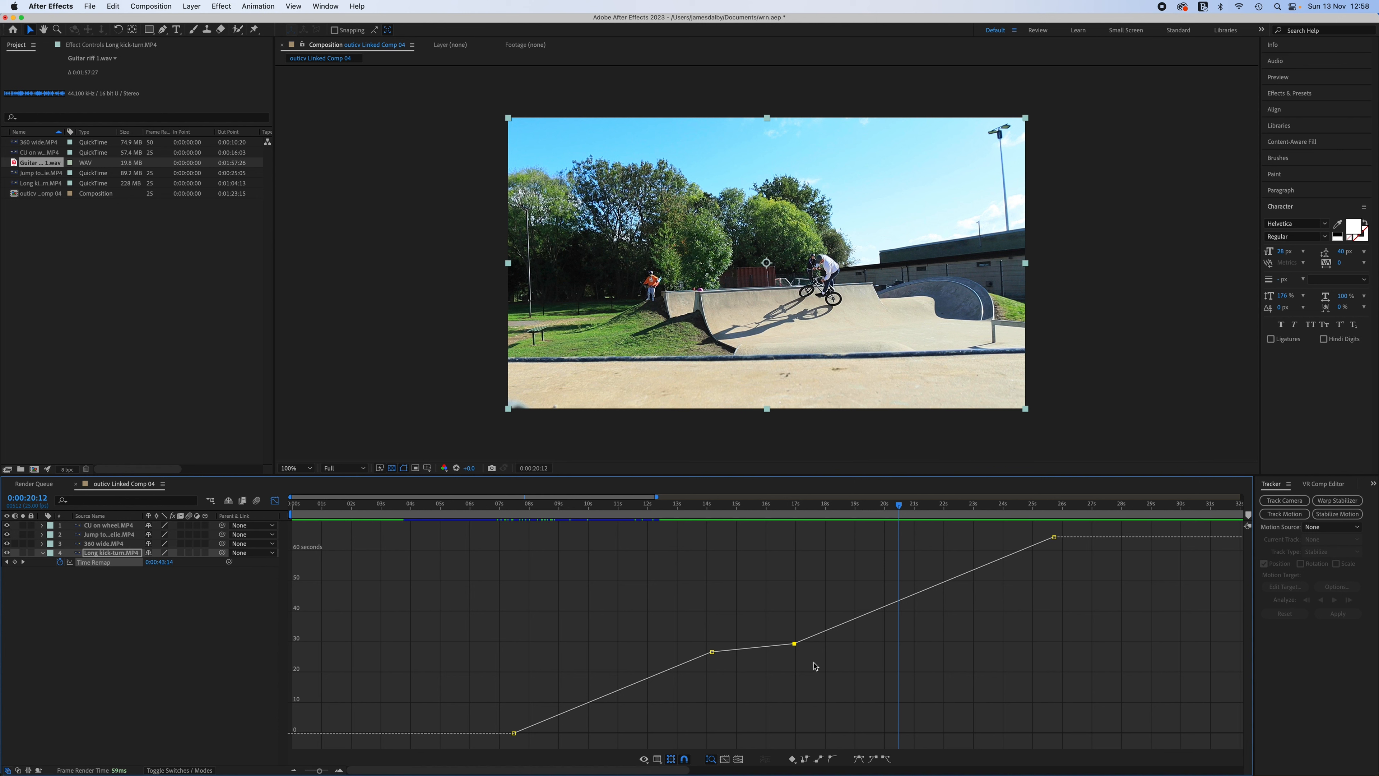
- Apply Easy Ease In to the Time Remap keyframe at about 0:00:17:00 and Easy Ease Out to the one at 0:00:14:04
left_click(873, 759)
left_click(712, 653)
left_click(885, 759)
- Play back the eased slow-motion section of the Long kick-turn clip from 0:00:13:07
left_click_drag(319, 770, 322, 771)
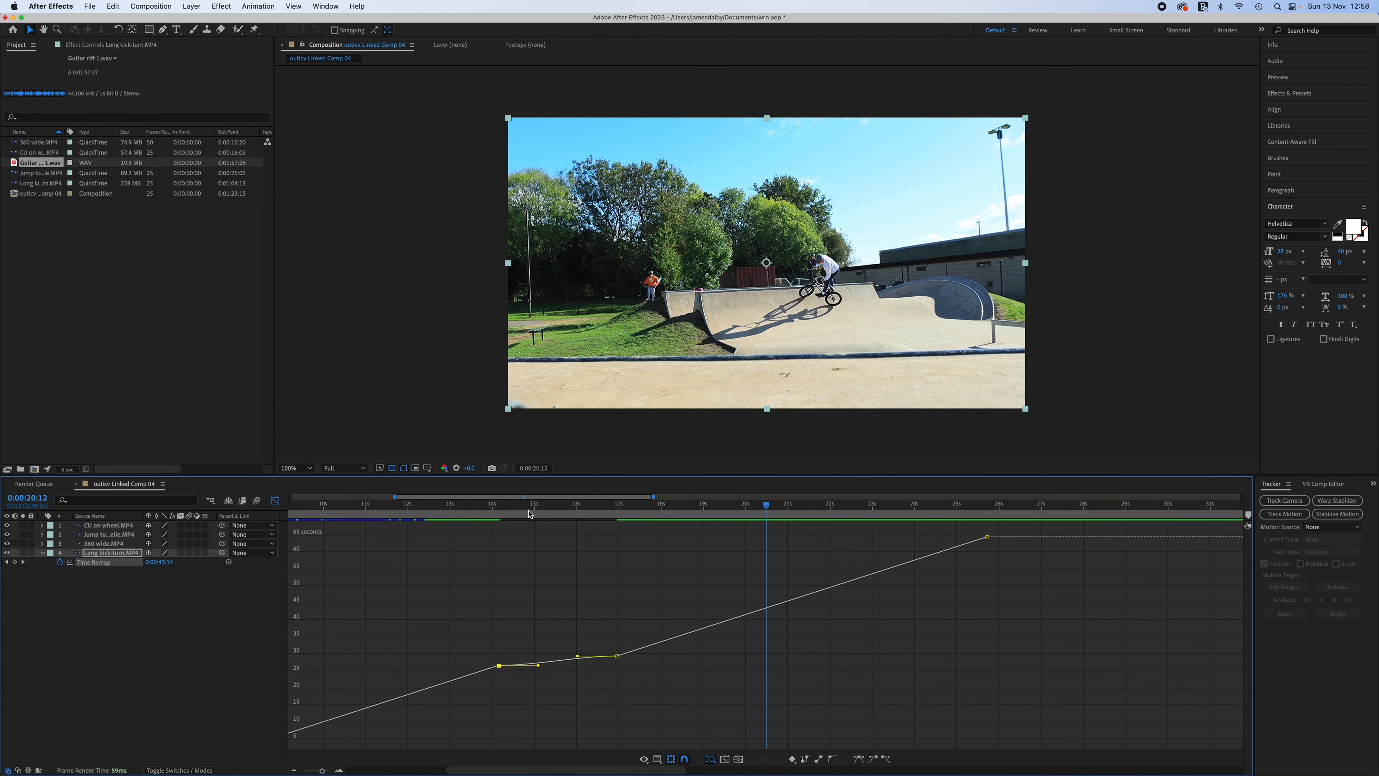
left_click_drag(532, 513, 463, 515)
key("space")
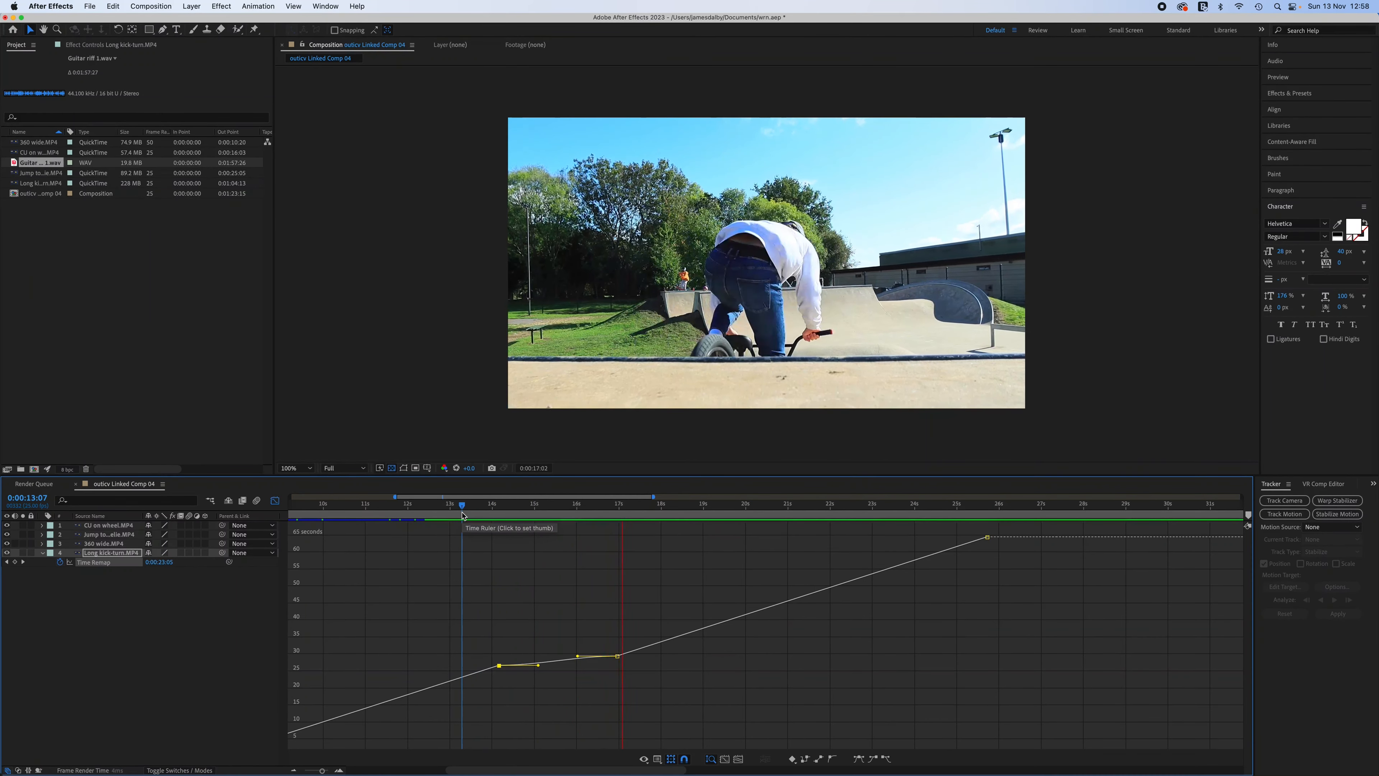
key("space")
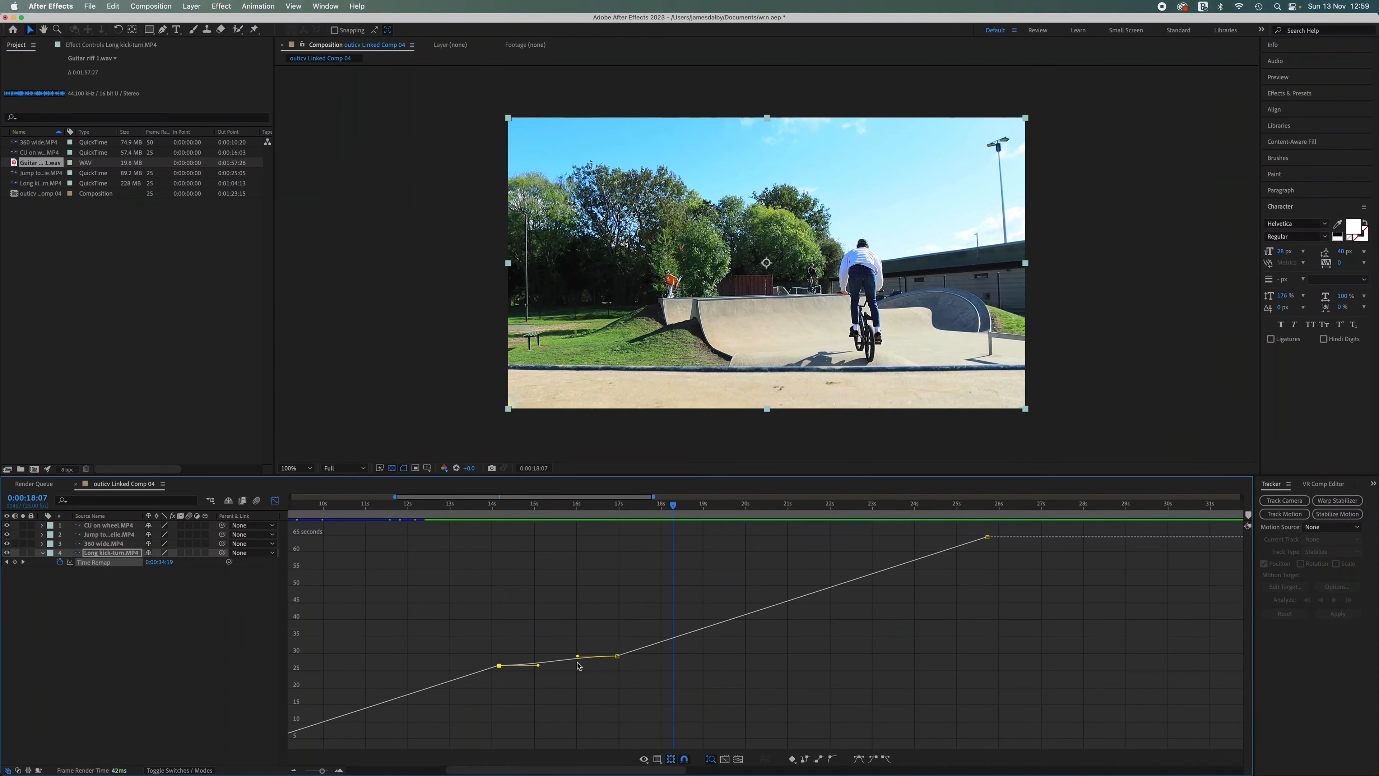
- Angle the facing Bezier handles of the two kick-turn keyframes along the neighbouring slopes, so the Time Remap curve flattens smoothly between them
scroll(578, 664, "right", 1)
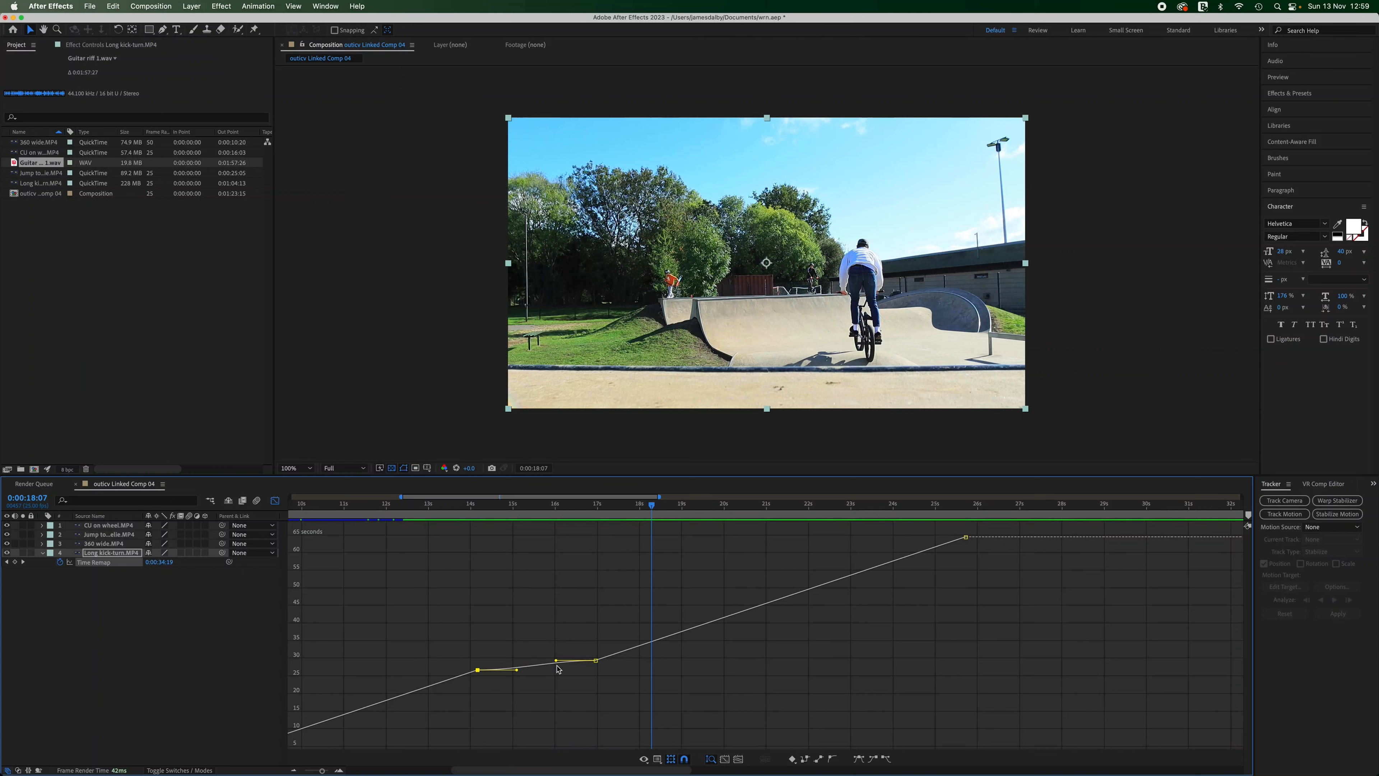
left_click_drag(558, 664, 568, 671)
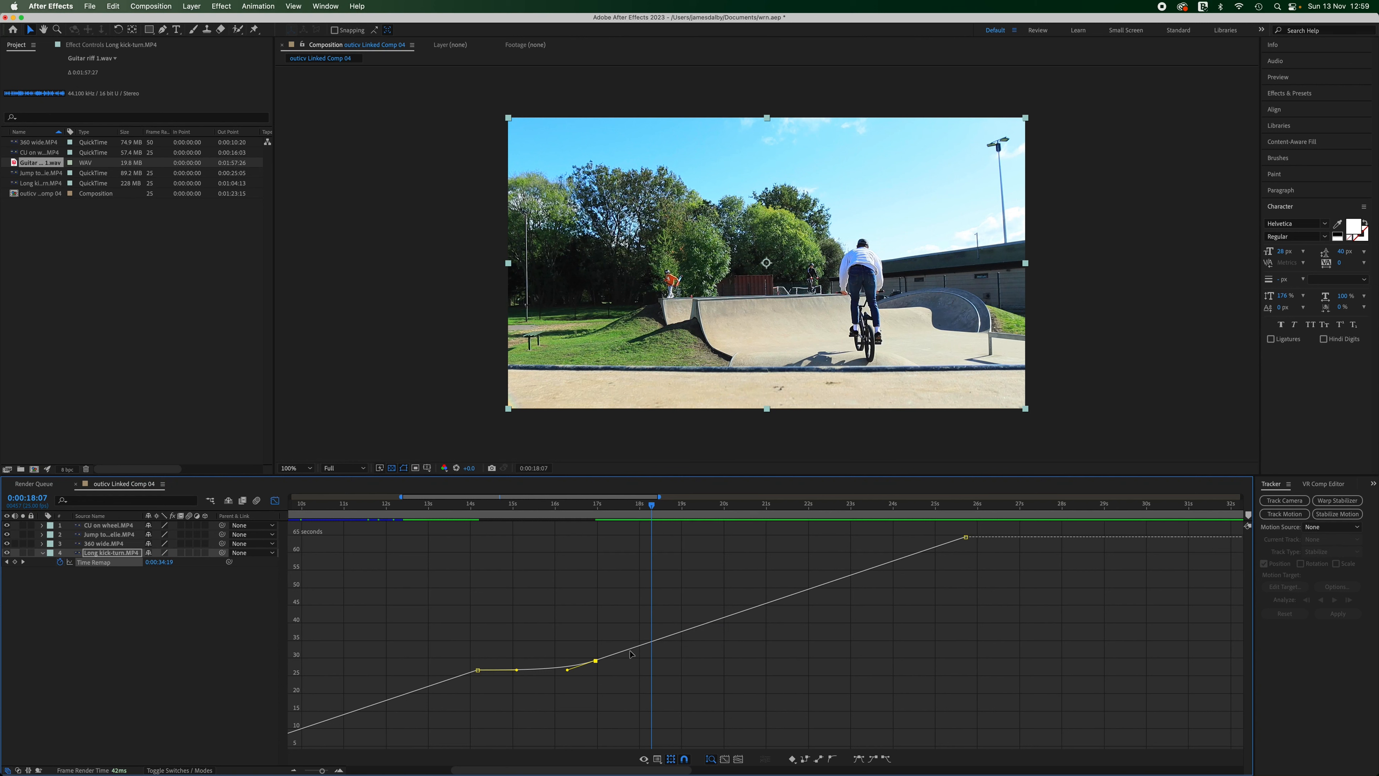
left_click_drag(515, 671, 513, 661)
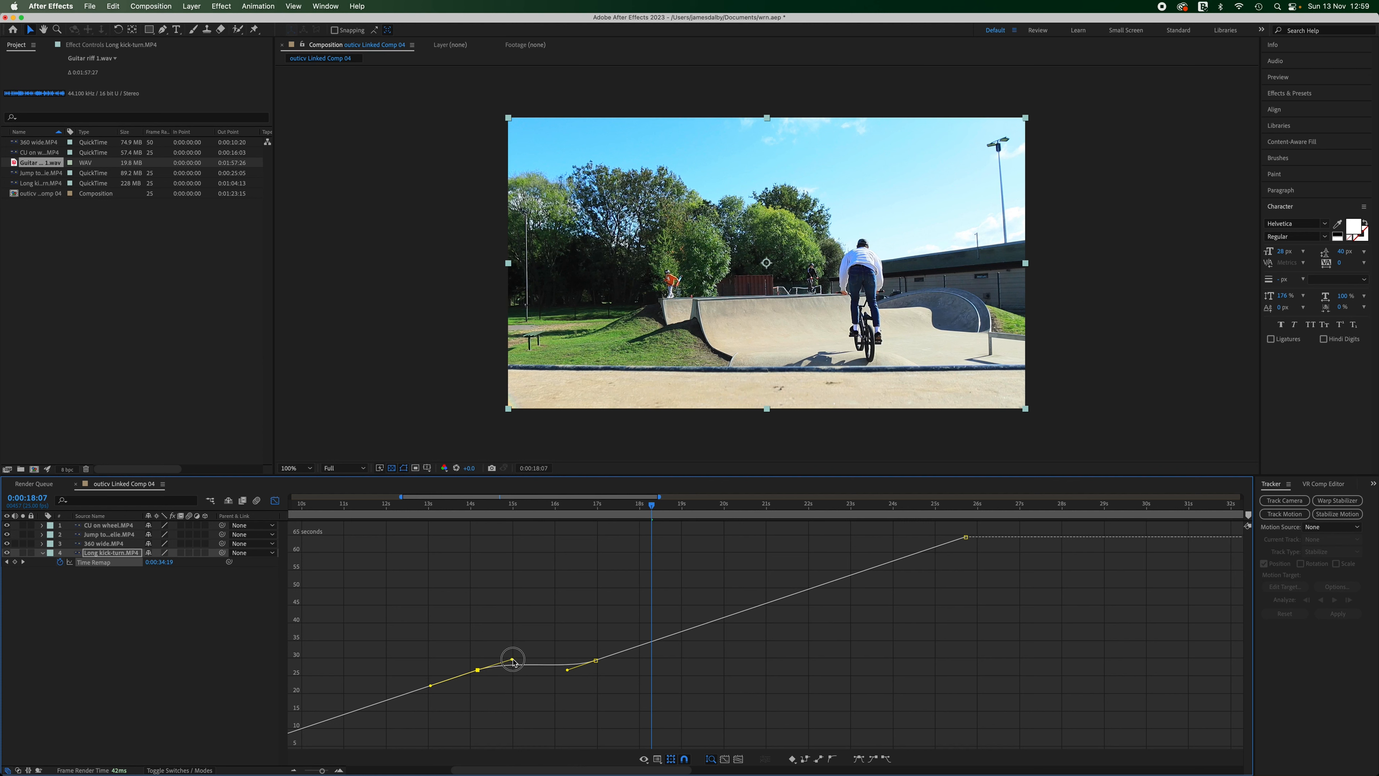
left_click_drag(515, 661, 514, 662)
- Play back the reshaped kick-turn slow motion from 0:00:13:15
left_click_drag(491, 511, 454, 518)
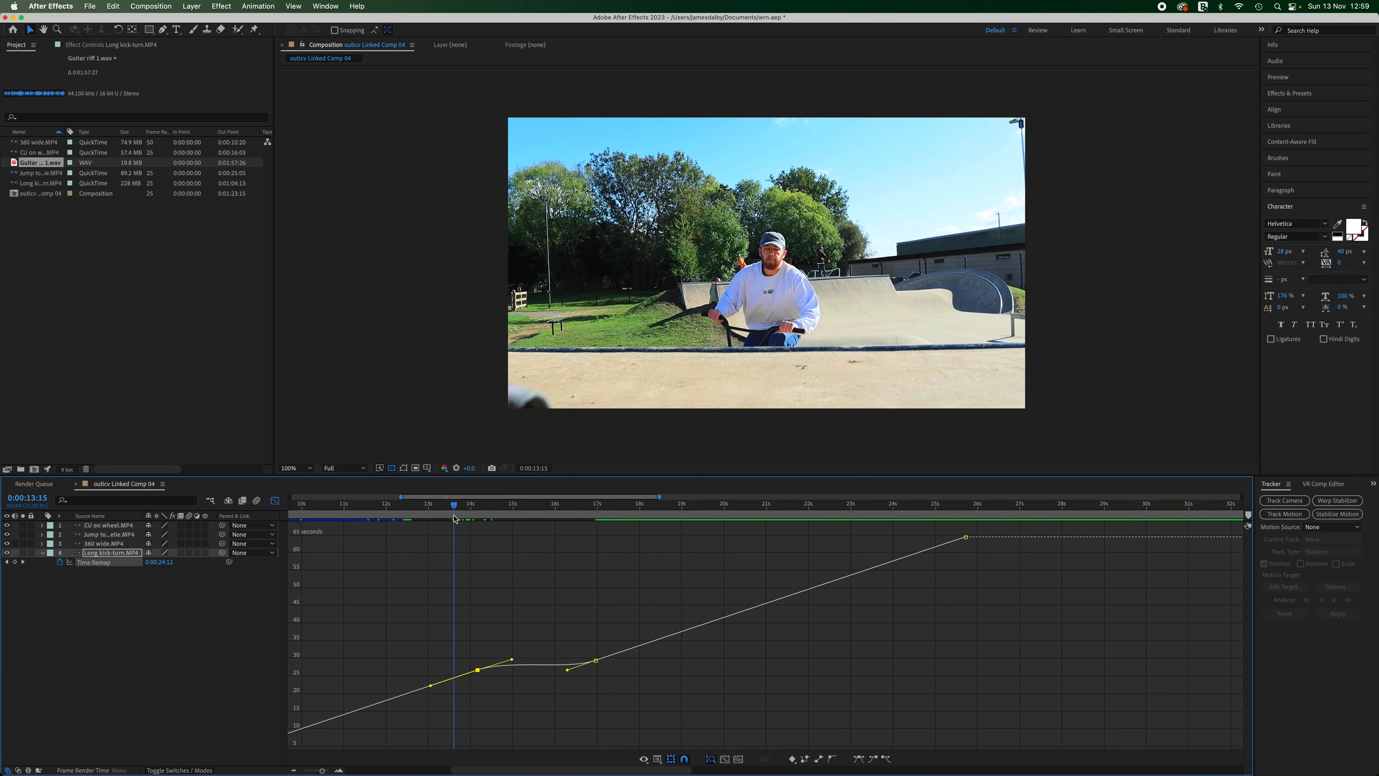
key("space")
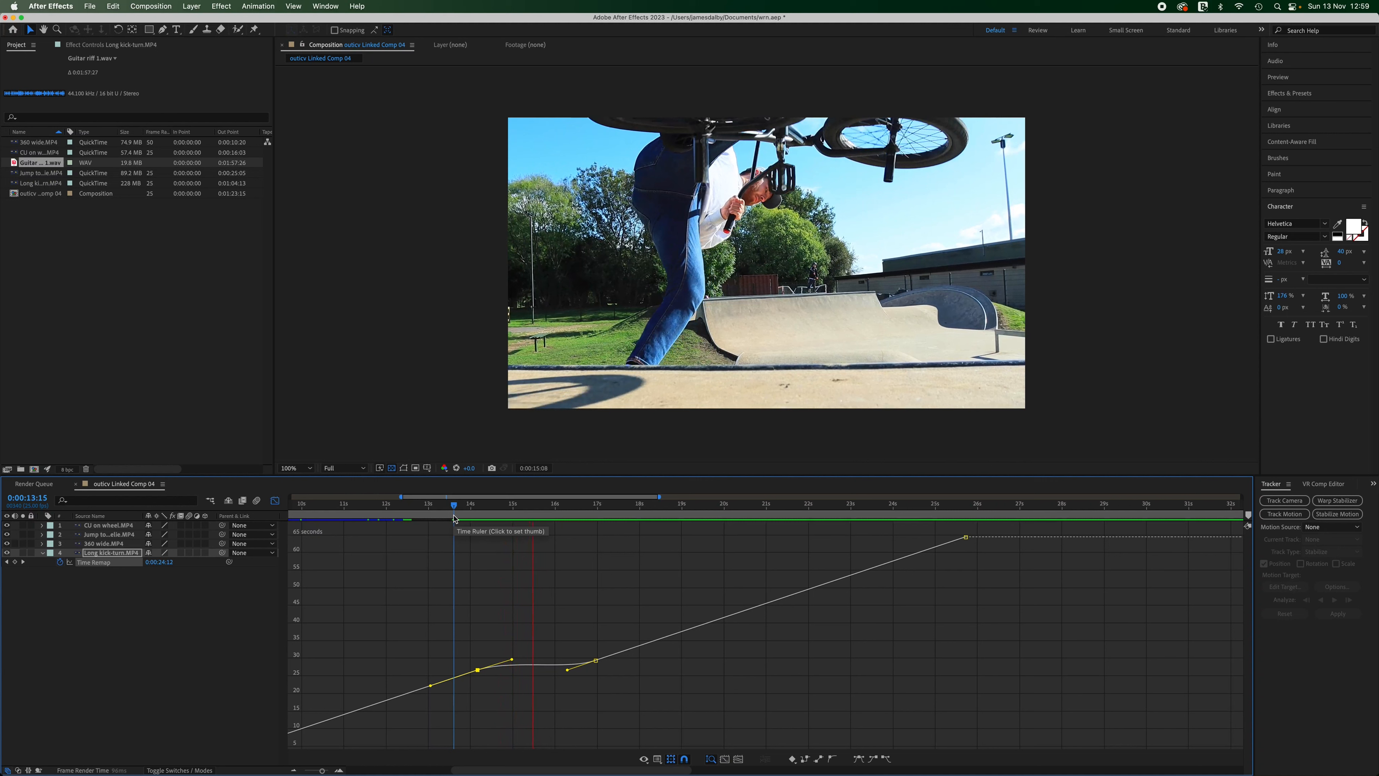
key("space")
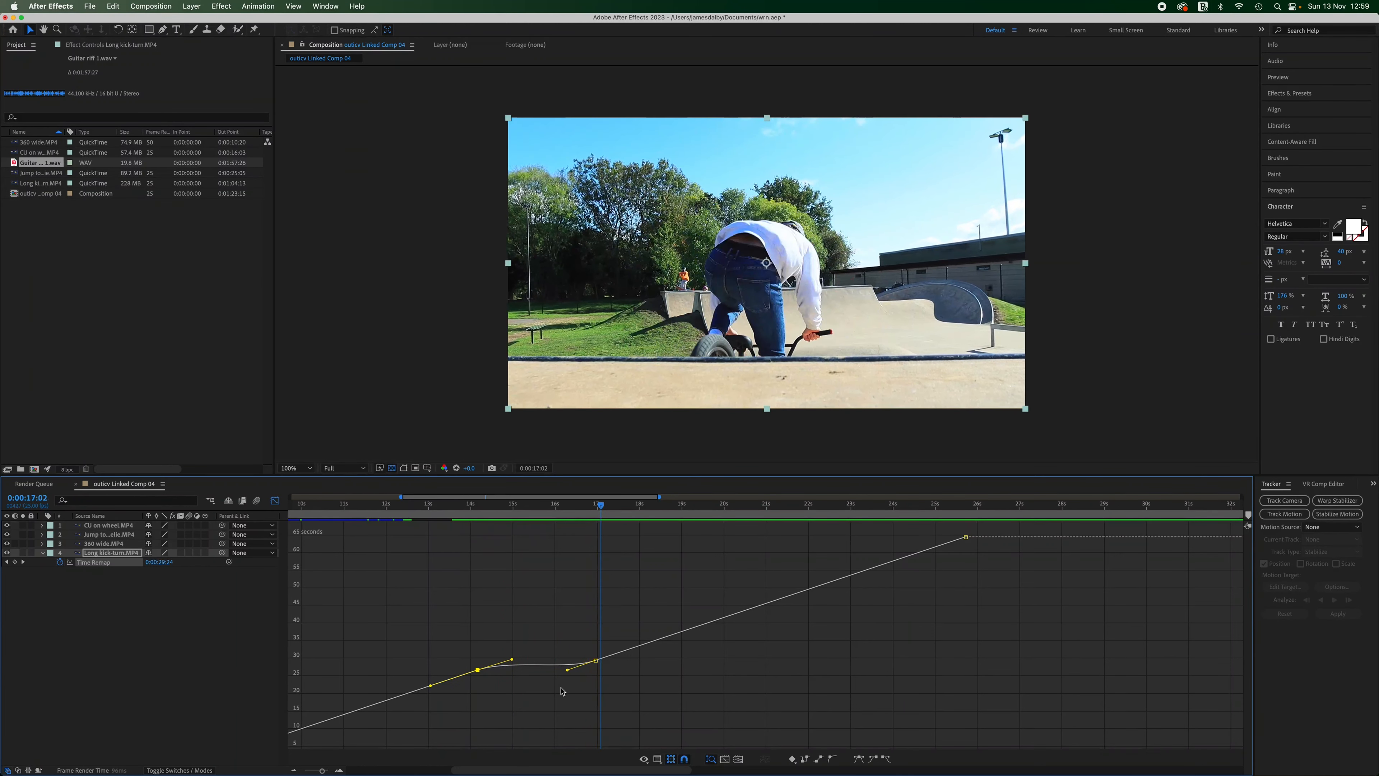
- Try longer facing handles on the two kick-turn Time Remap keyframes, previewing from 0:00:13:20, and undo both handle changes
mouse_move(510, 518)
left_mouse_down()
mouse_move(548, 517)
mouse_move(510, 516)
left_mouse_up()
left_click_drag(567, 669, 524, 652)
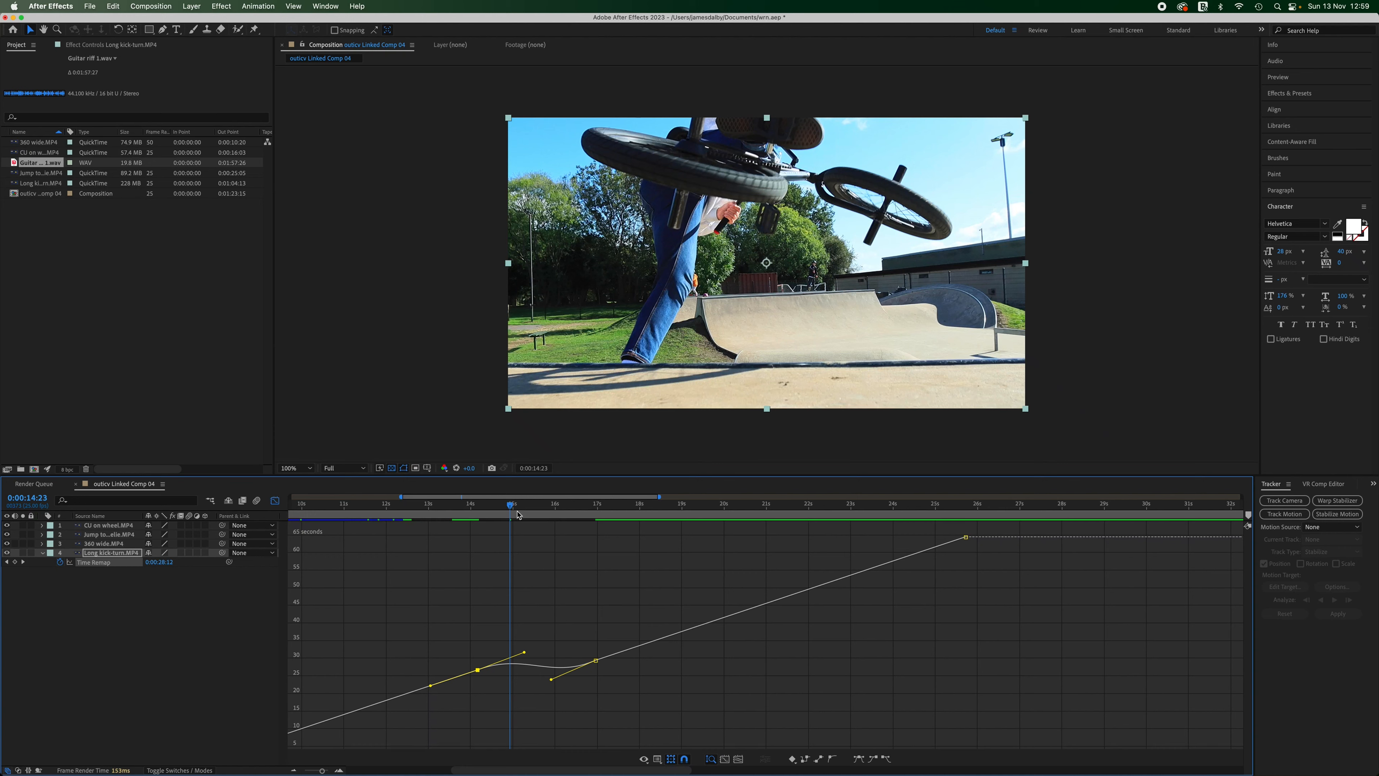
left_click_drag(512, 509, 462, 506)
key("space")
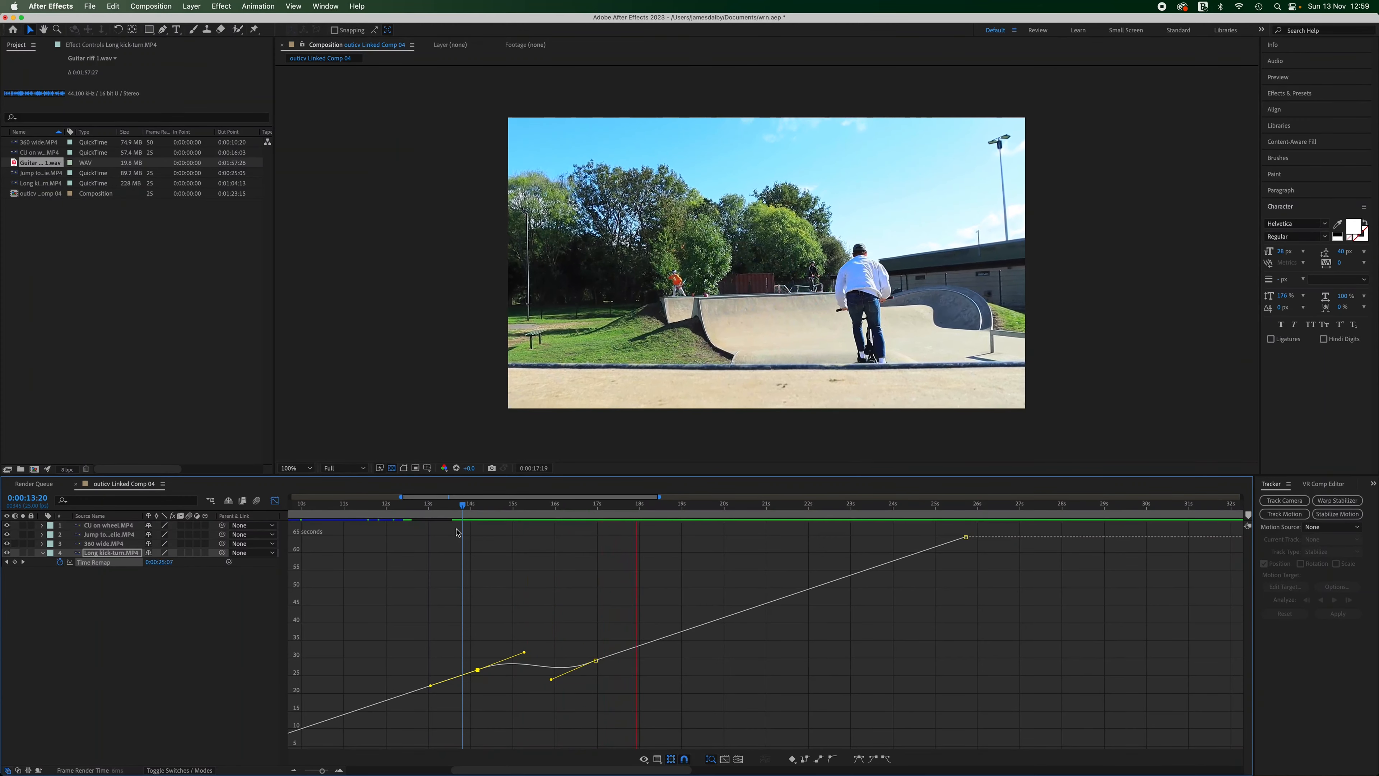
key("space")
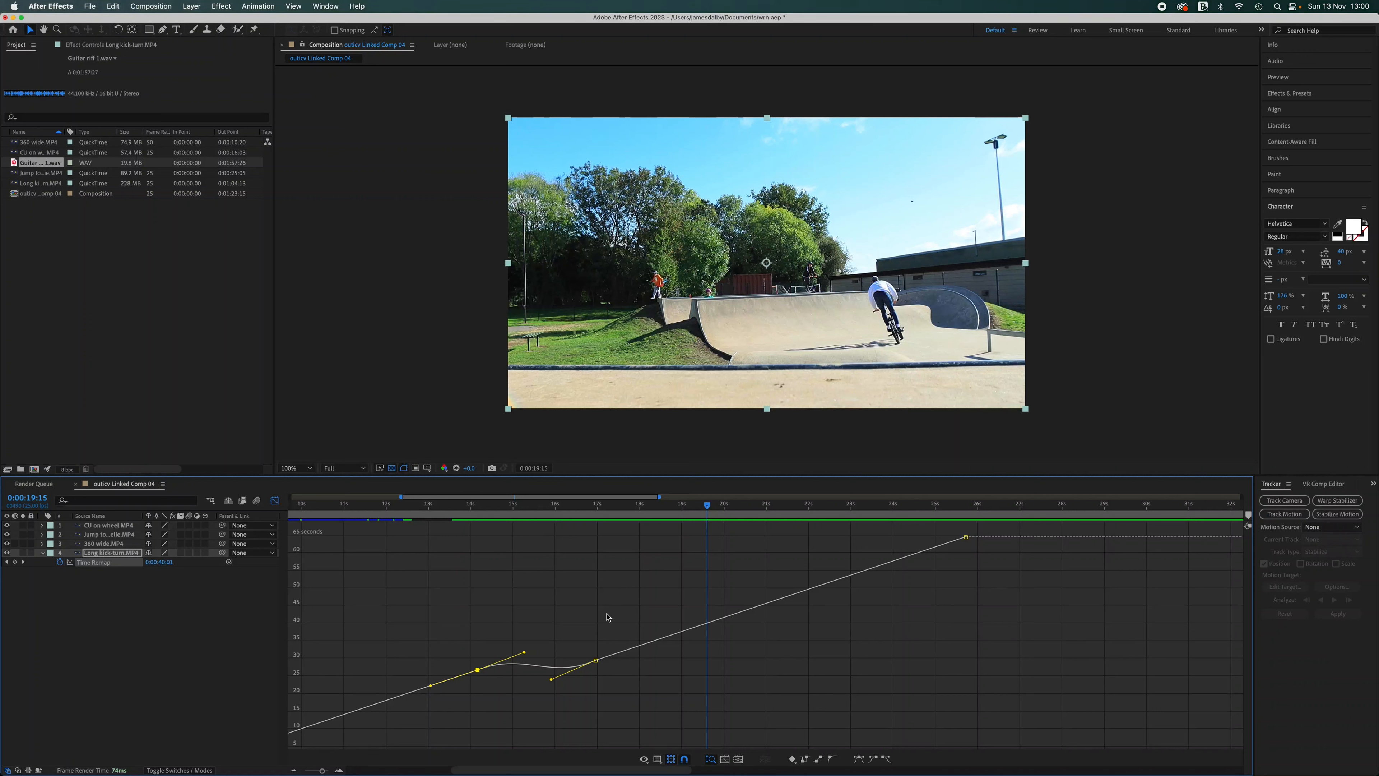
key("super+z")
key("super+z")
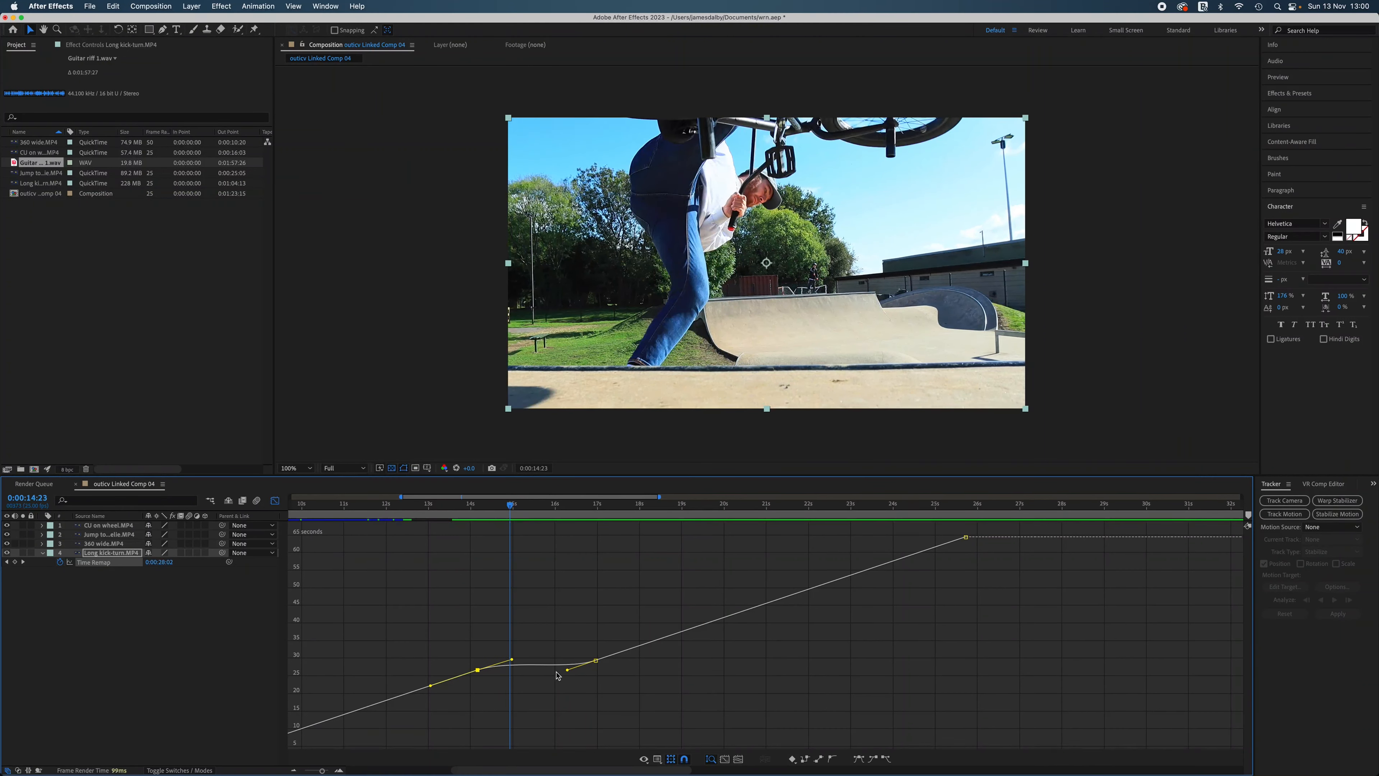
- Go to 0:00:15:14 and shorten the facing handles of the two kick-turn keyframes so the Time Remap curve keeps rising gently between them
left_click(506, 505)
left_click_drag(506, 505, 537, 506)
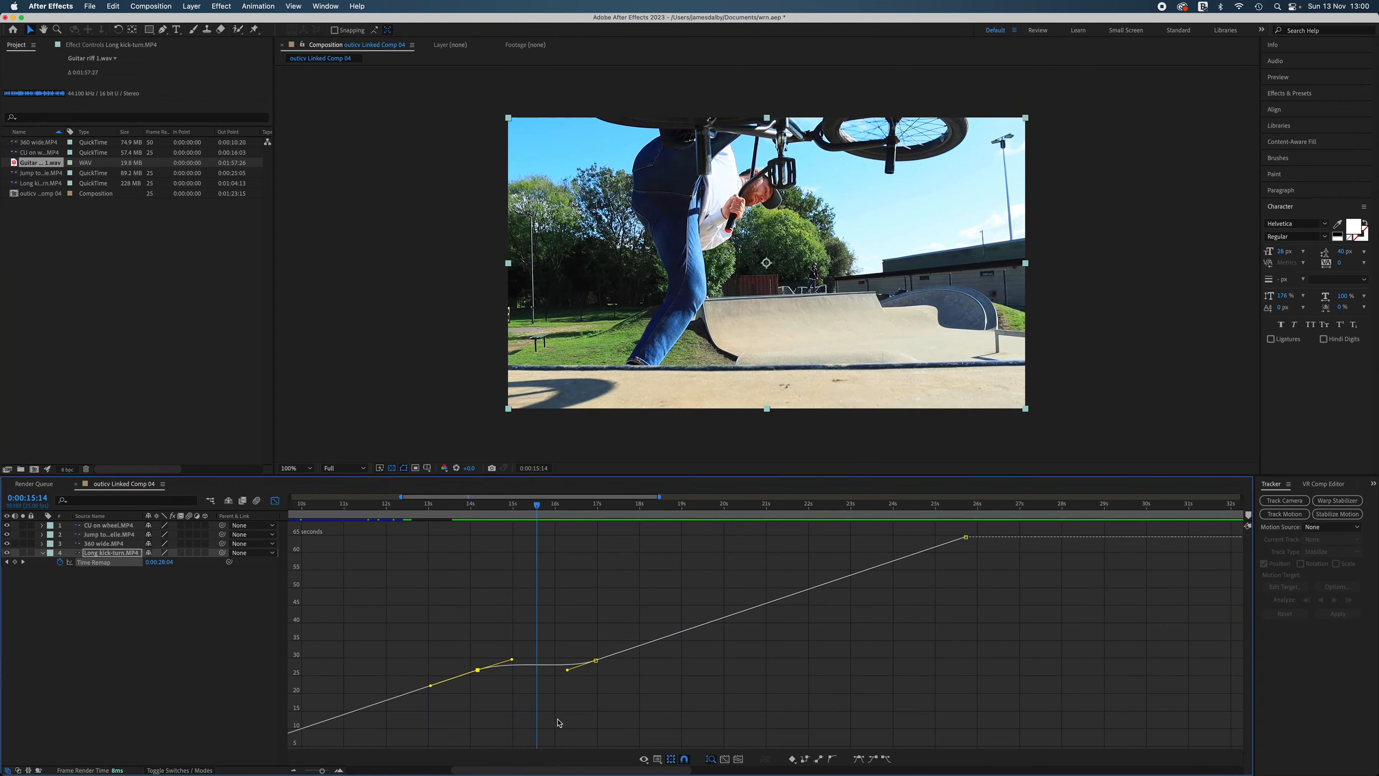
mouse_move(535, 668)
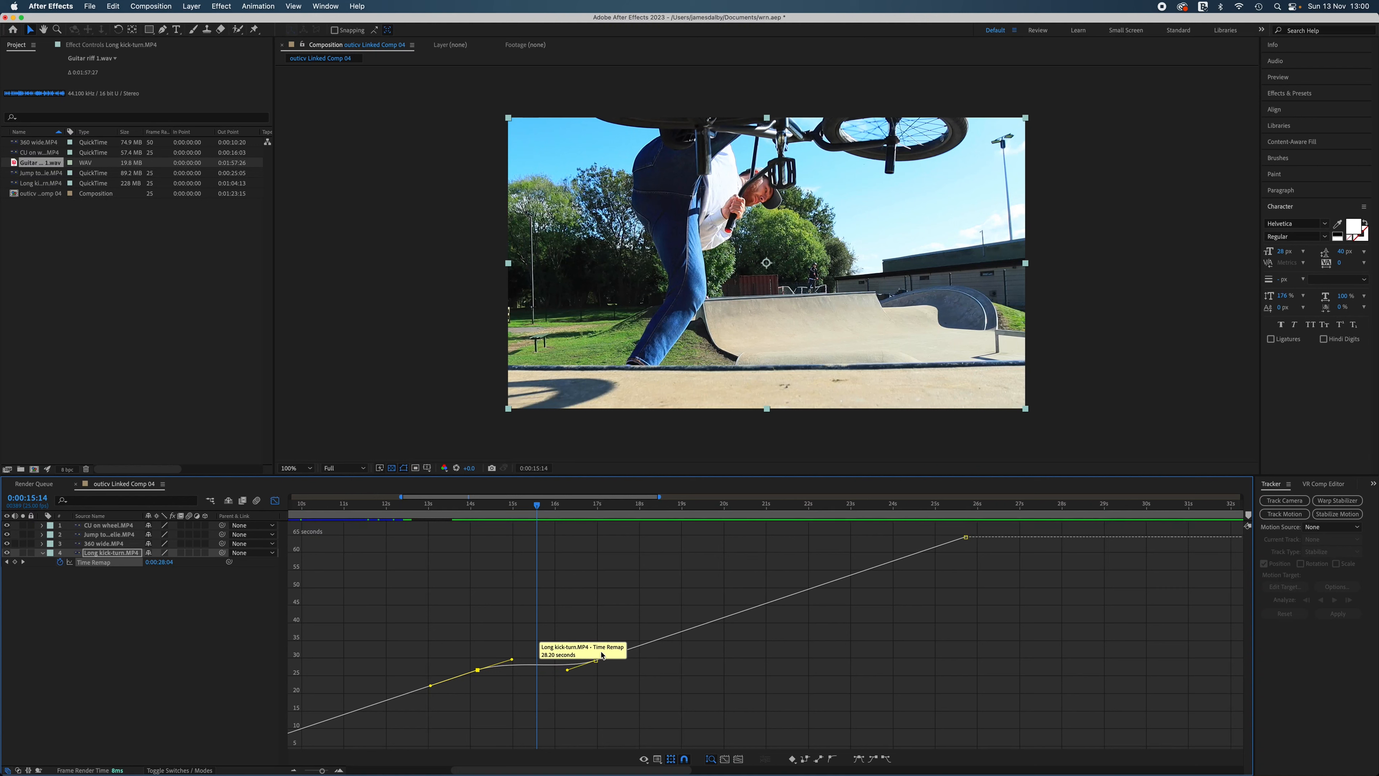
left_click_drag(568, 671, 492, 667)
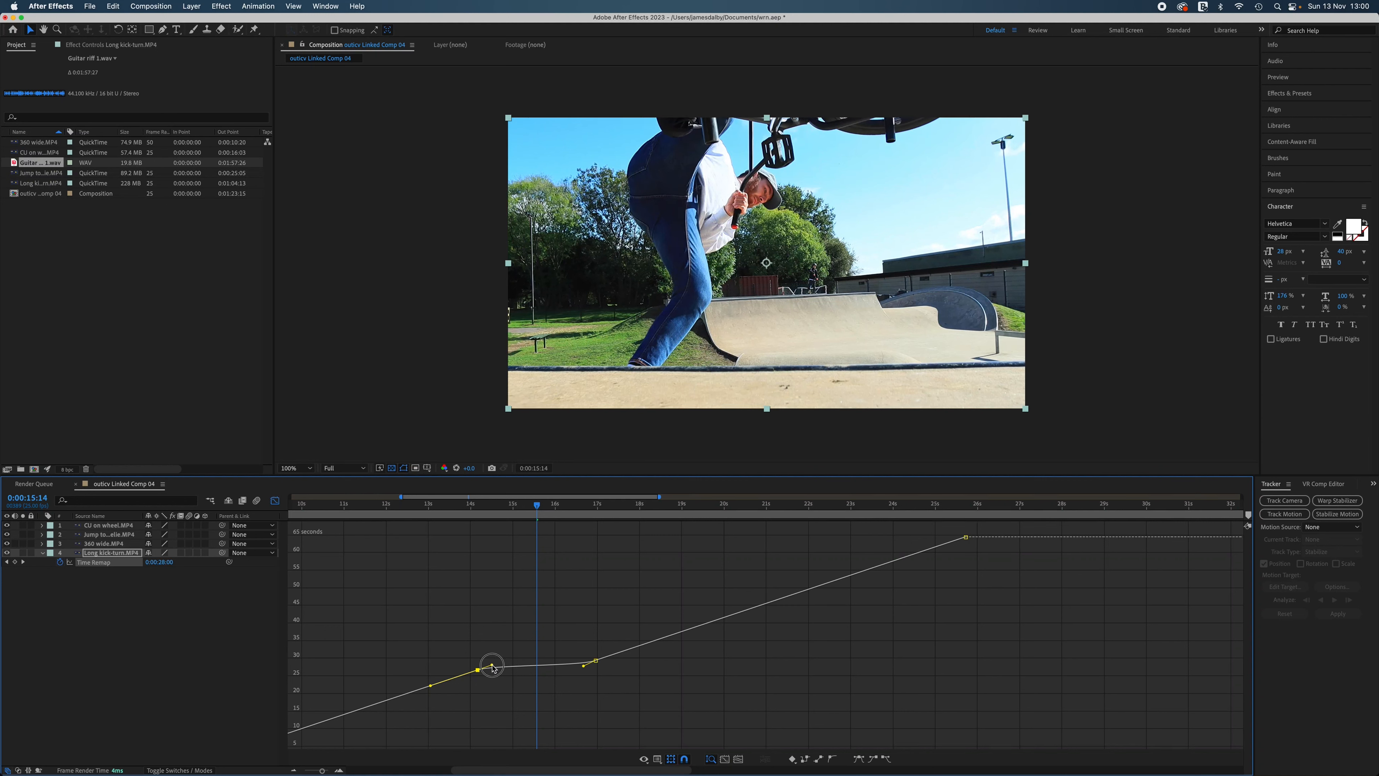
left_click_drag(493, 668, 492, 667)
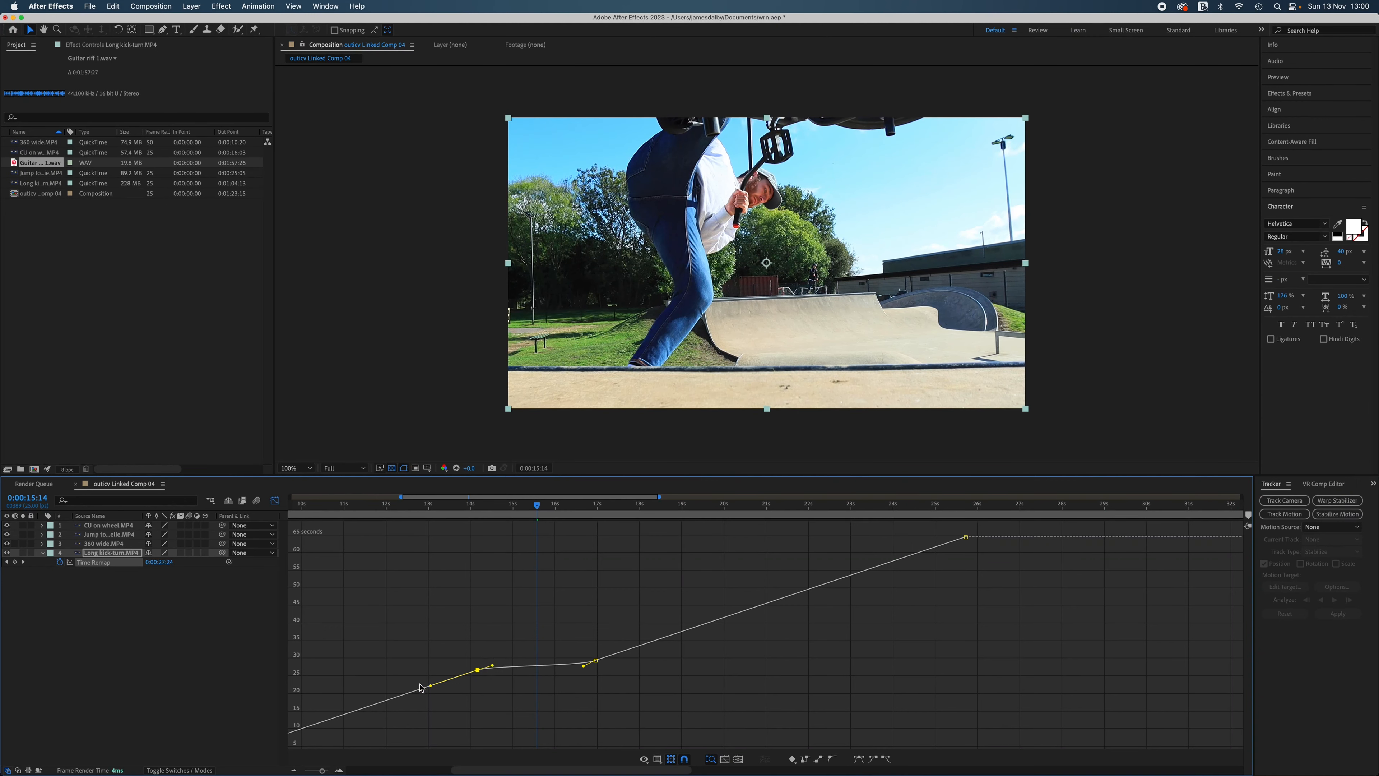
- Play back the Long kick-turn clip from 0:00:13:11 to check the speed ramp with the shortened handles
left_click_drag(530, 516, 446, 534)
key("space")
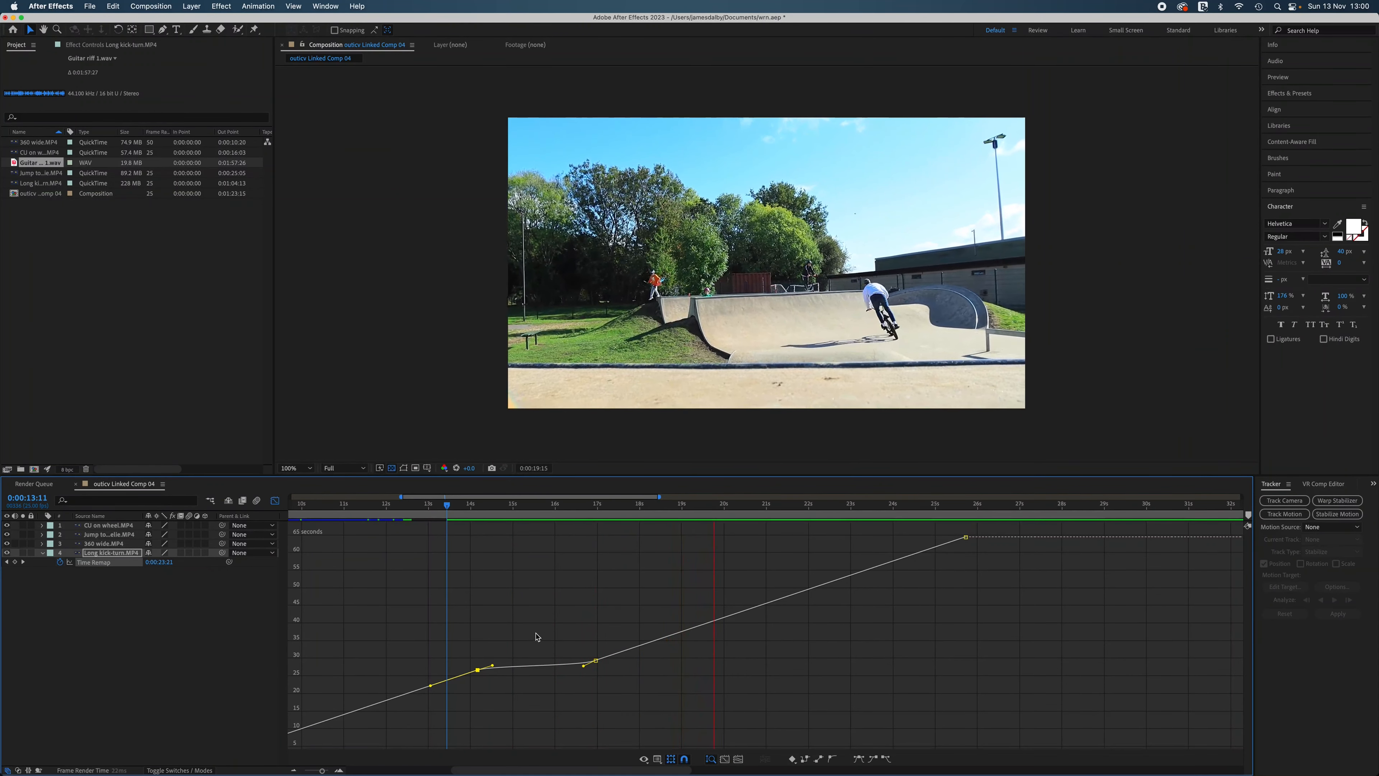
key("space")
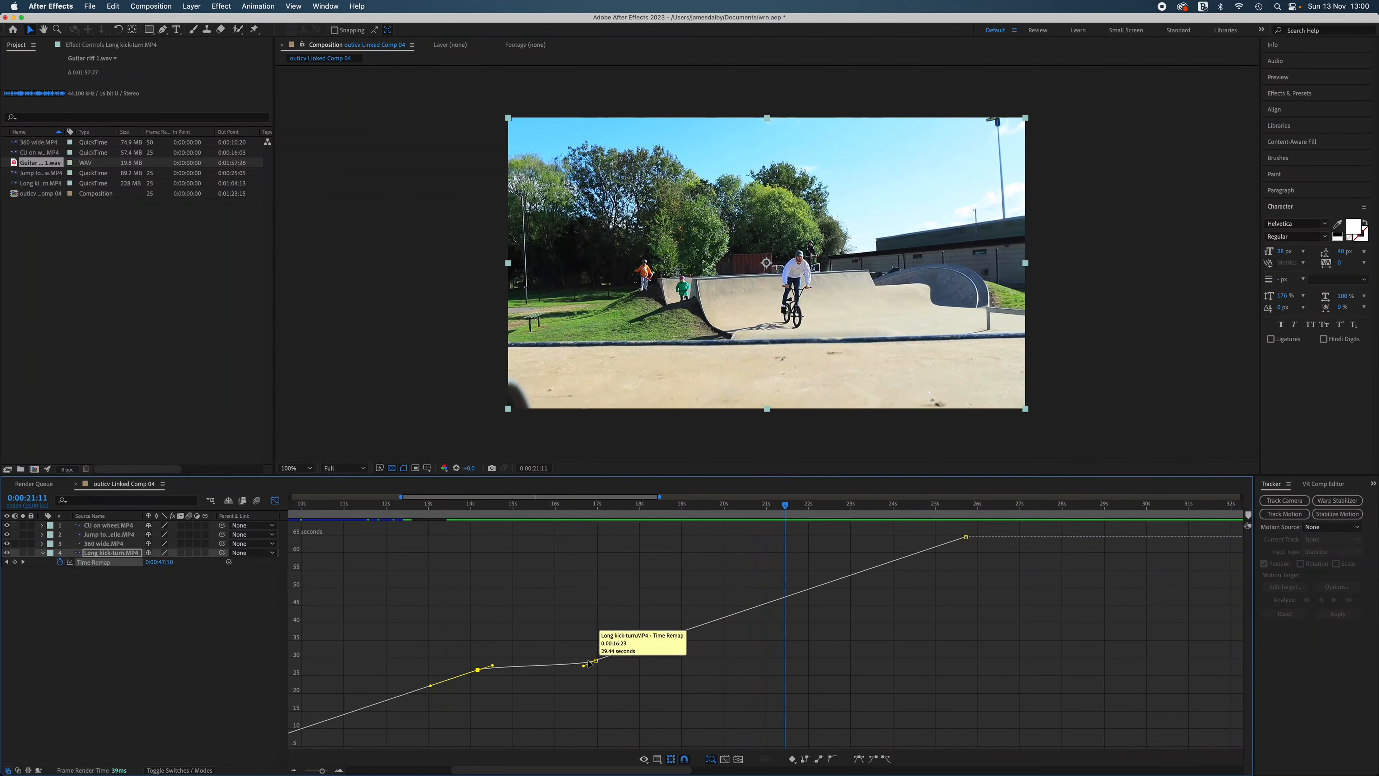
- Apply Easy Ease Out to the second kick-turn Time Remap keyframe and Easy Ease In to the first, with the playhead at 0:00:13:14
left_click_drag(486, 512, 454, 530)
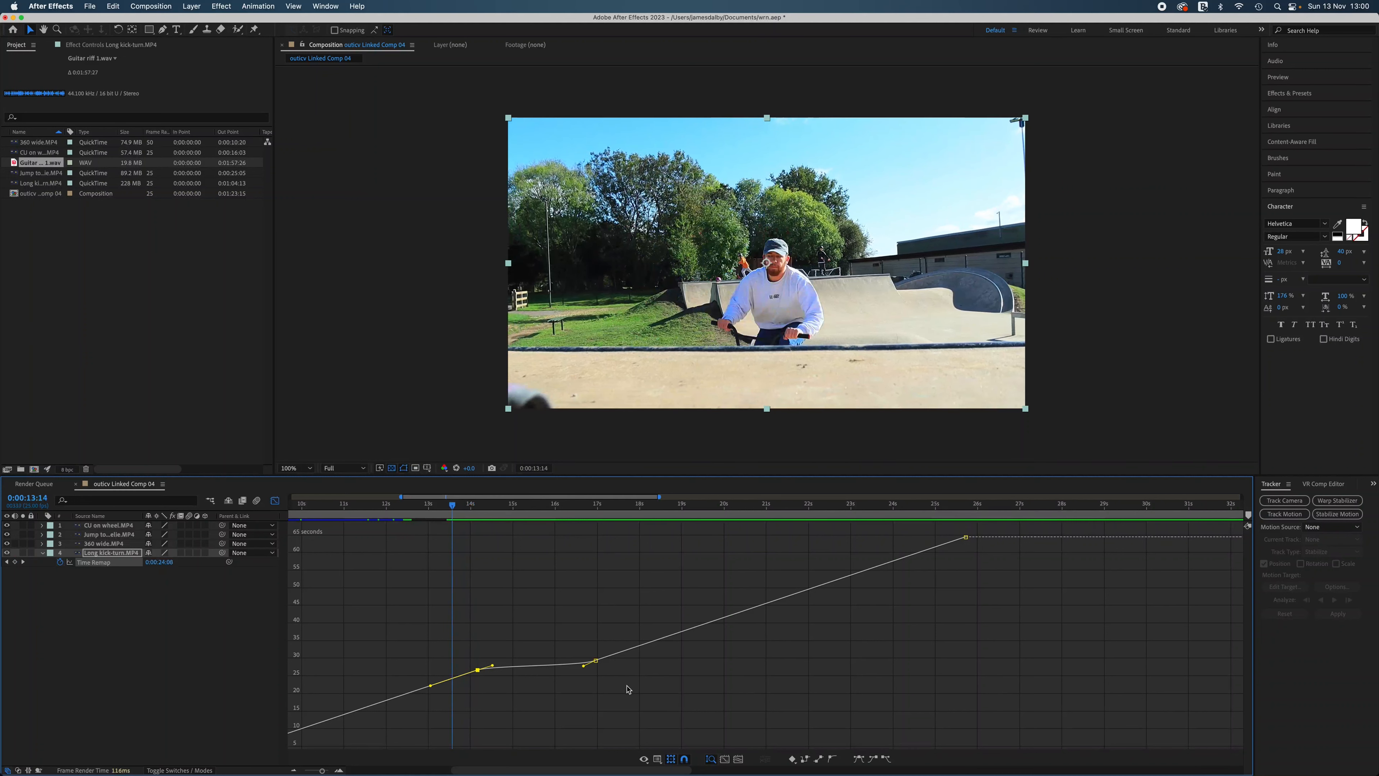
left_click(595, 660)
left_click(886, 760)
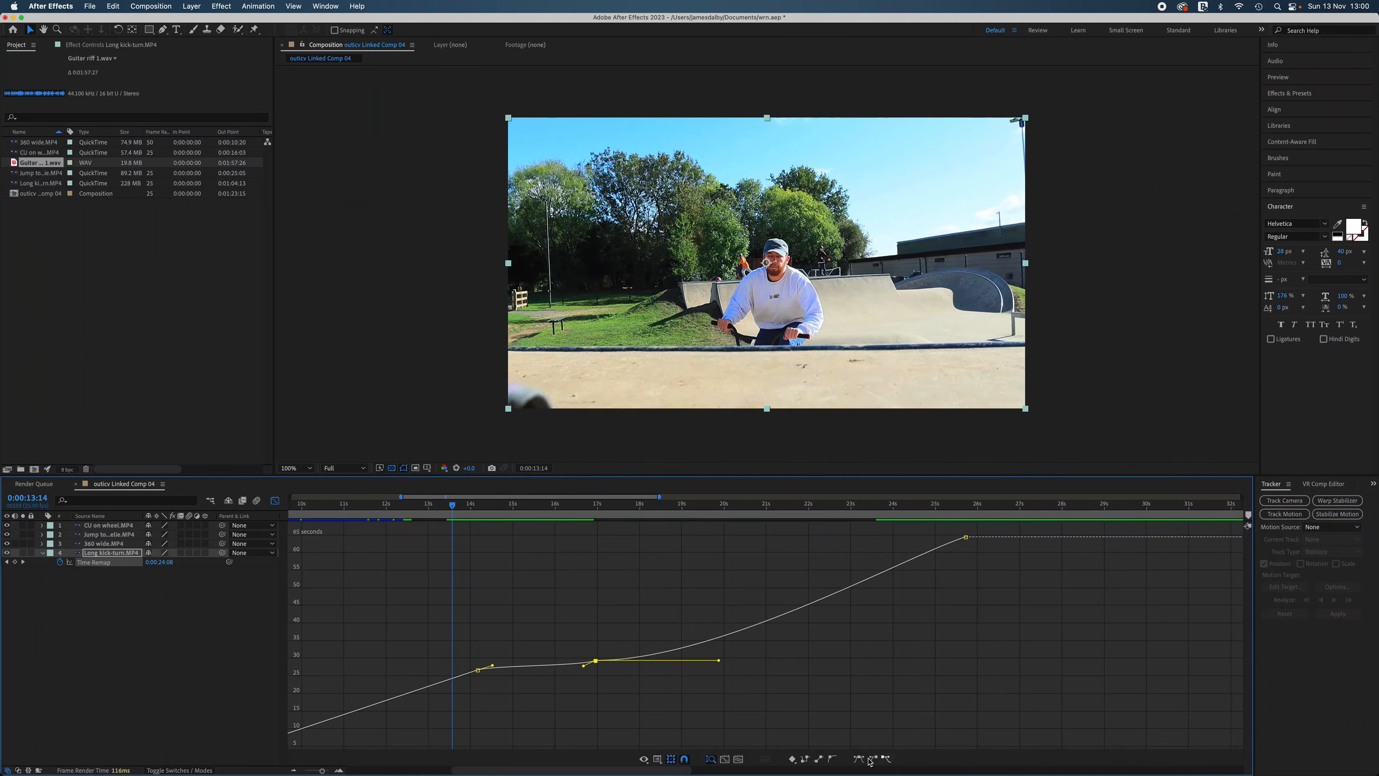
left_click(478, 670)
left_click(873, 759)
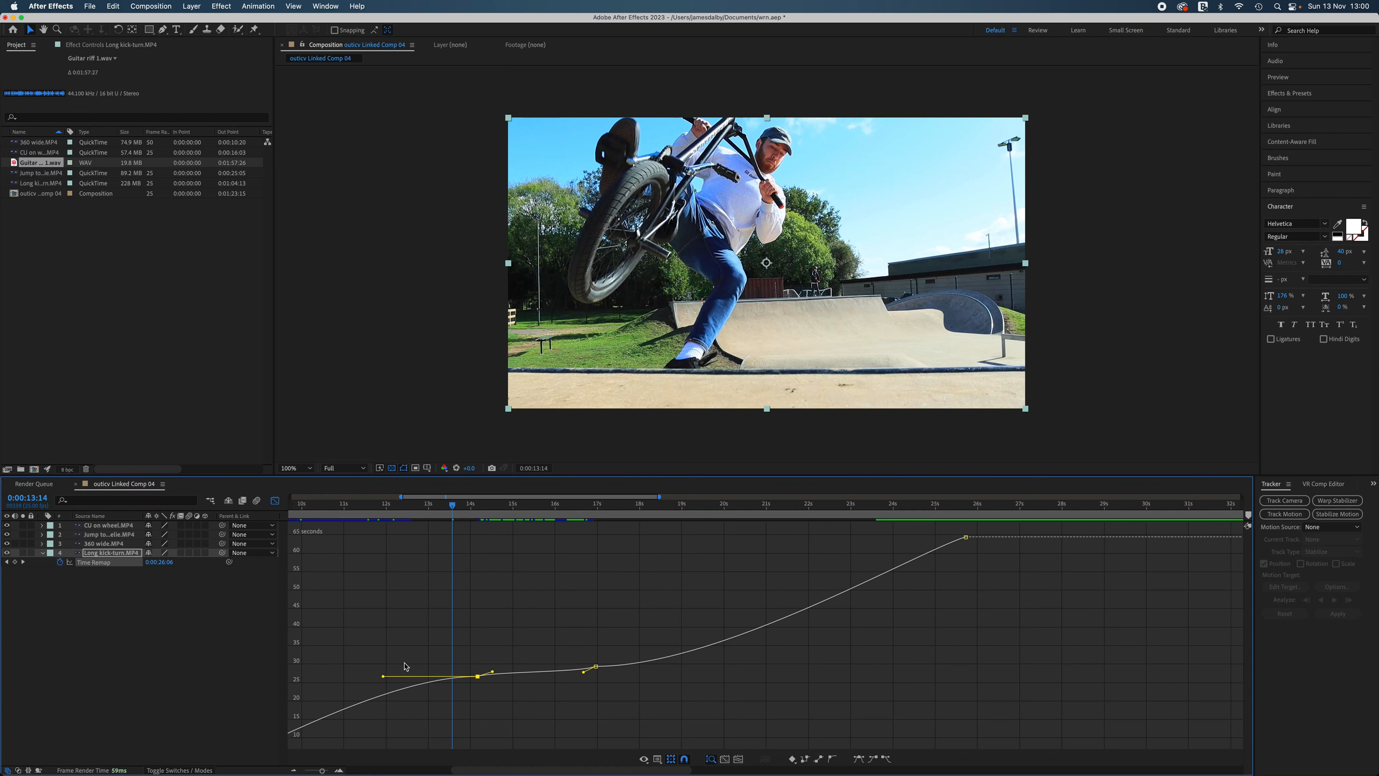
- Tilt the outer handles of the two kick-turn keyframes, lowering the incoming handle of the first and raising the outgoing handle of the second
left_click(383, 677)
left_click_drag(383, 683, 385, 686)
left_click_drag(595, 664, 716, 652)
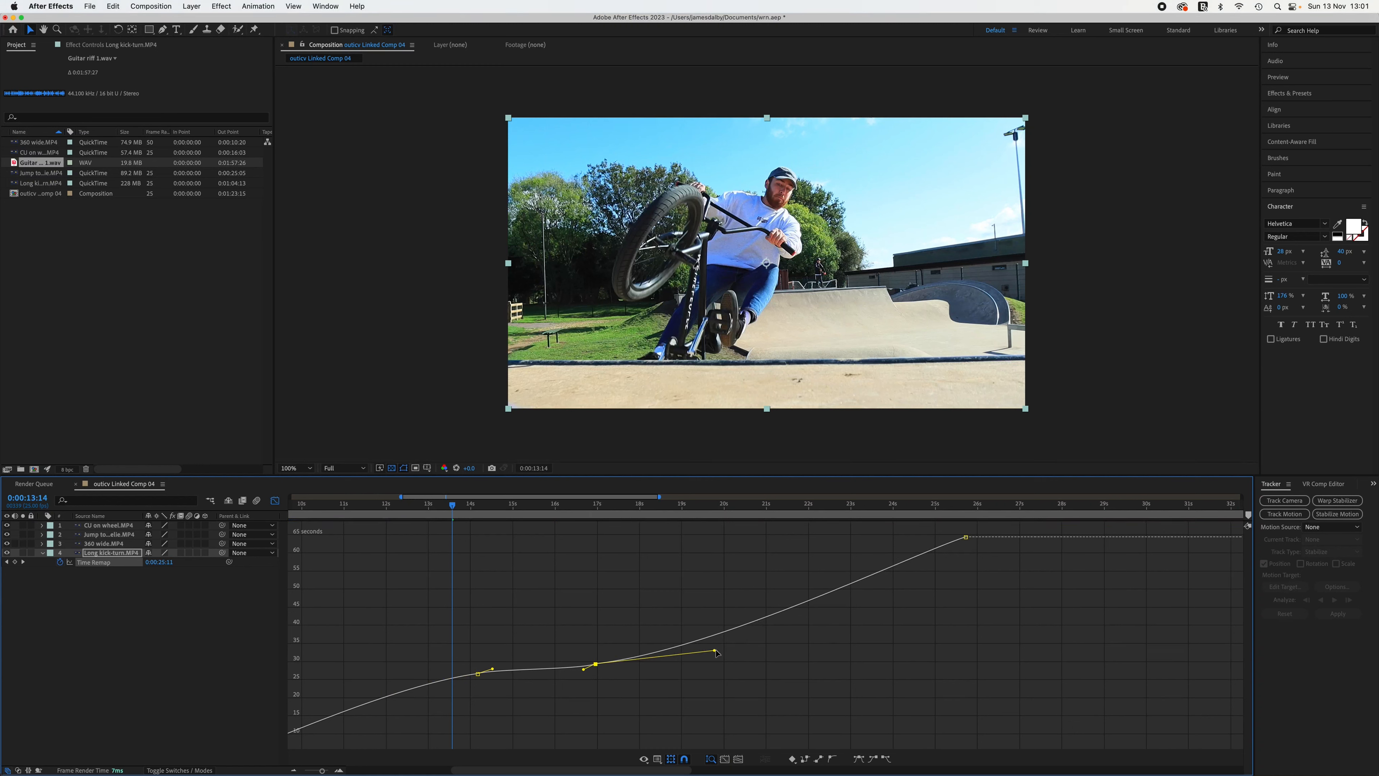
- Play back the Long kick-turn clip from 0:00:12:23 to check the eased entry and exit of the slow motion
left_click_drag(452, 505, 425, 504)
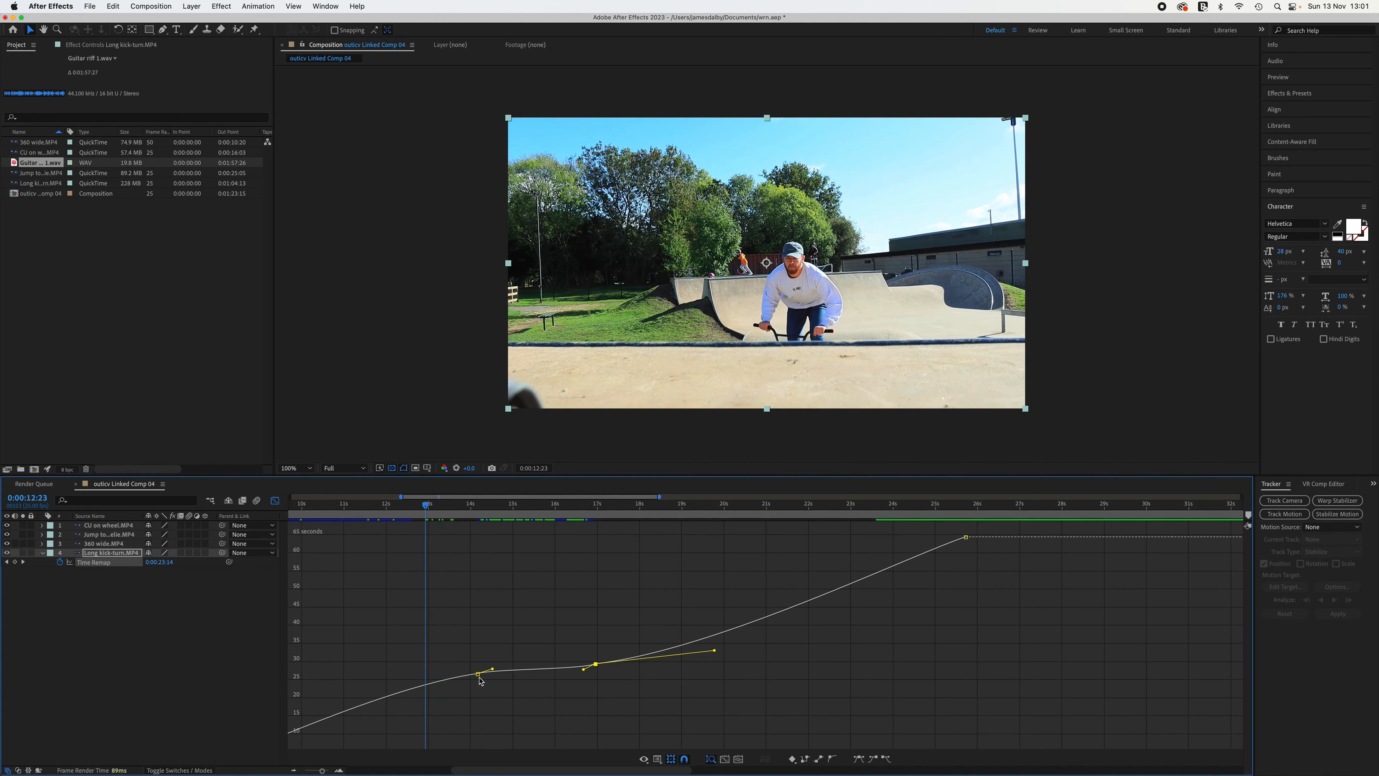
key("space")
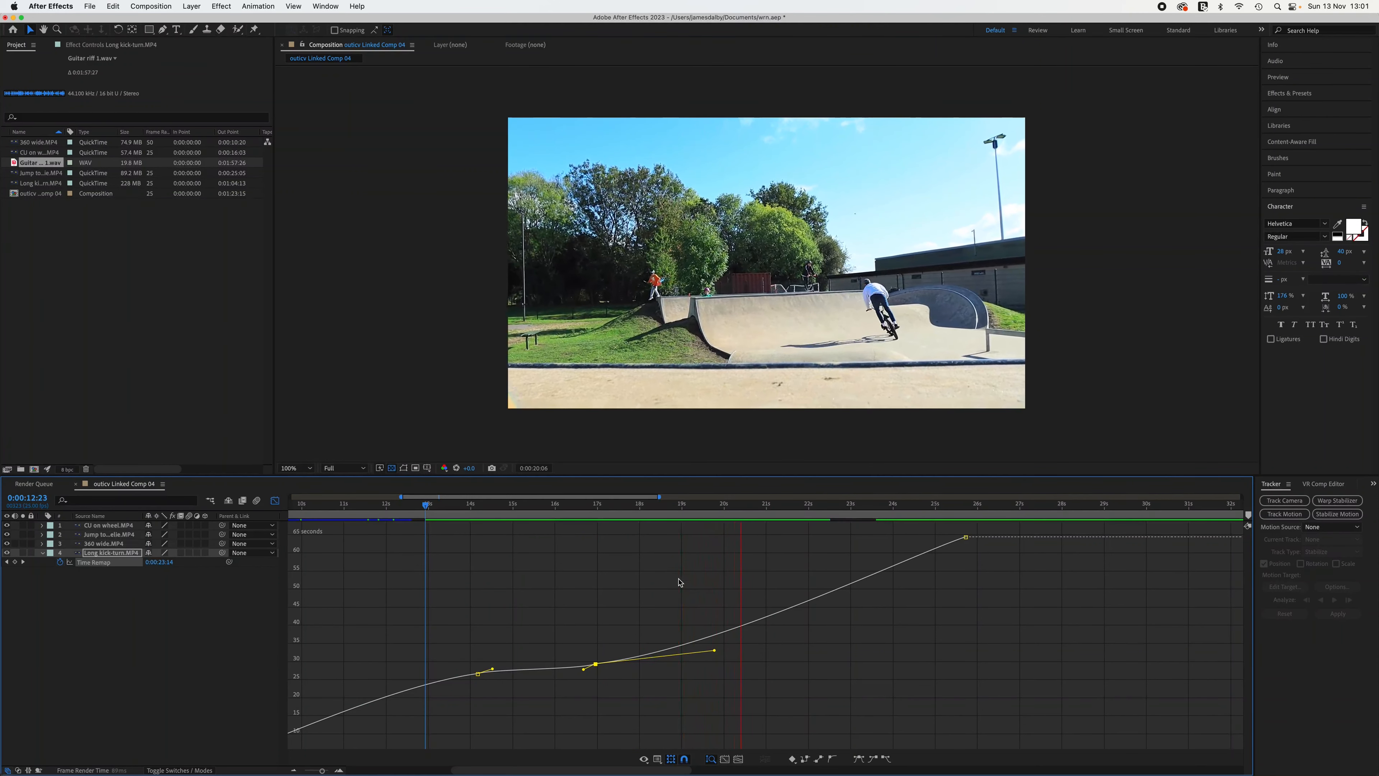
key("space")
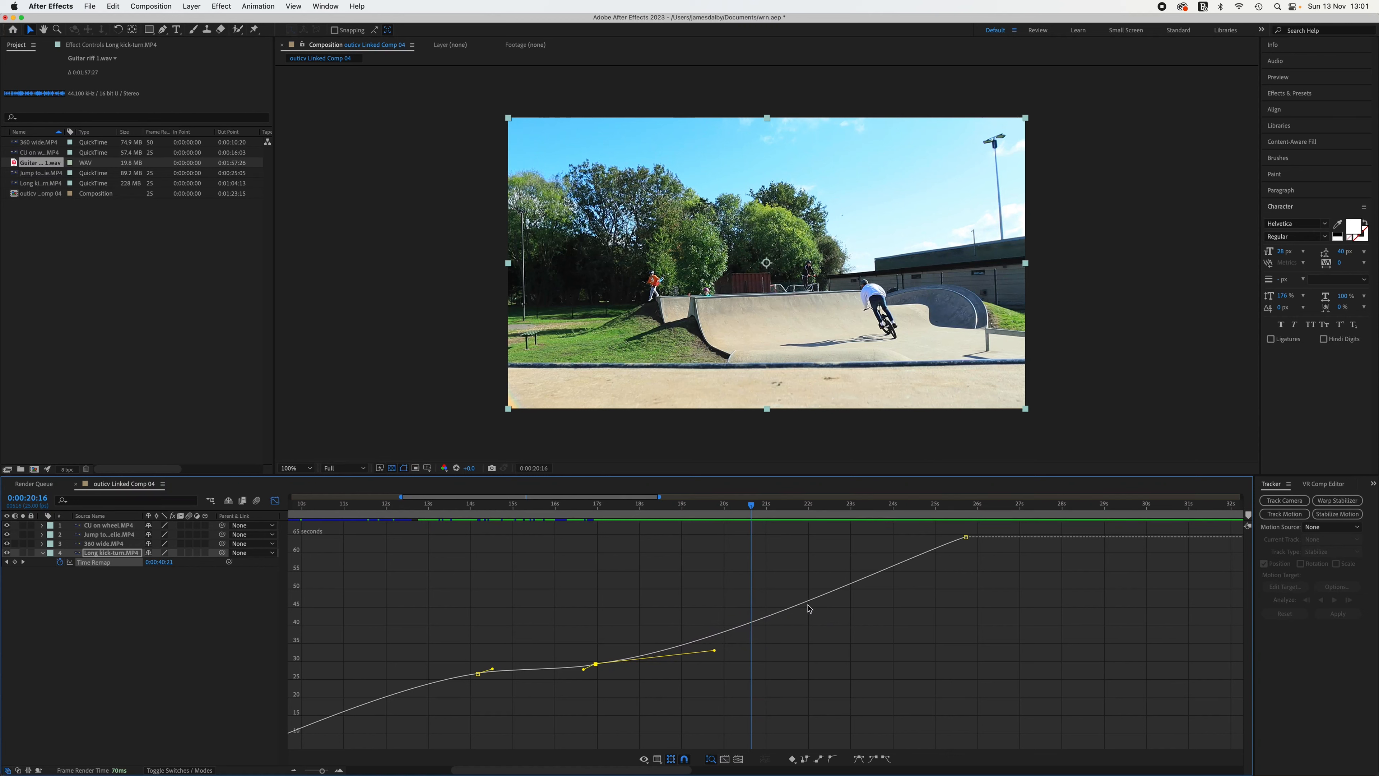
- Shorten the outer handles of both kick-turn keyframes for a quicker speed change, and play back the result from 0:00:13:04
left_click_drag(716, 654, 637, 662)
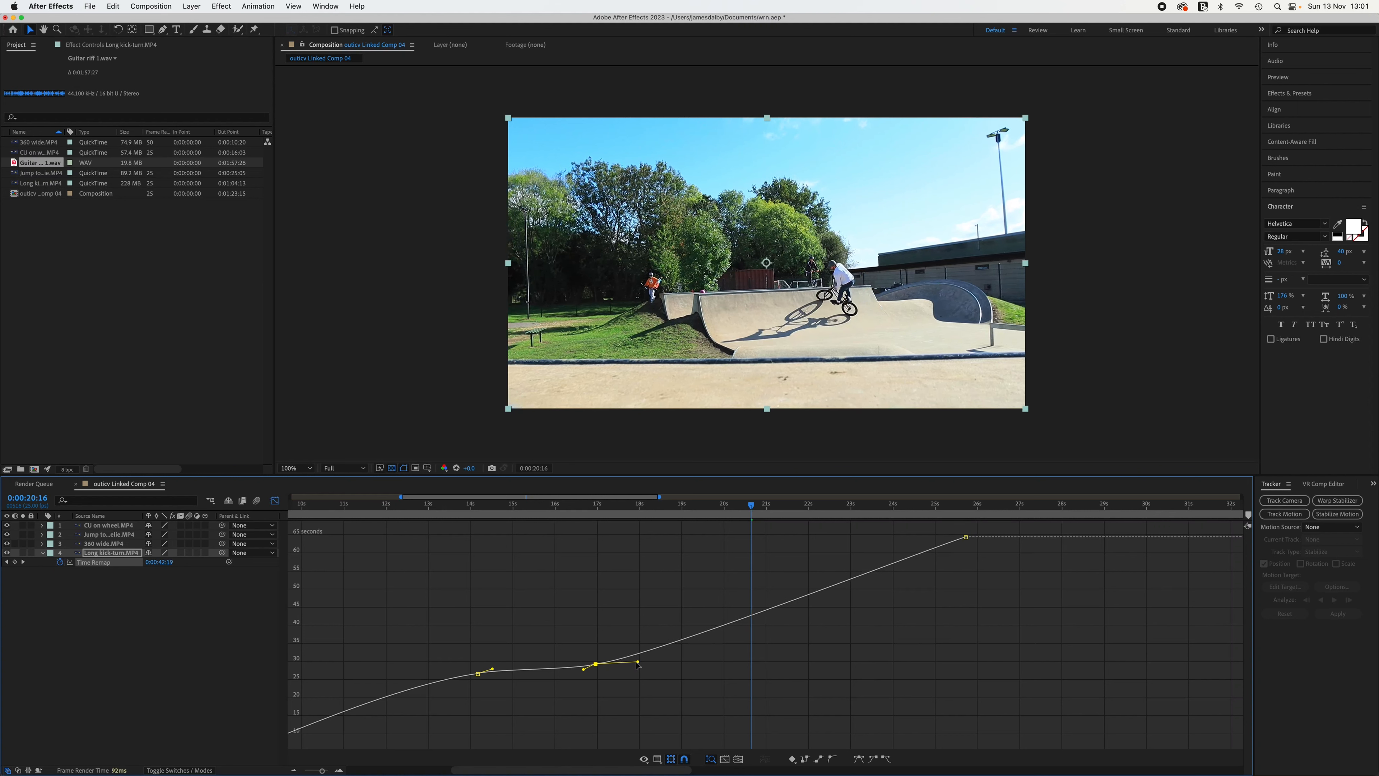
left_click(478, 674)
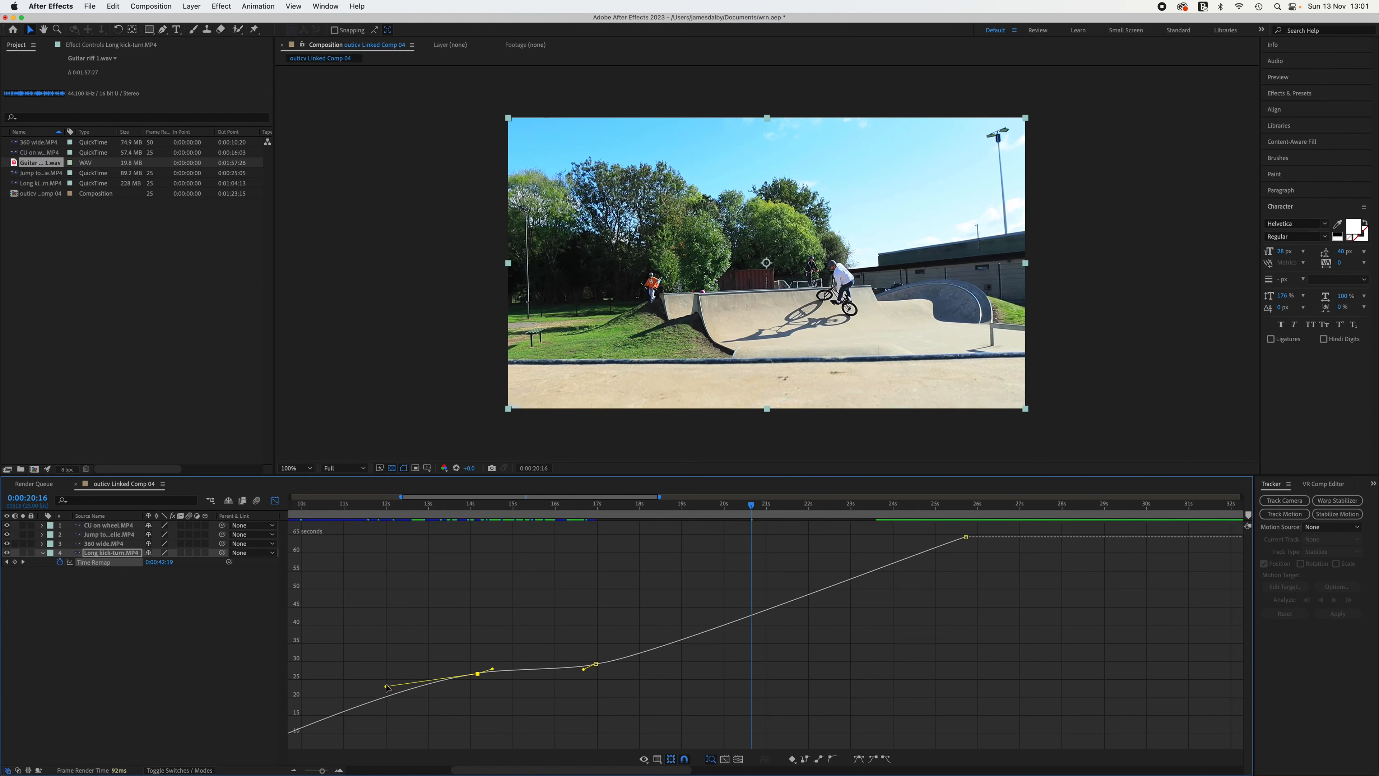
left_click_drag(385, 687, 451, 675)
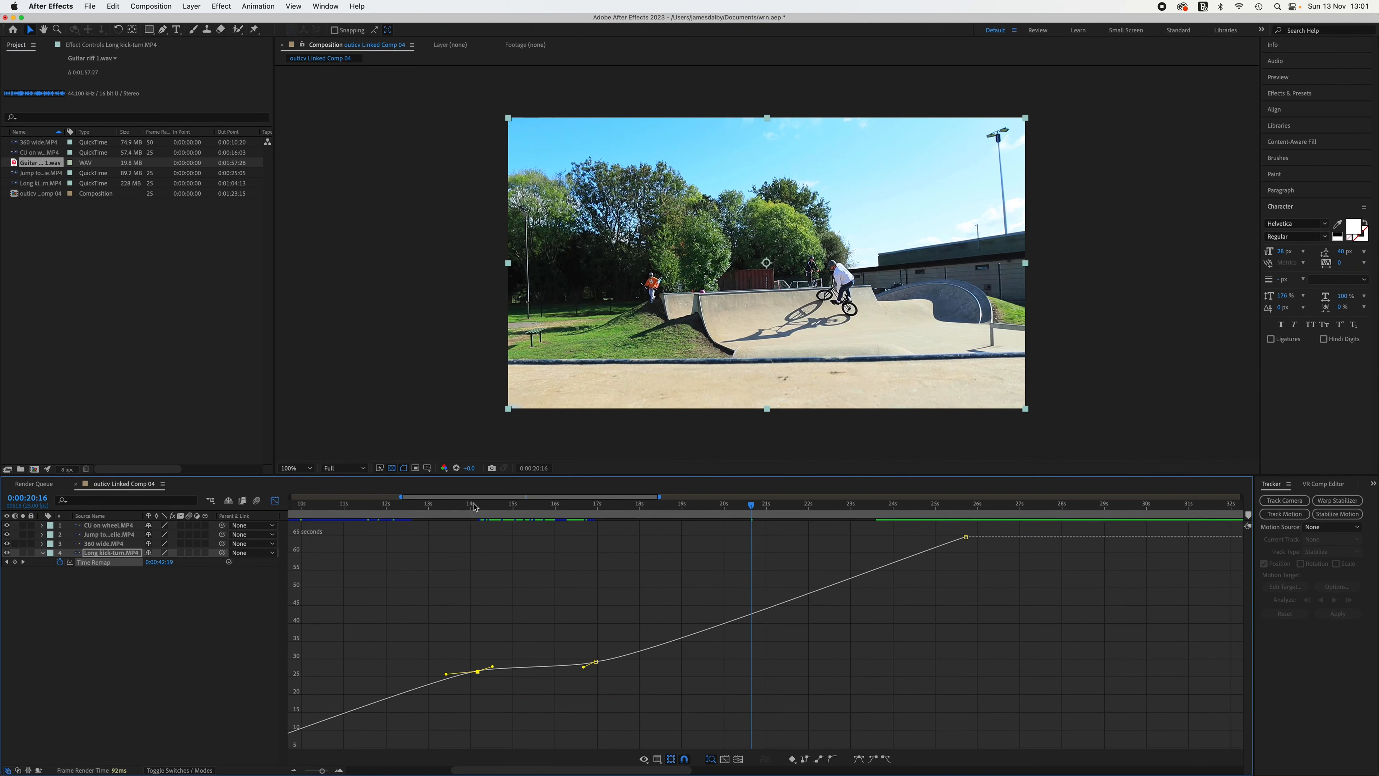
left_click(436, 507)
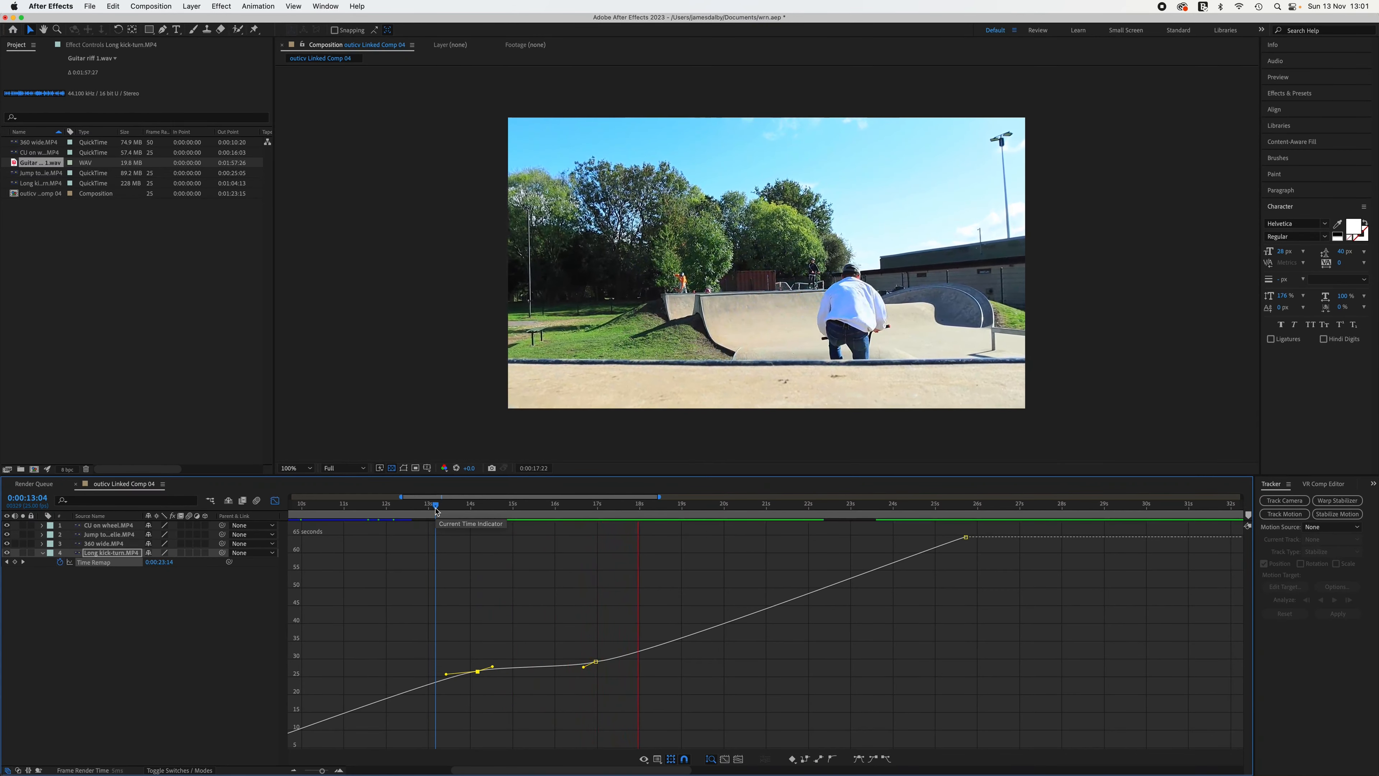
key("space")
- Return to the layer view, collapse the Long kick-turn properties and expand the Jump to wheelie layer's Transform properties at 0:00:04:24
left_click(275, 500)
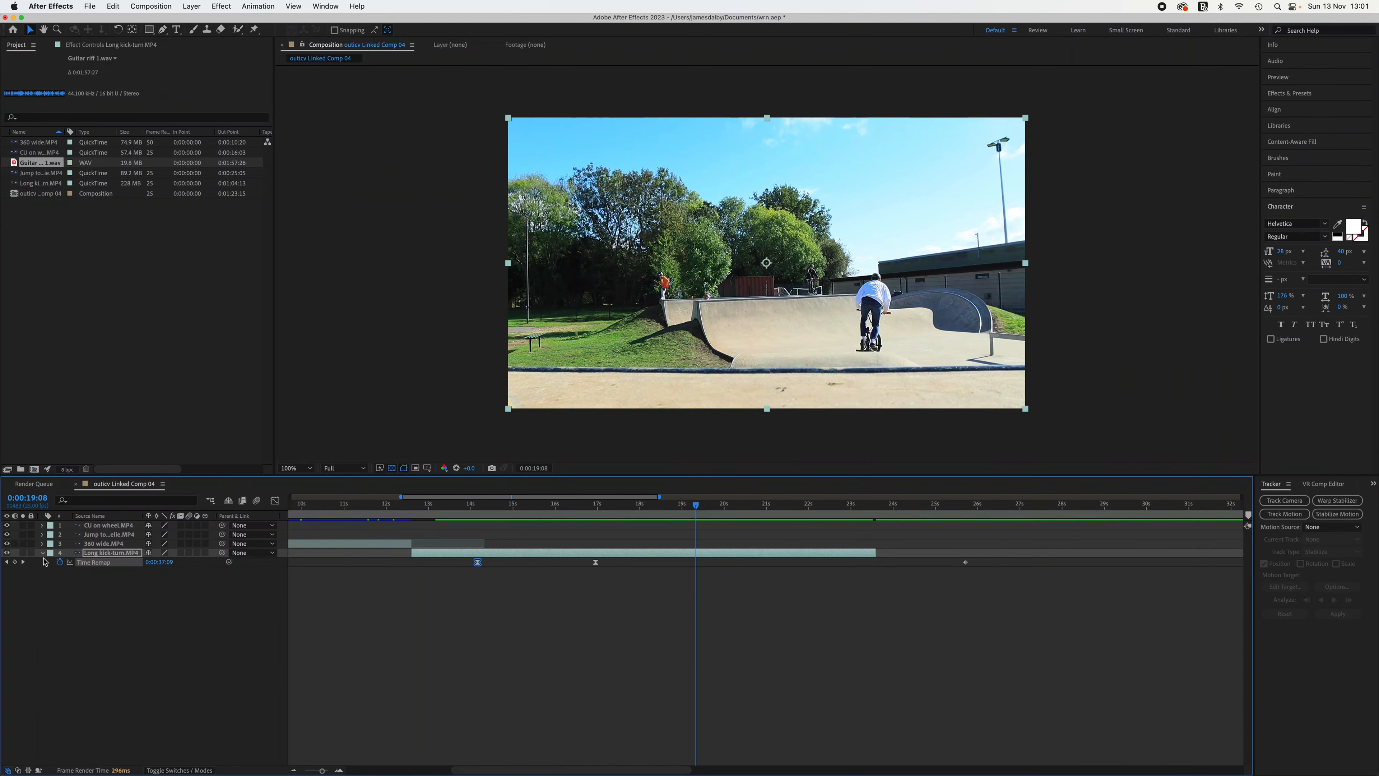
scroll(419, 580, "left", 5)
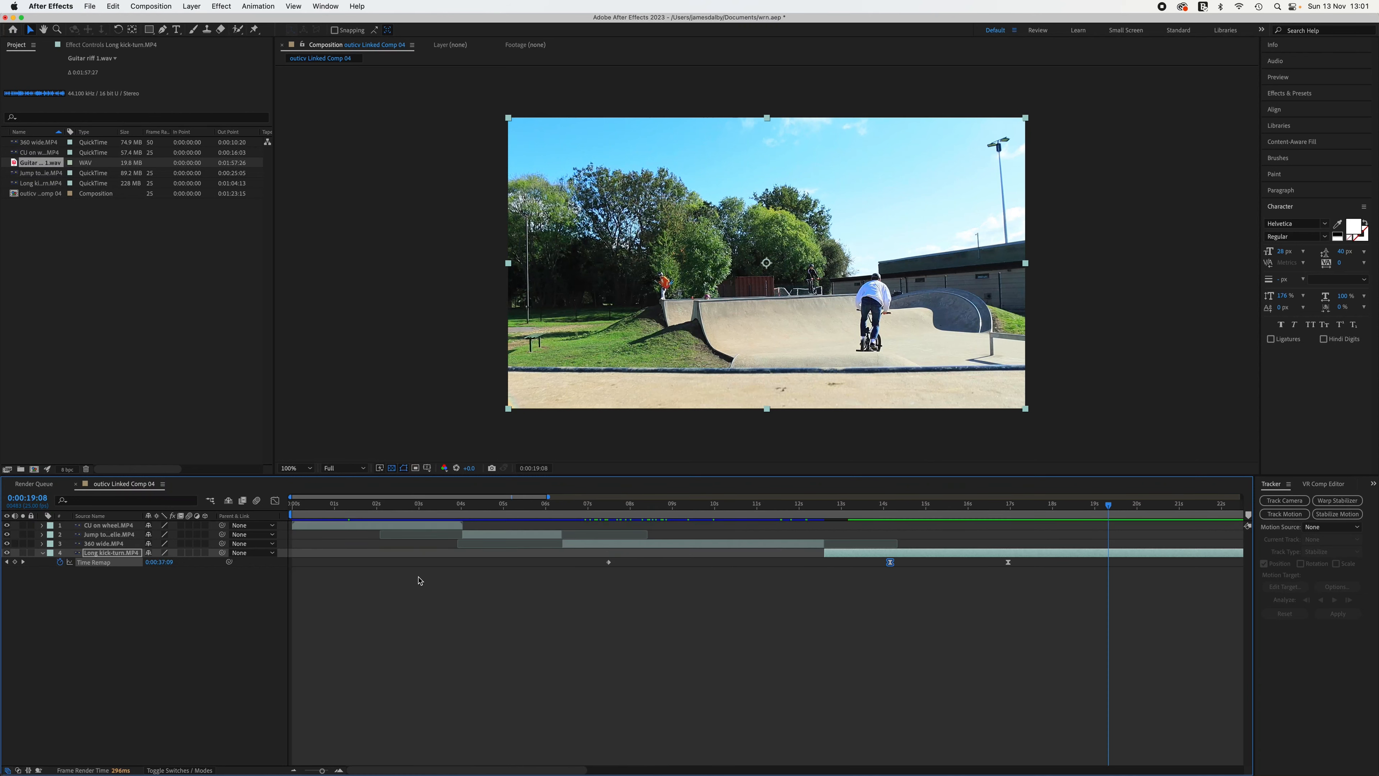
left_click_drag(468, 508, 502, 513)
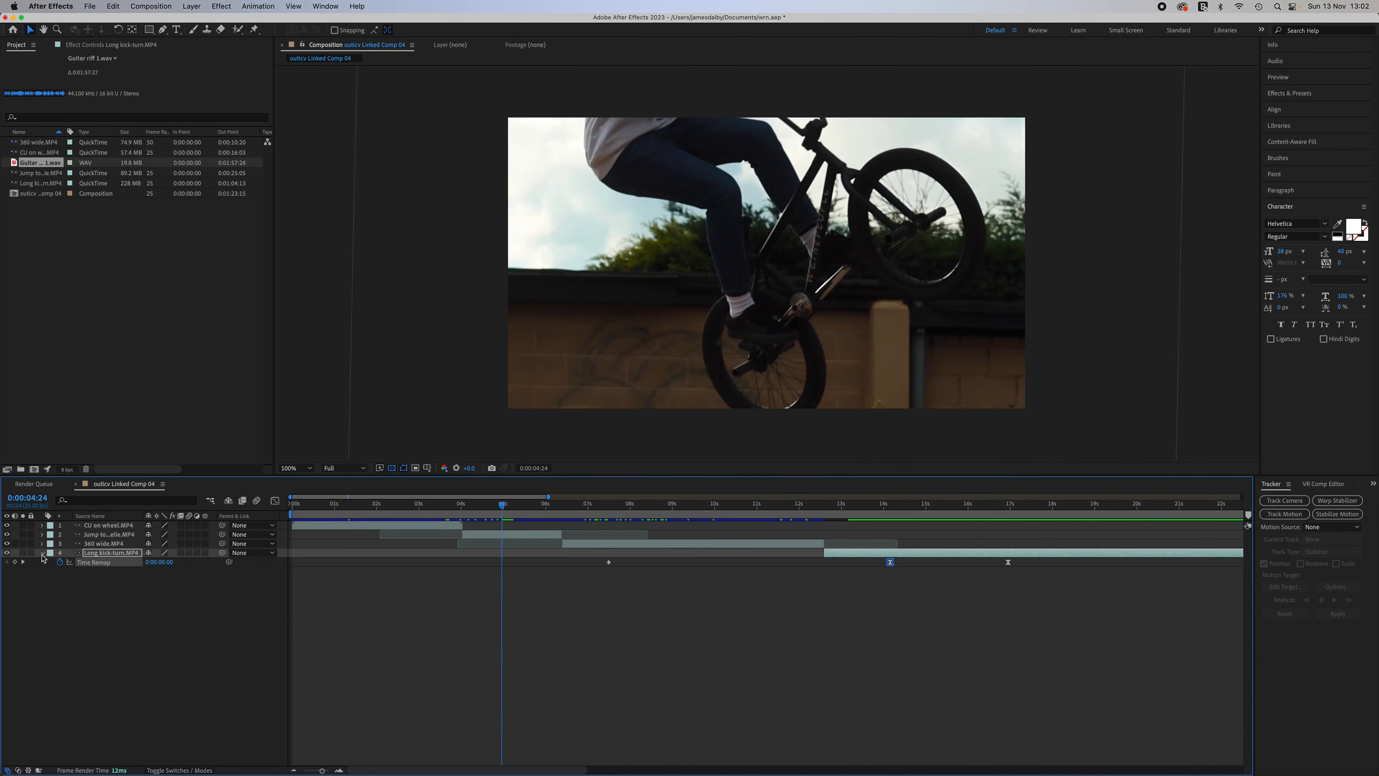
key("u")
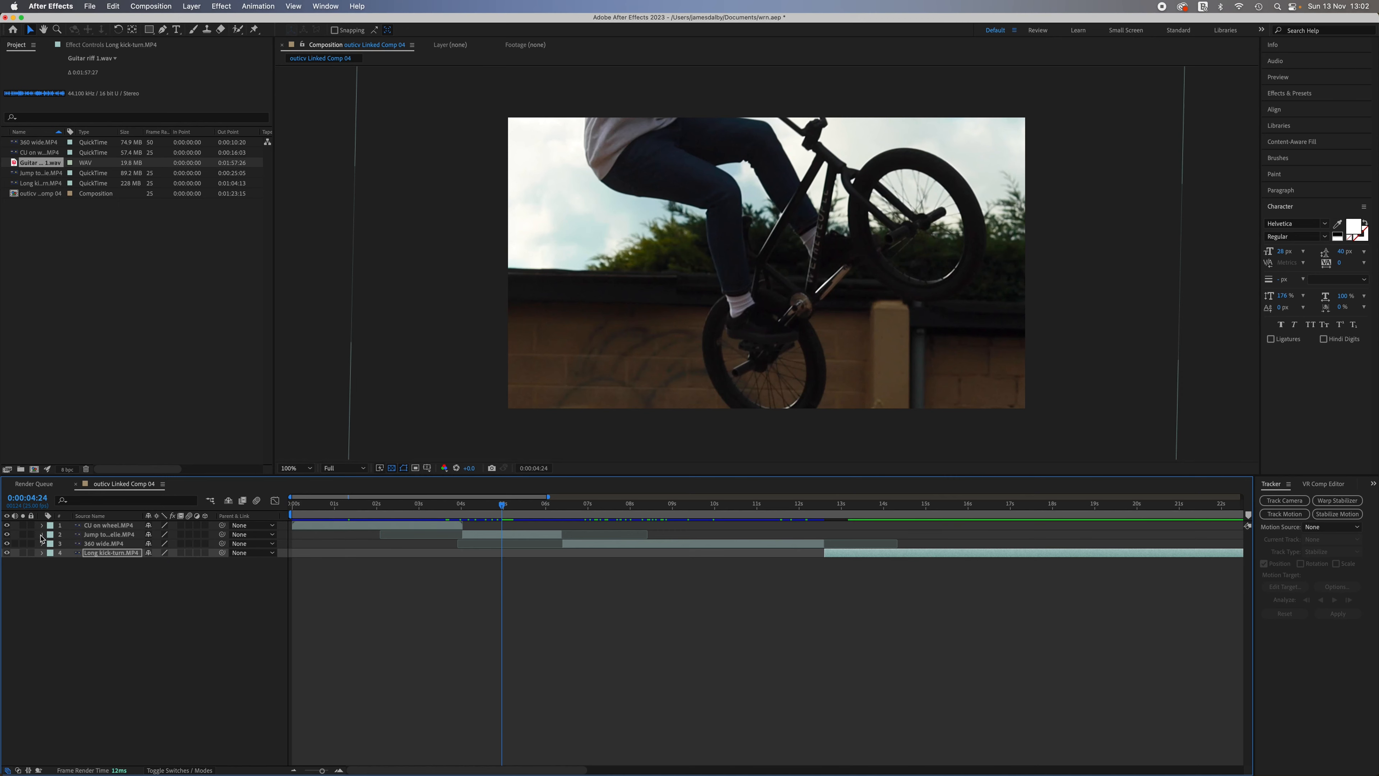
left_click(41, 535)
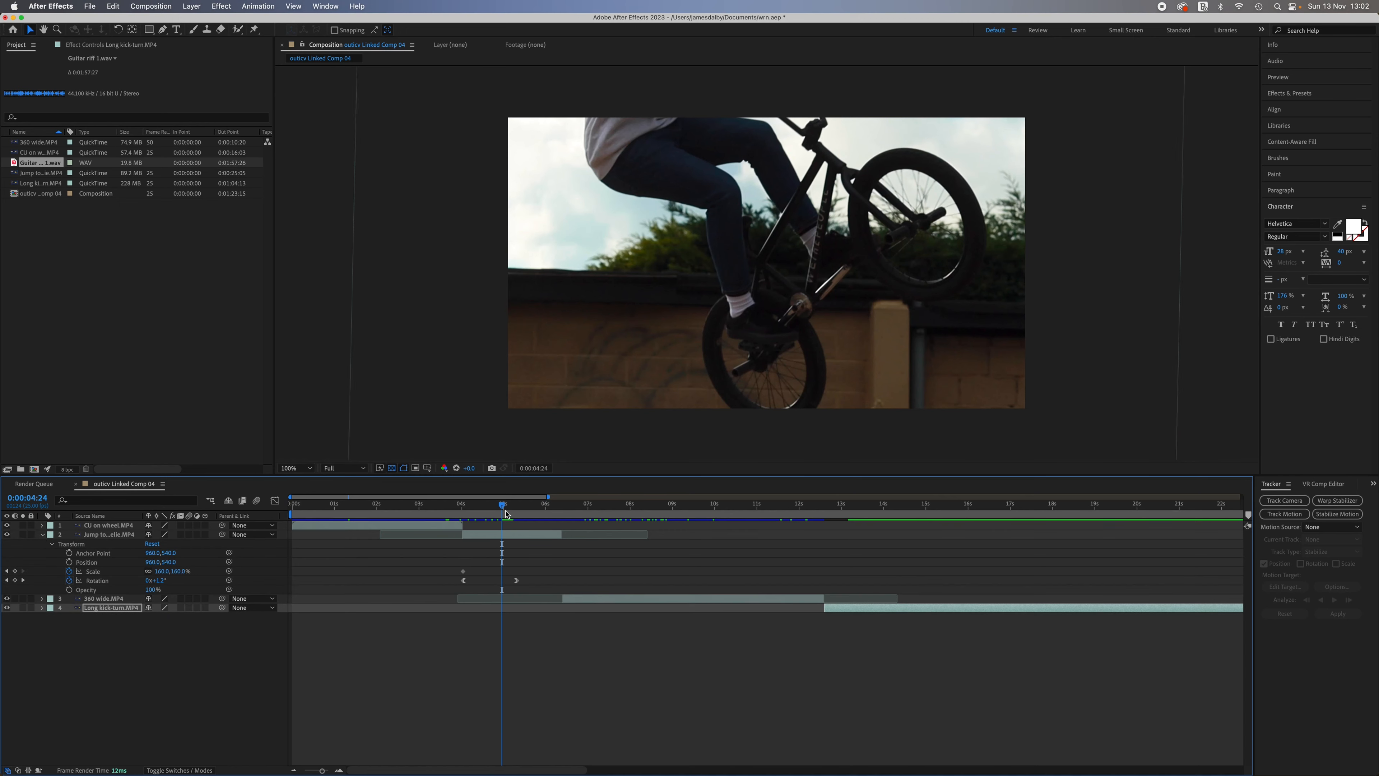
- Play back the zoom-and-spin transition into the Jump to wheelie clip from 0:00:03:04
left_click_drag(502, 506, 426, 517)
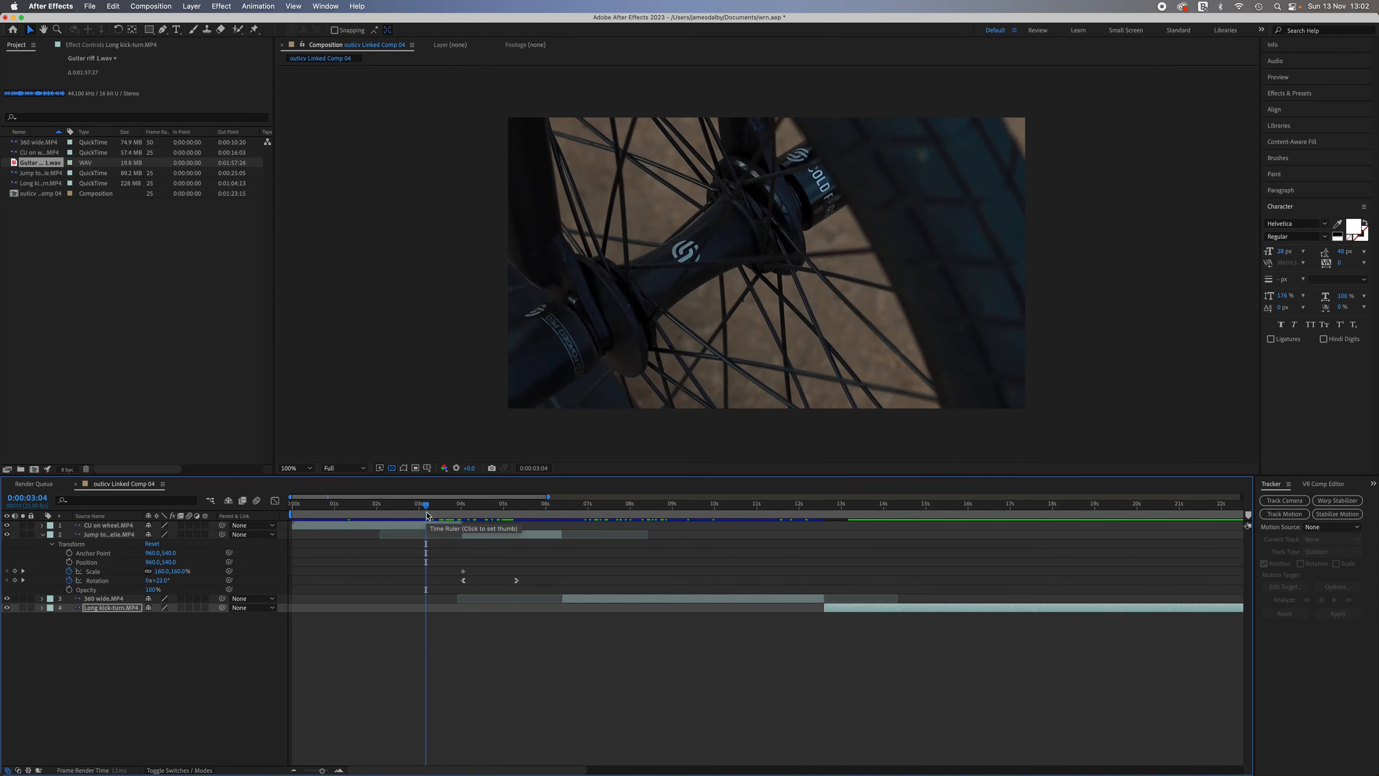
key("space")
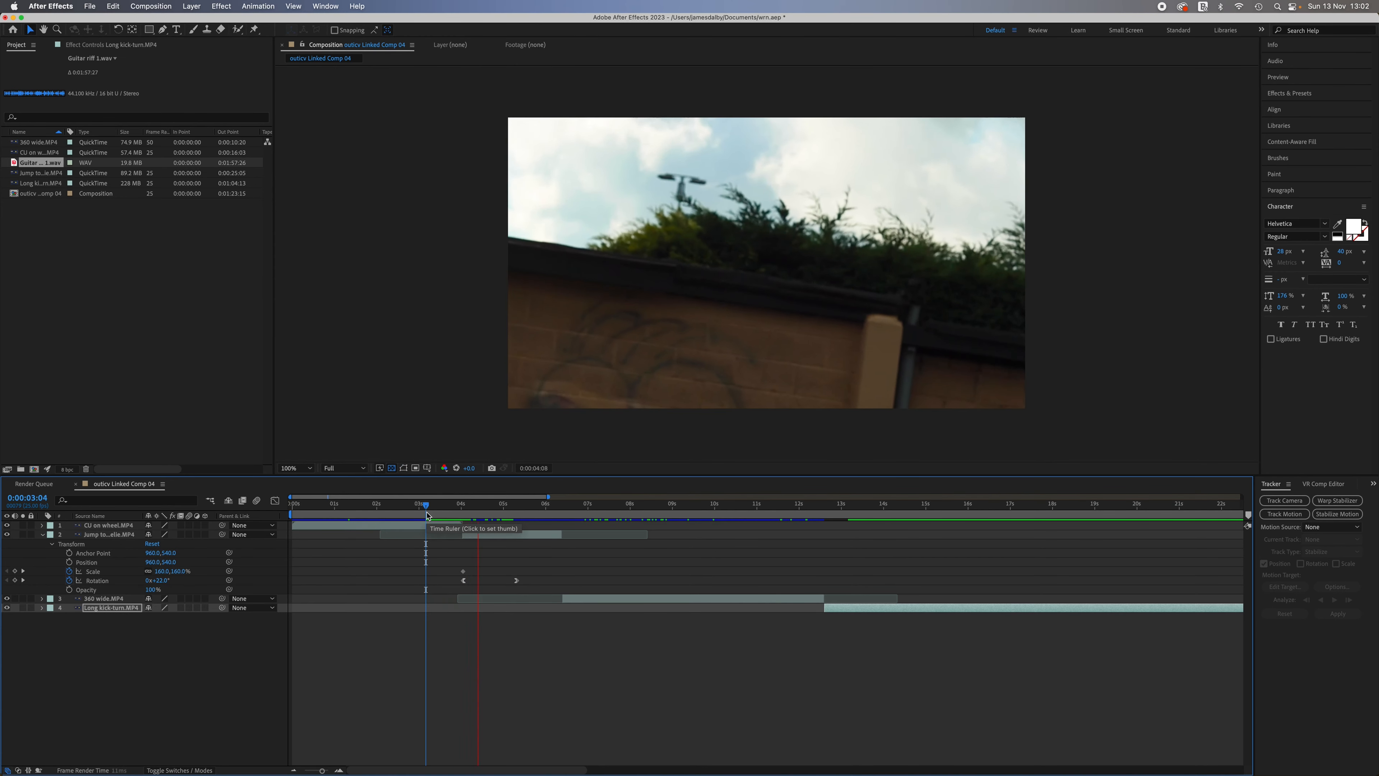
key("space")
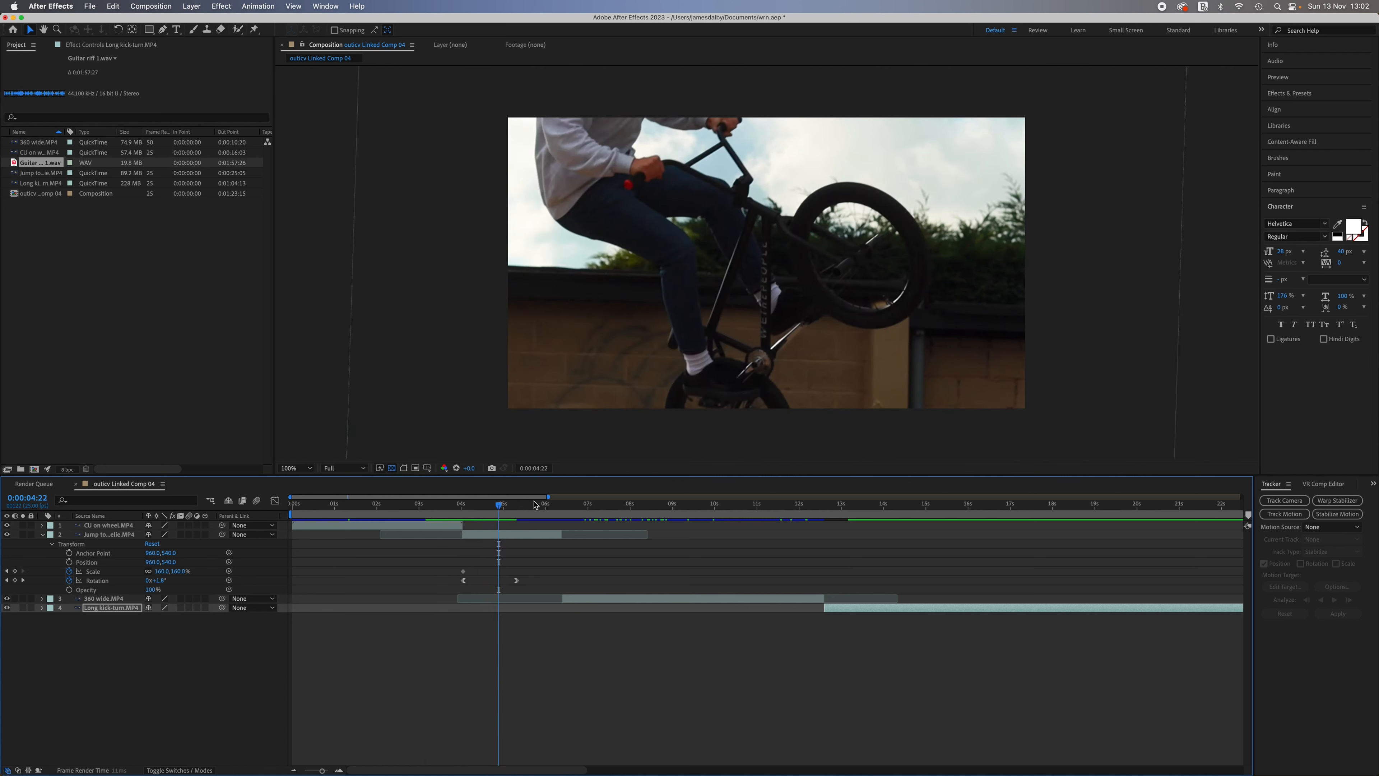
- Go to 0:00:04:23, where the bike is in mid-air, and enable time remapping on the Jump to wheelie layer
left_click(505, 507)
left_click_drag(505, 507, 501, 508)
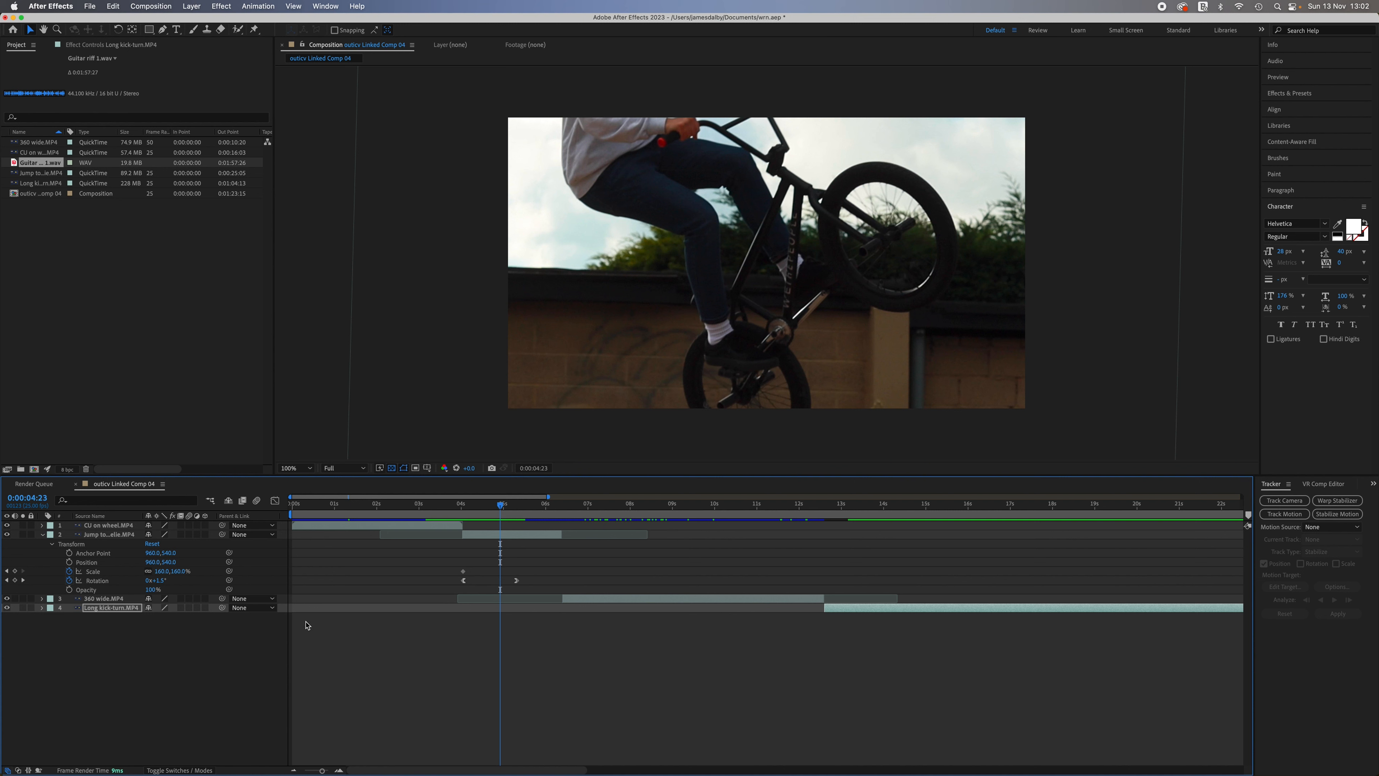
right_click(118, 537)
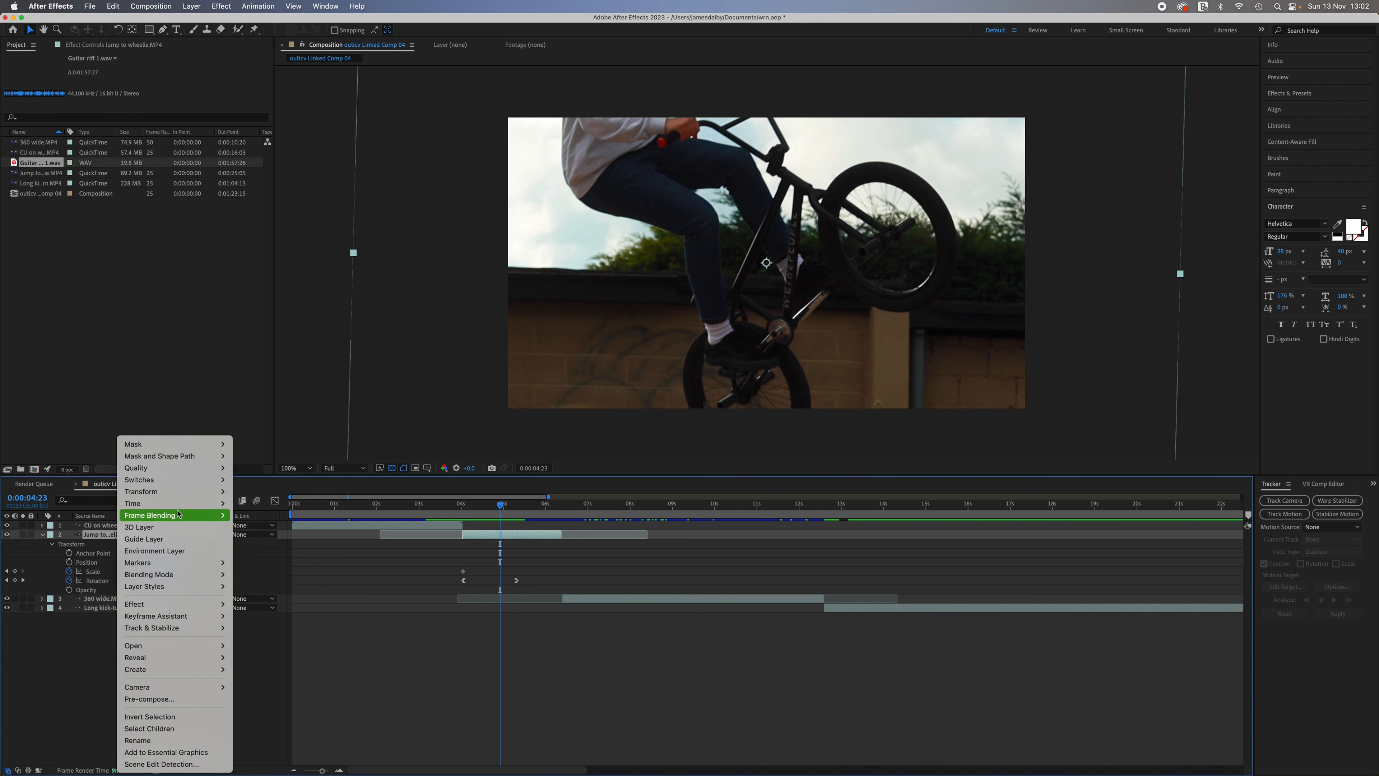
mouse_move(215, 503)
left_click(259, 504)
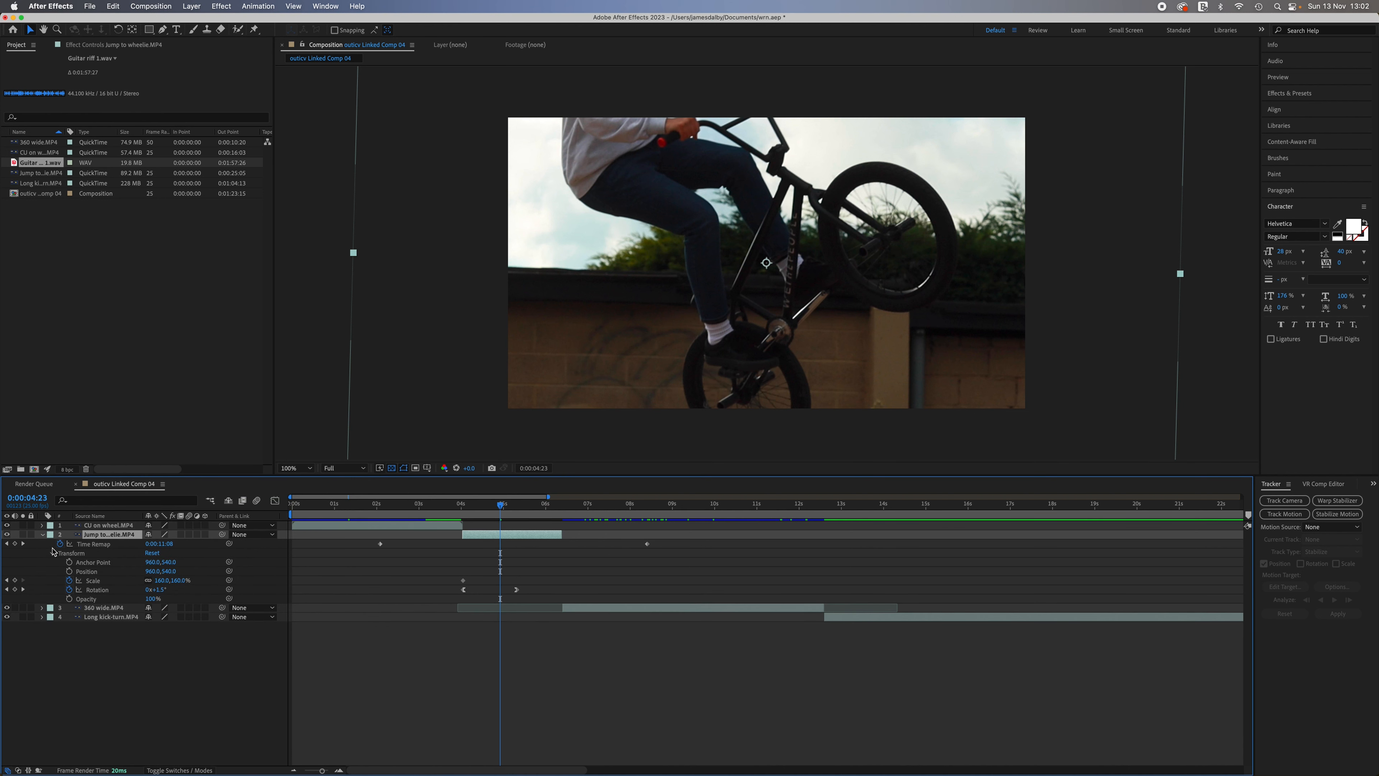
- Add Time Remap keyframes to the Jump to wheelie layer at 0:00:04:23 and on the next frame, 0:00:04:24
left_click(15, 544)
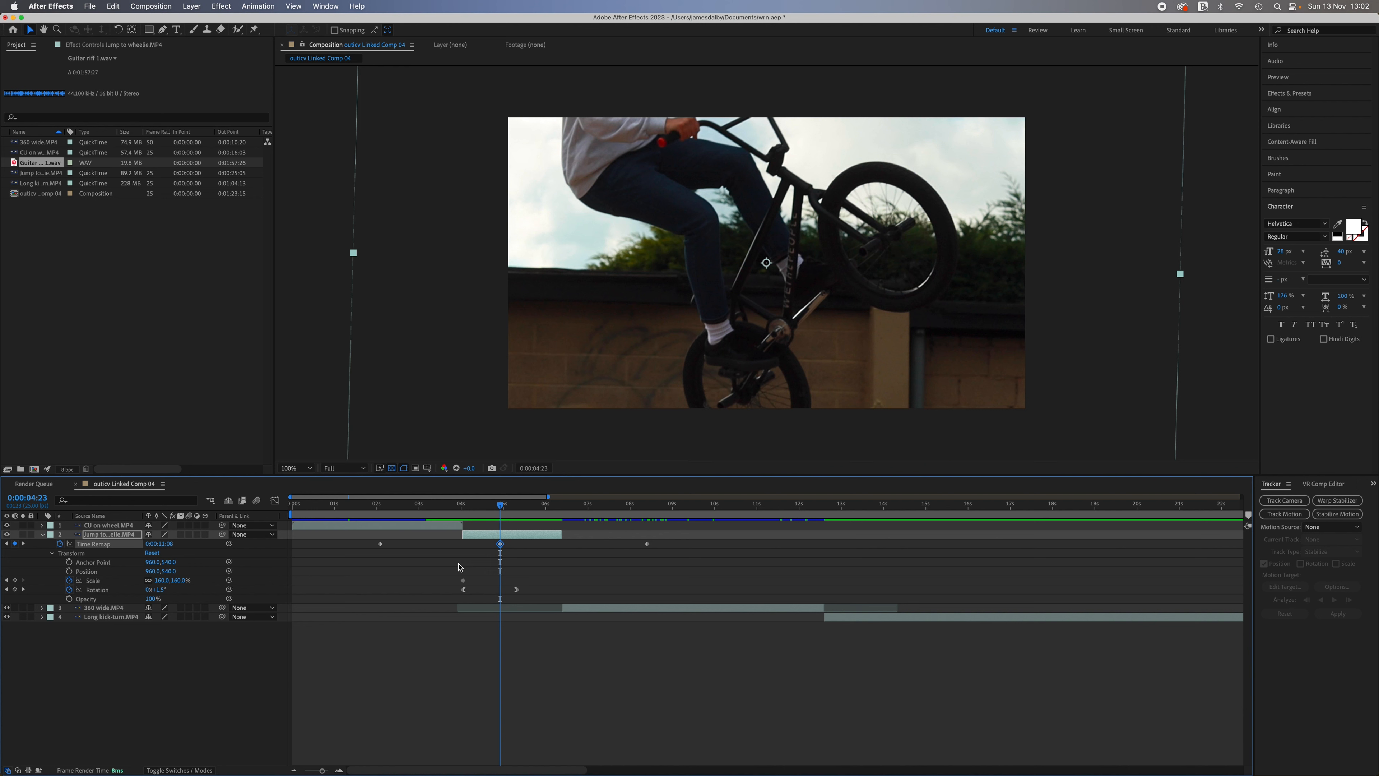
key("Page_Down")
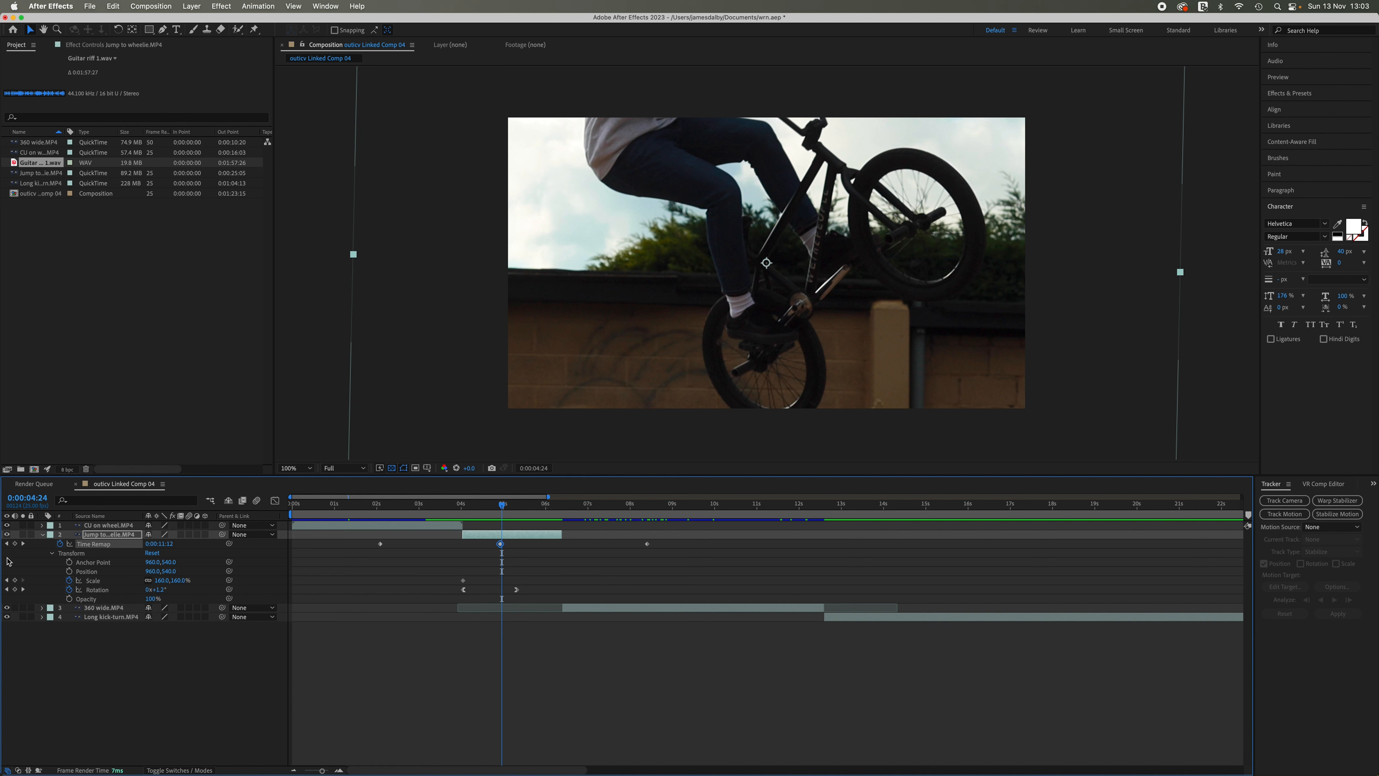
left_click(15, 544)
left_click(523, 649)
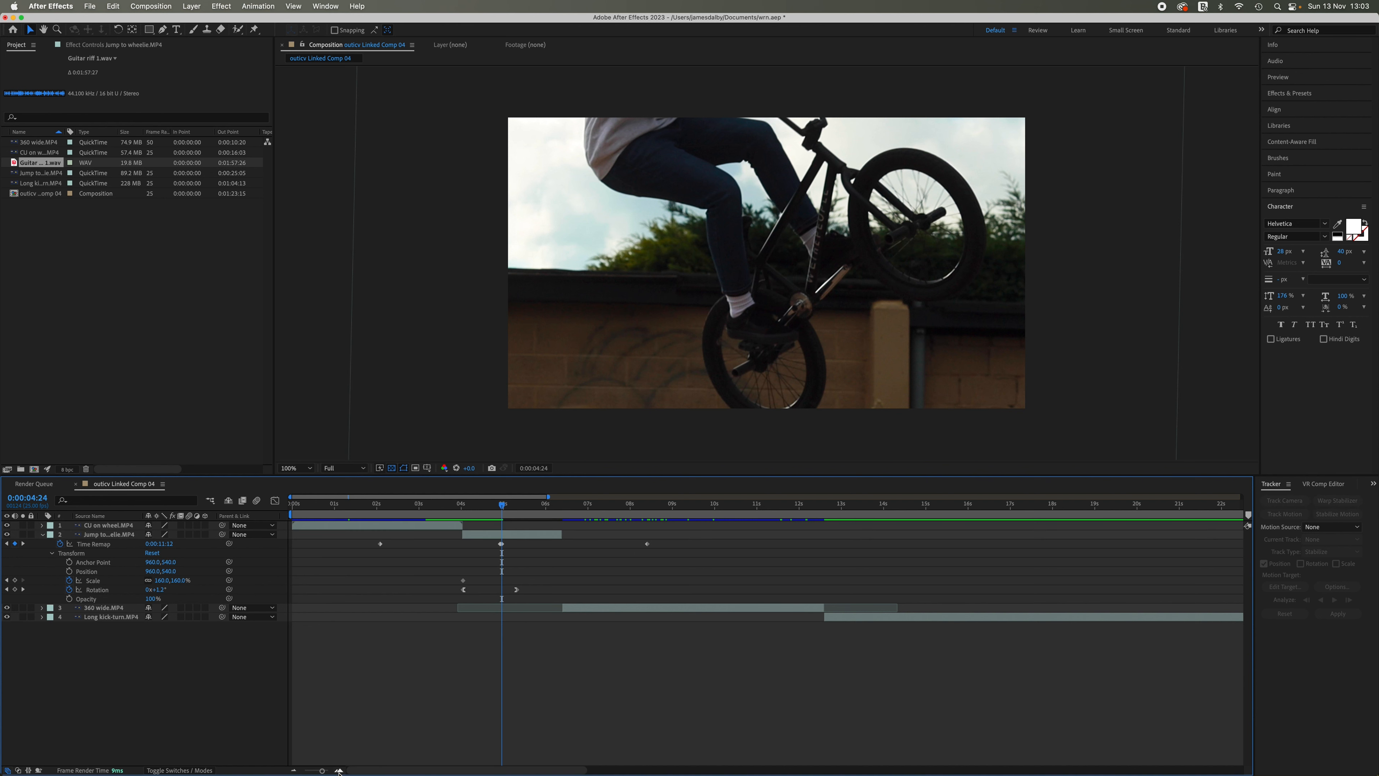
left_click_drag(322, 771, 327, 771)
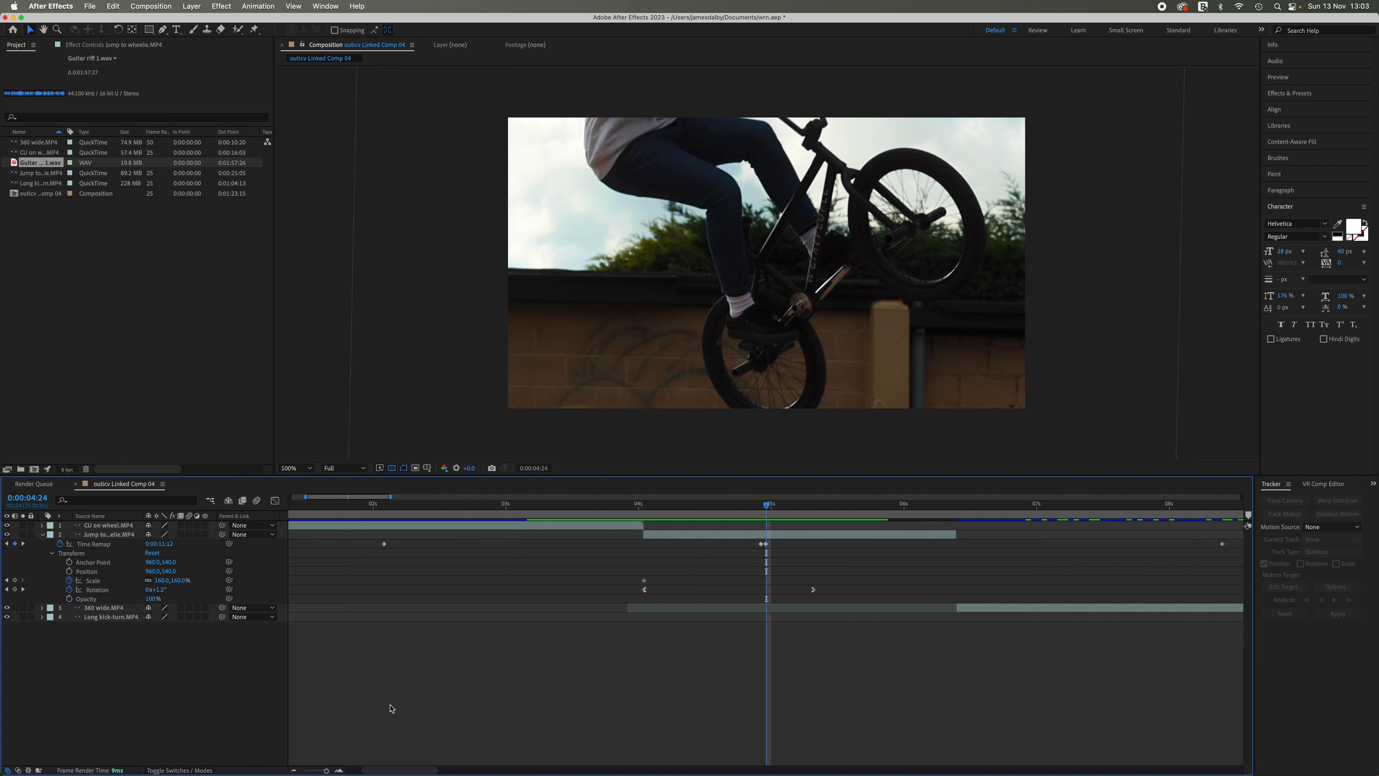
left_click_drag(326, 770, 316, 771)
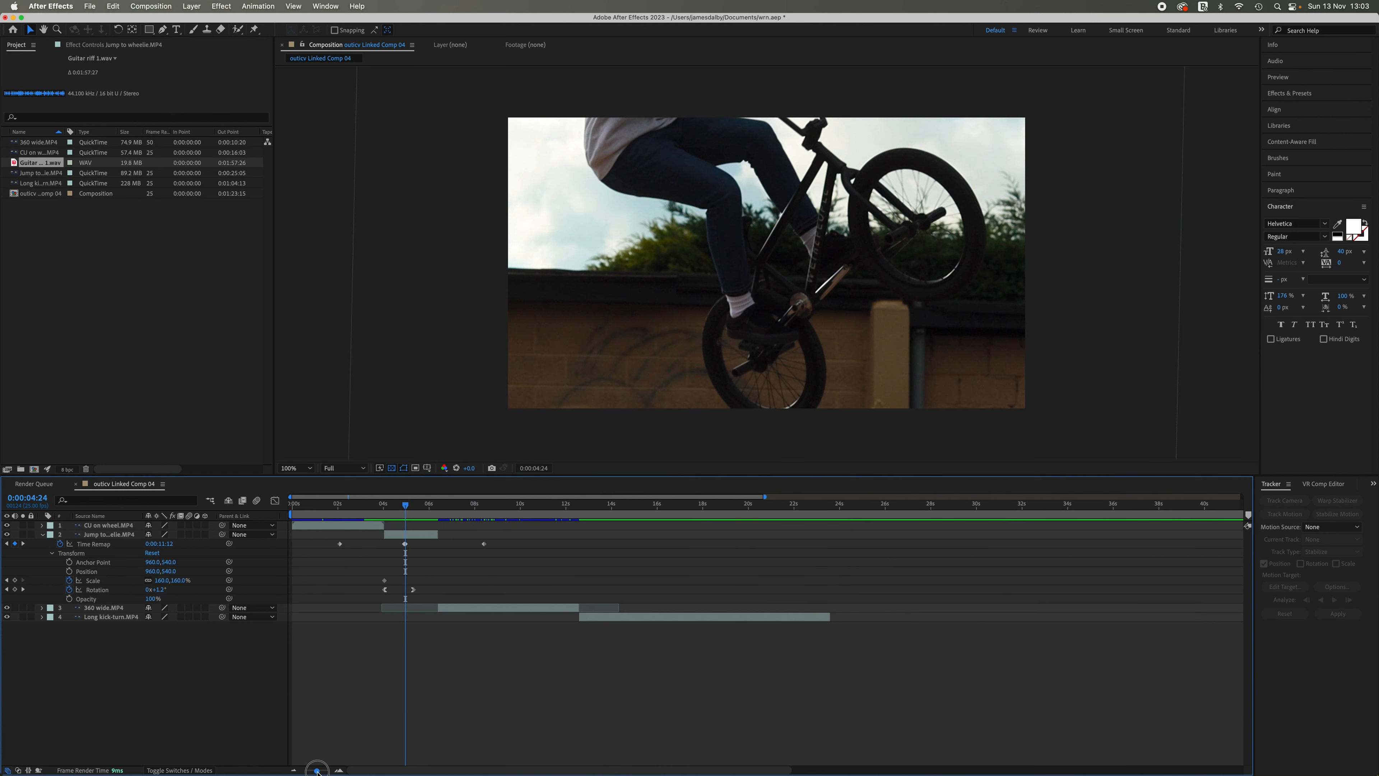
- Keyframe the Jump to wheelie layer's Scale at 160% at 0:00:05:02 and at 100% at 0:00:05:21
mouse_move(413, 509)
left_mouse_down()
mouse_move(400, 507)
mouse_move(414, 508)
left_mouse_up()
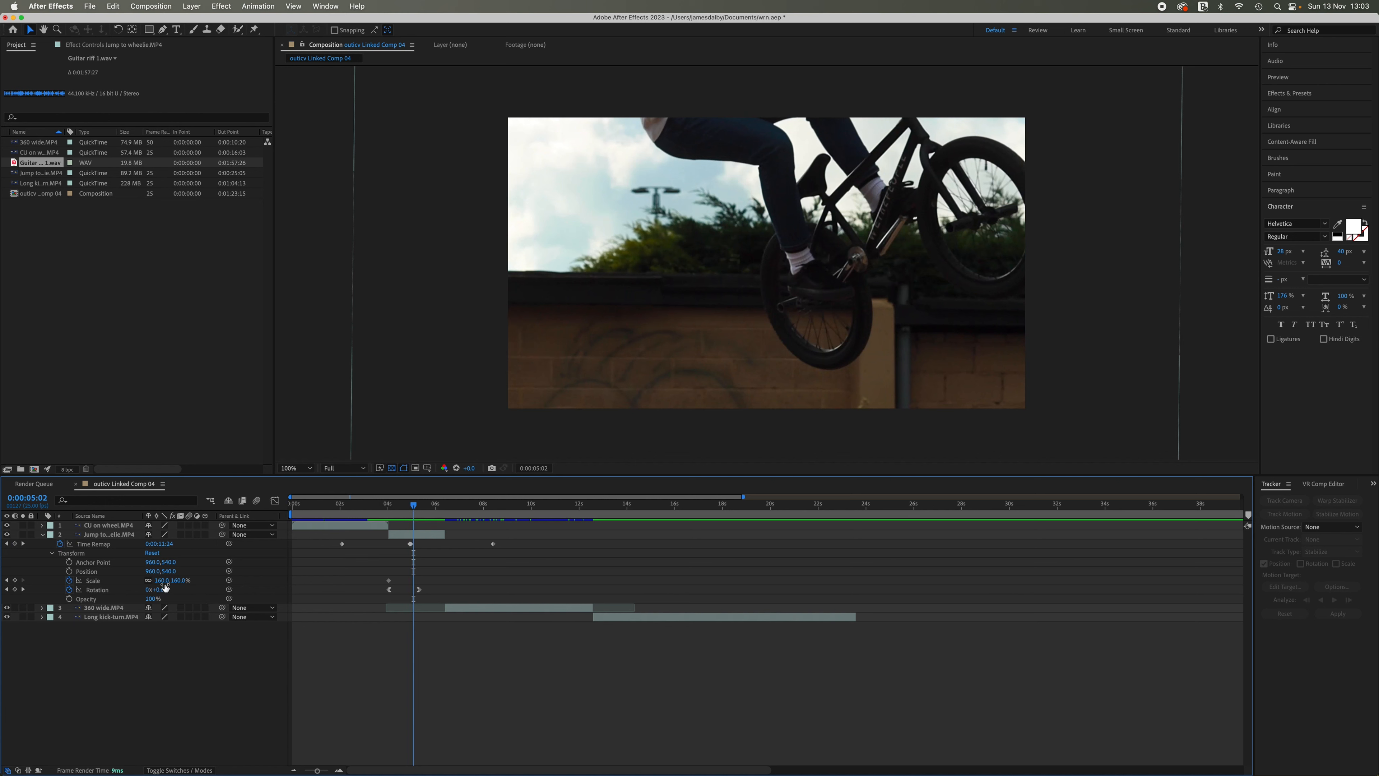
left_click(15, 580)
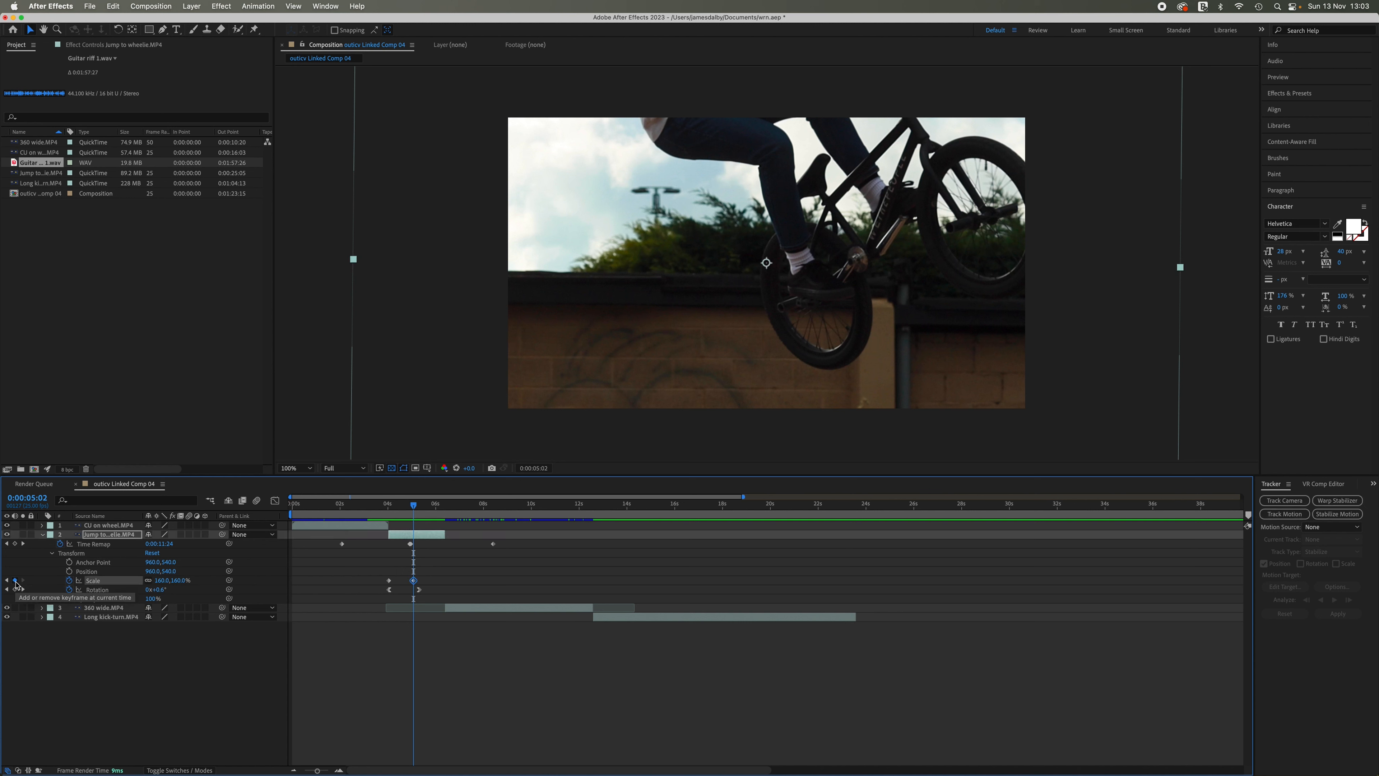
left_click_drag(413, 504, 432, 510)
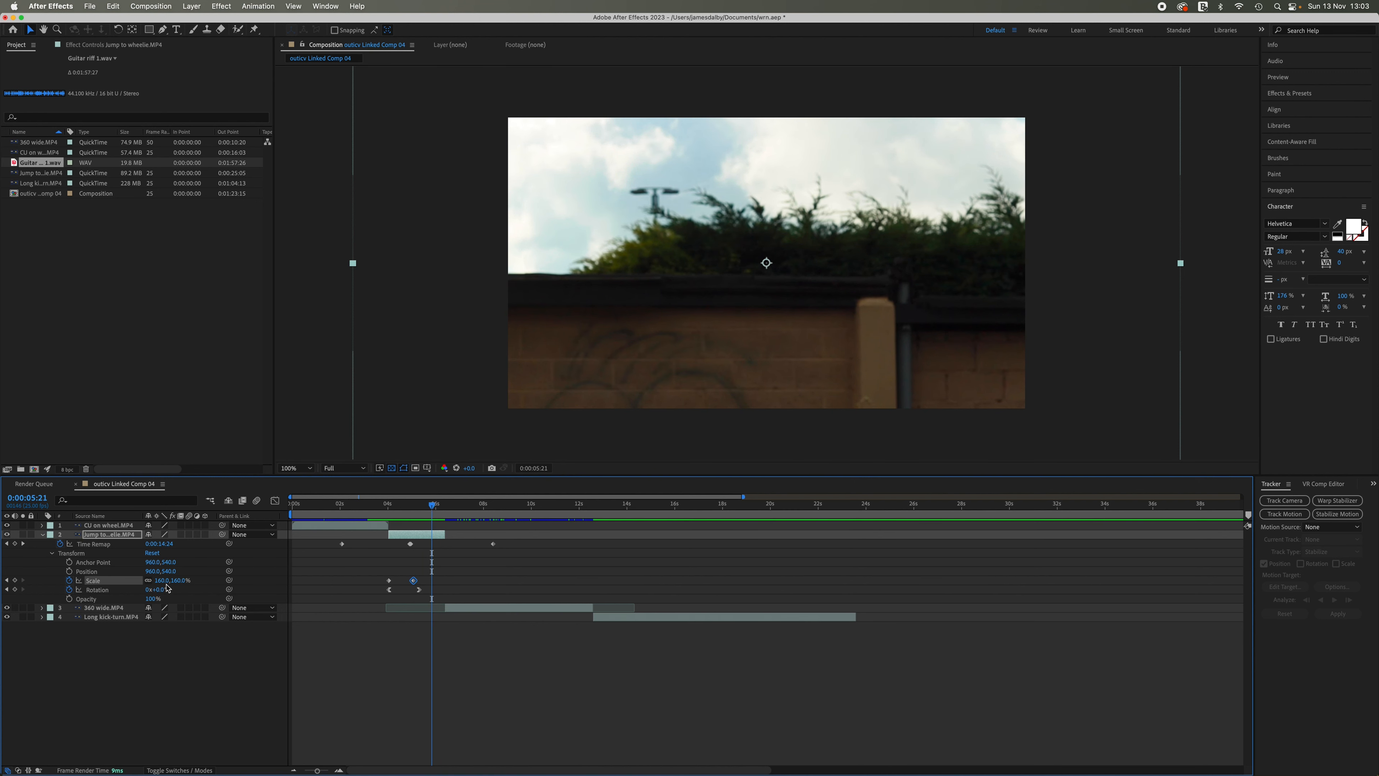
left_click_drag(162, 580, 129, 584)
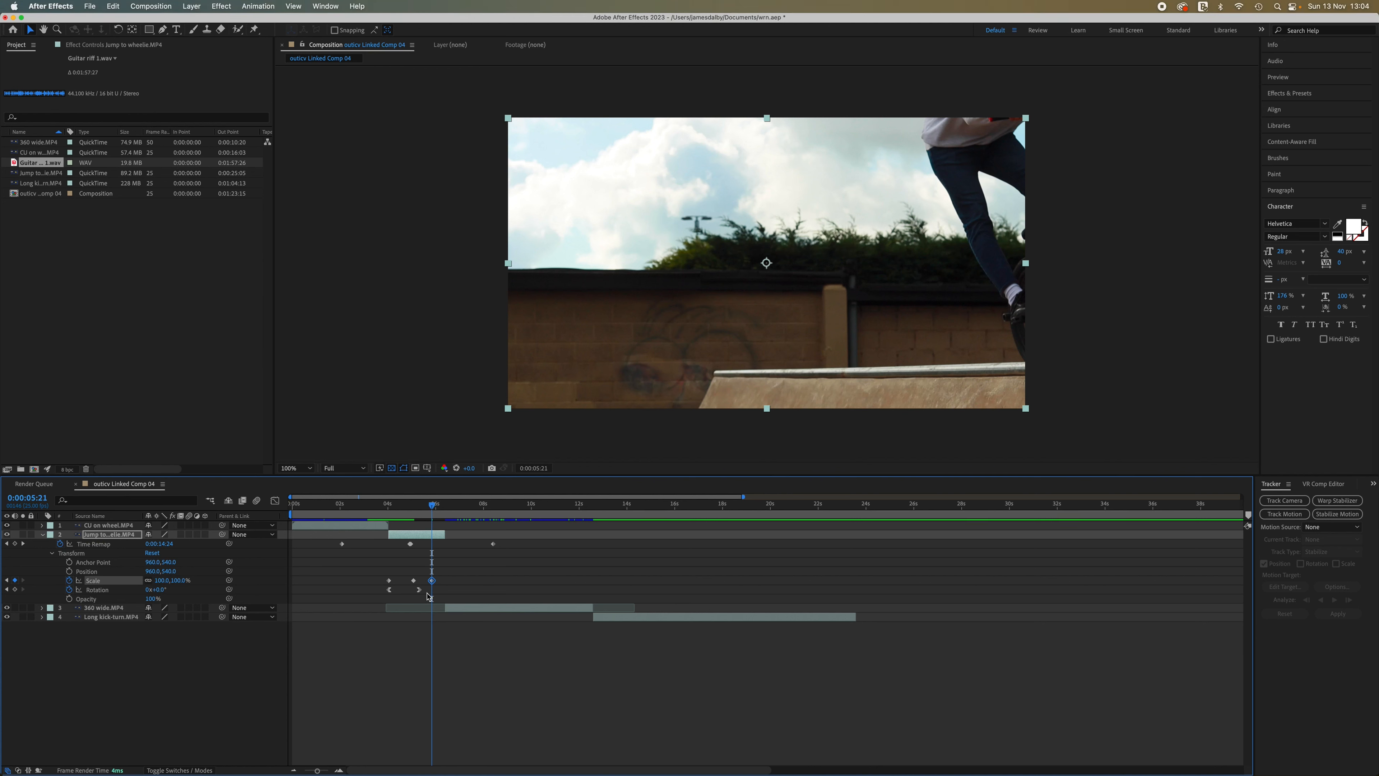
- In the Jump to wheelie Scale graph, ease out of the 160% keyframe at 0:00:05:02 and ease into the final 100% keyframe
mouse_move(433, 509)
left_mouse_down()
mouse_move(385, 508)
mouse_move(435, 511)
mouse_move(415, 511)
left_mouse_up()
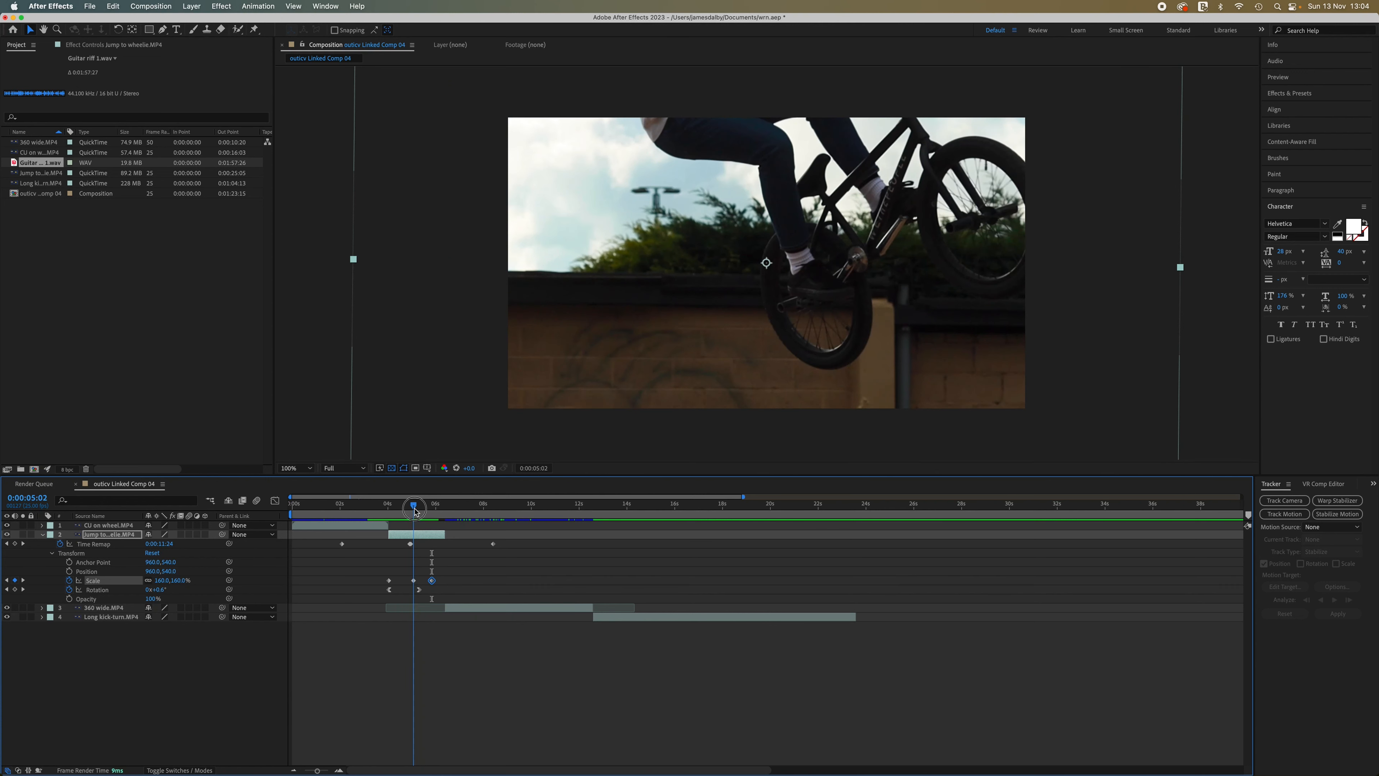
left_click(498, 713)
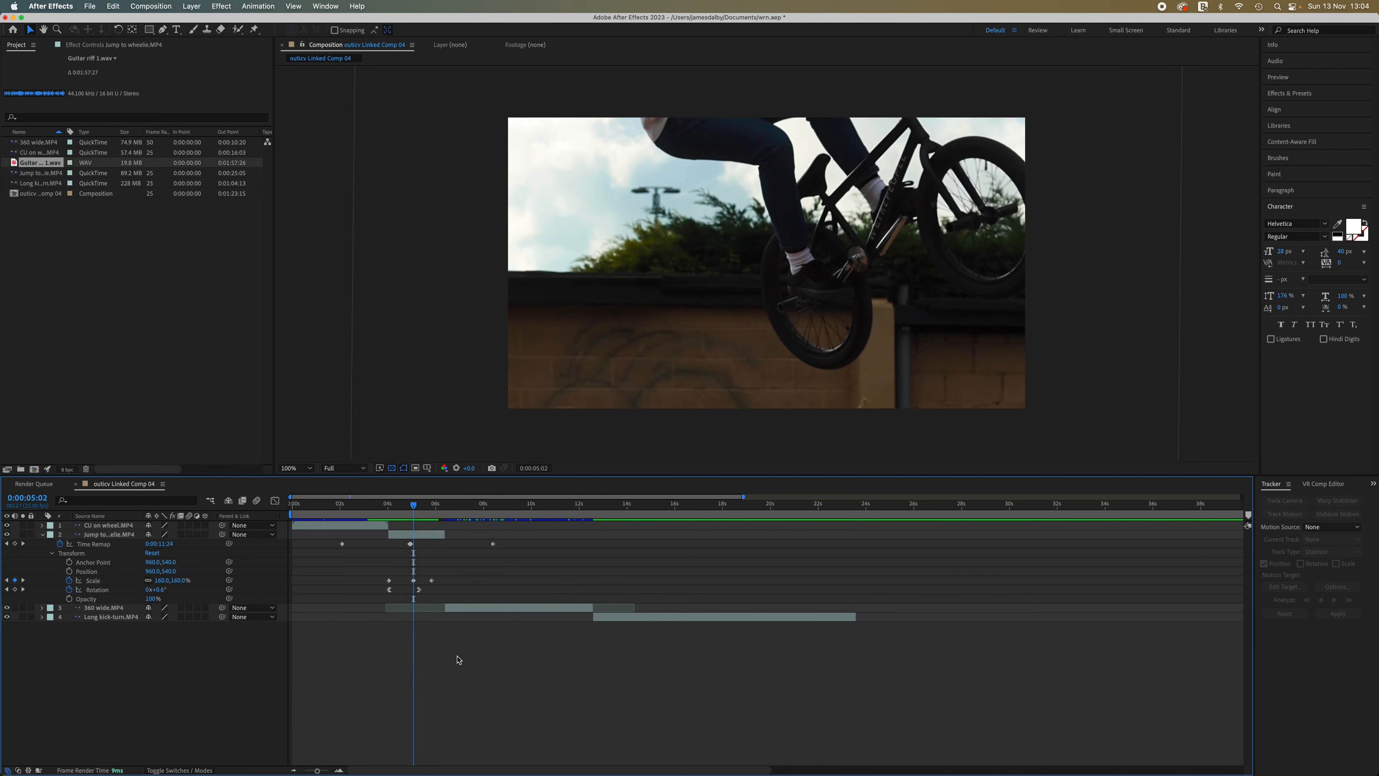
left_click(432, 581)
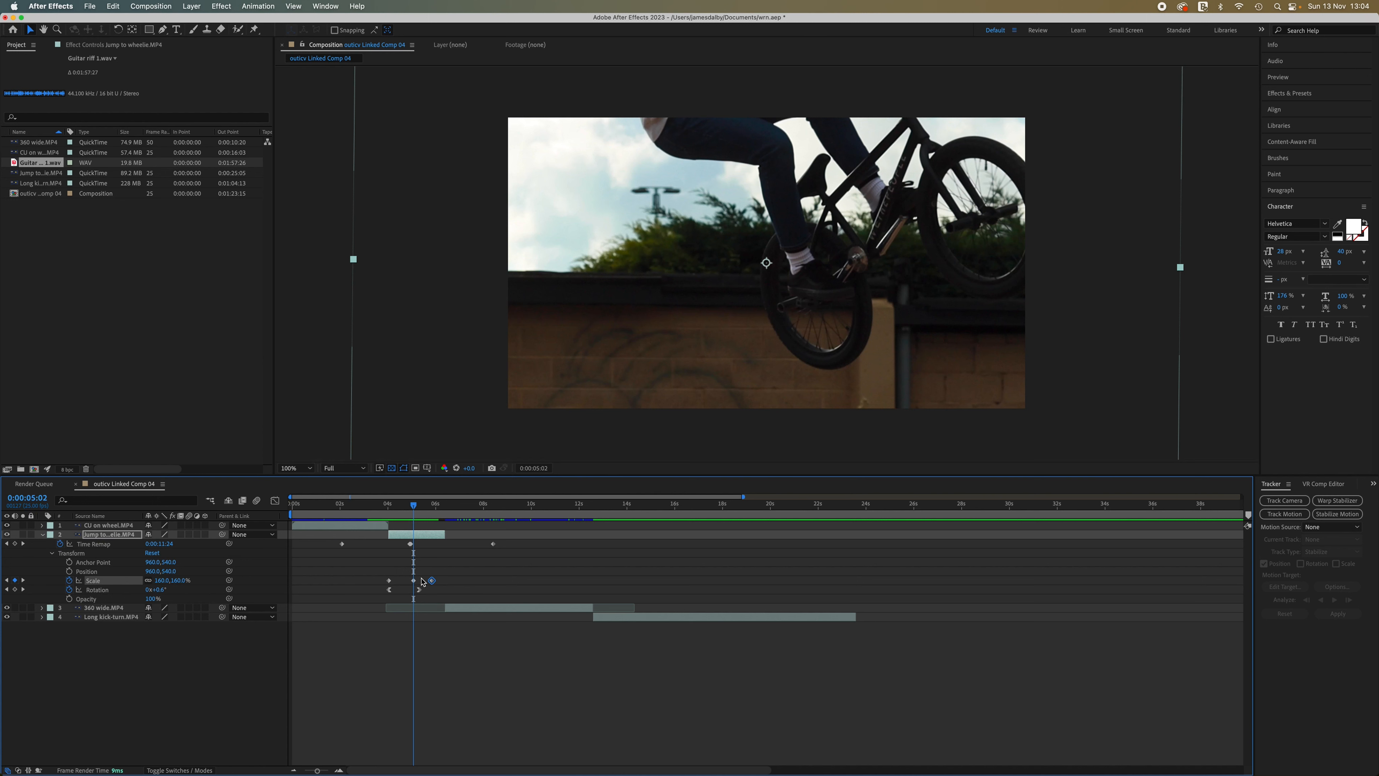
left_click(275, 502)
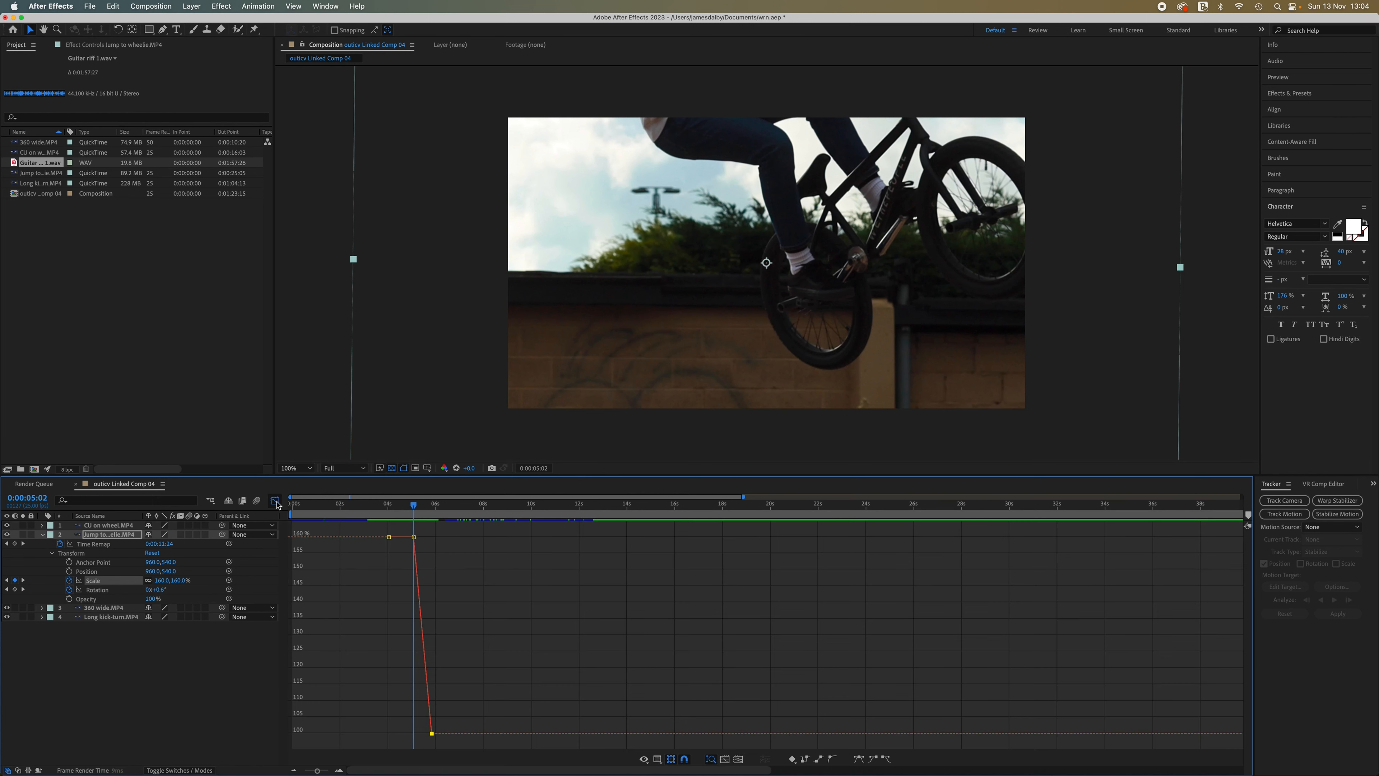
left_click(414, 537)
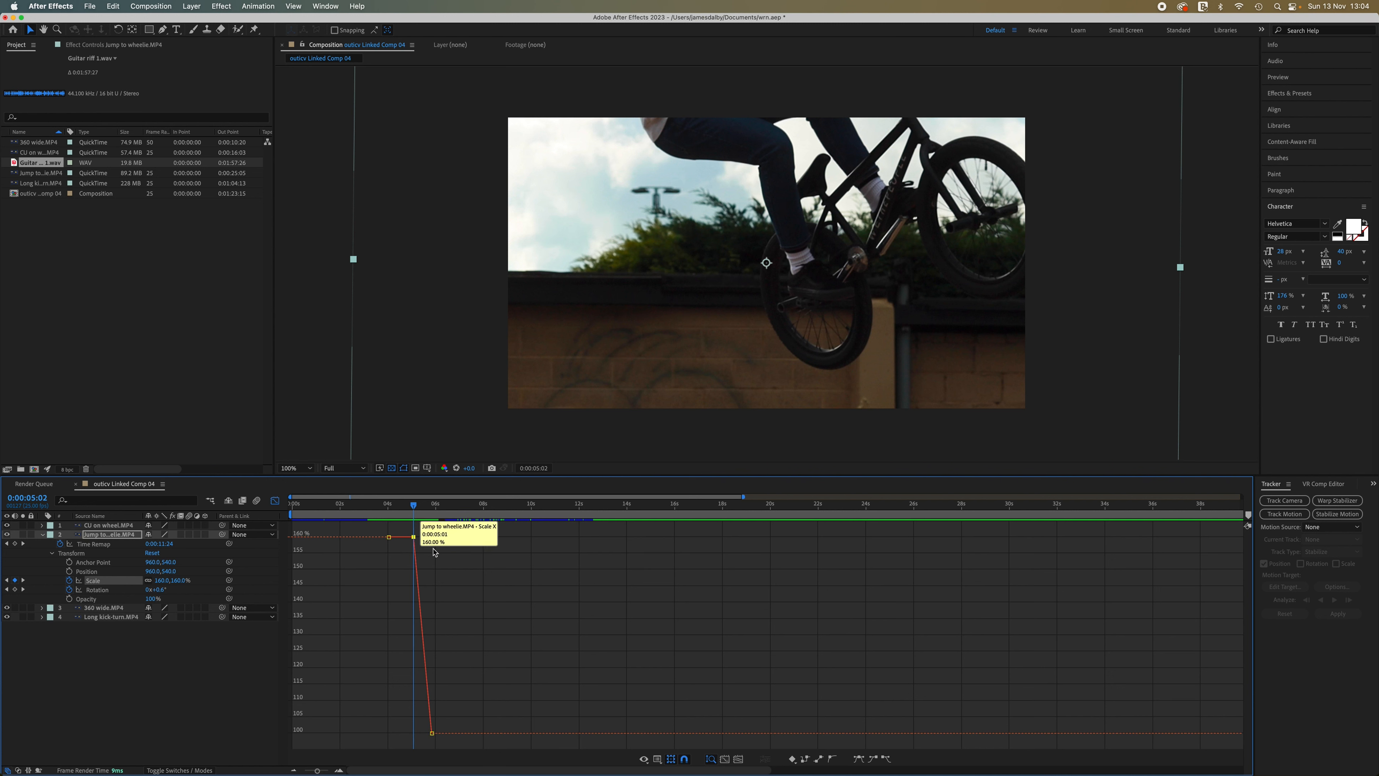
left_click(887, 761)
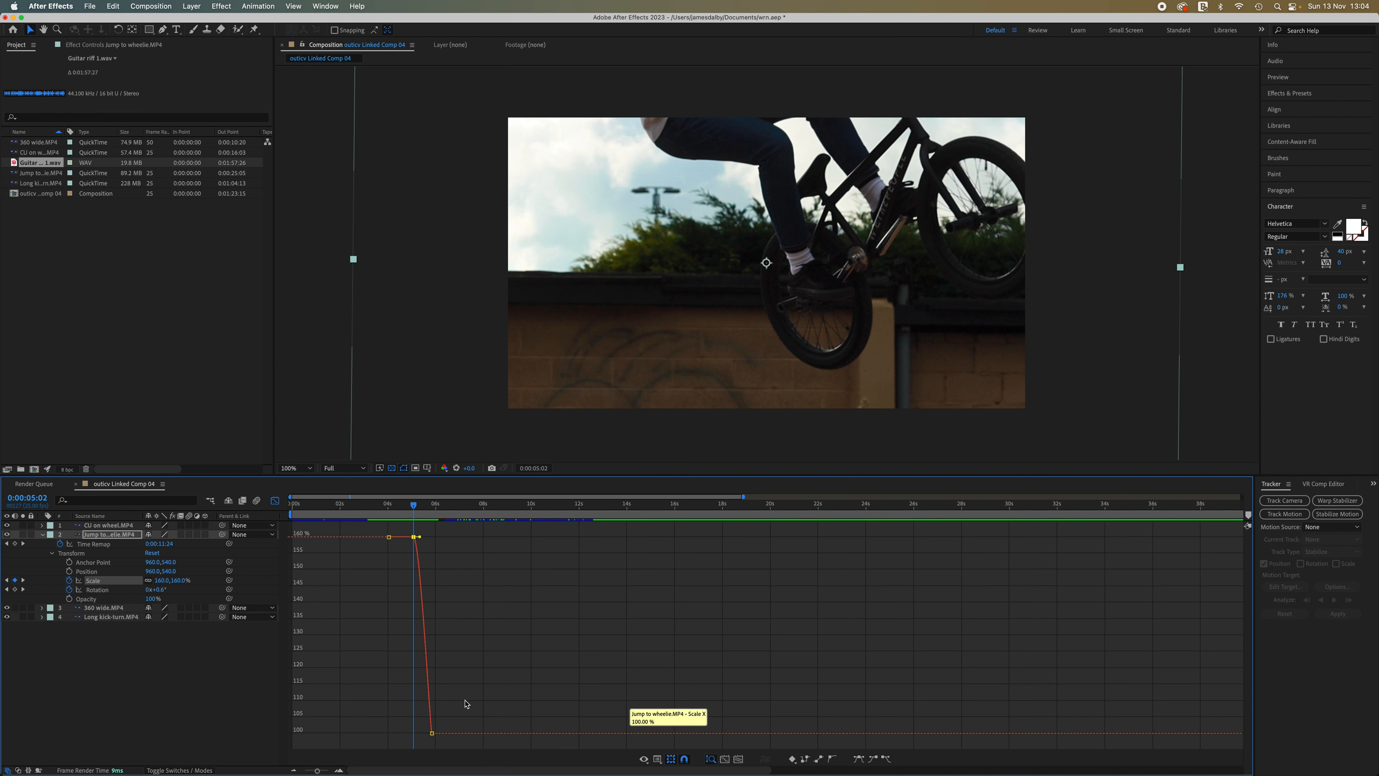
left_click(432, 733)
left_click(875, 759)
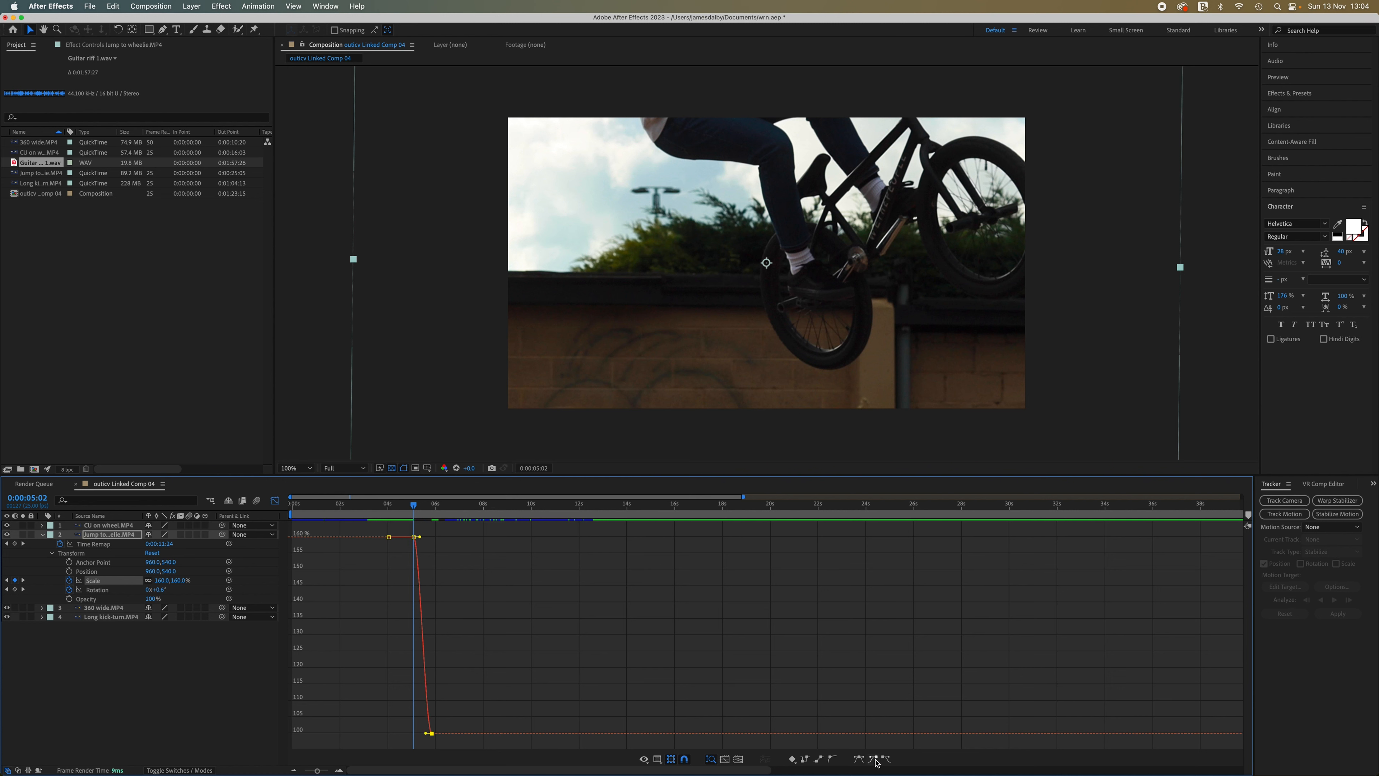
- Try moving the 100% Scale keyframe slightly later and play back the zoom-out
left_click_drag(432, 735, 438, 737)
left_click_drag(416, 512, 395, 508)
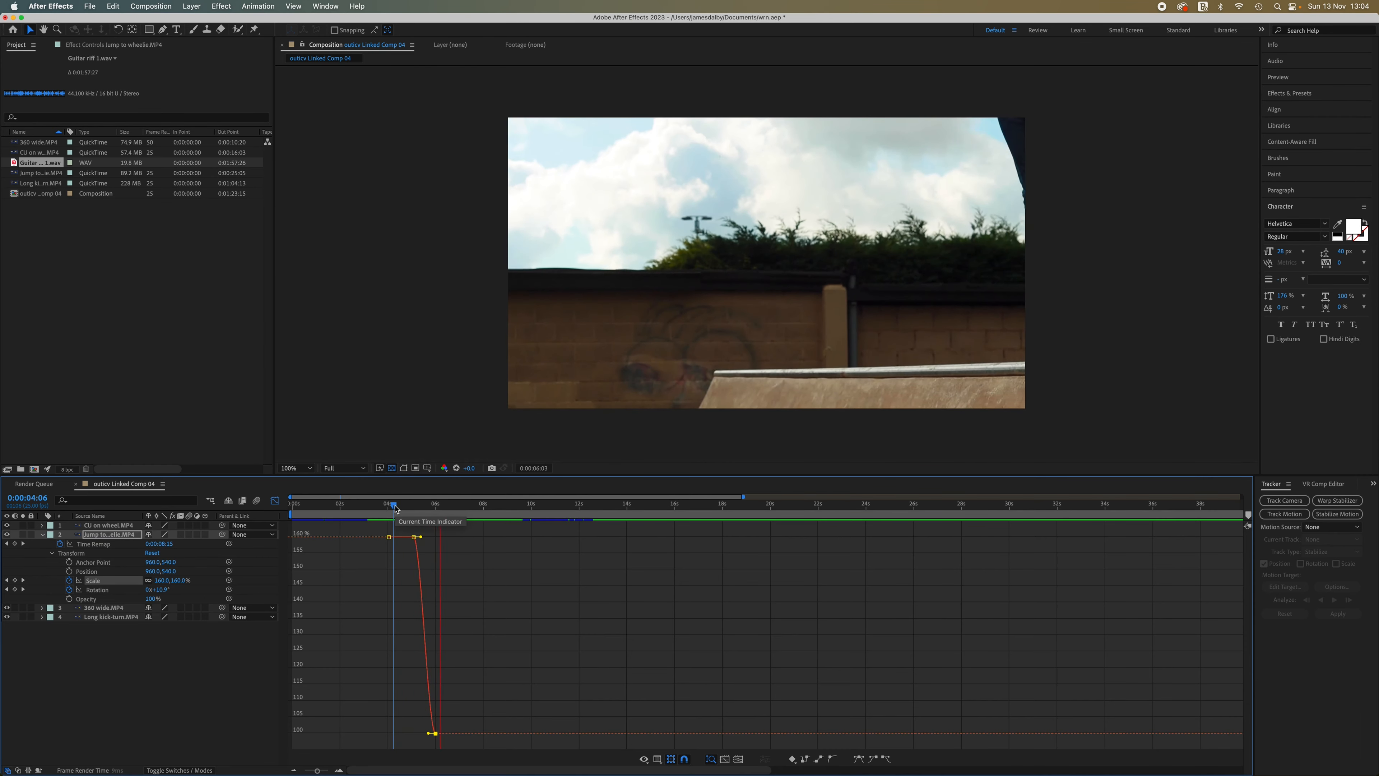
key("space")
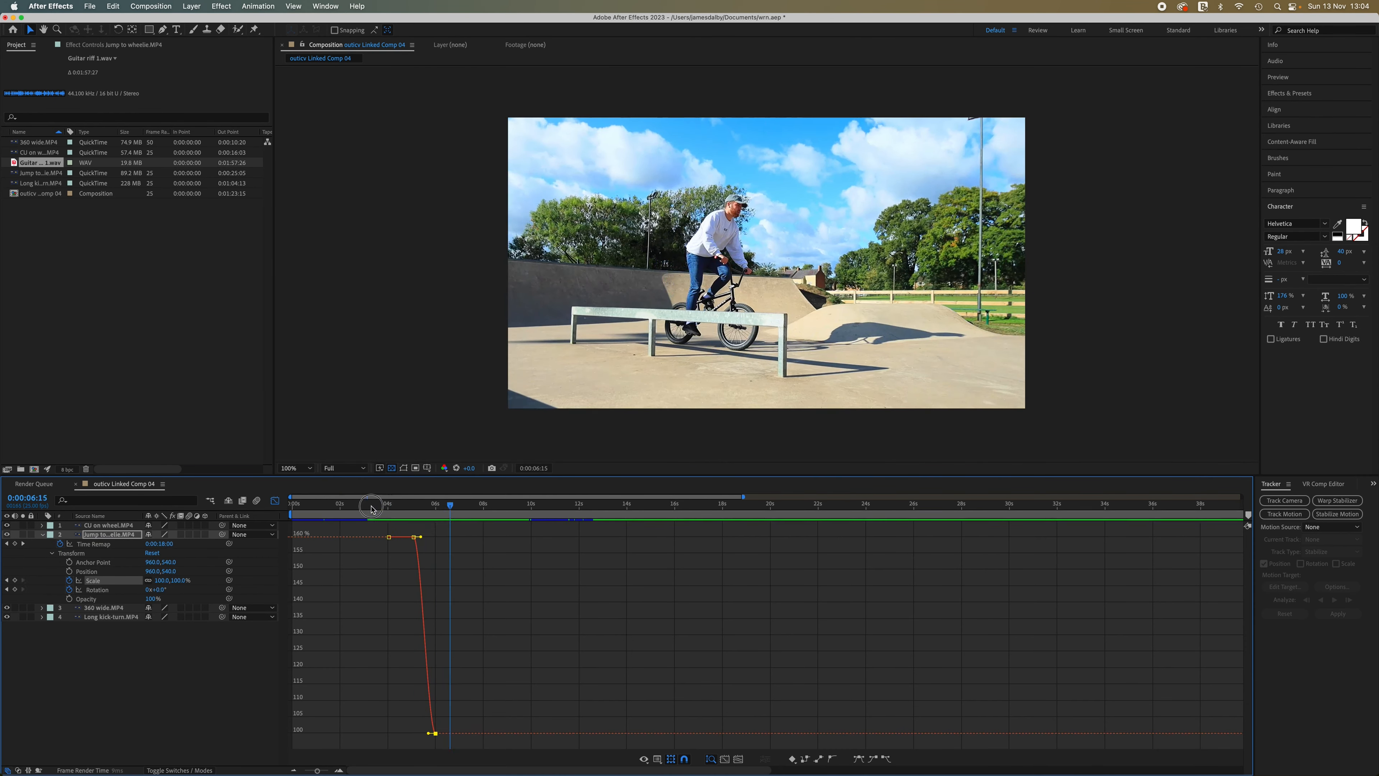
left_click(367, 507)
key("space")
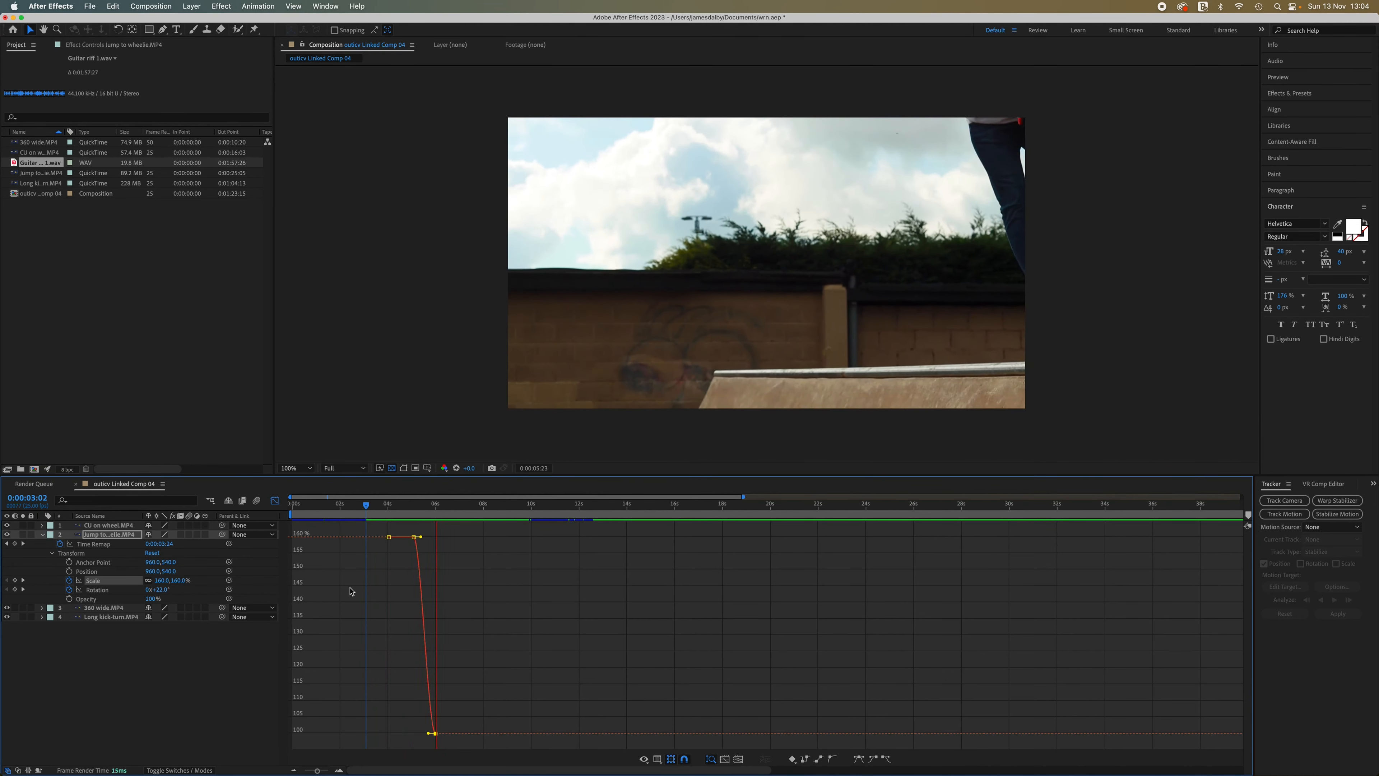
key("space")
- Return the 100% Scale keyframe to 0:00:05:21 and lengthen the ease handles between the last two Scale keyframes to steepen the curve
left_click_drag(432, 738, 432, 736)
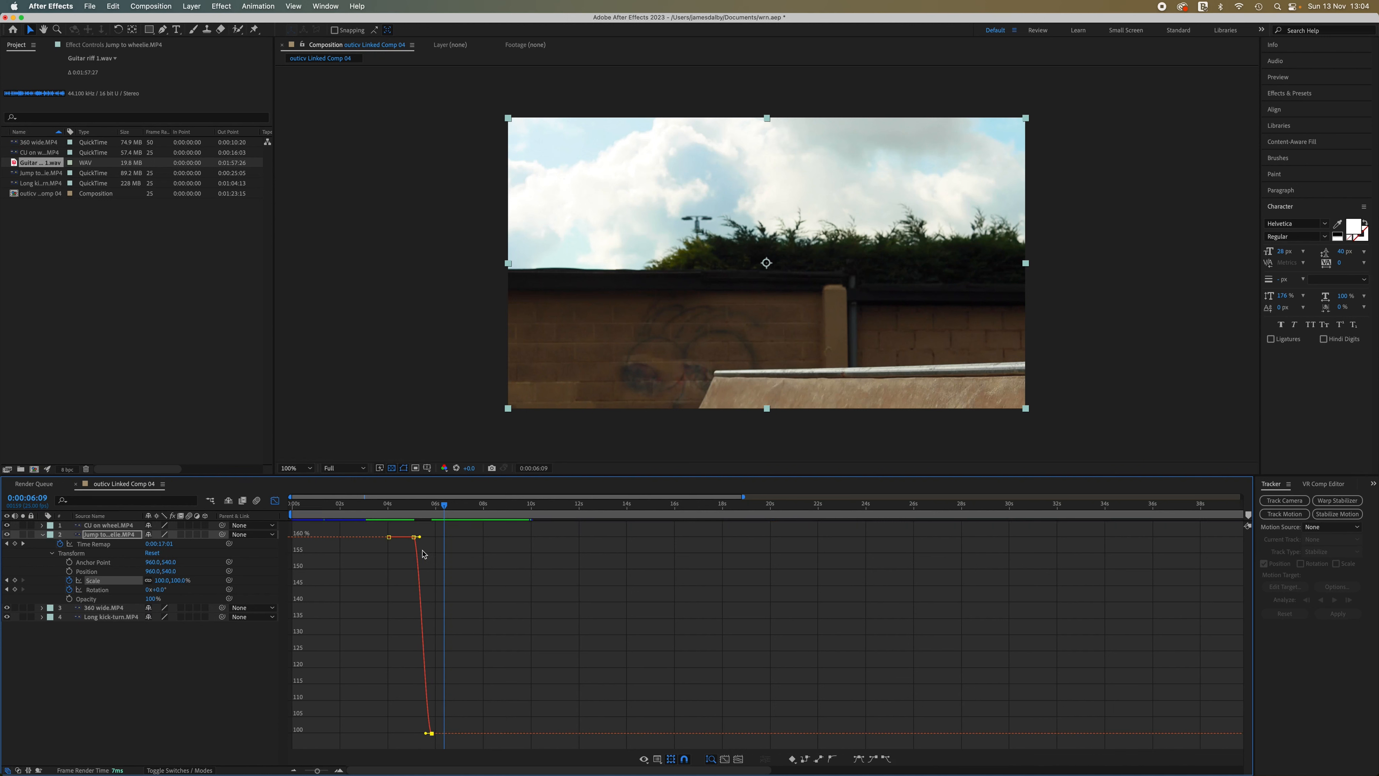
left_click_drag(420, 536, 427, 539)
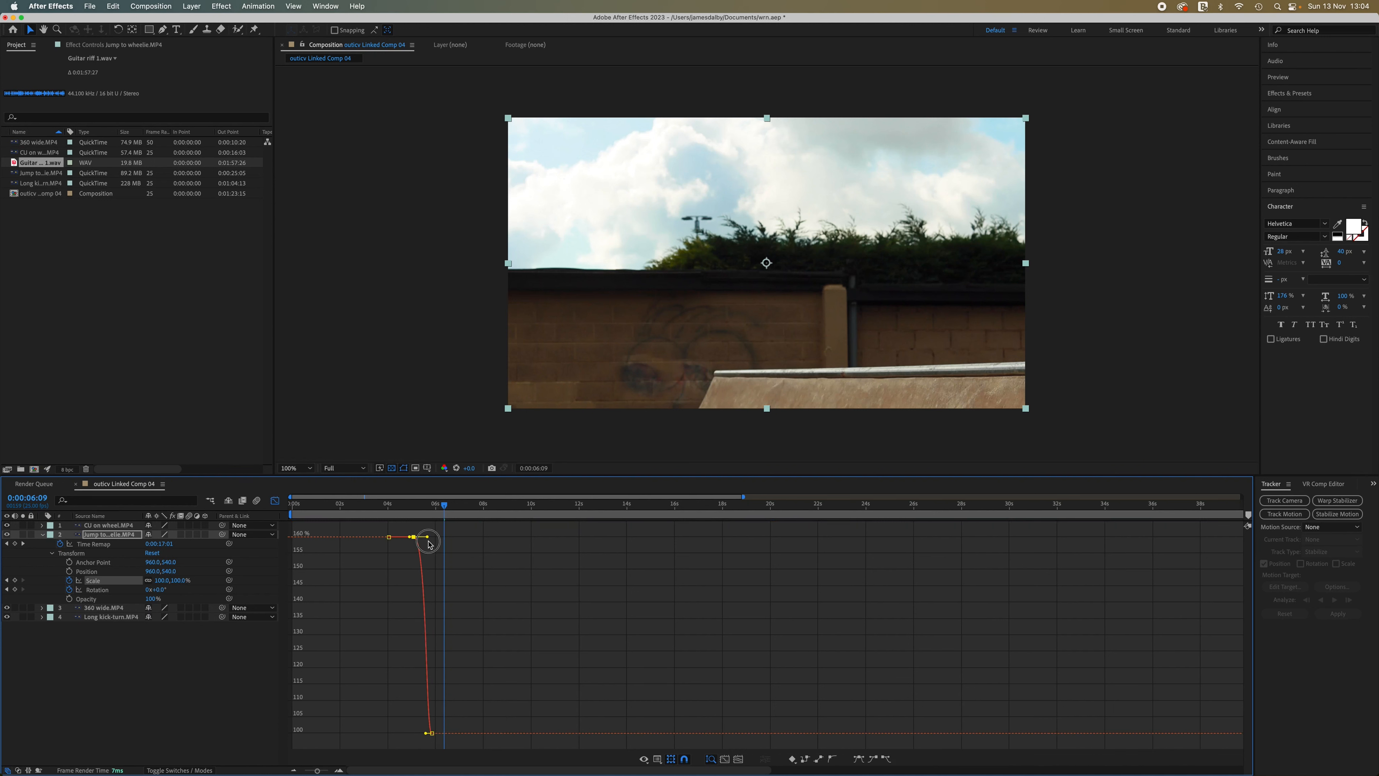
left_click(424, 734)
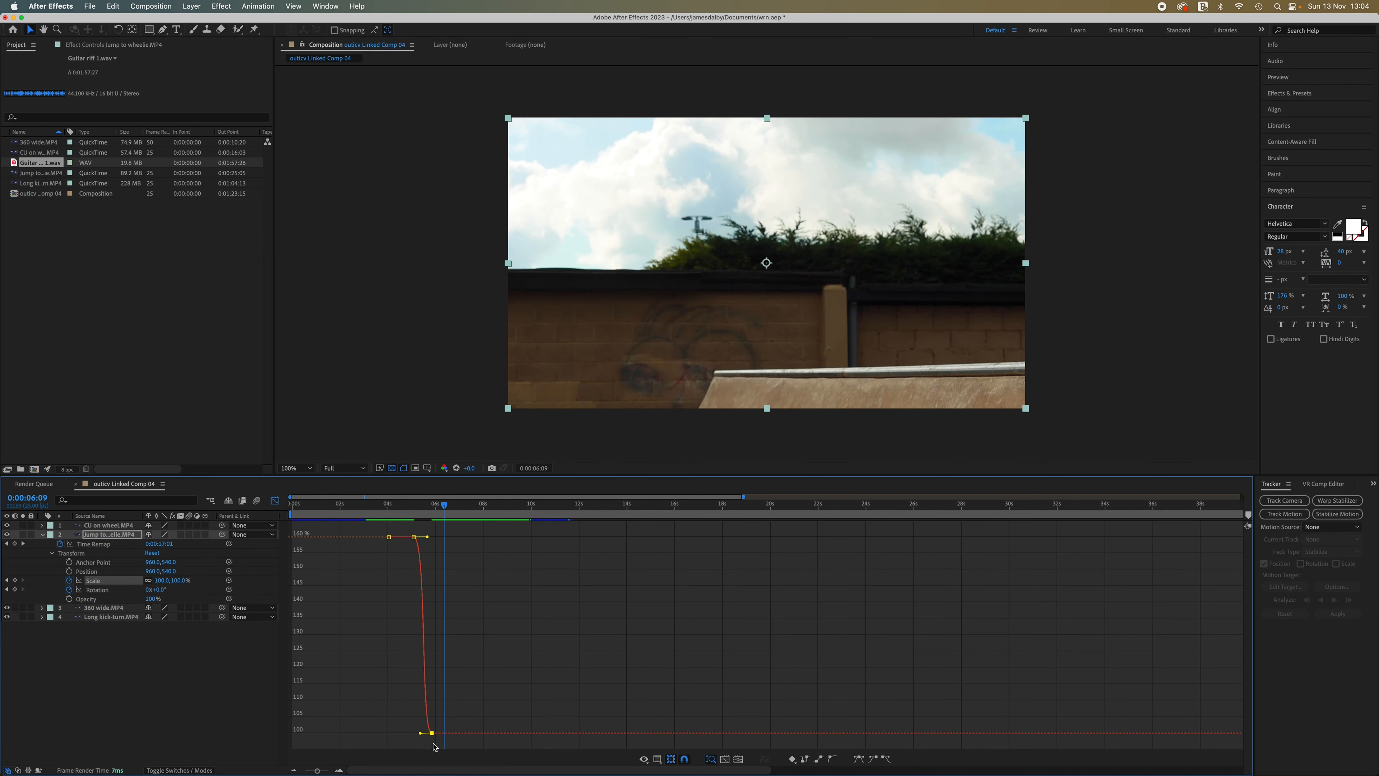
- Close the graph and play back the eased zoom-out from 0:00:04:14
left_click(276, 502)
left_click_drag(443, 508, 401, 508)
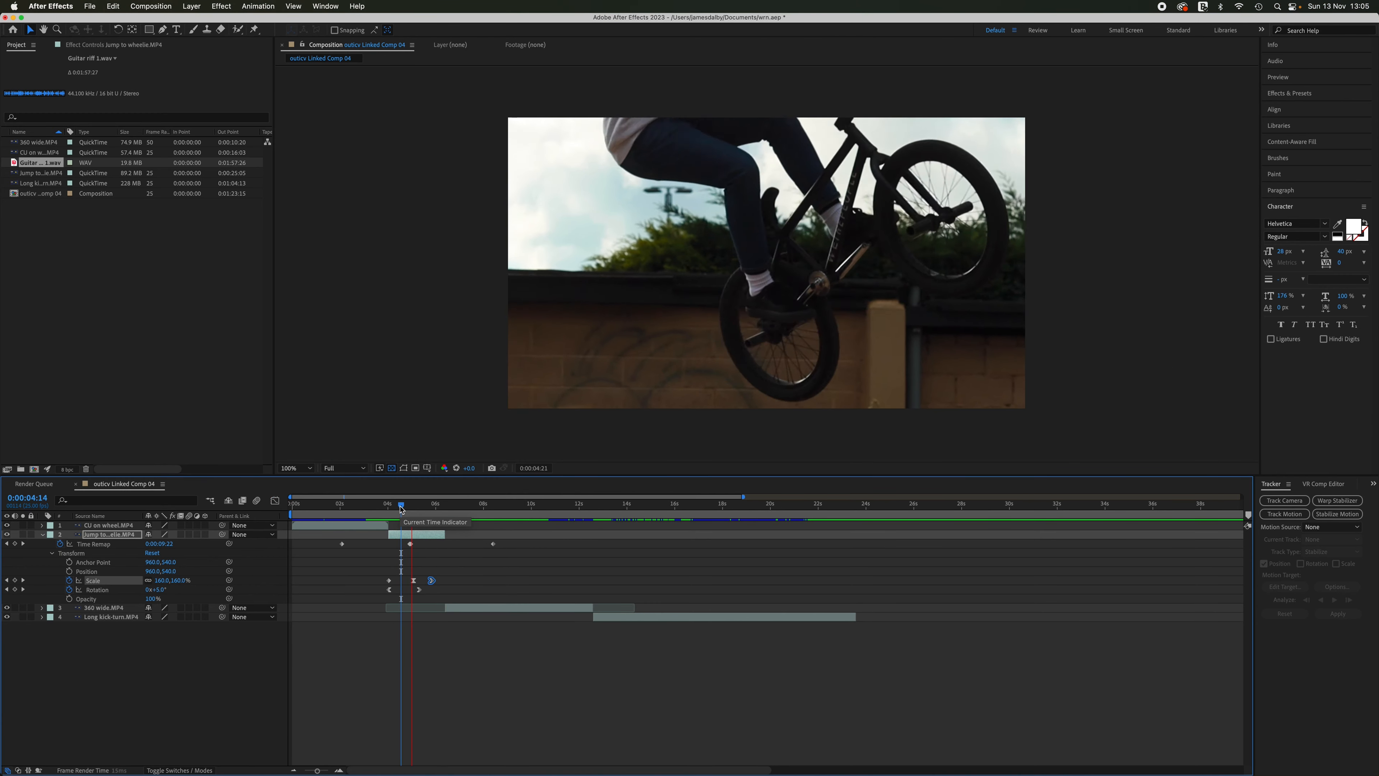
key("space")
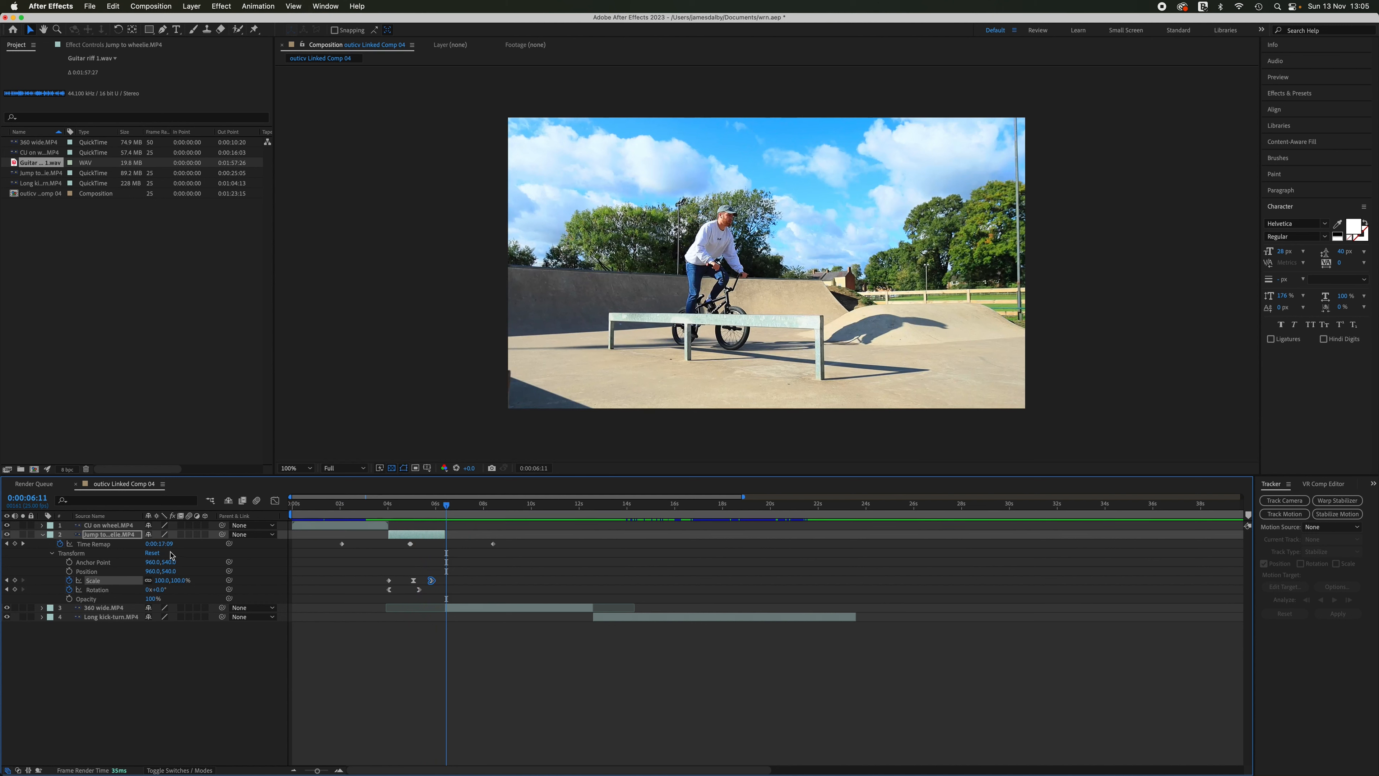
- Move the Time Remap keyframe at 0:00:04:24 to 0:00:05:20, shifting the layer's last Time Remap keyframe along with it
left_click(105, 546)
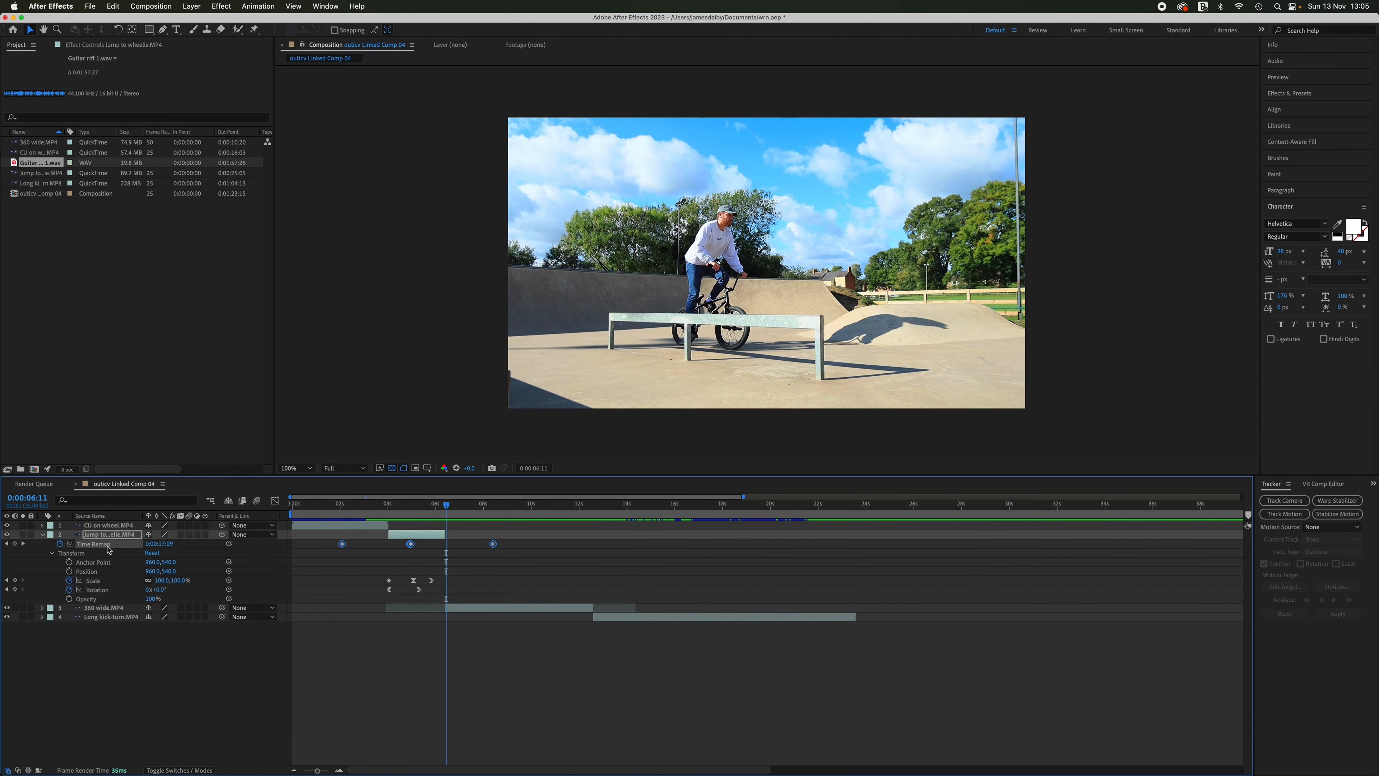
left_click(541, 565)
left_click_drag(319, 772, 324, 772)
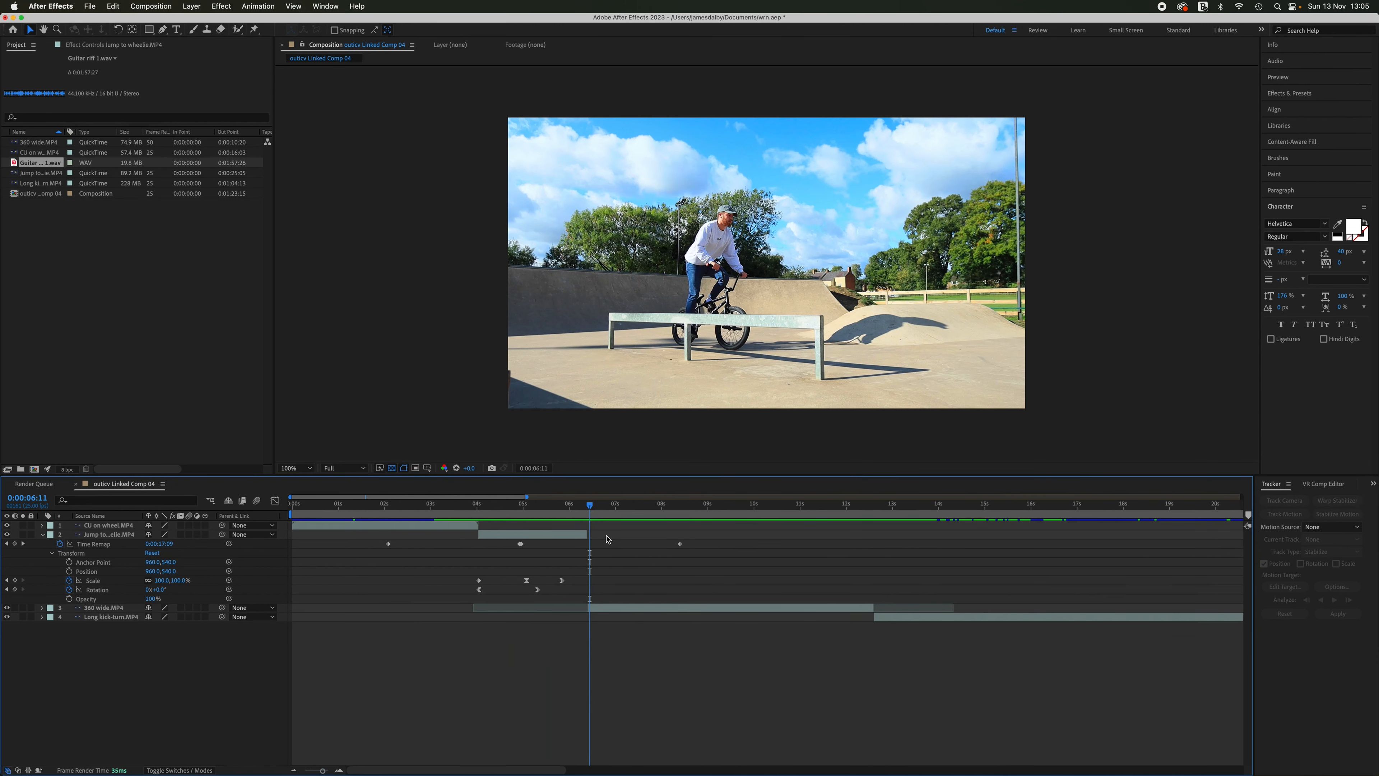
left_click_drag(592, 511, 562, 511)
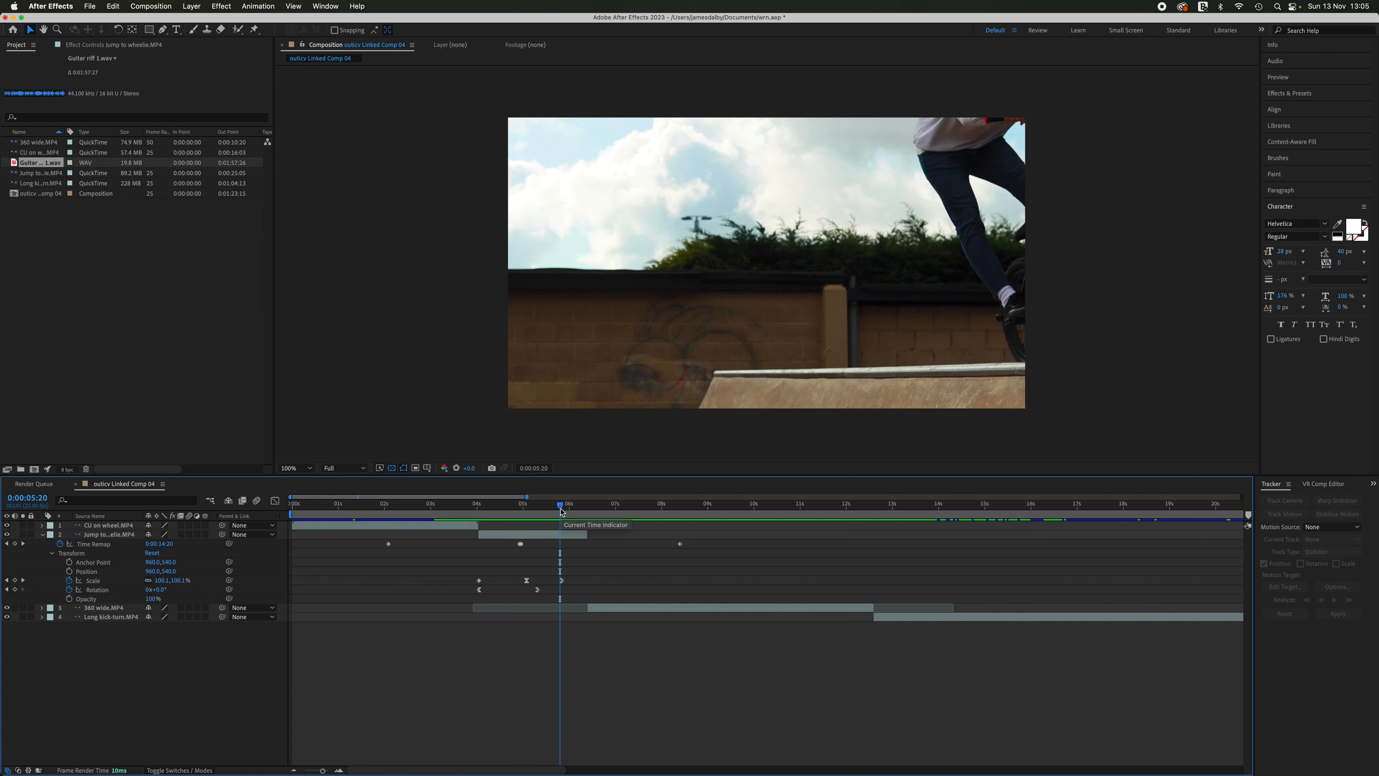
left_click(521, 545)
left_click(604, 556)
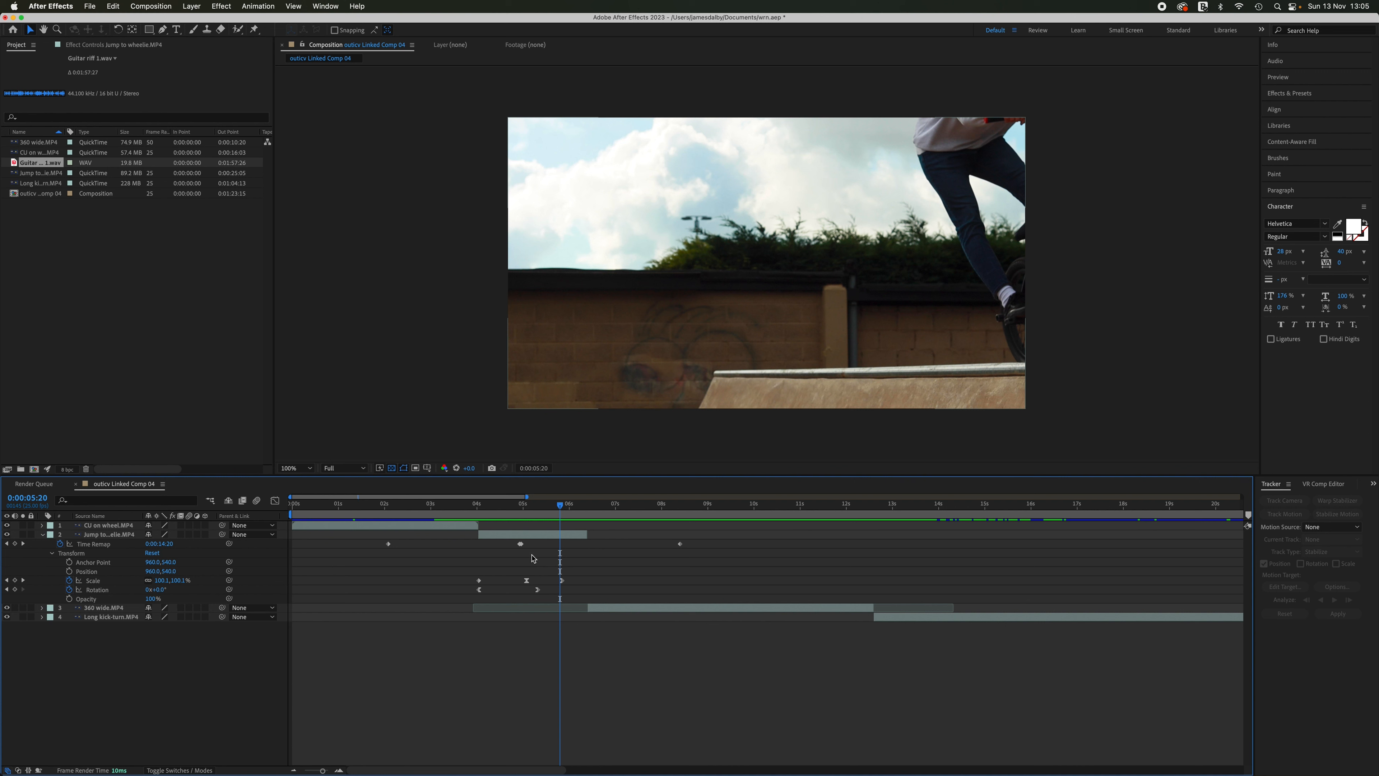
left_click(521, 544)
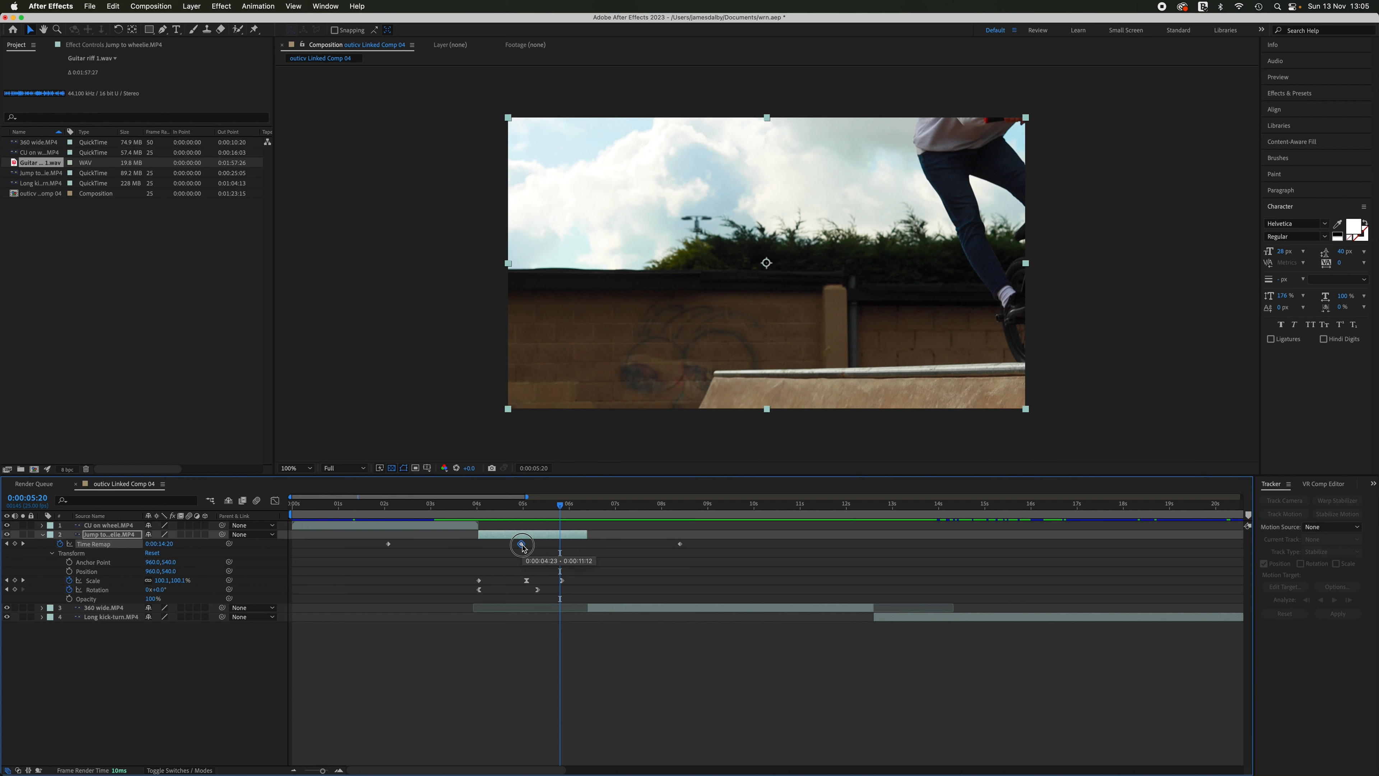
left_click(680, 544, "shift")
left_click_drag(521, 548, 562, 554)
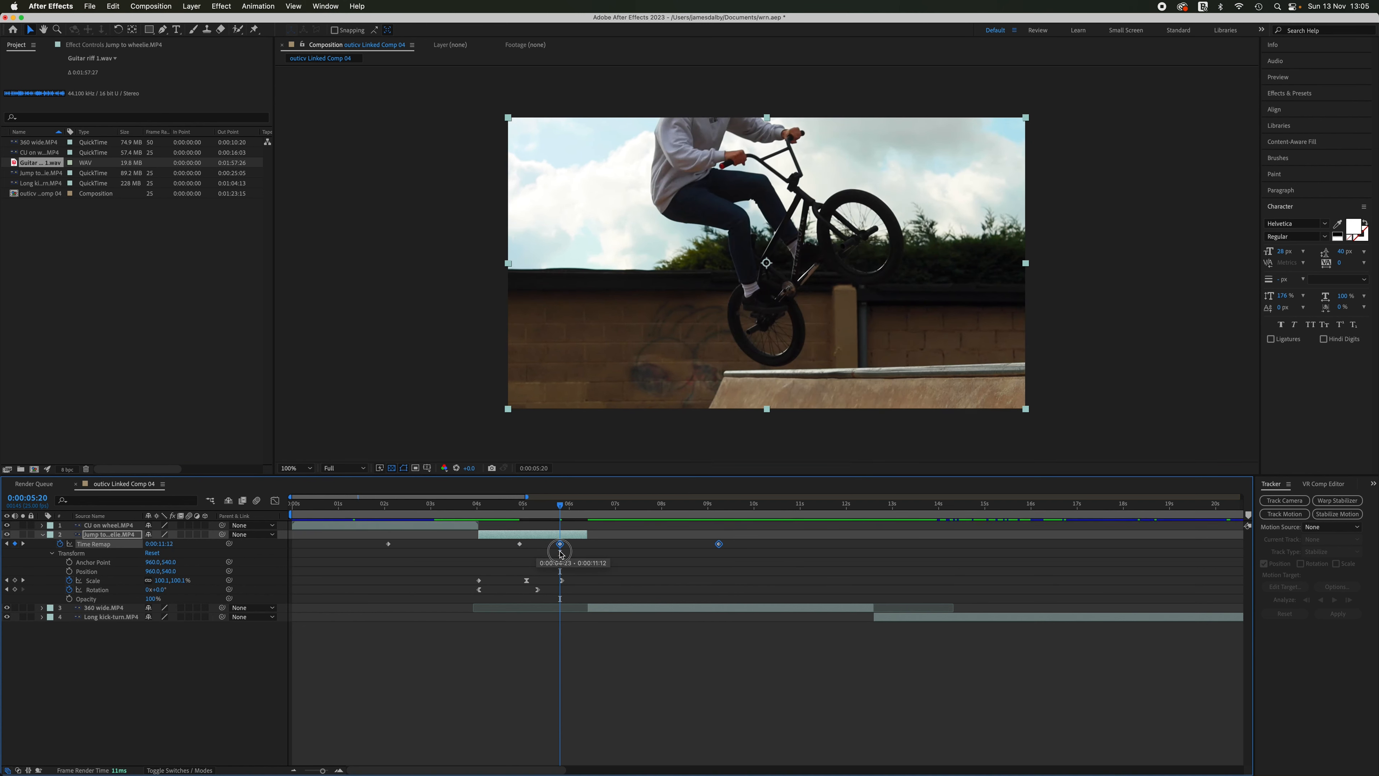
- Shift the last two Time Remap keyframes to start at about 0:00:06:20 and play back the slow motion from 0:00:04:07
left_click_drag(559, 551, 560, 514)
left_click_drag(562, 550, 608, 564)
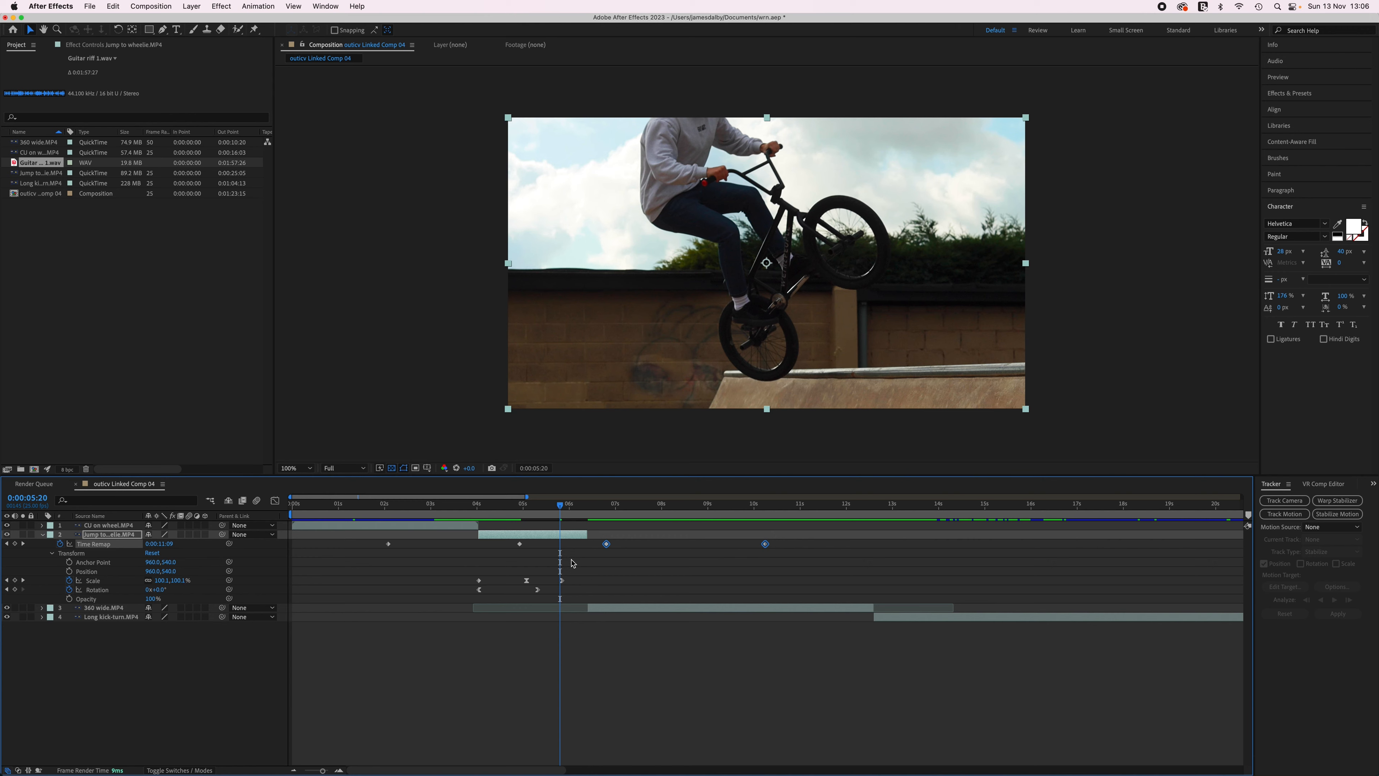
left_click_drag(562, 508, 491, 512)
key("space")
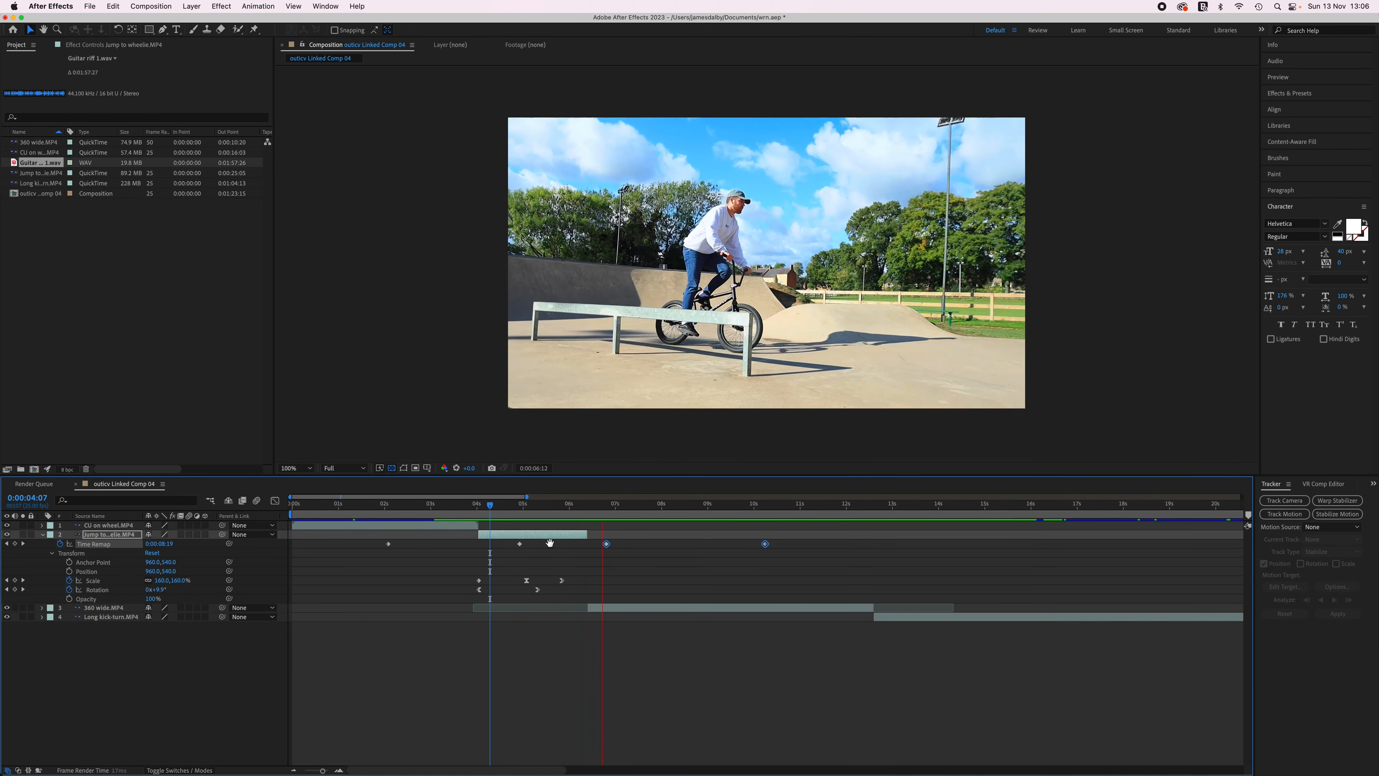
key("space")
- Shift the last two Time Remap keyframes to start at about 0:00:08:21 and extend the Jump to wheelie layer's end to about 0:00:11:15
left_click_drag(606, 511, 700, 560)
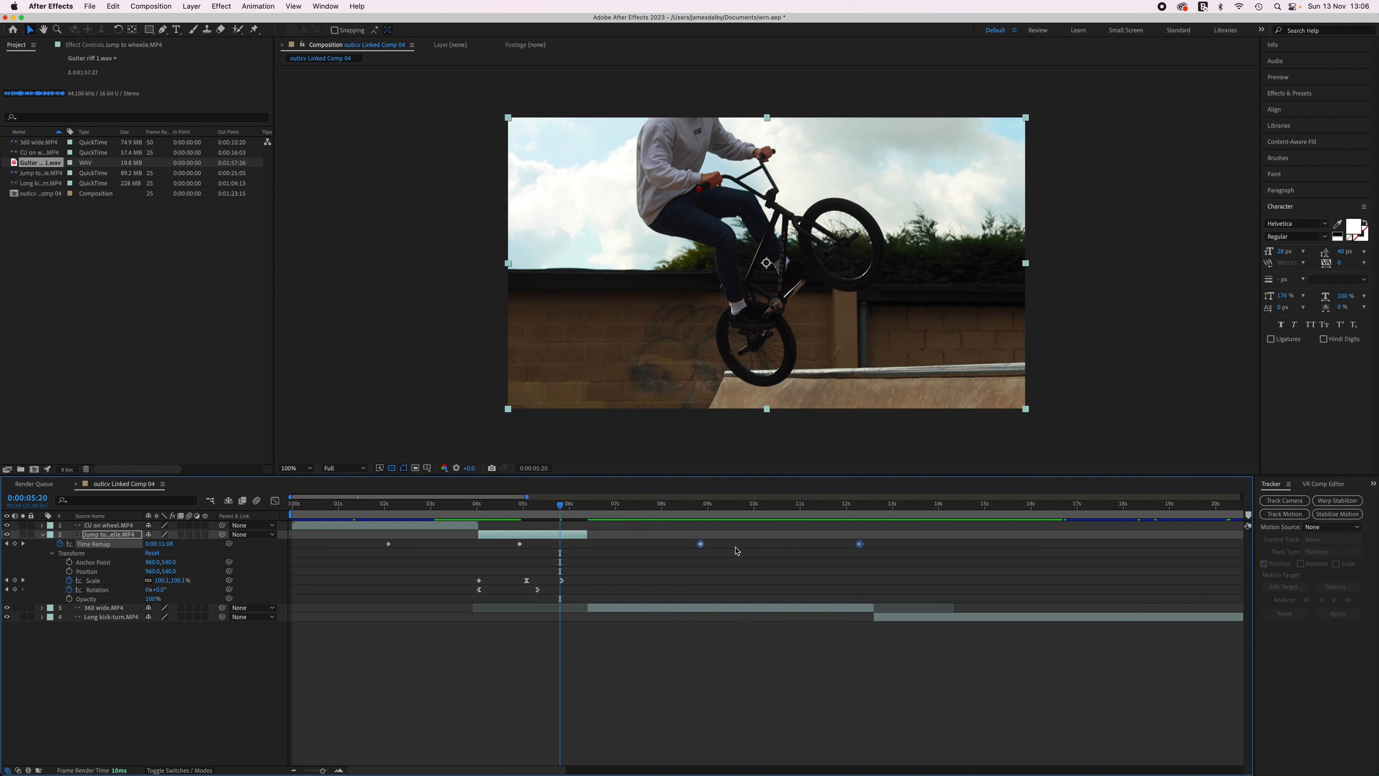
mouse_move(561, 508)
left_mouse_down()
mouse_move(502, 508)
mouse_move(593, 516)
mouse_move(562, 516)
left_mouse_up()
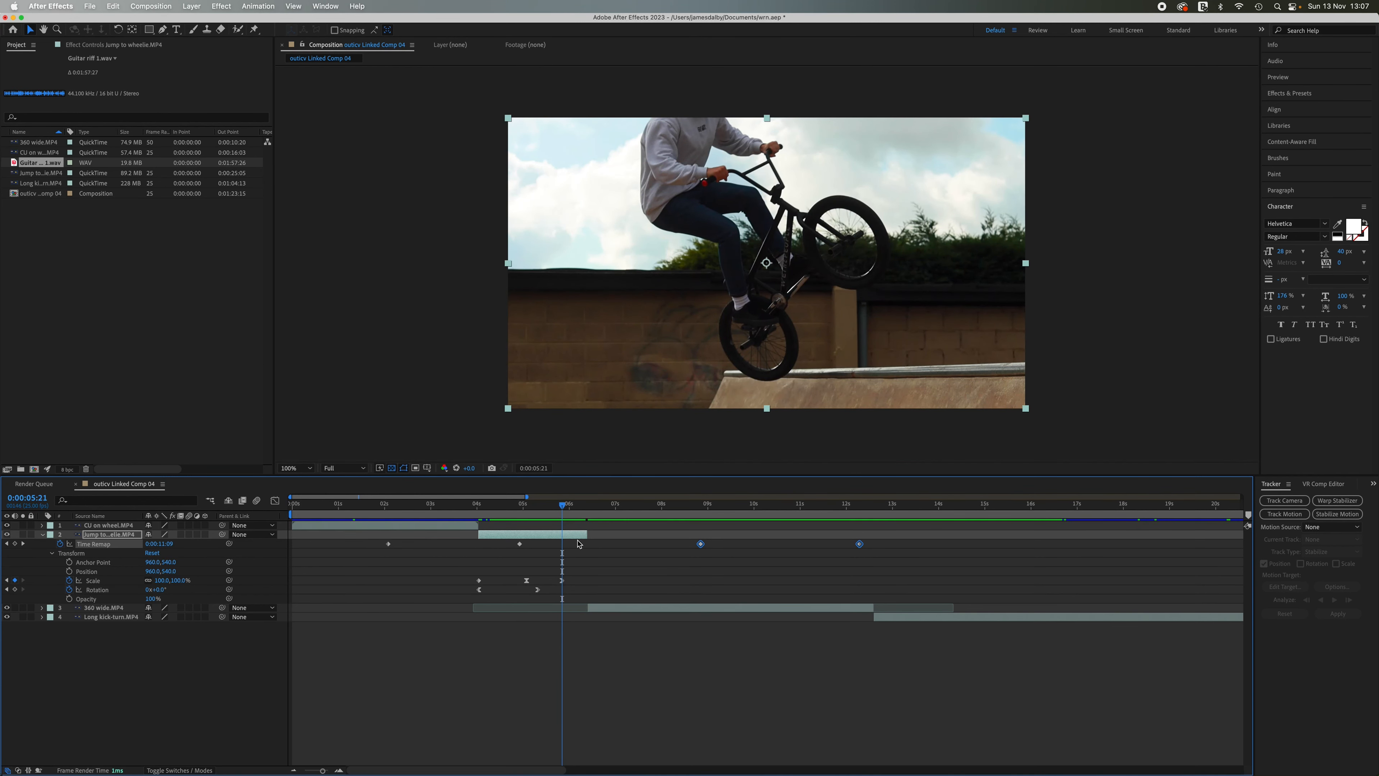
left_click_drag(585, 535, 827, 535)
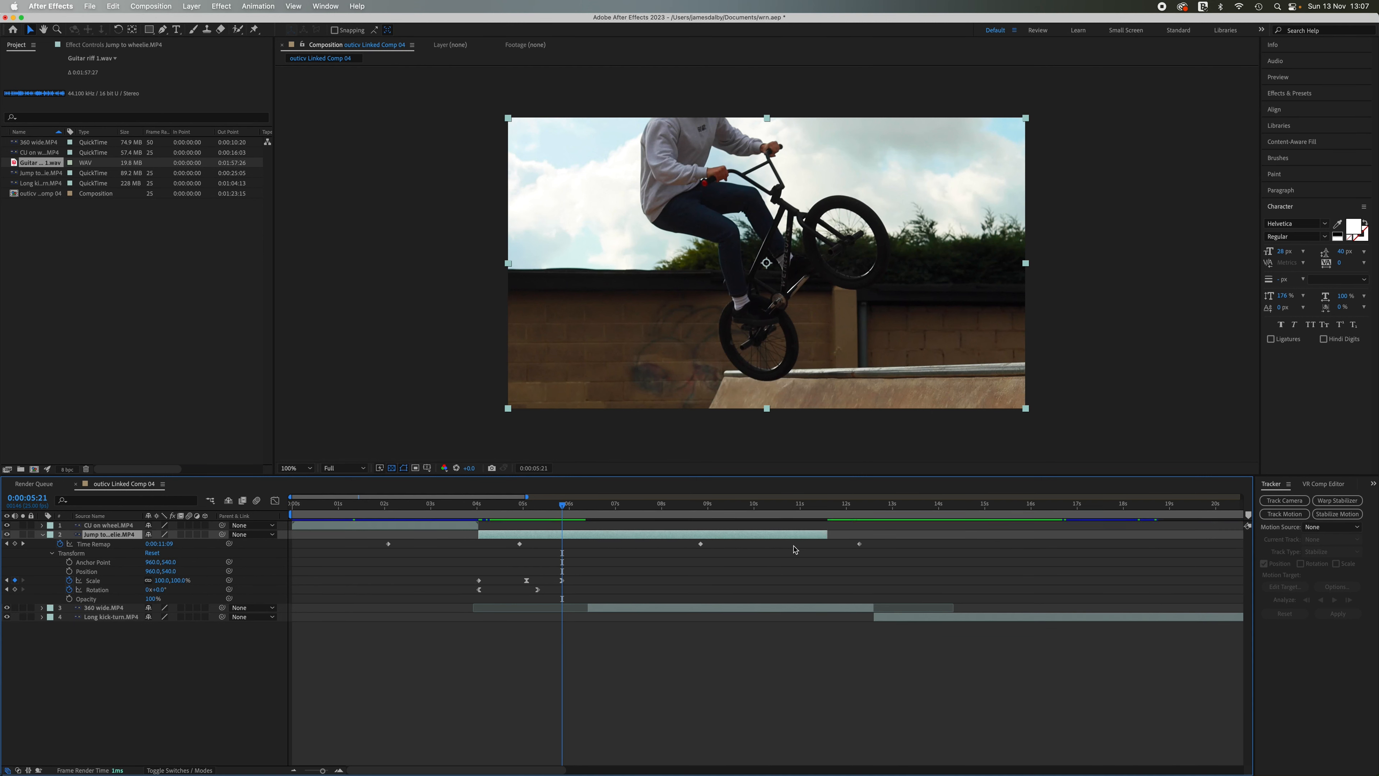
- In the Time Remap graph, move only the keyframe that ends the slow-motion section back to 0:00:05:20
mouse_move(565, 509)
left_mouse_down()
mouse_move(729, 530)
mouse_move(531, 531)
mouse_move(598, 535)
mouse_move(564, 536)
left_mouse_up()
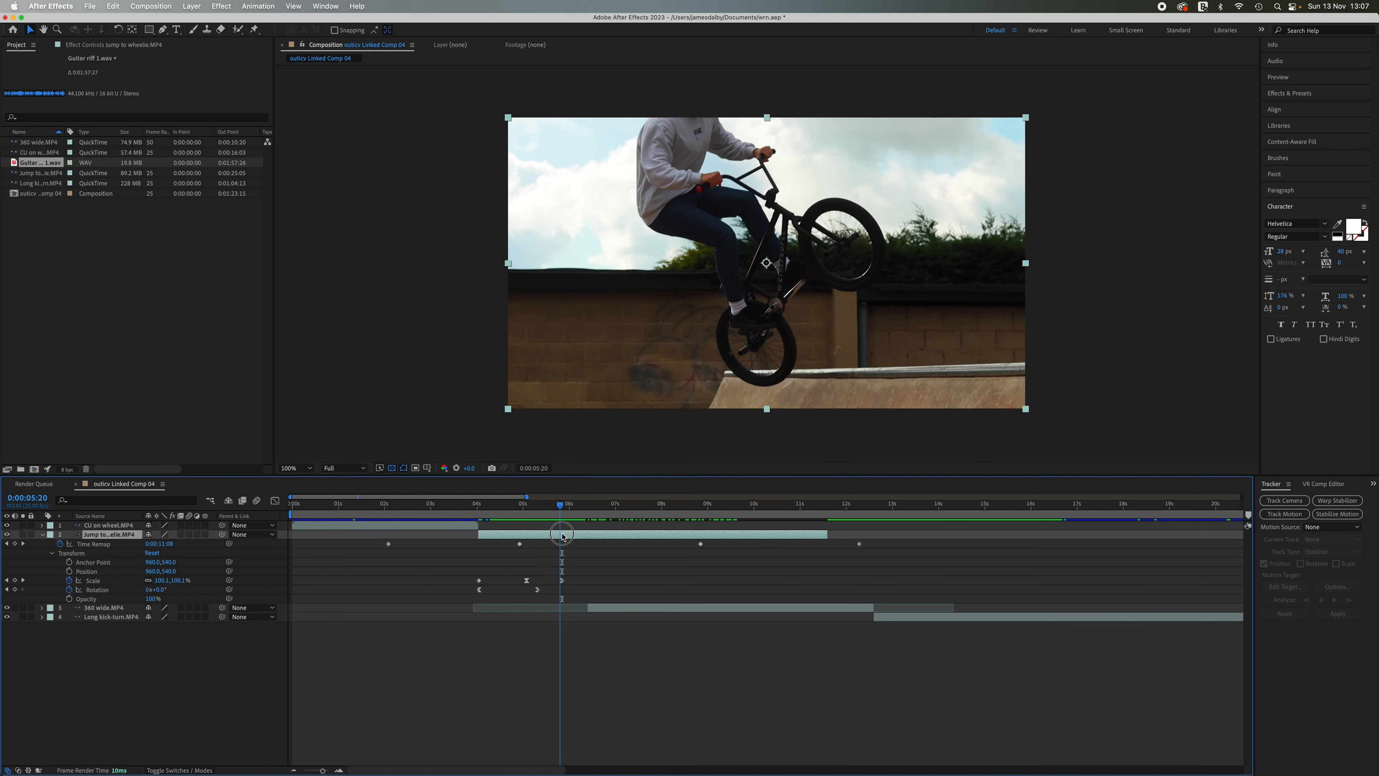
key("Page_Up")
left_click(701, 544)
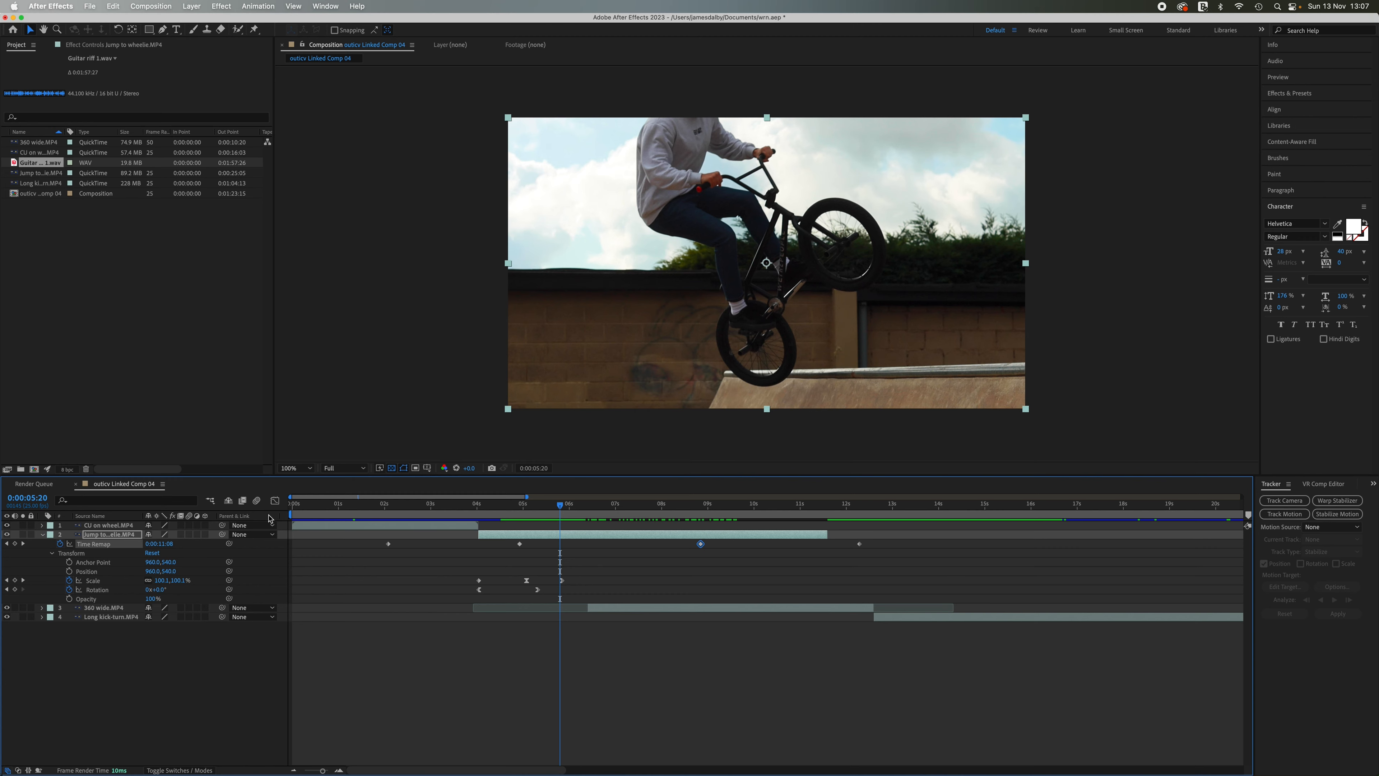
left_click(275, 501)
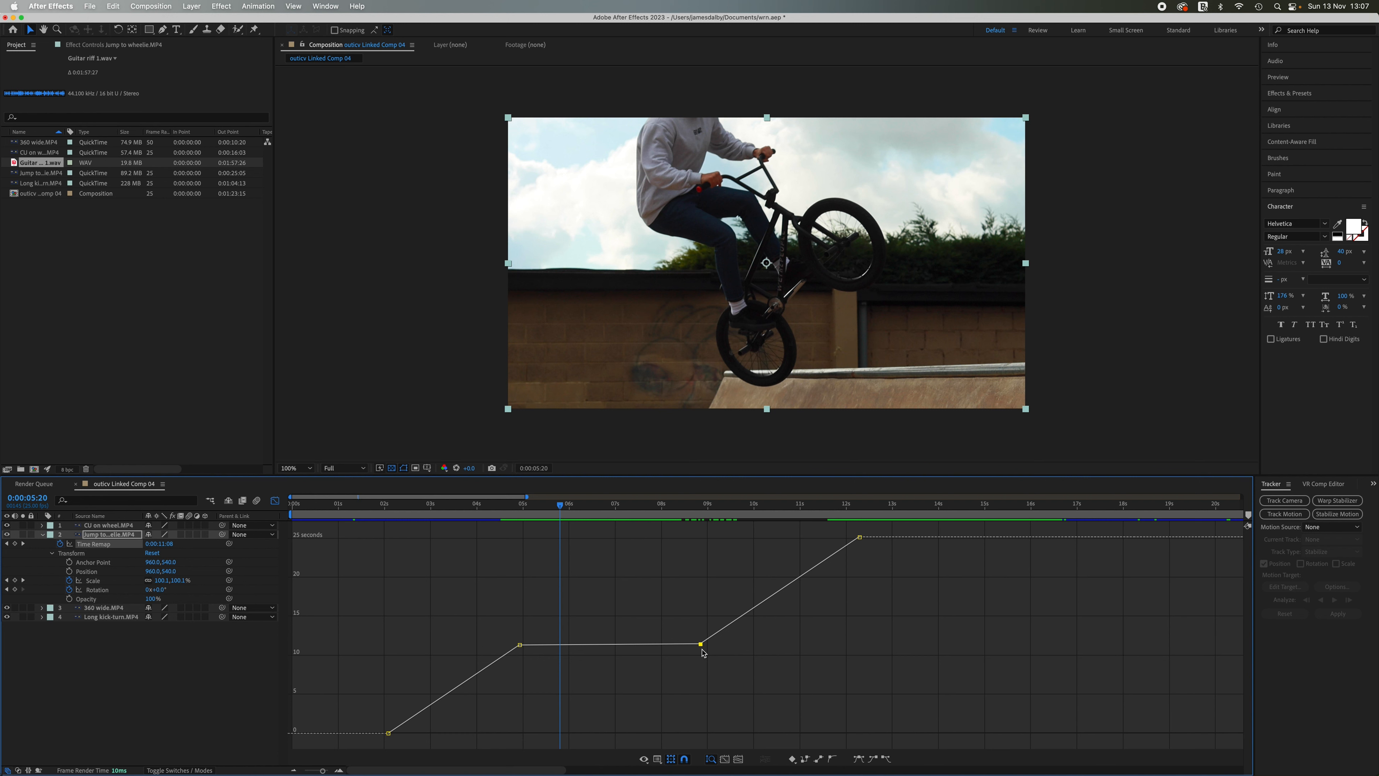
mouse_move(701, 646)
left_click_drag(700, 647, 560, 648)
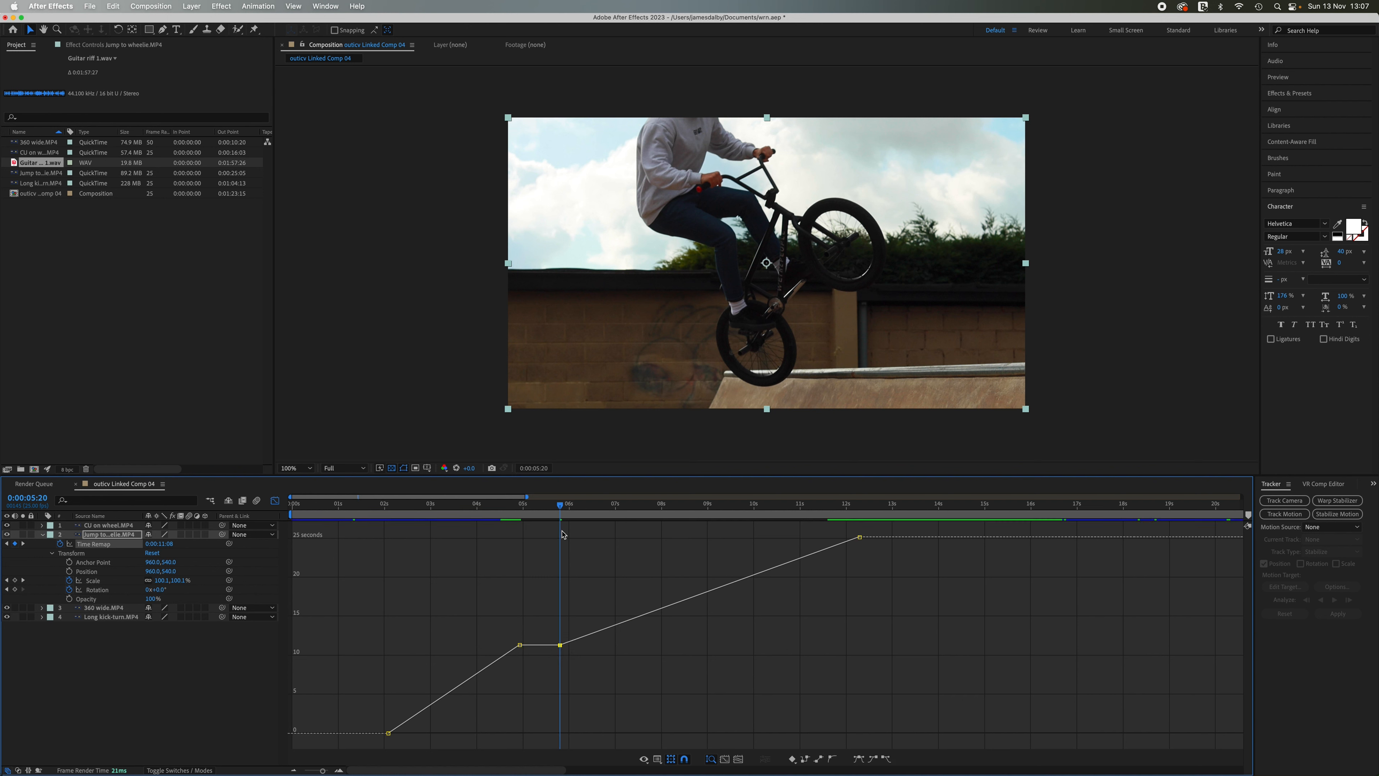
- Play back the remapped jump from 0:00:03:23 and scrub through the approach to the slow-motion section
left_click_drag(553, 510, 473, 510)
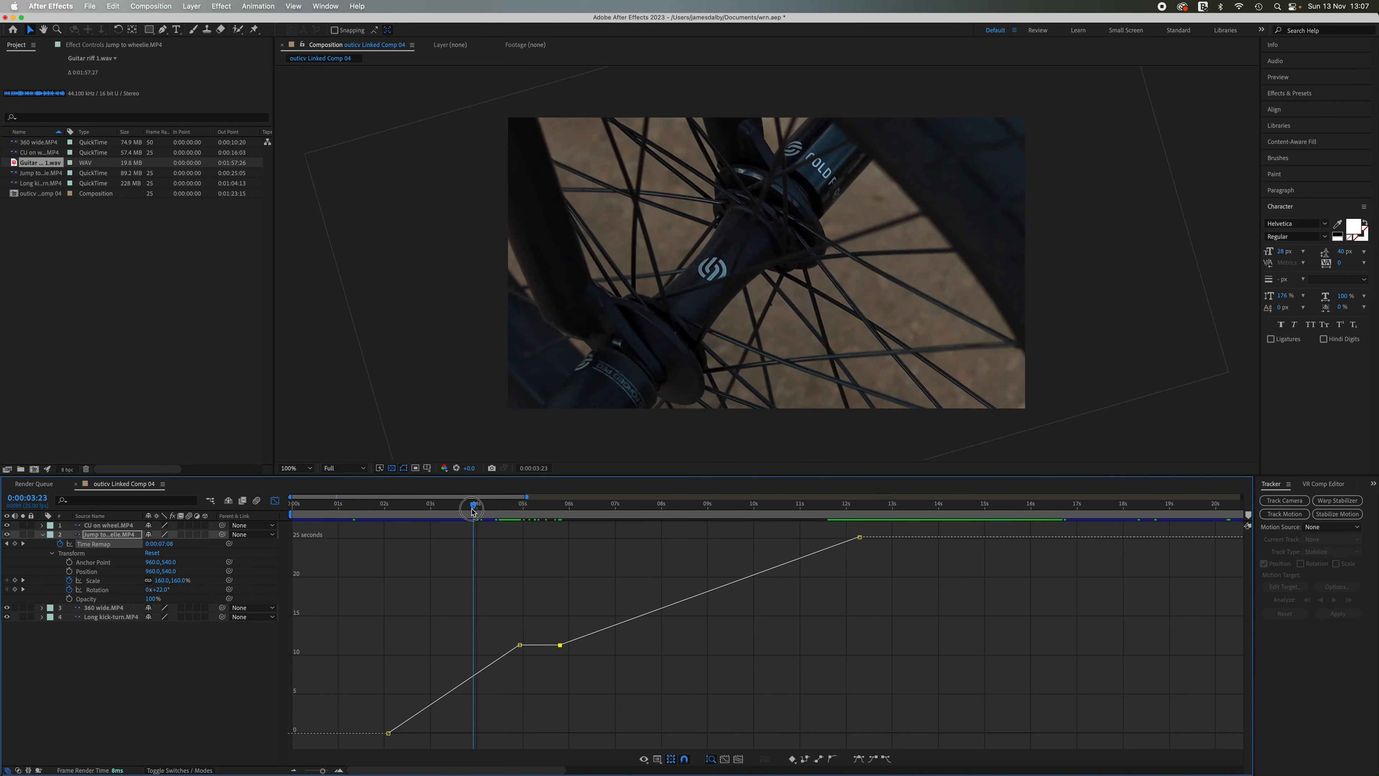
key("space")
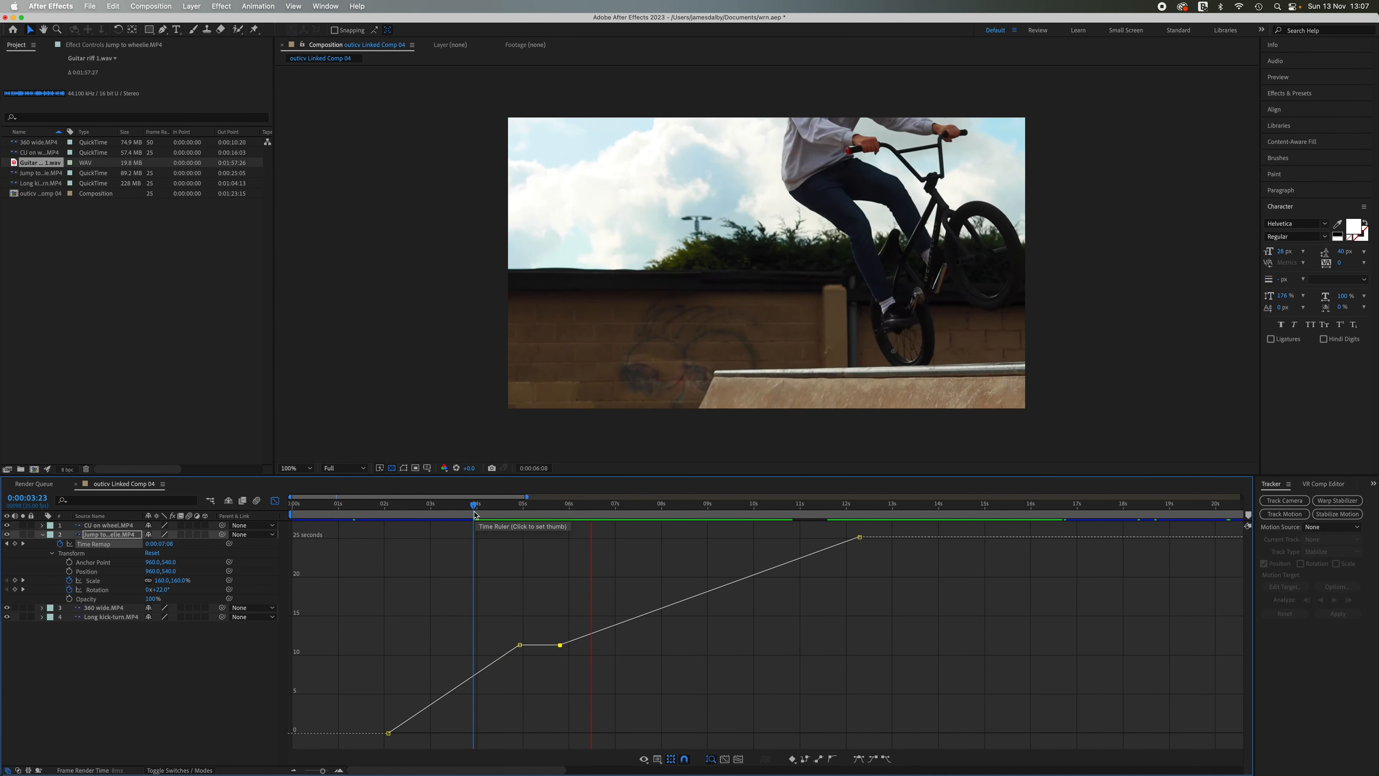
key("space")
left_click_drag(561, 646, 563, 648)
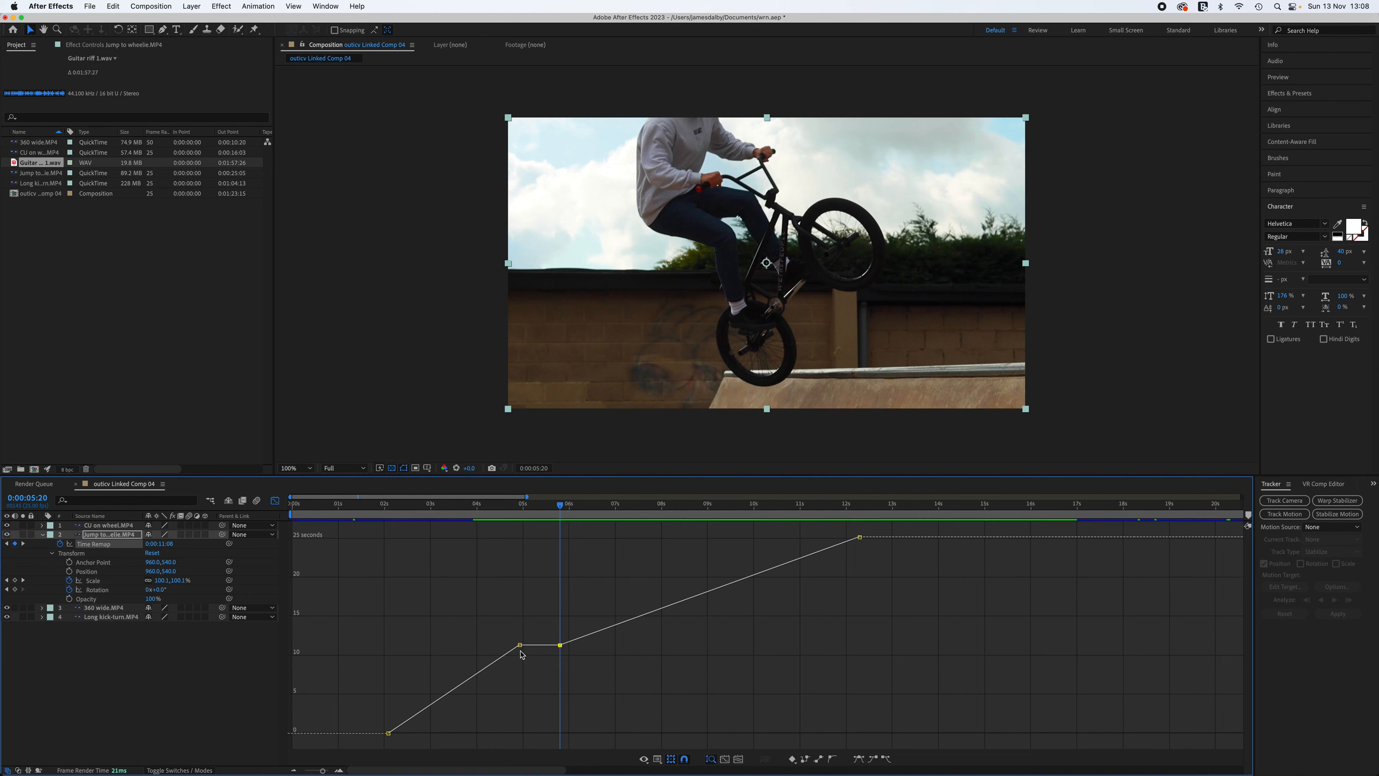
left_click(525, 509)
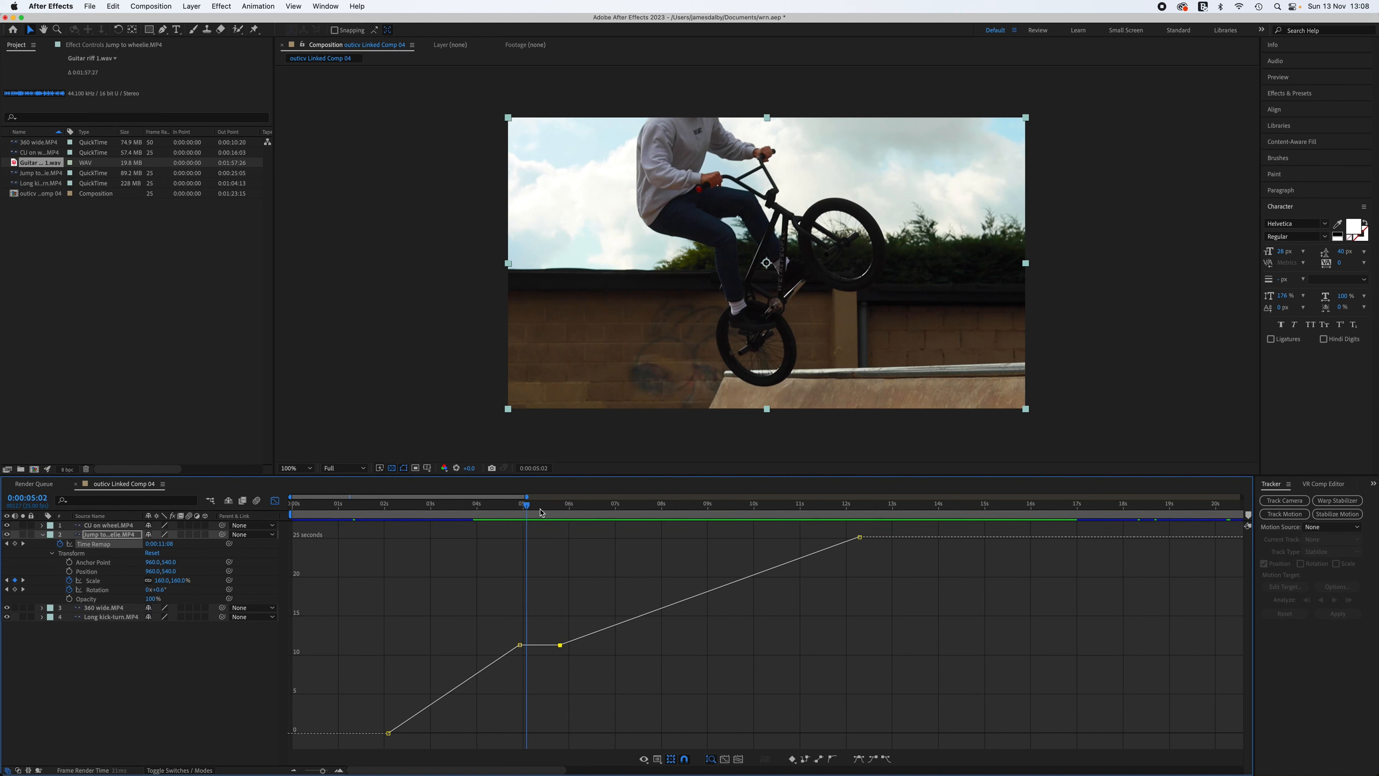
left_click_drag(526, 510, 500, 510)
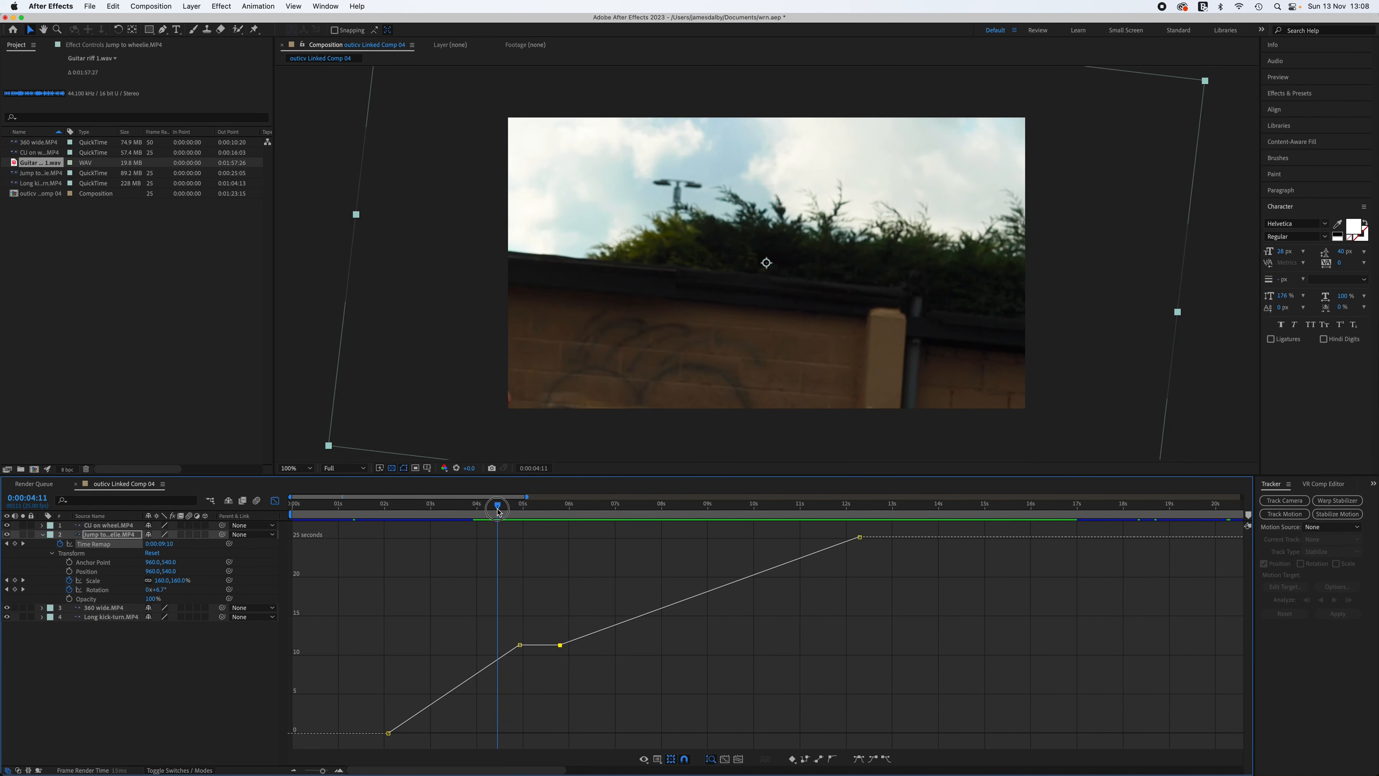
- Move the final Time Remap keyframe earlier to about 0:00:09:18, previewing from 0:00:03:18 and scrubbing through the slow-motion section
key("space")
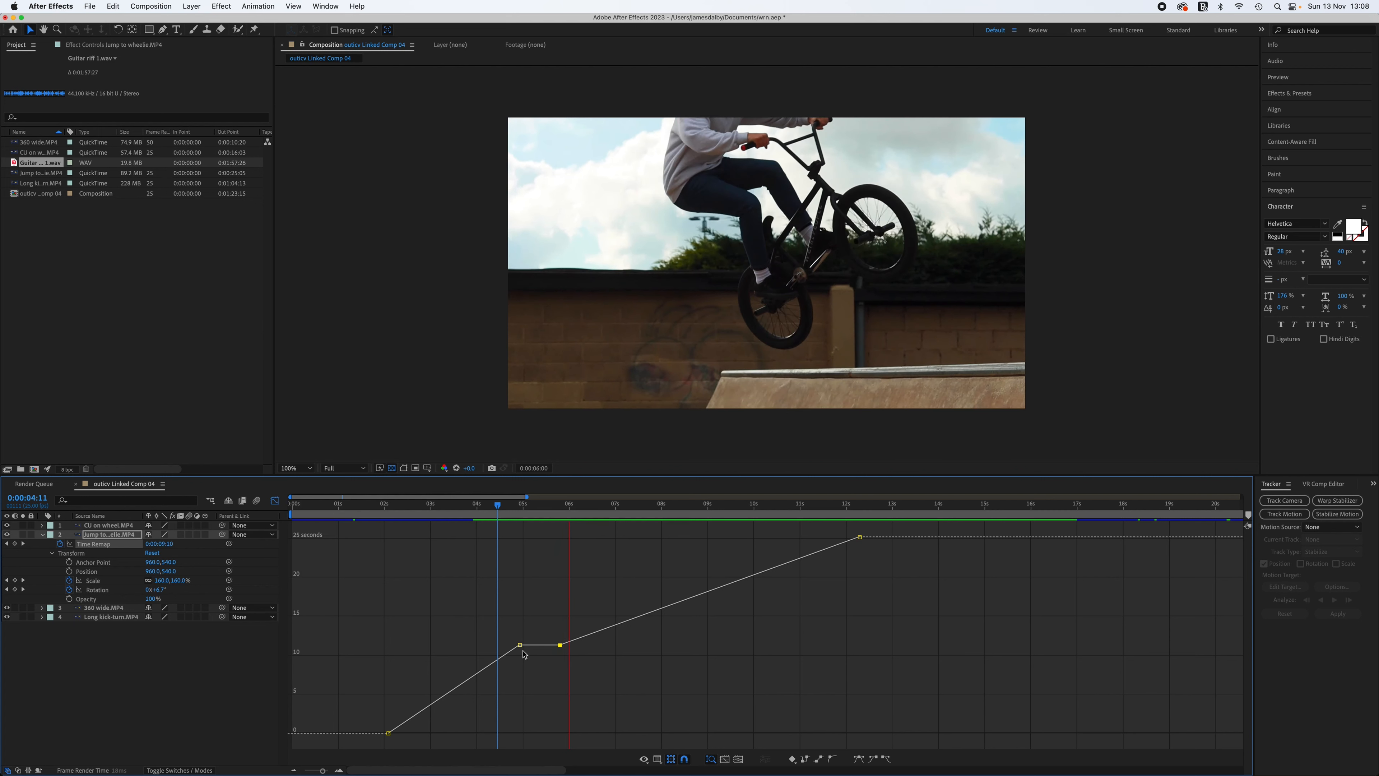
key("space")
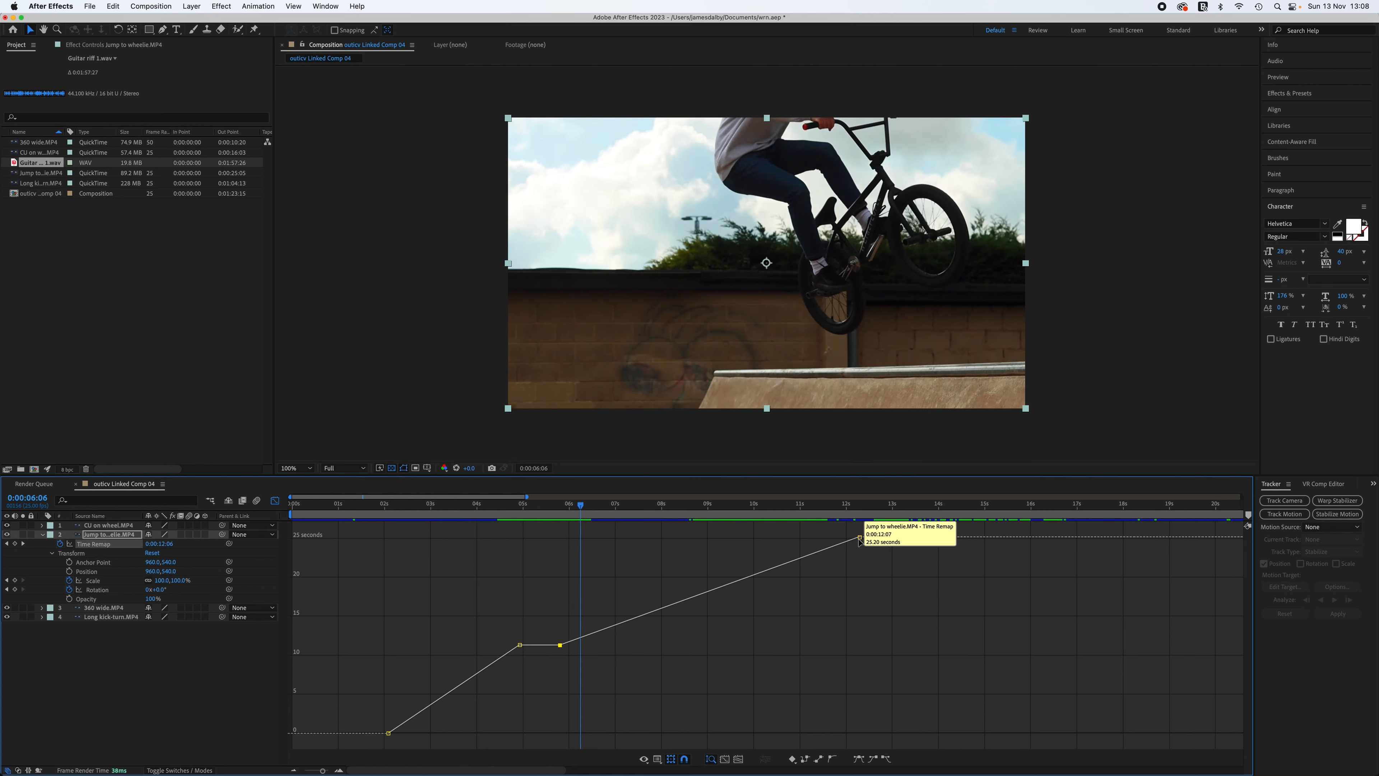
left_click_drag(860, 537, 732, 542)
left_click_drag(580, 509, 465, 511)
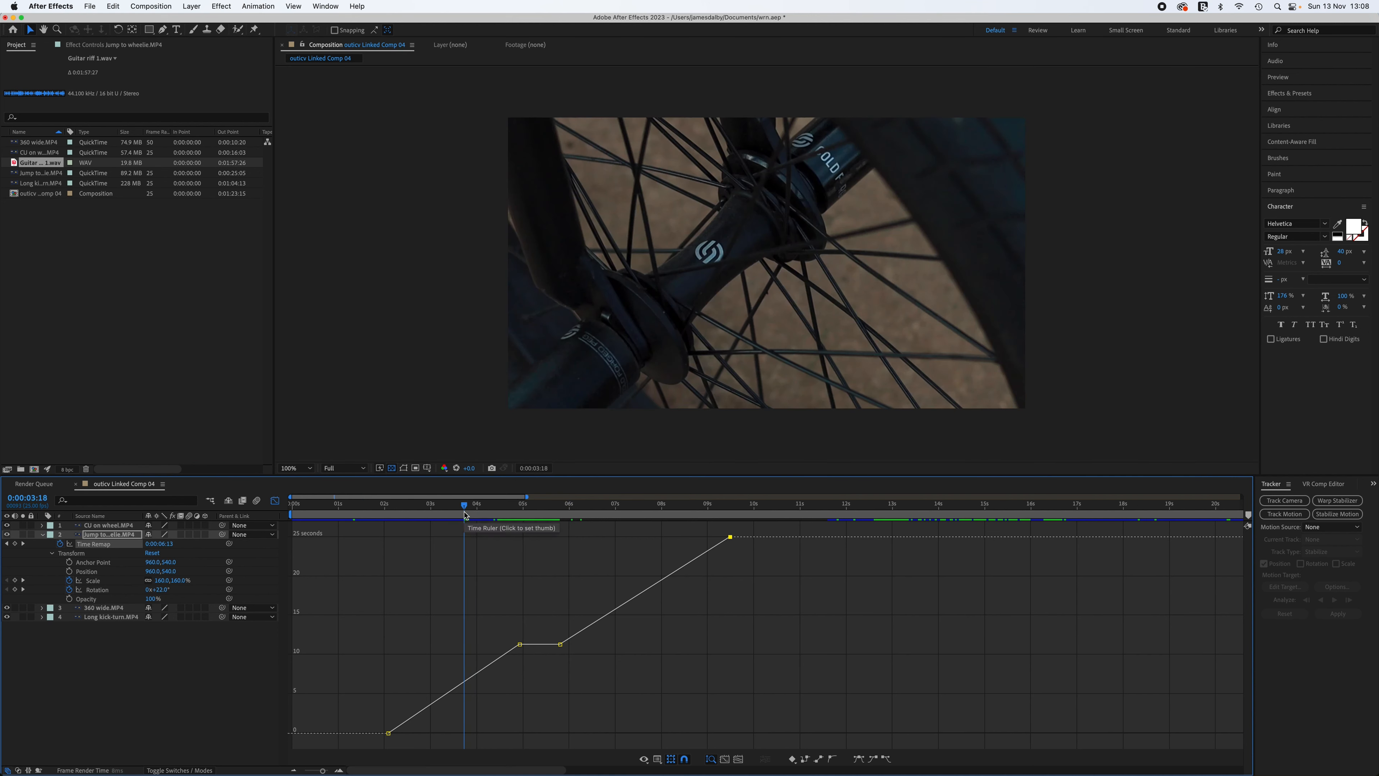
key("space")
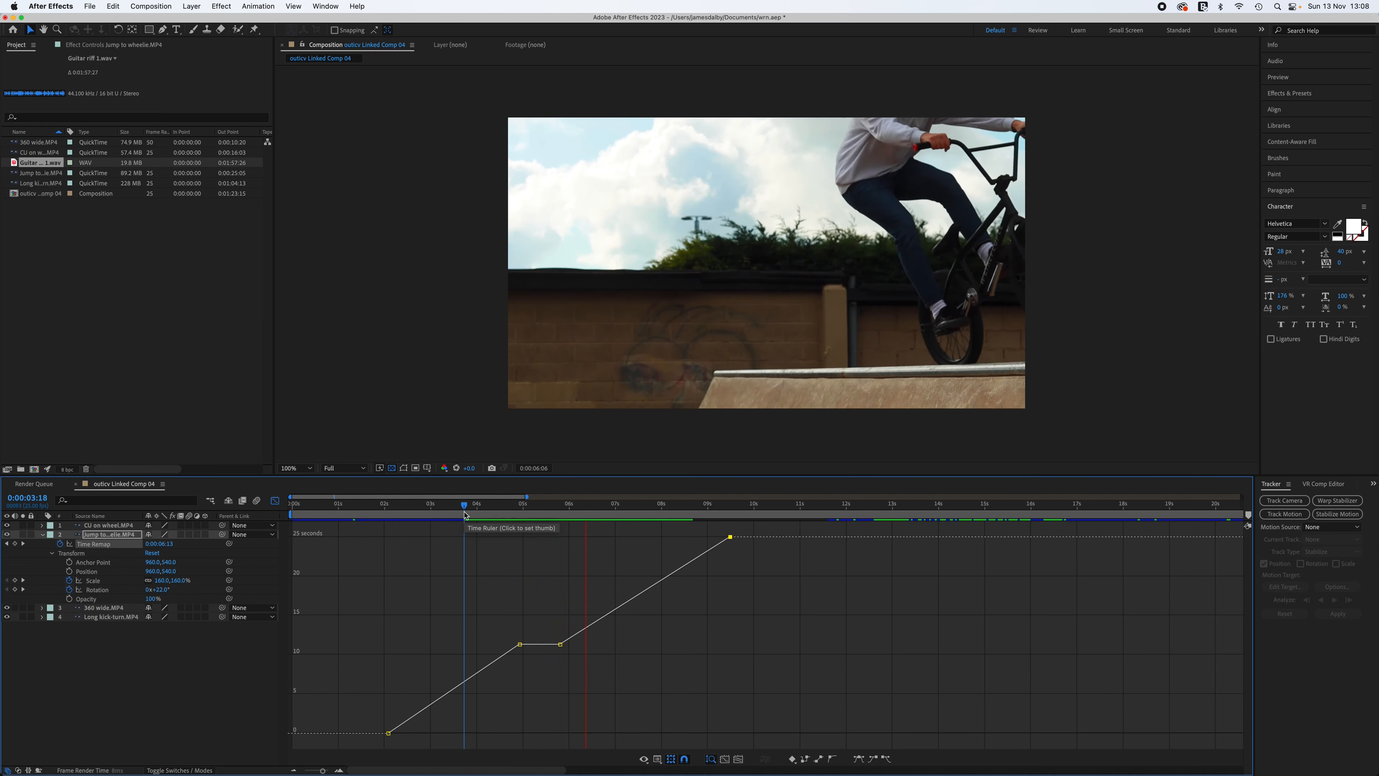
key("space")
left_click_drag(730, 541, 741, 541)
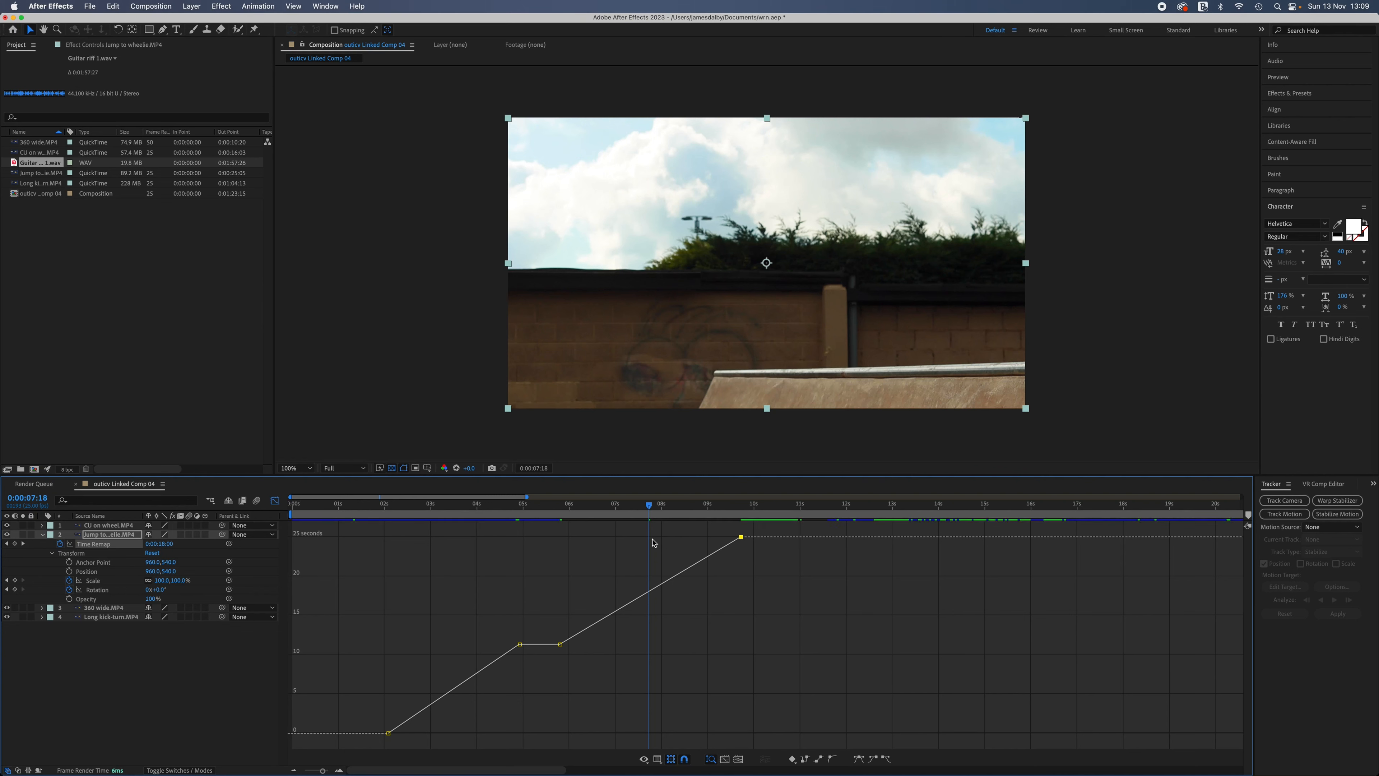
left_click_drag(650, 507, 520, 536)
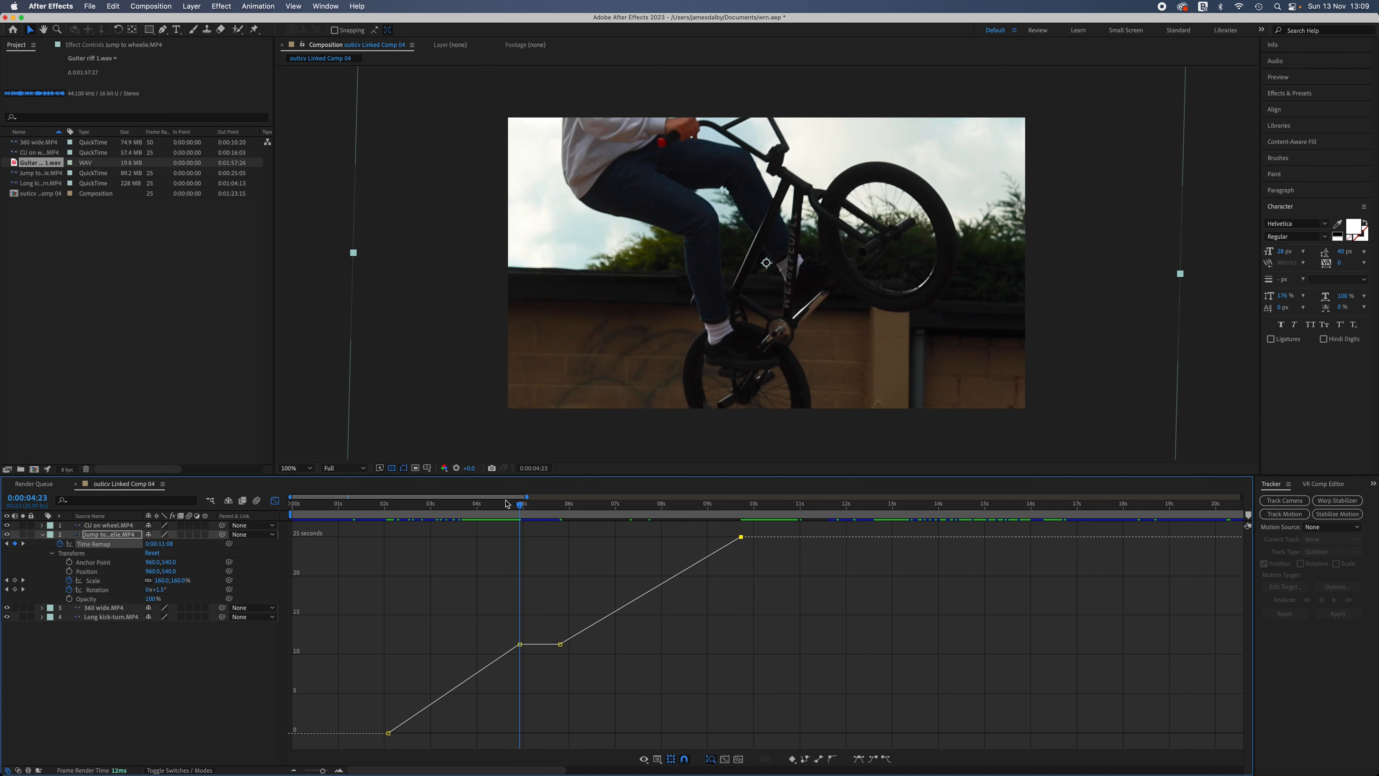
left_click_drag(521, 506, 574, 520)
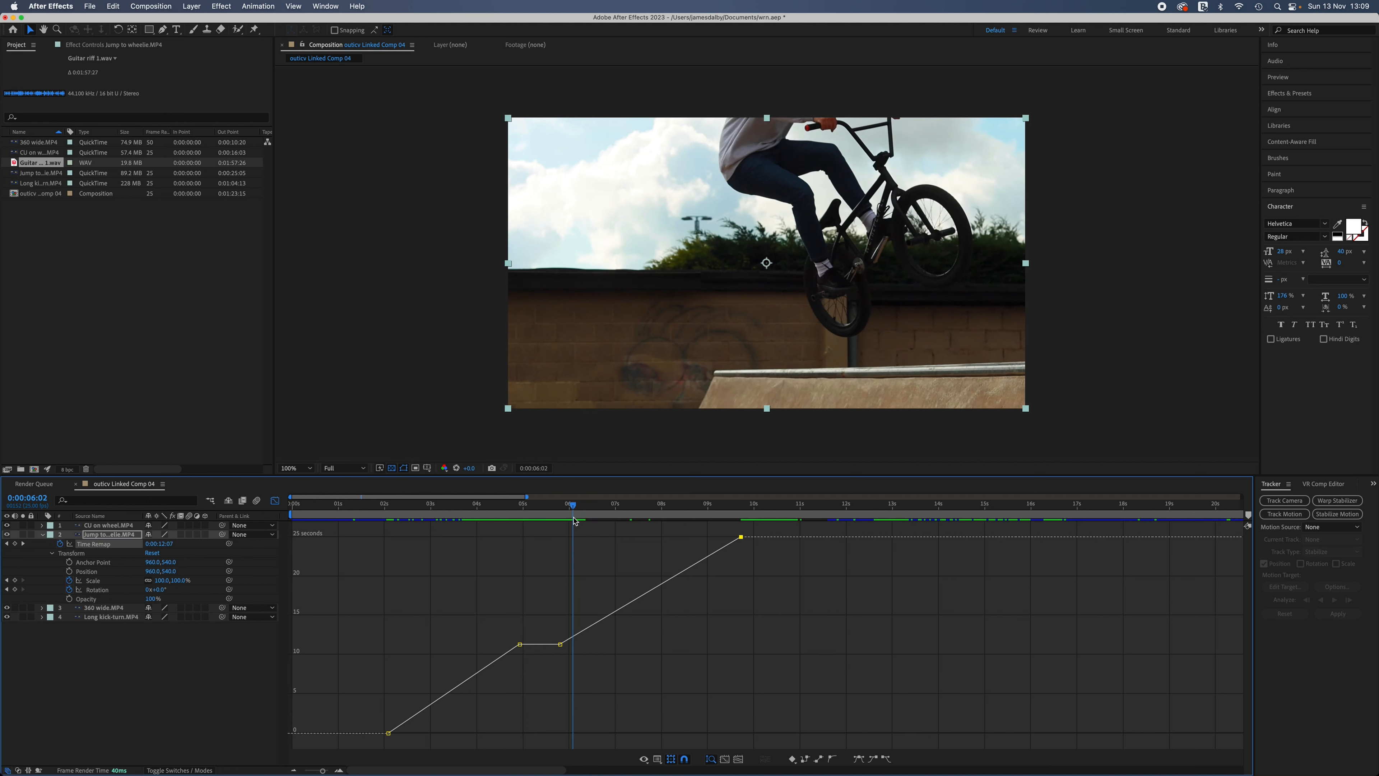
left_click(561, 646)
left_click(874, 761)
left_click(519, 645)
left_click_drag(547, 645, 537, 635)
mouse_move(537, 635)
left_mouse_down()
mouse_move(542, 675)
mouse_move(536, 640)
left_mouse_up()
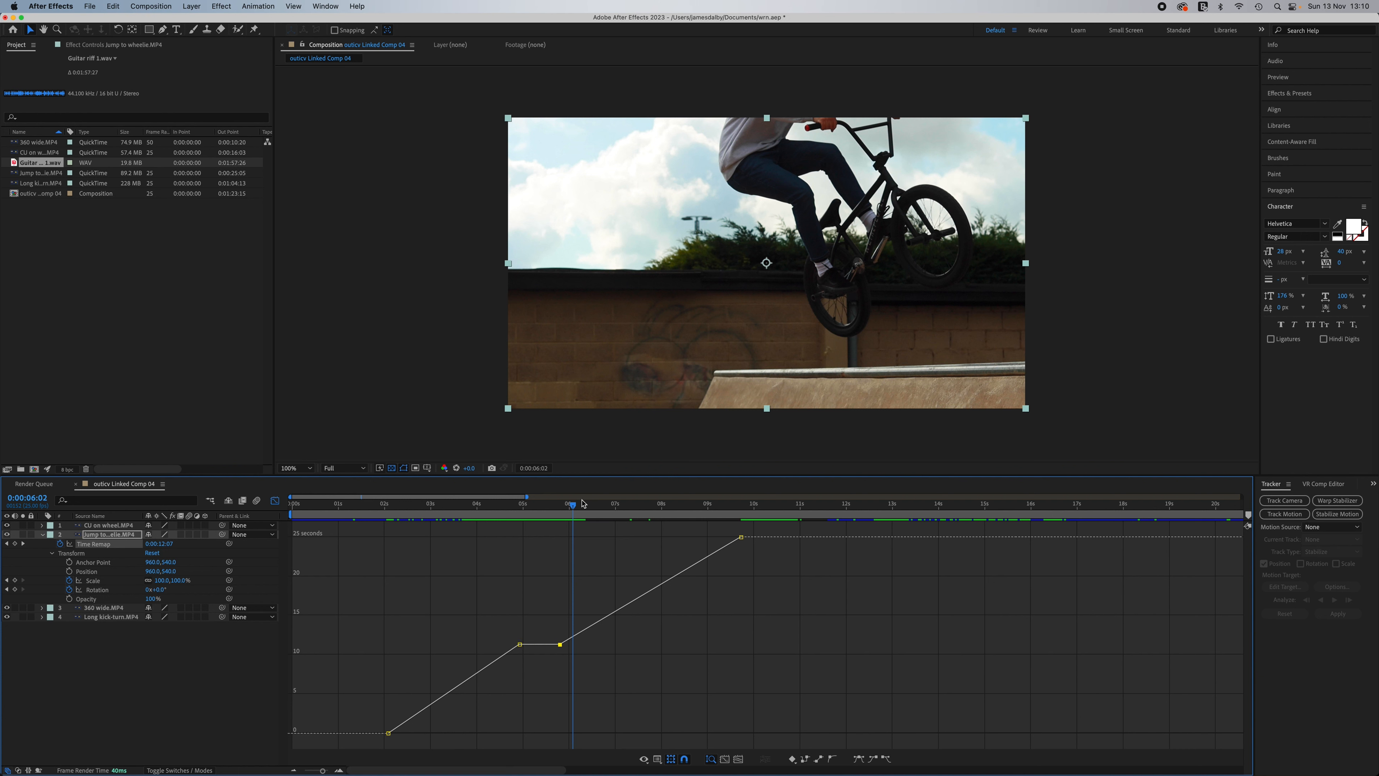
- Apply Easy Ease In to the Time Remap keyframe that starts the slow motion and Easy Ease Out to the keyframe that ends it
mouse_move(574, 507)
left_mouse_down()
mouse_move(512, 508)
mouse_move(589, 519)
mouse_move(577, 520)
left_mouse_up()
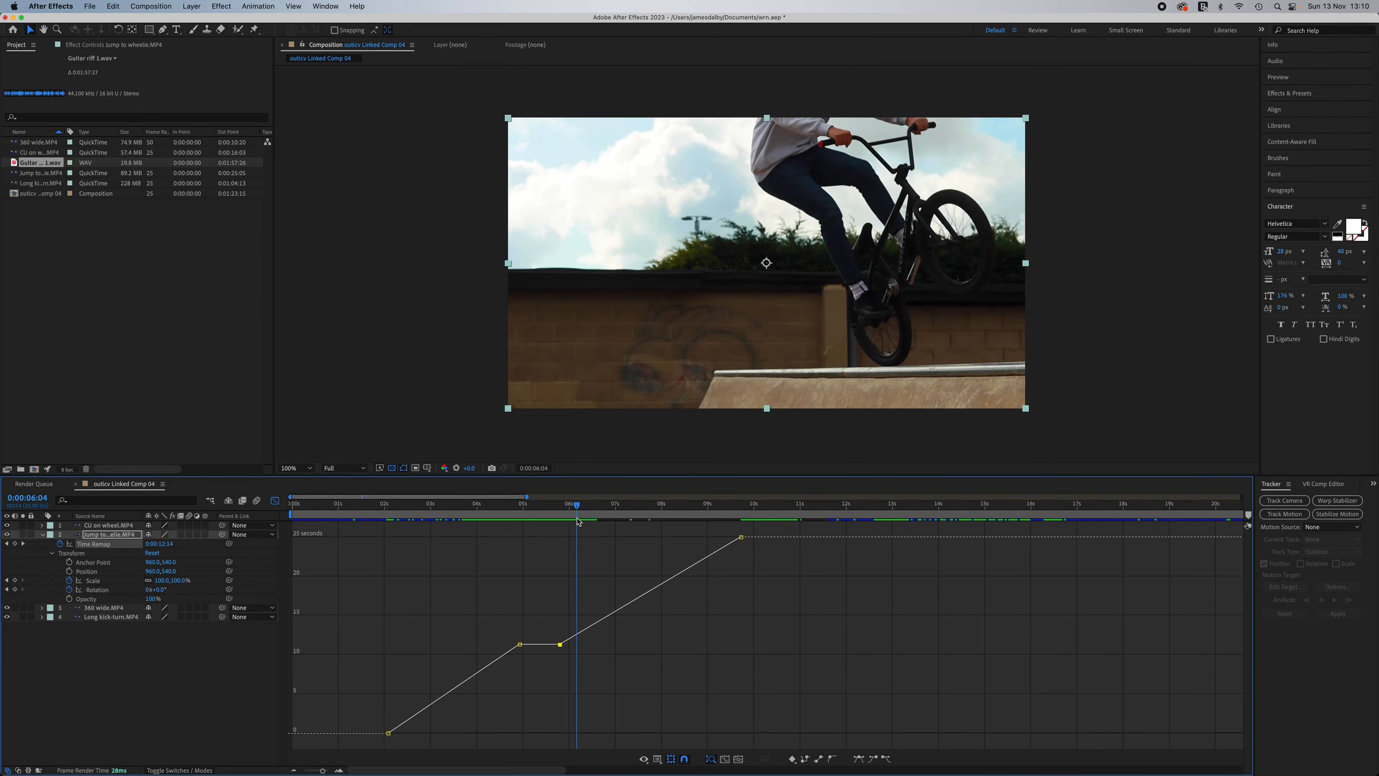
left_click(521, 645)
left_click(873, 759)
left_click(560, 644)
left_click(886, 760)
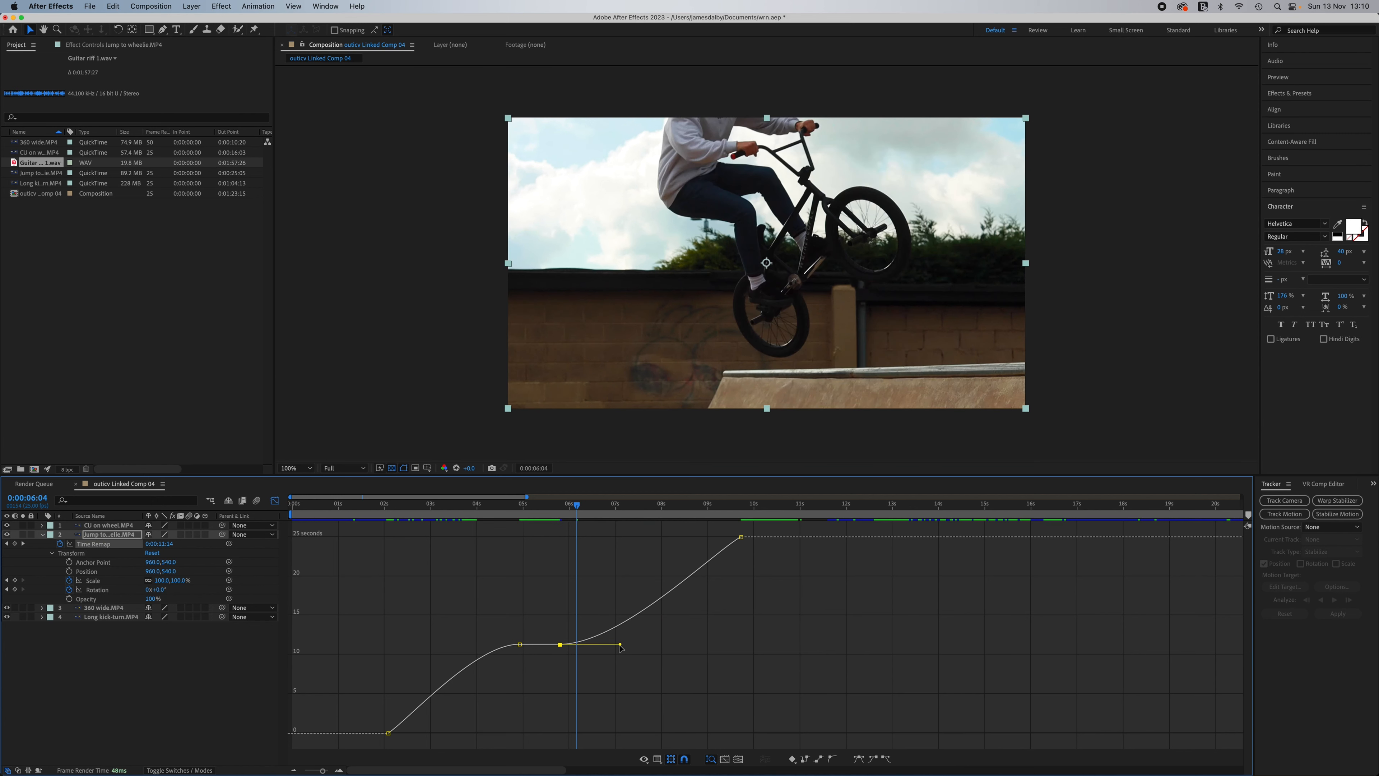
- Shorten the easing handles on both sides of the slow-motion section in the Time Remap graph and play back from 0:00:03:15
left_click_drag(617, 647, 581, 648)
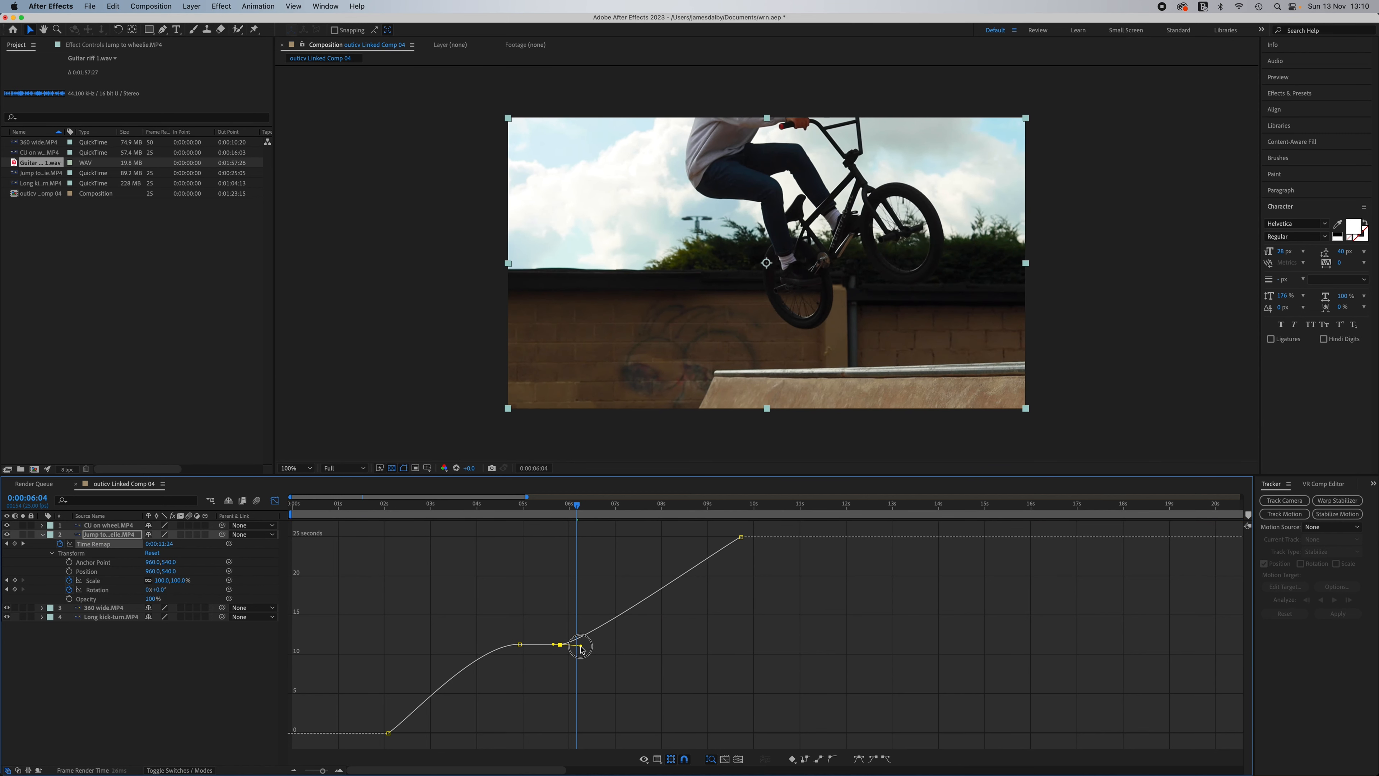
left_click(520, 645)
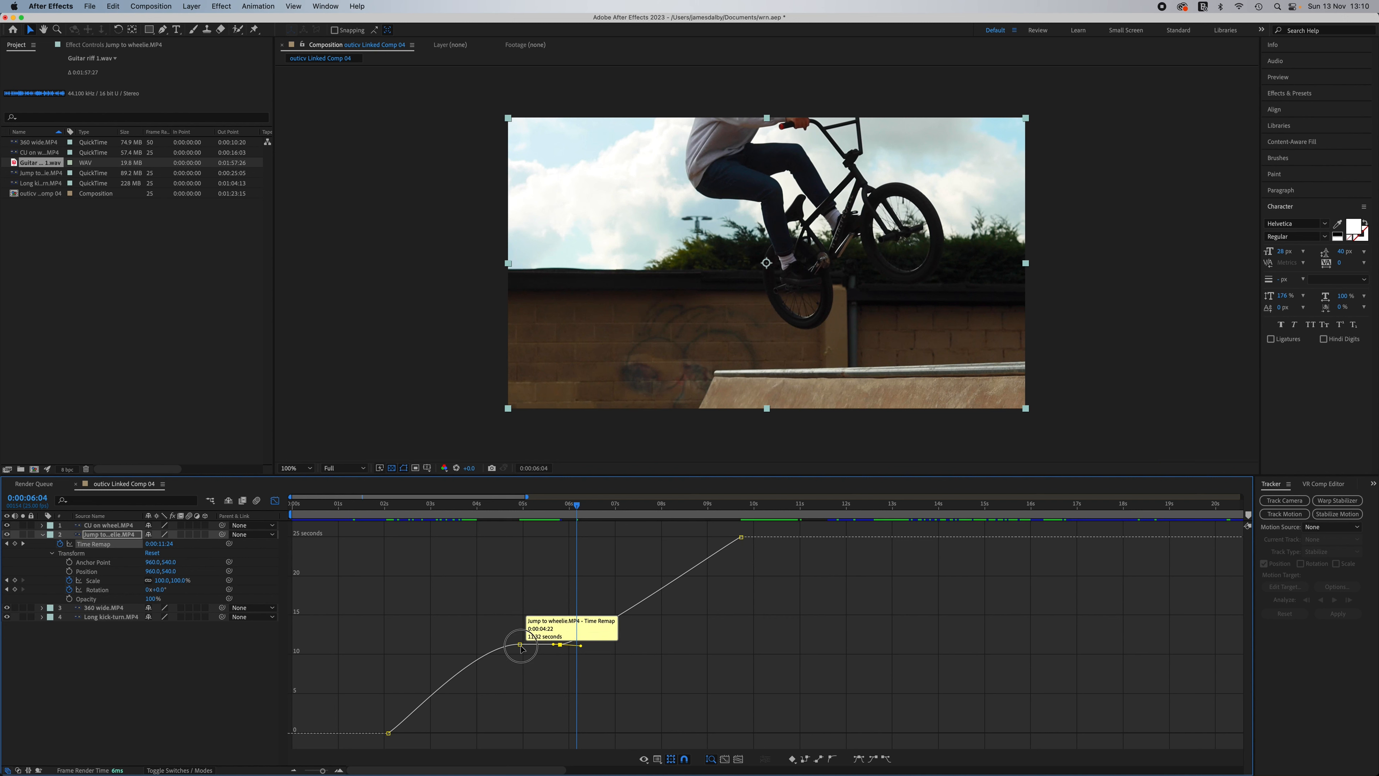
left_click_drag(477, 645, 506, 644)
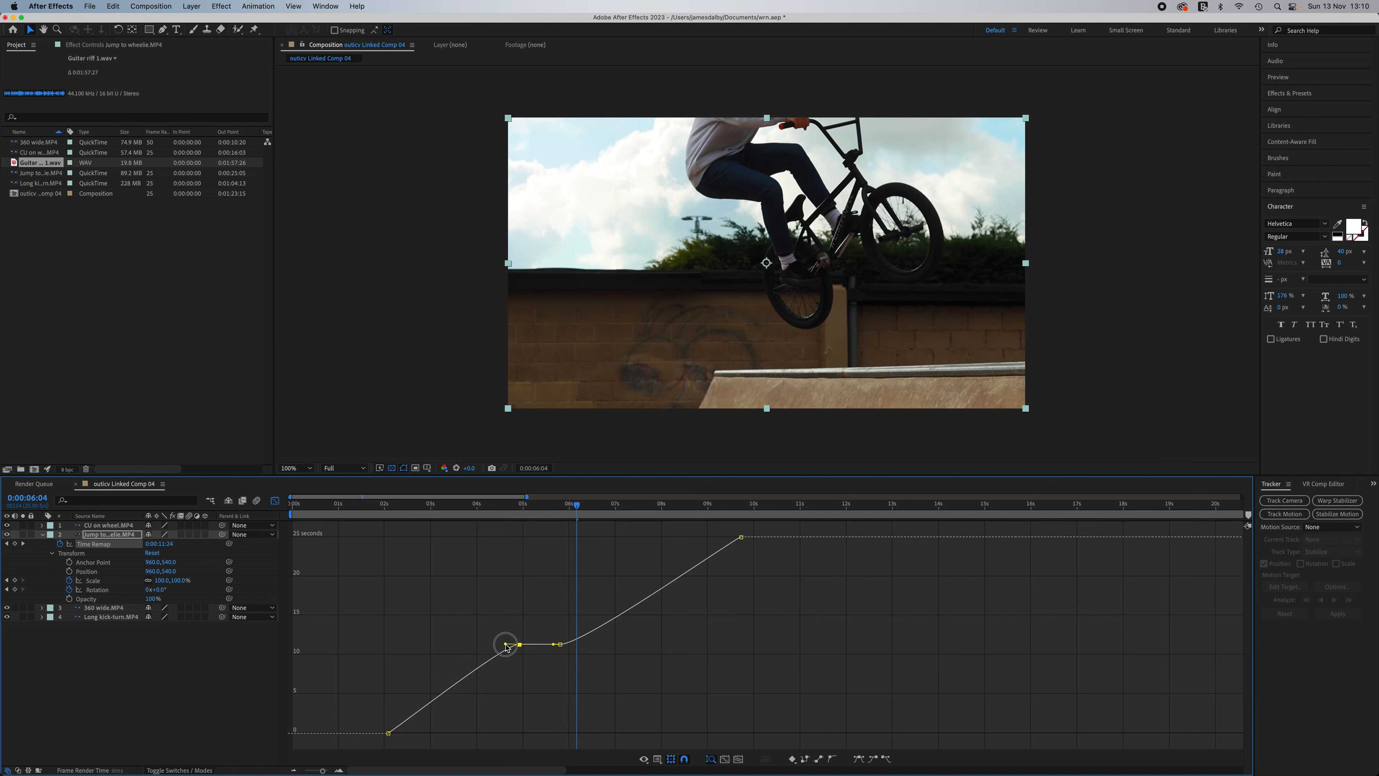
left_click_drag(484, 506, 459, 510)
key("space")
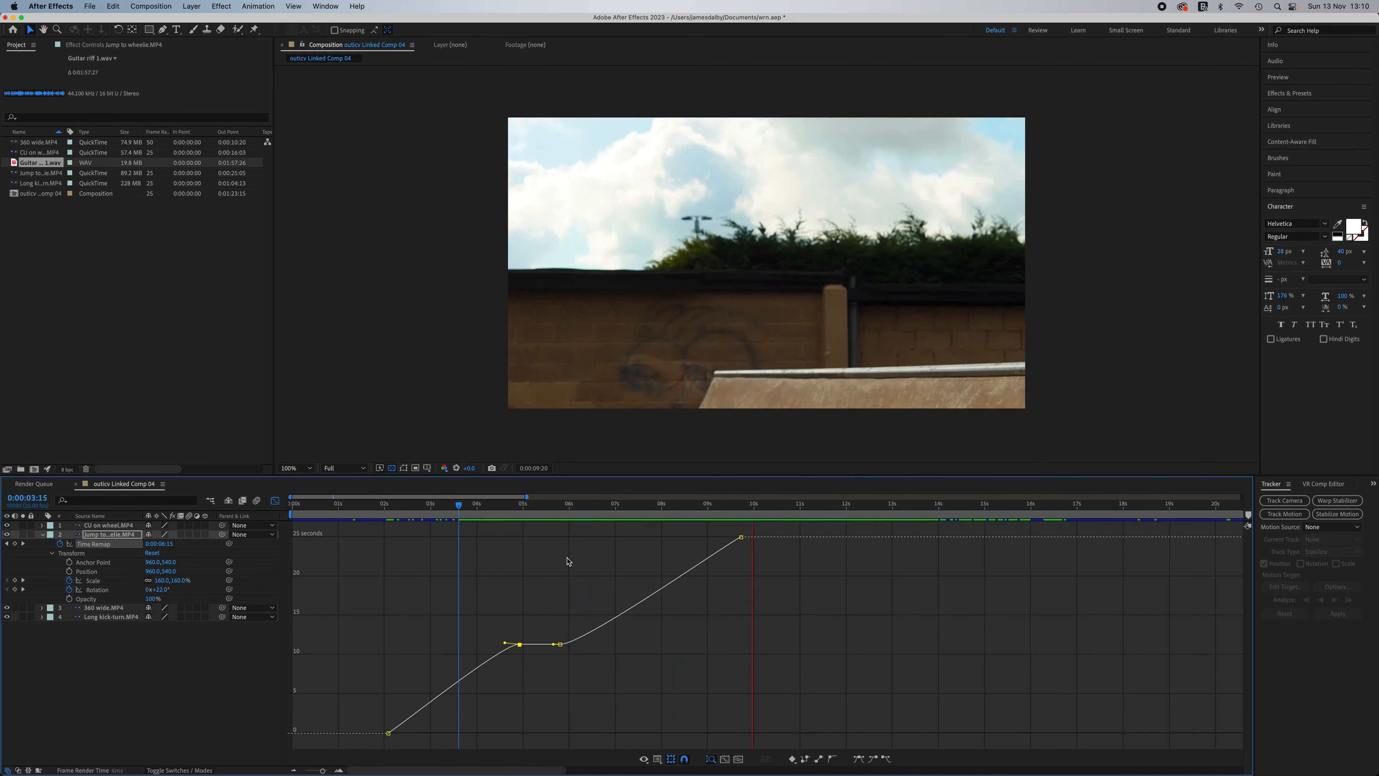
key("space")
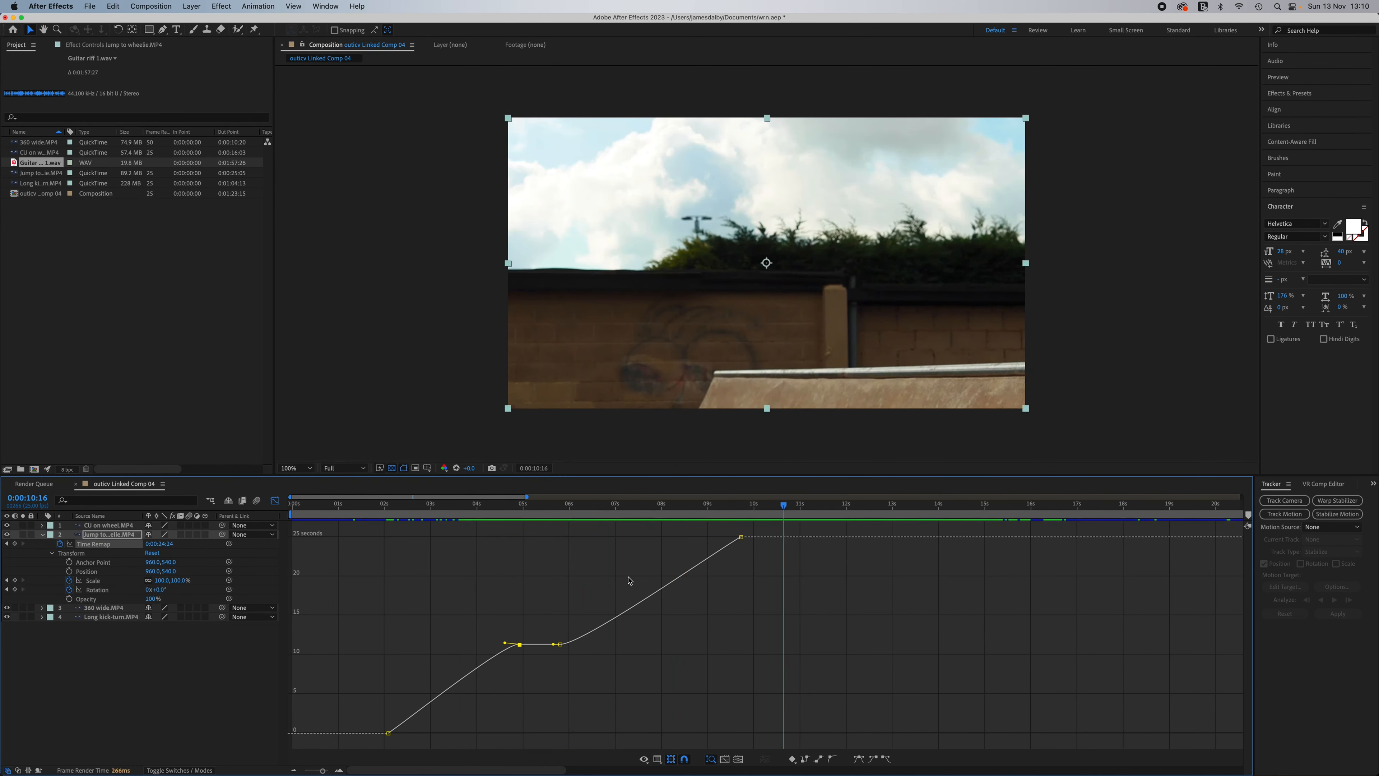
- Review the eased Time Remap keyframes in both the layer and graph views, and play back the sequence from 0:00:03:03
left_click(275, 501)
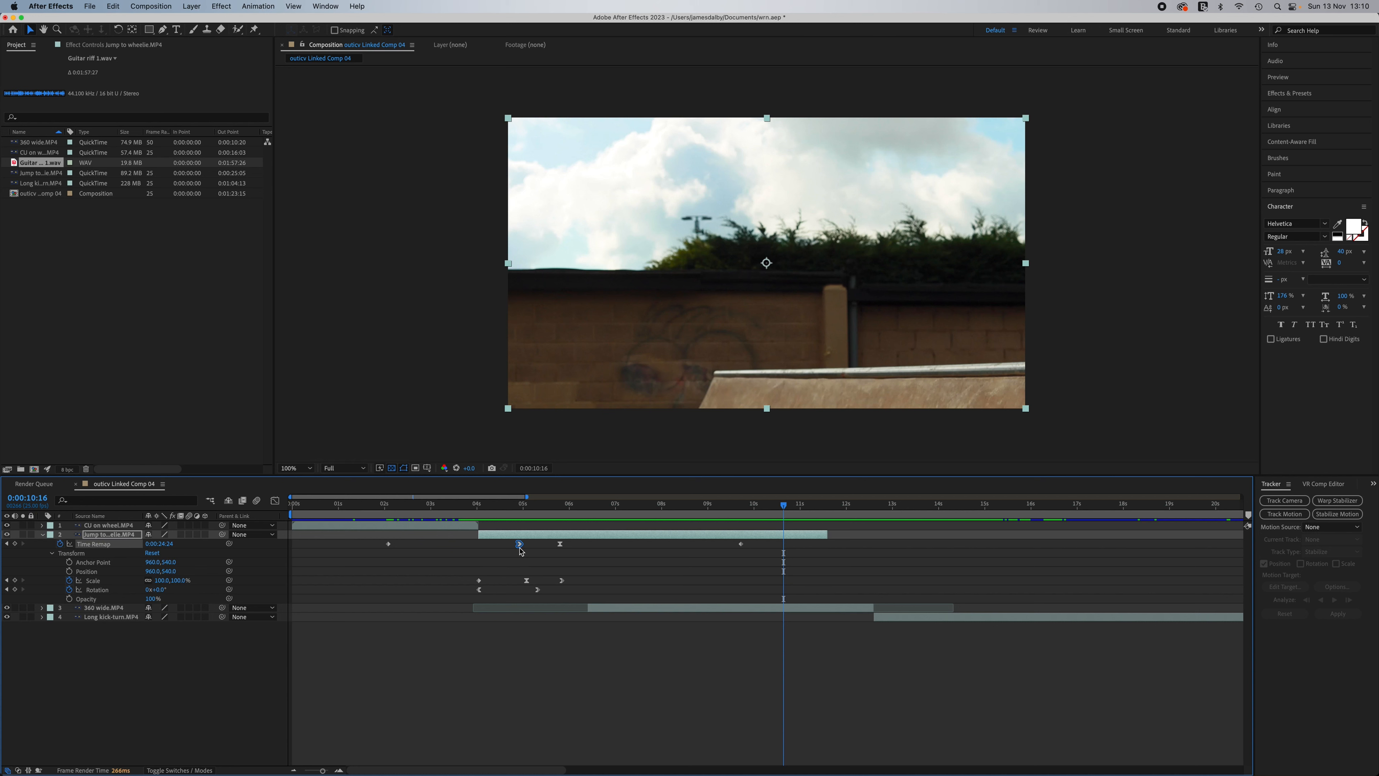
left_click_drag(521, 511, 601, 522)
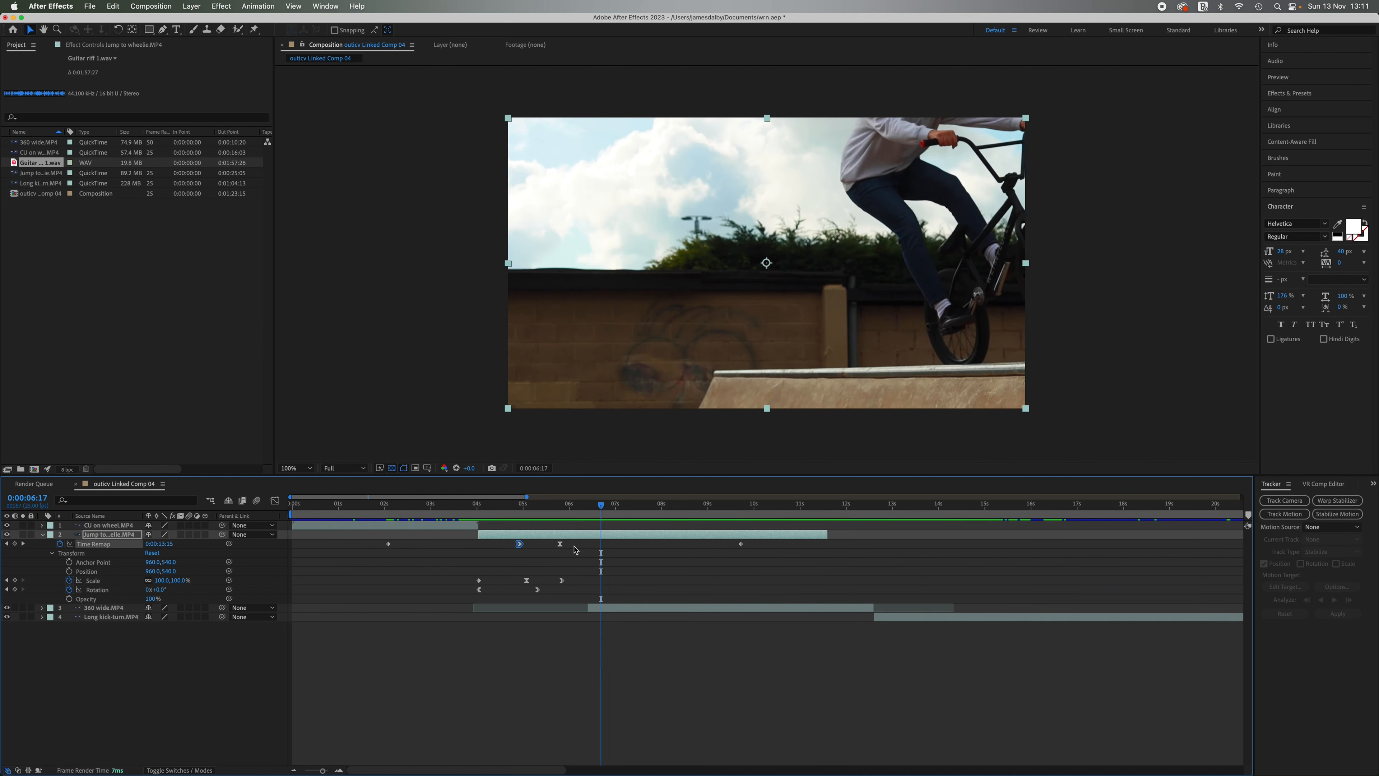
left_click_drag(602, 508, 488, 532)
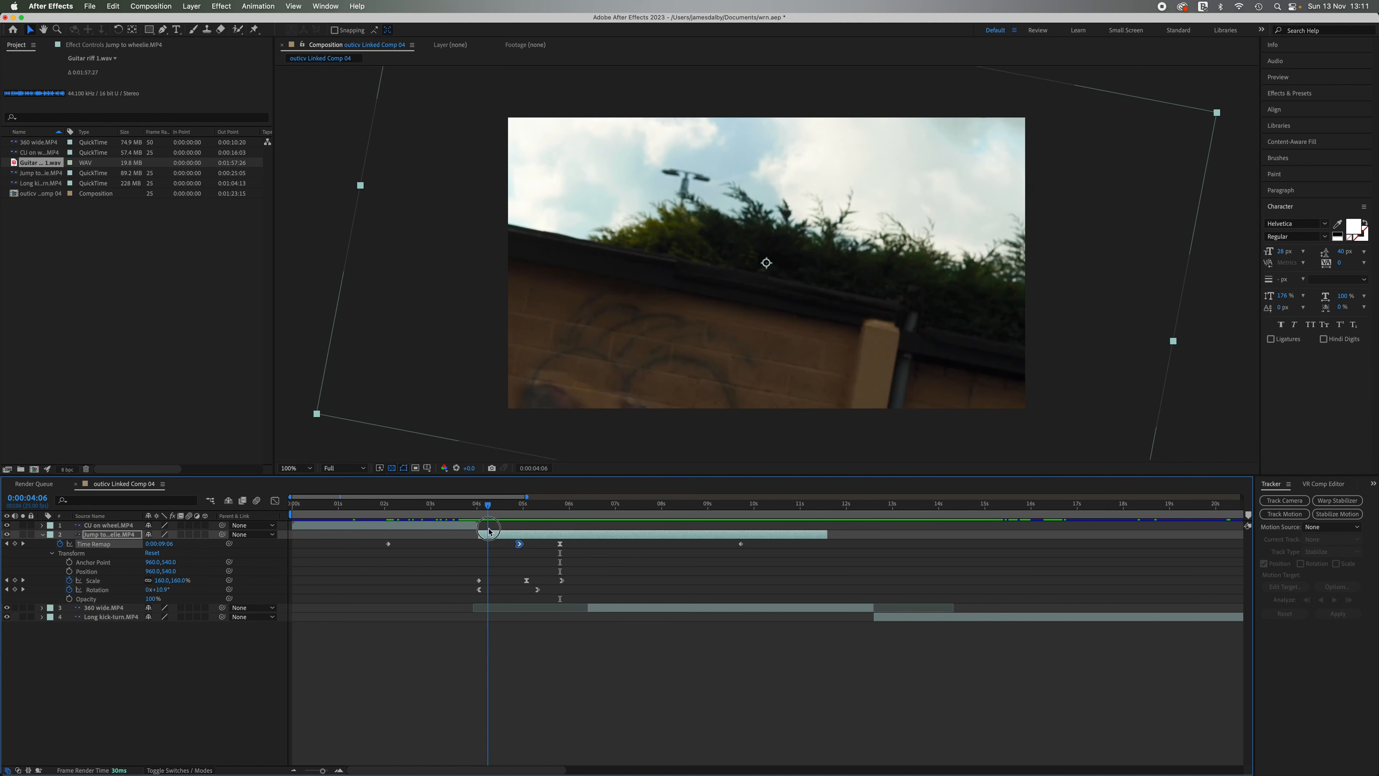
left_click(274, 502)
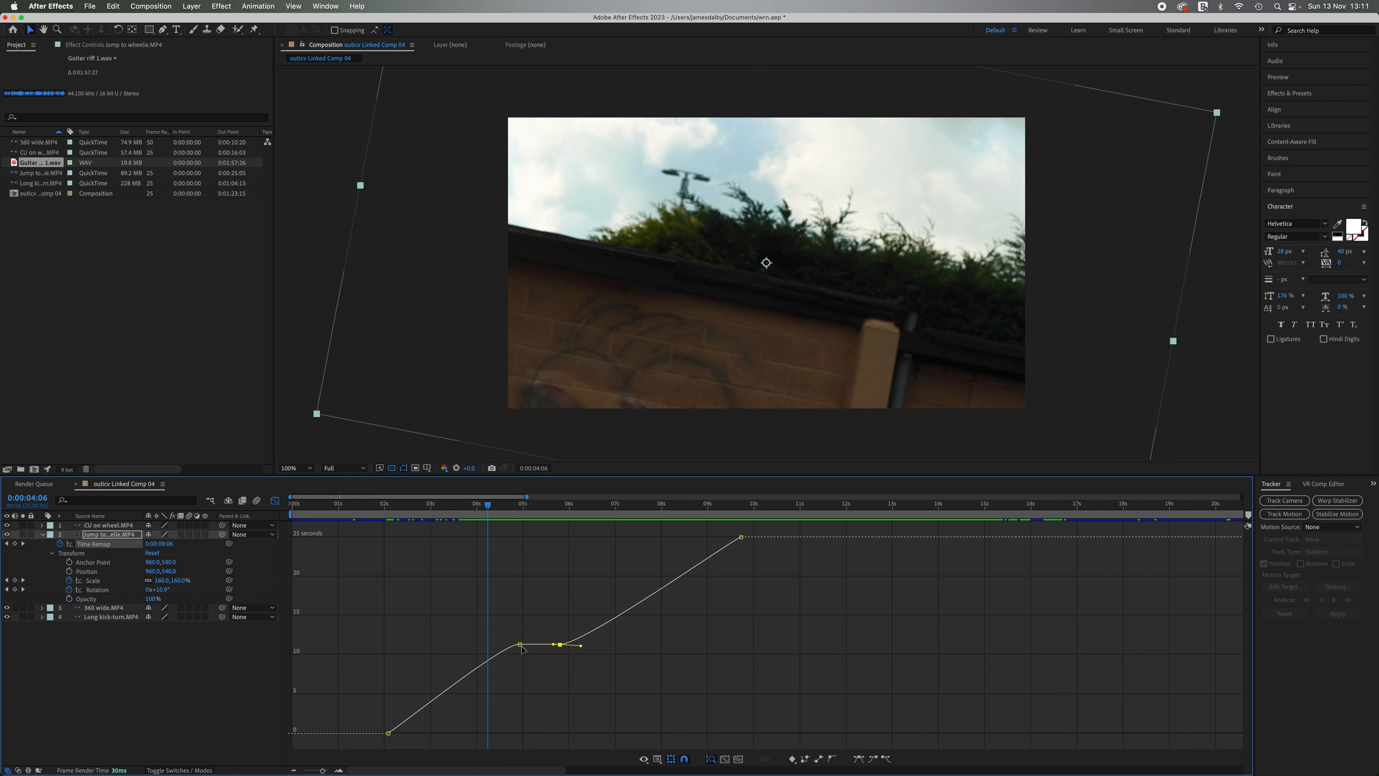
mouse_move(521, 647)
left_click(275, 500)
left_click_drag(491, 508, 435, 509)
key("space")
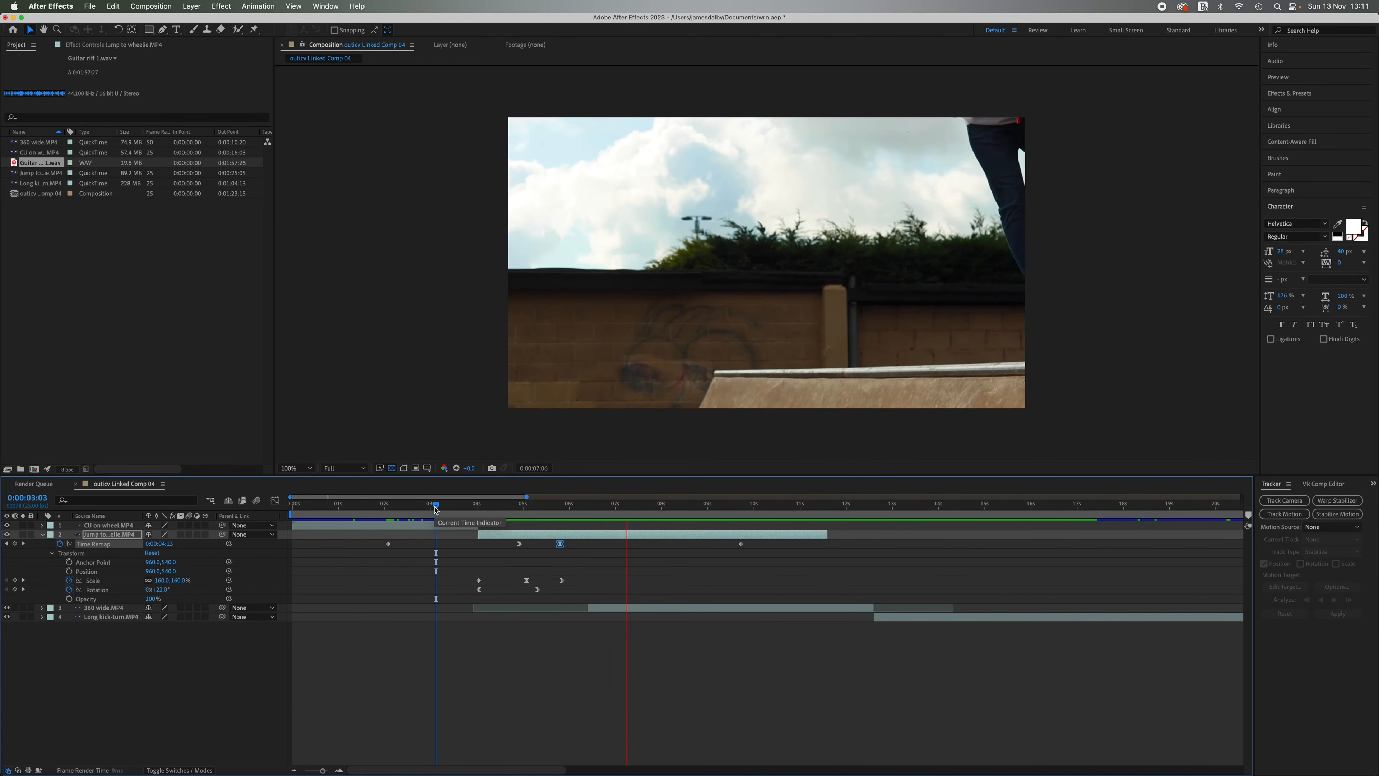
key("space")
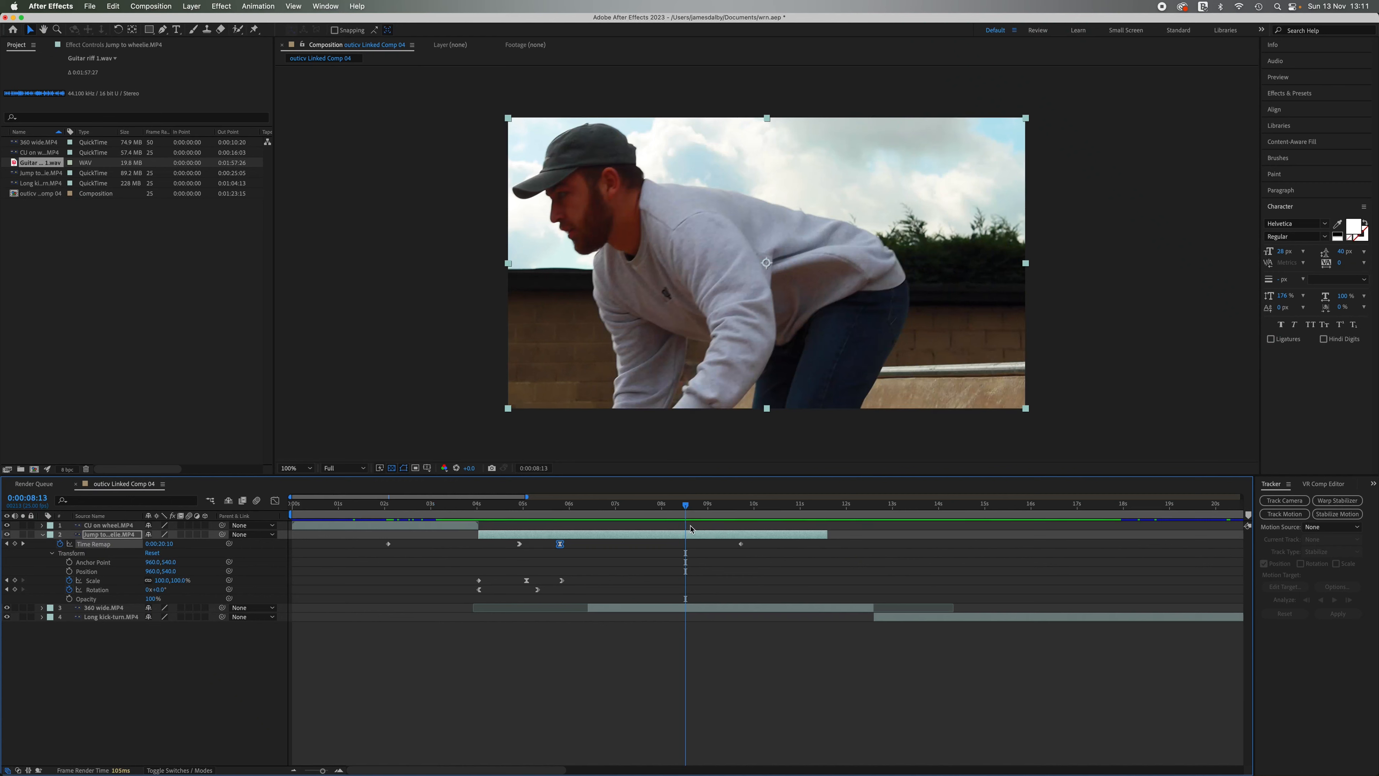
- Add Time Remap keyframes to the Jump to wheelie layer at 0:00:06:17 and 0:00:07:16
left_click_drag(687, 508, 601, 519)
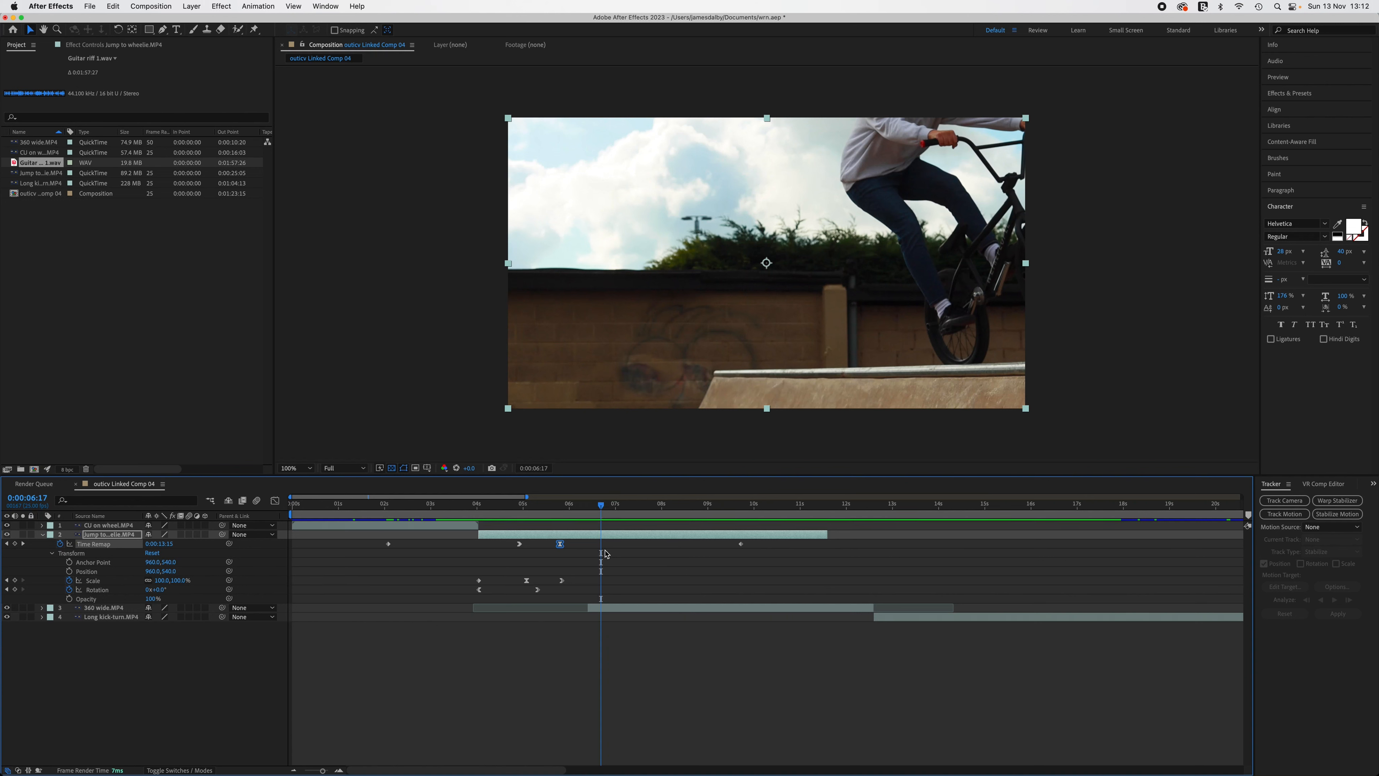
left_click(15, 543)
left_click_drag(602, 506, 646, 513)
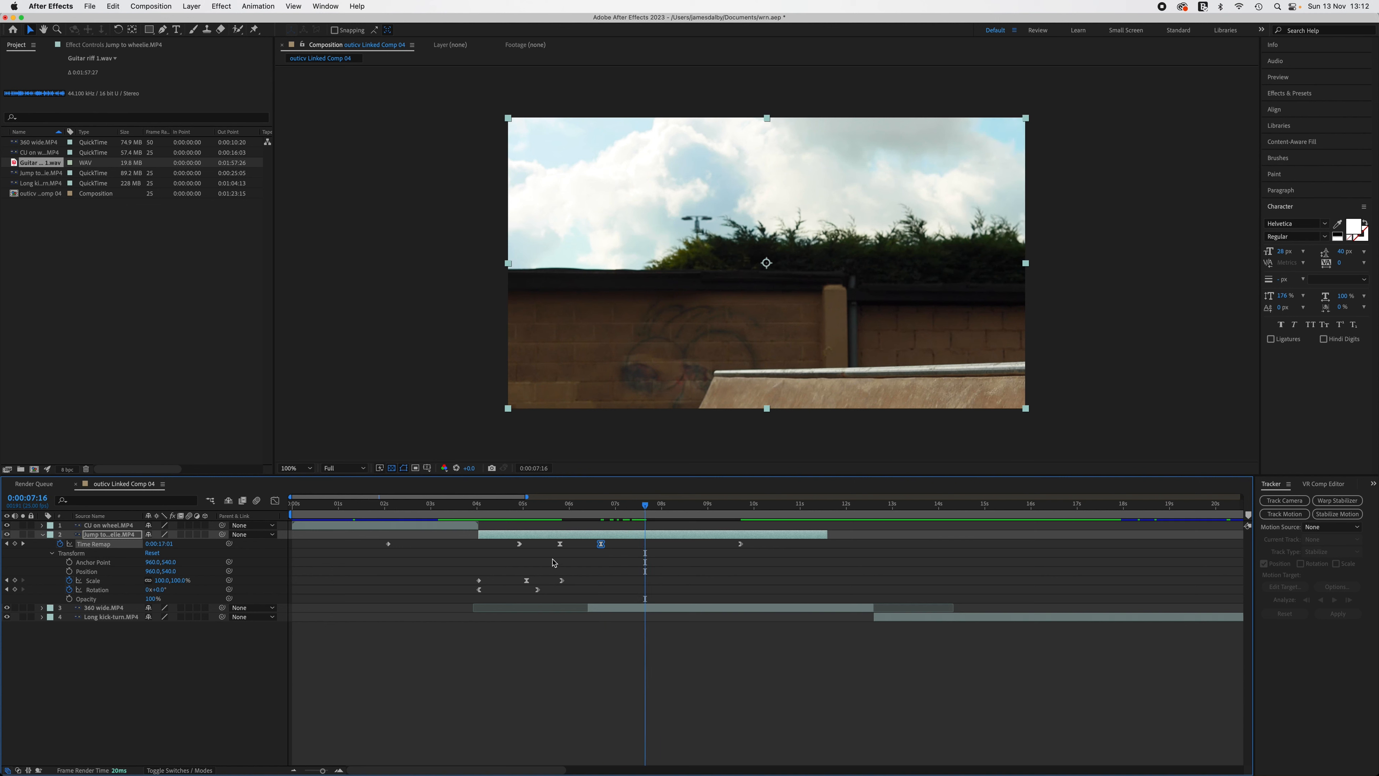
left_click(14, 544)
- Shift the last two Time Remap keyframes earlier so the first of them sits at about 0:00:06:23, previewing from 0:00:06:03
mouse_move(635, 566)
left_mouse_down()
mouse_move(722, 542)
mouse_move(616, 550)
left_mouse_up()
left_click_drag(647, 506, 578, 513)
key("space")
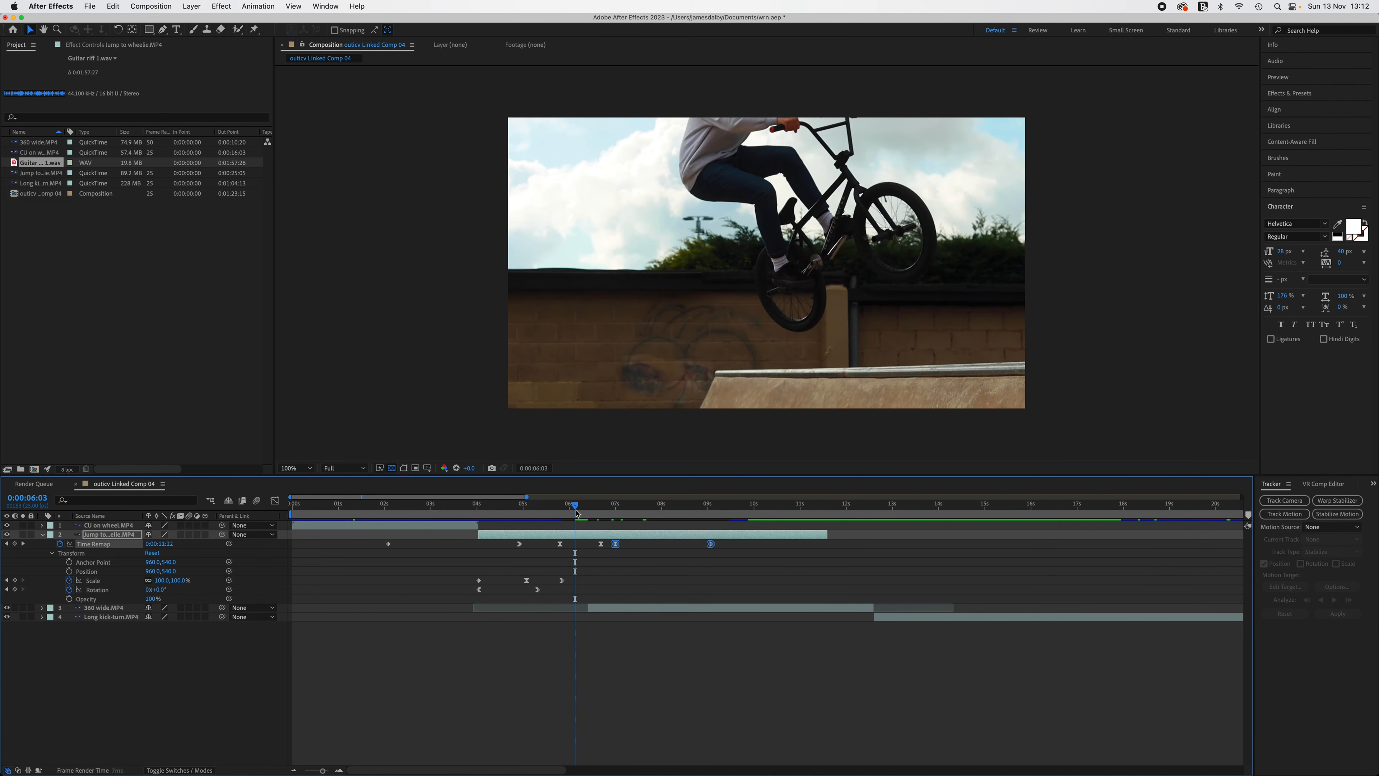
left_click(638, 514)
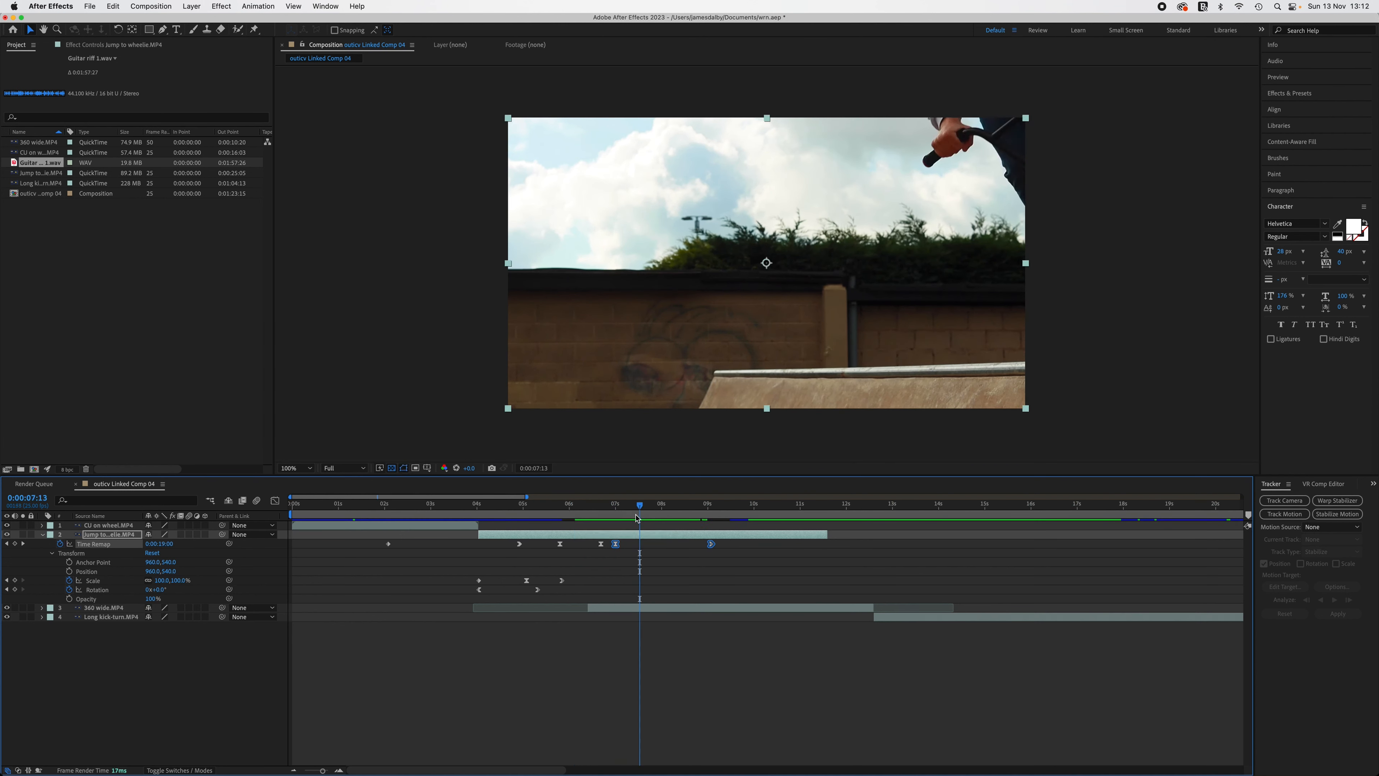
left_click_drag(618, 545, 597, 513)
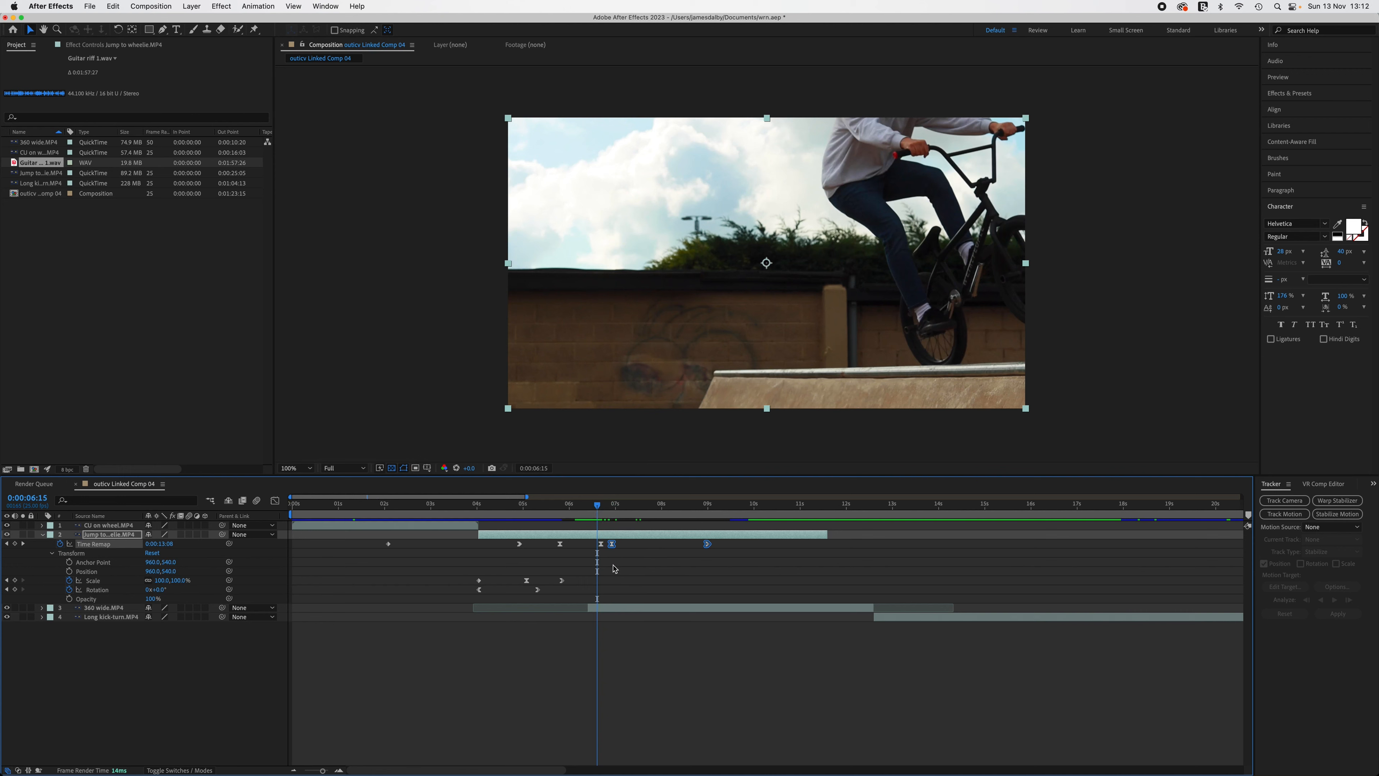
- Smooth the steep speed-up in the Time Remap graph by adjusting its handles and moving its two keyframes to about 0:00:06:15 and 0:00:07:00
left_click(631, 565)
left_click(613, 545)
left_click(275, 500)
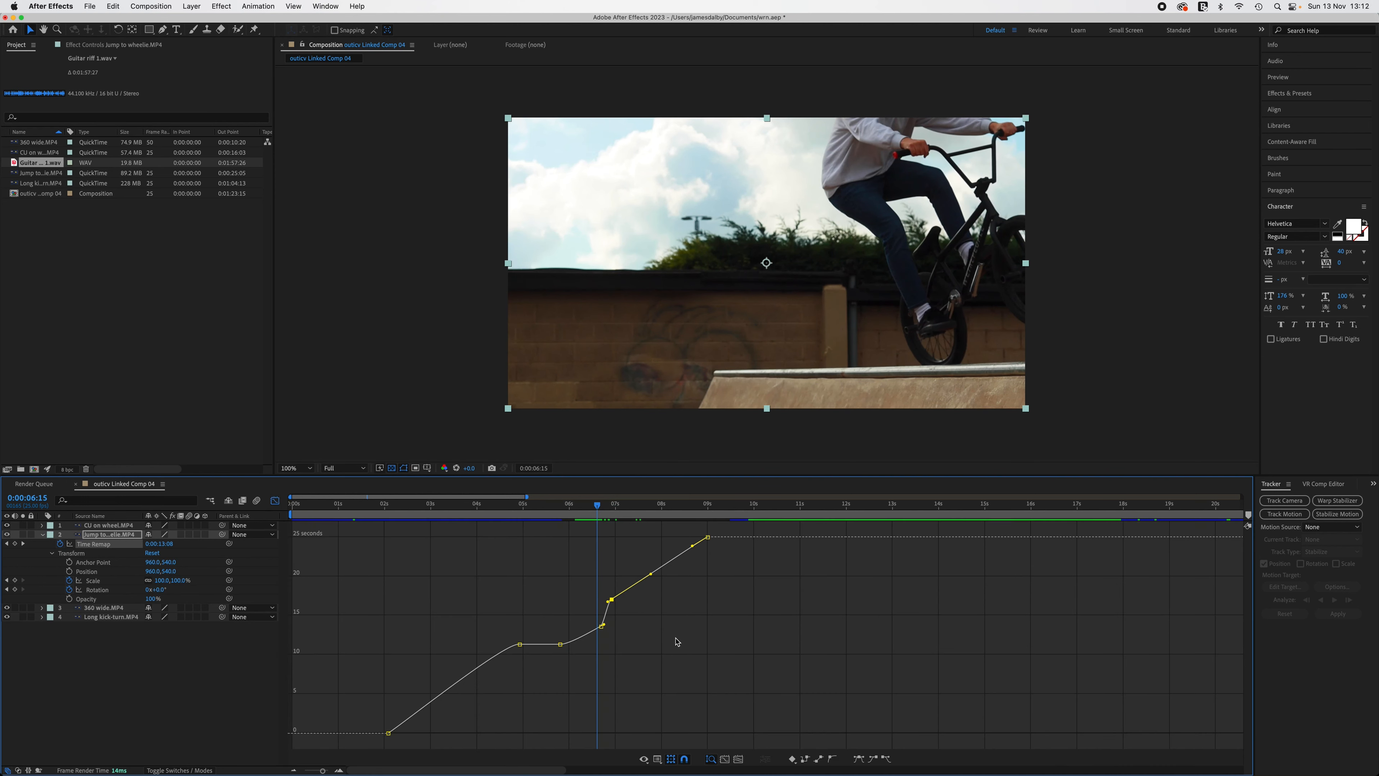
left_click_drag(318, 771, 321, 771)
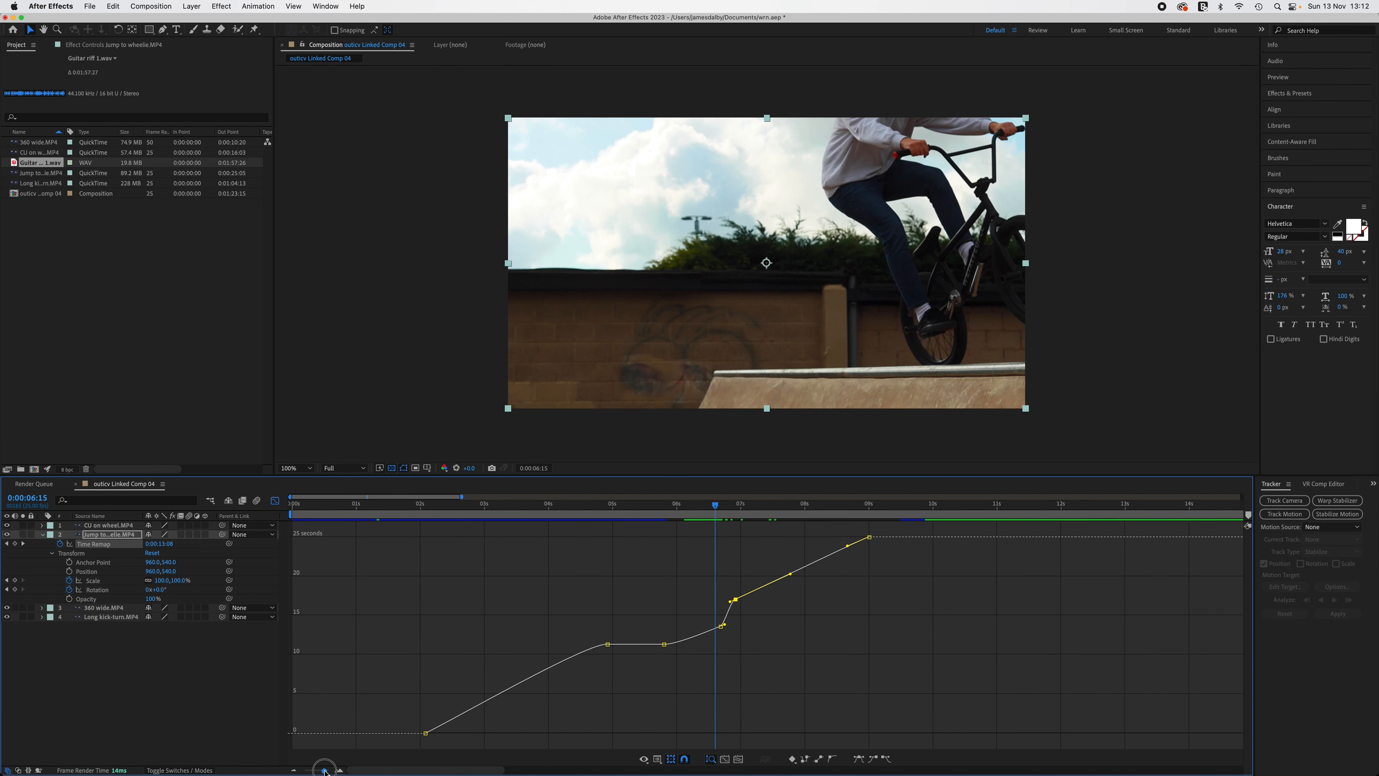
mouse_move(715, 505)
left_mouse_down()
mouse_move(731, 506)
mouse_move(709, 511)
left_mouse_up()
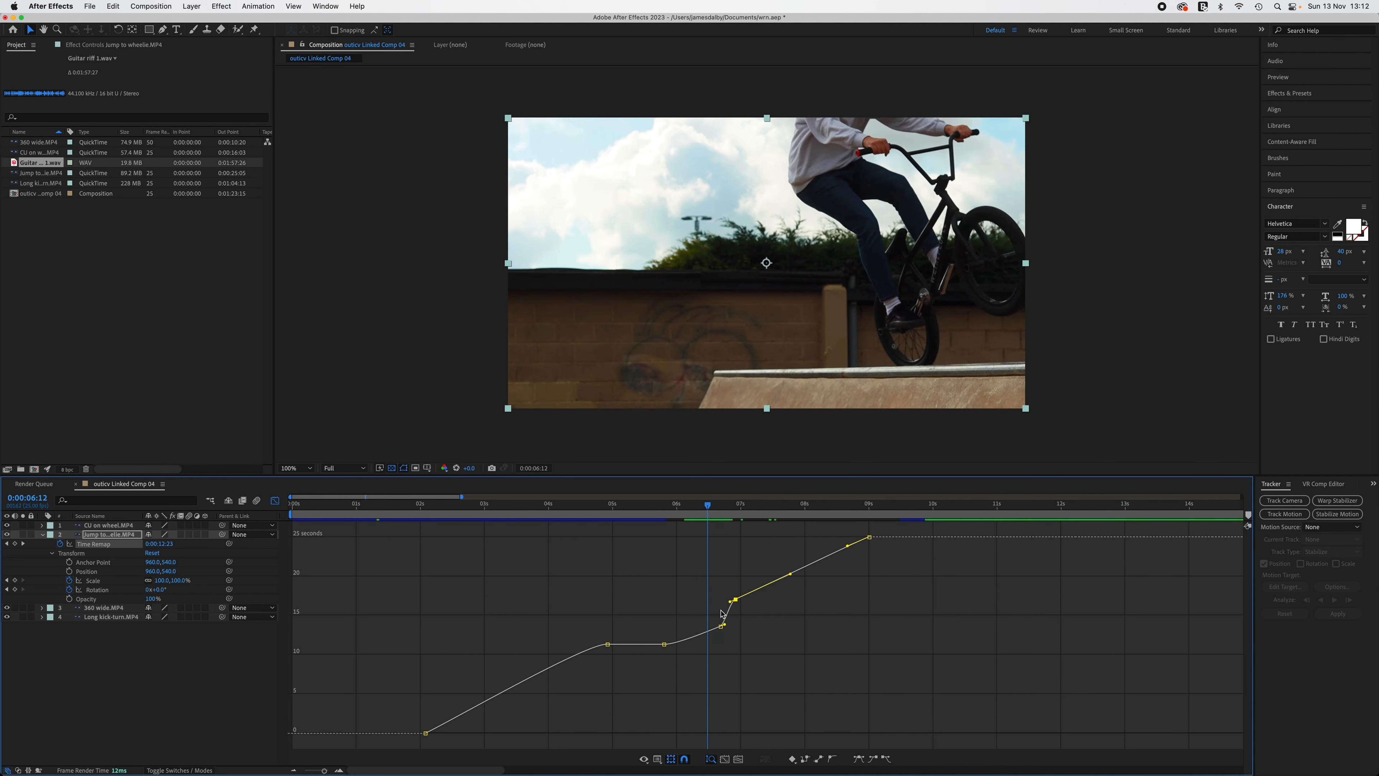
left_click_drag(731, 604, 745, 614)
left_click(707, 508)
left_click_drag(708, 509, 736, 518)
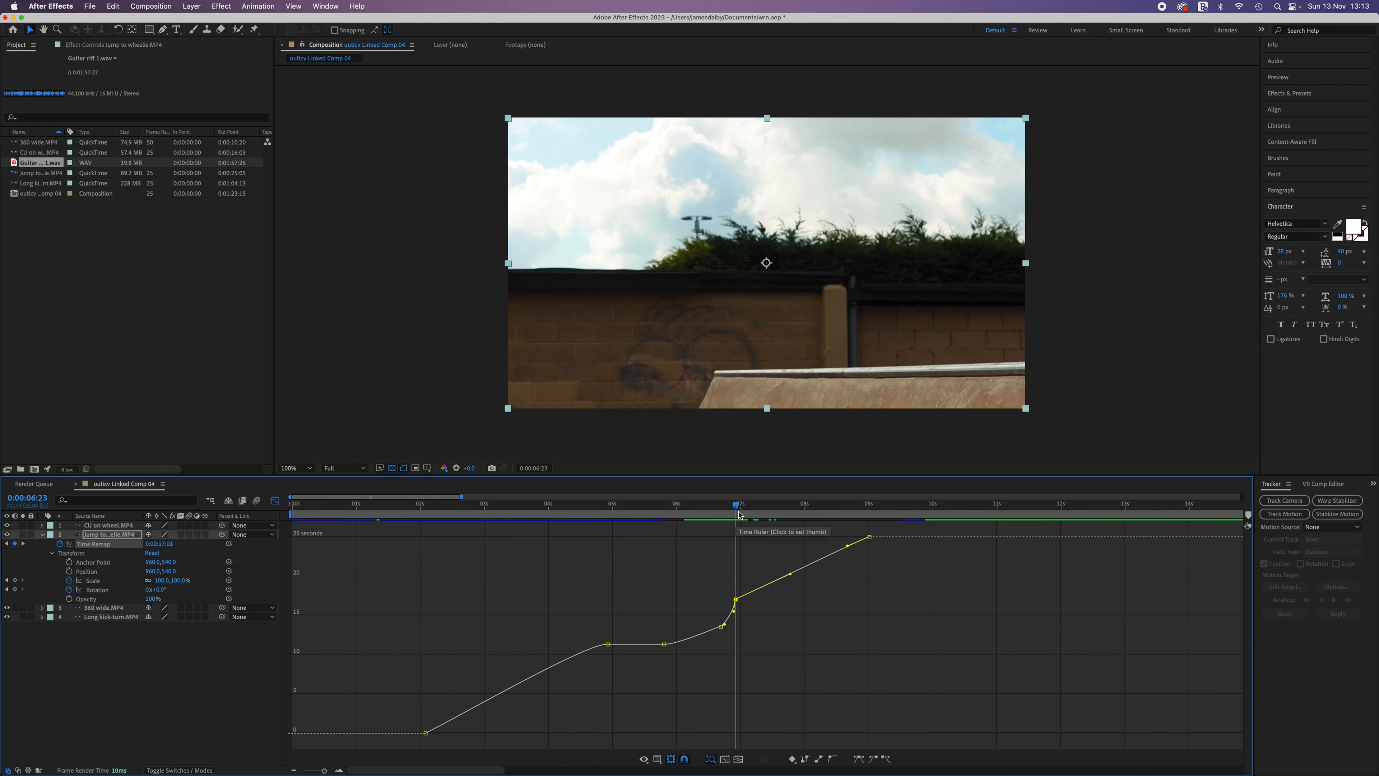
mouse_move(736, 510)
left_mouse_down()
mouse_move(678, 515)
mouse_move(739, 519)
mouse_move(727, 519)
left_mouse_up()
left_click_drag(737, 600, 717, 629)
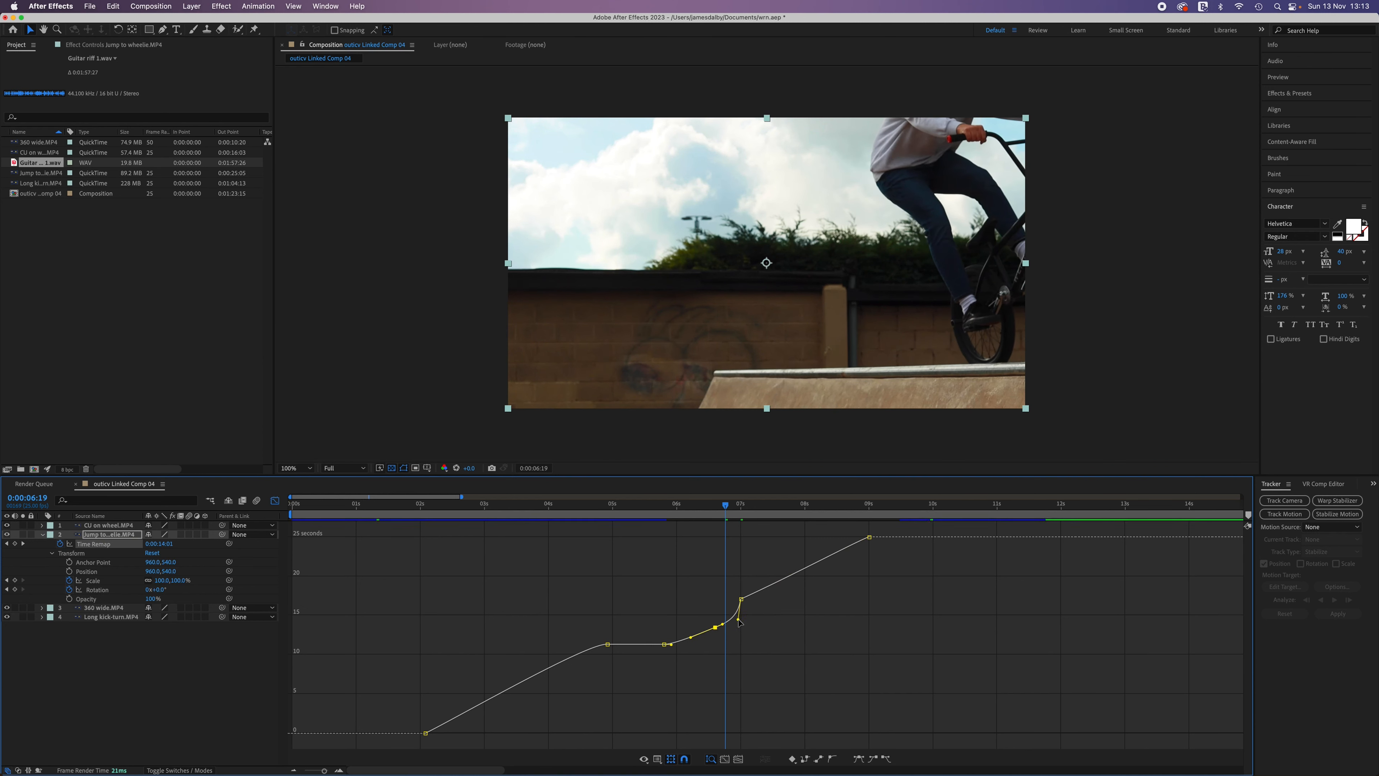
left_click(274, 502)
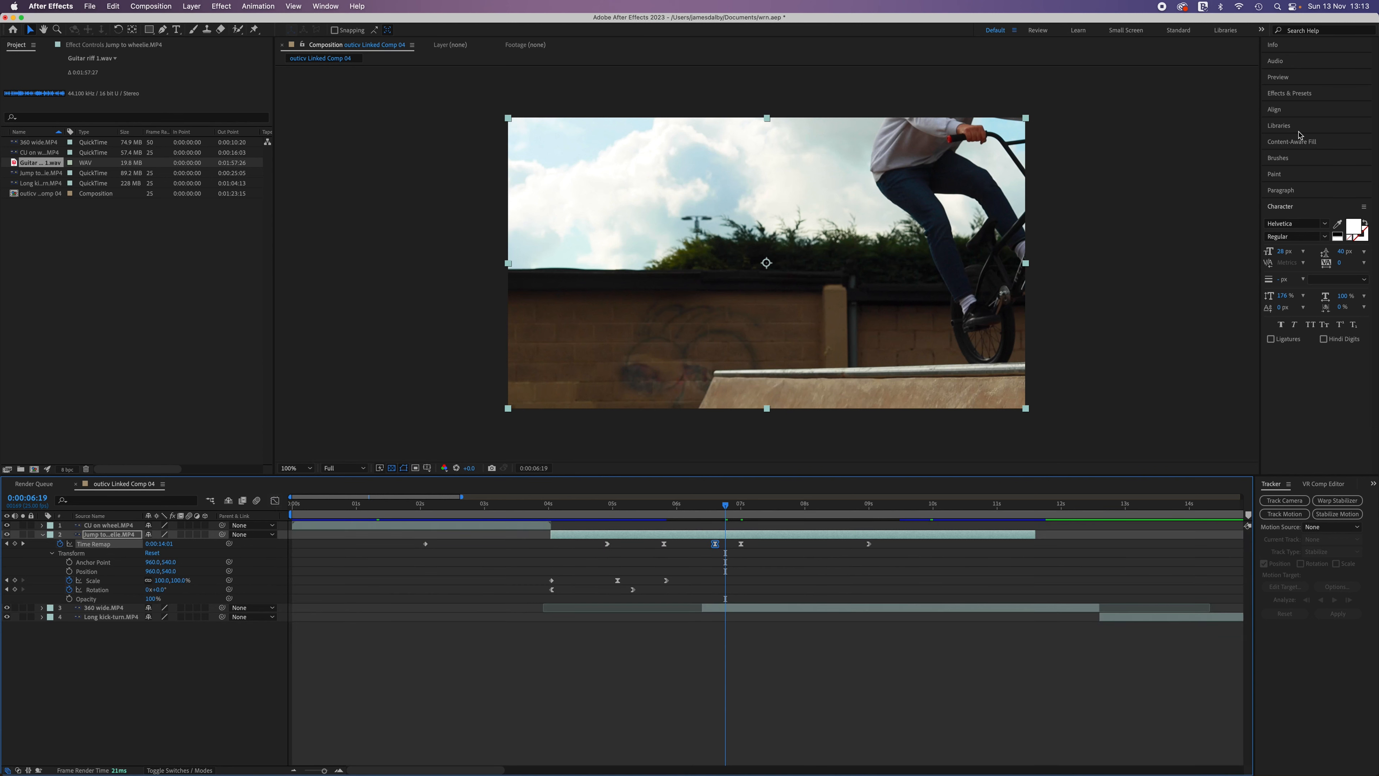
- Find the CC Force Motion Blur effect and apply it to the Jump to wheelie layer
left_click(1315, 95)
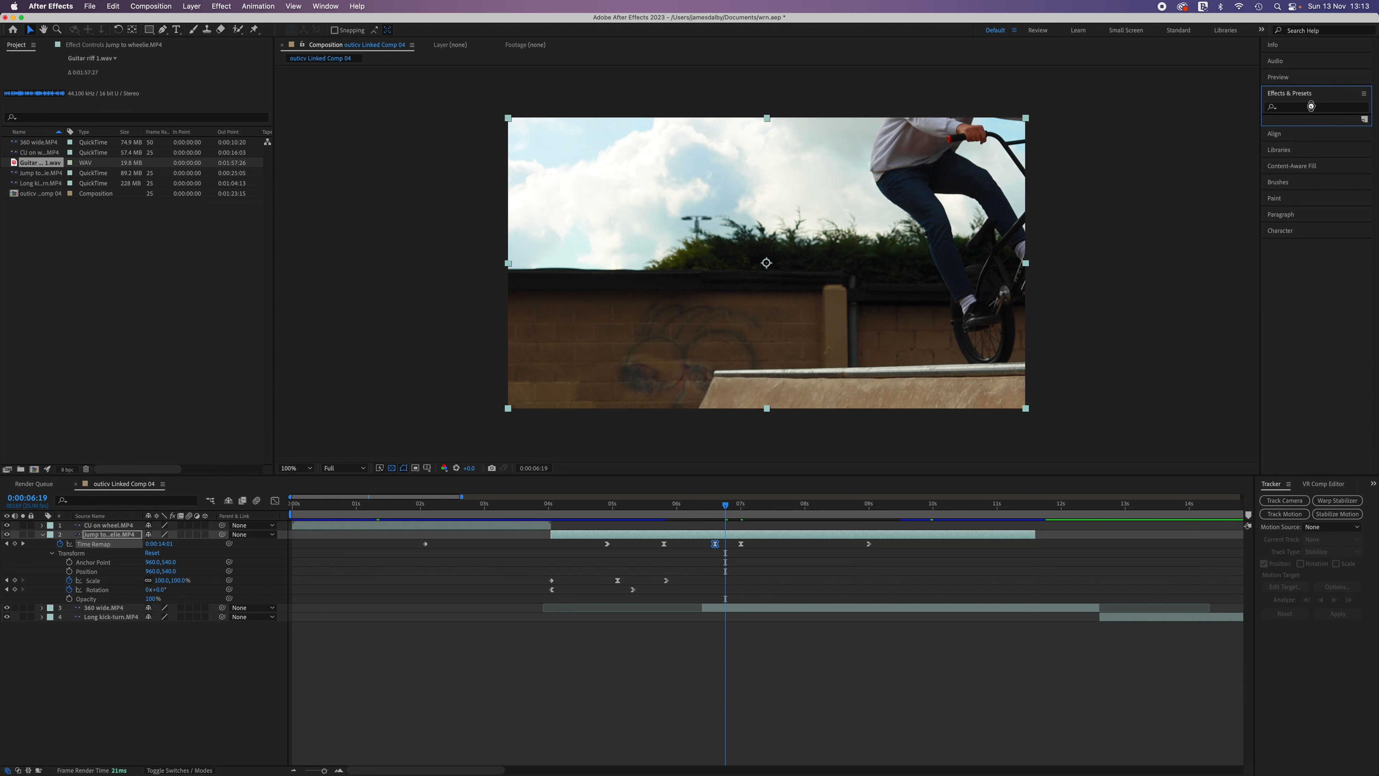
left_click(1311, 106)
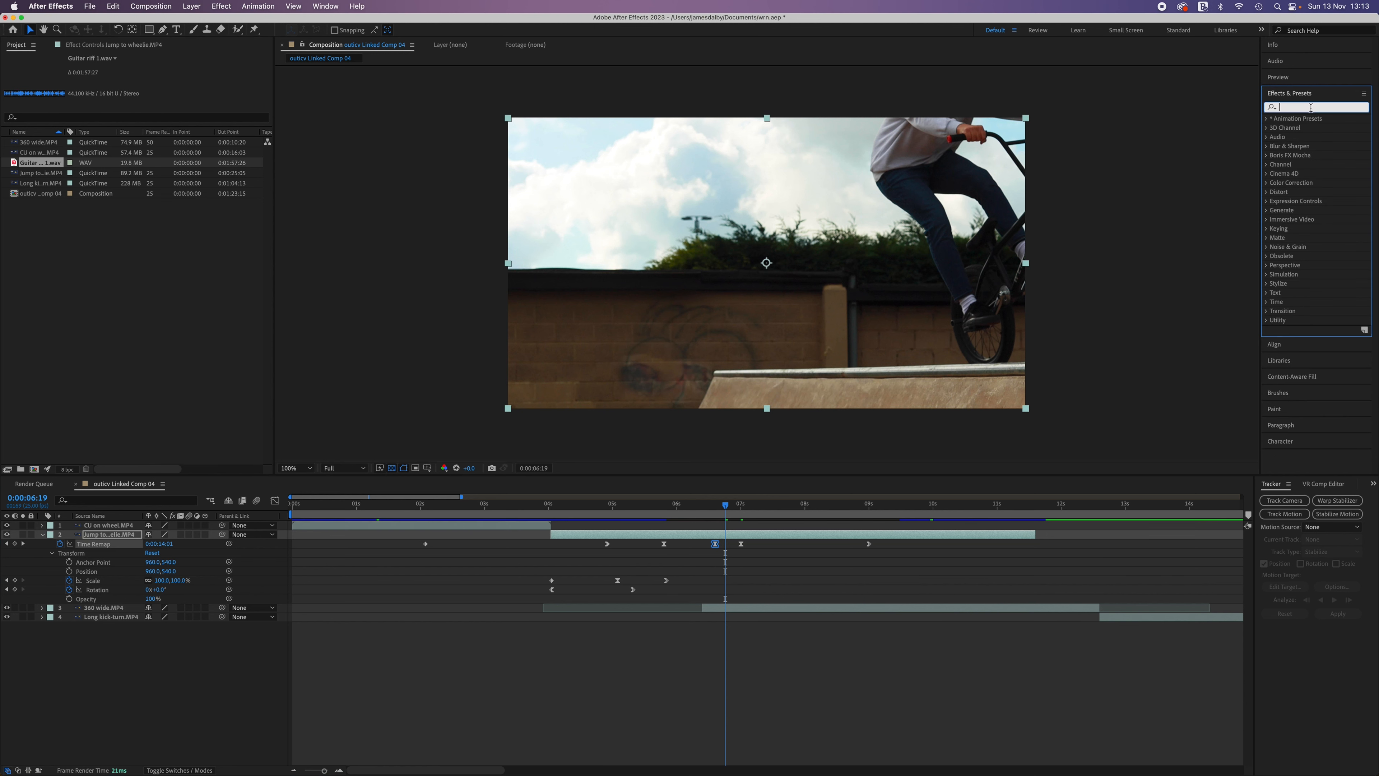
type("cc force")
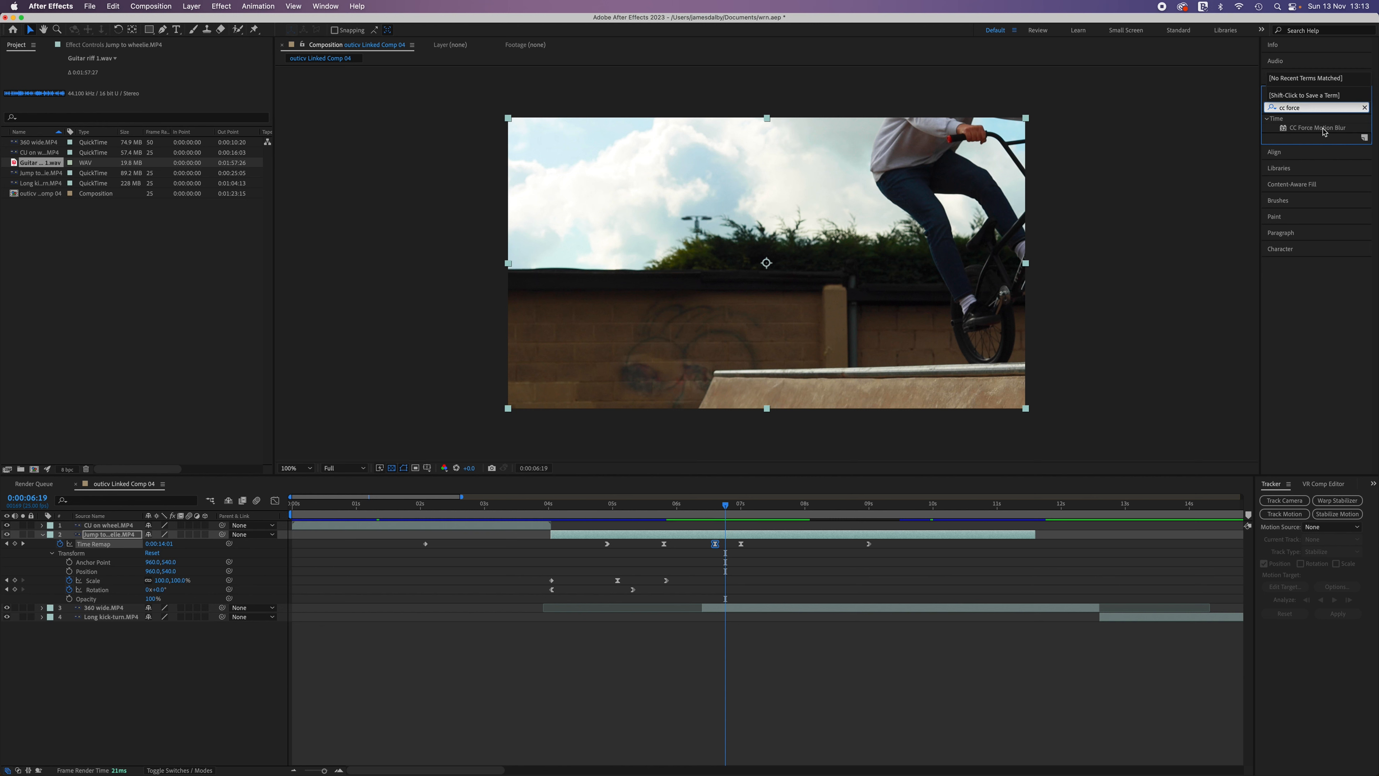
left_click_drag(1318, 128, 629, 421)
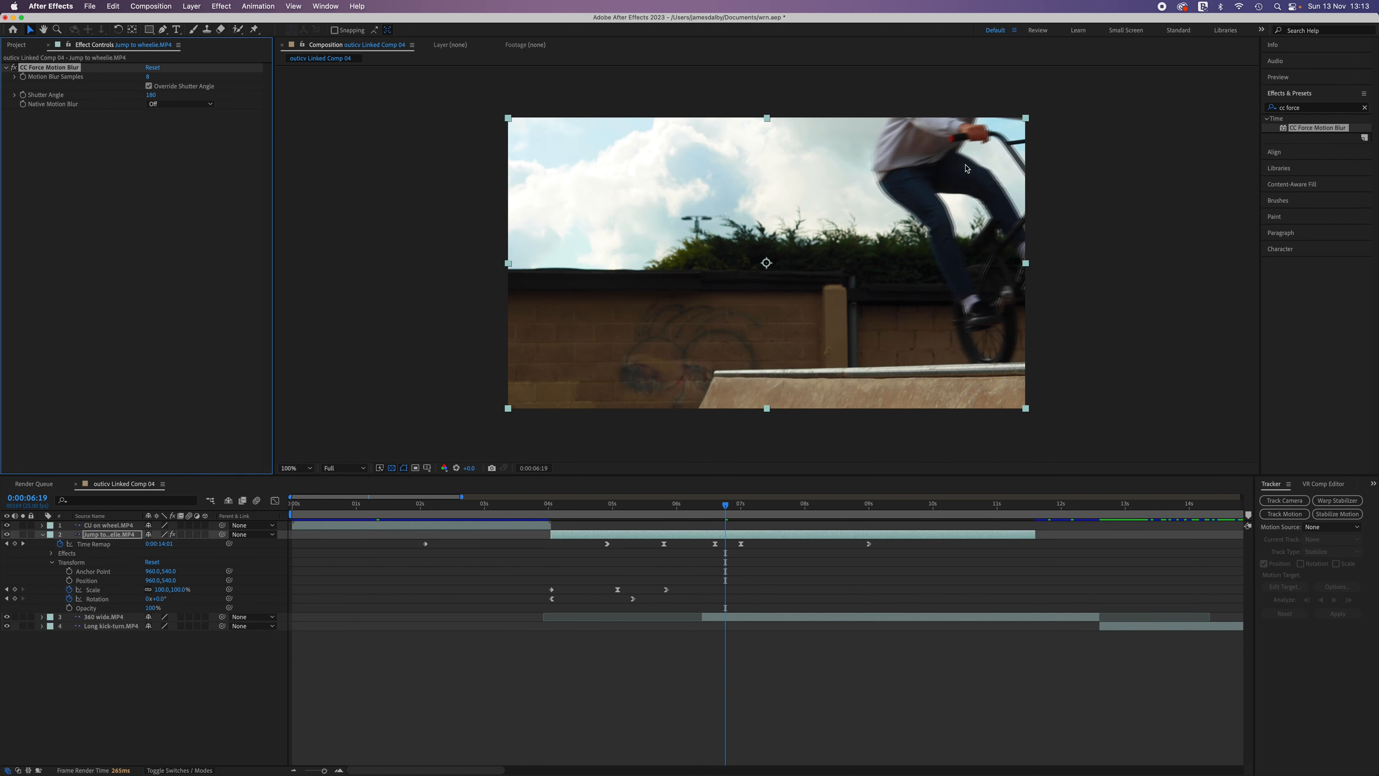
- Play back the motion-blurred jump from 0:00:04:16, check the frame at 0:00:07:00 and return to the composition's start
left_click_drag(726, 511, 607, 507)
key("space")
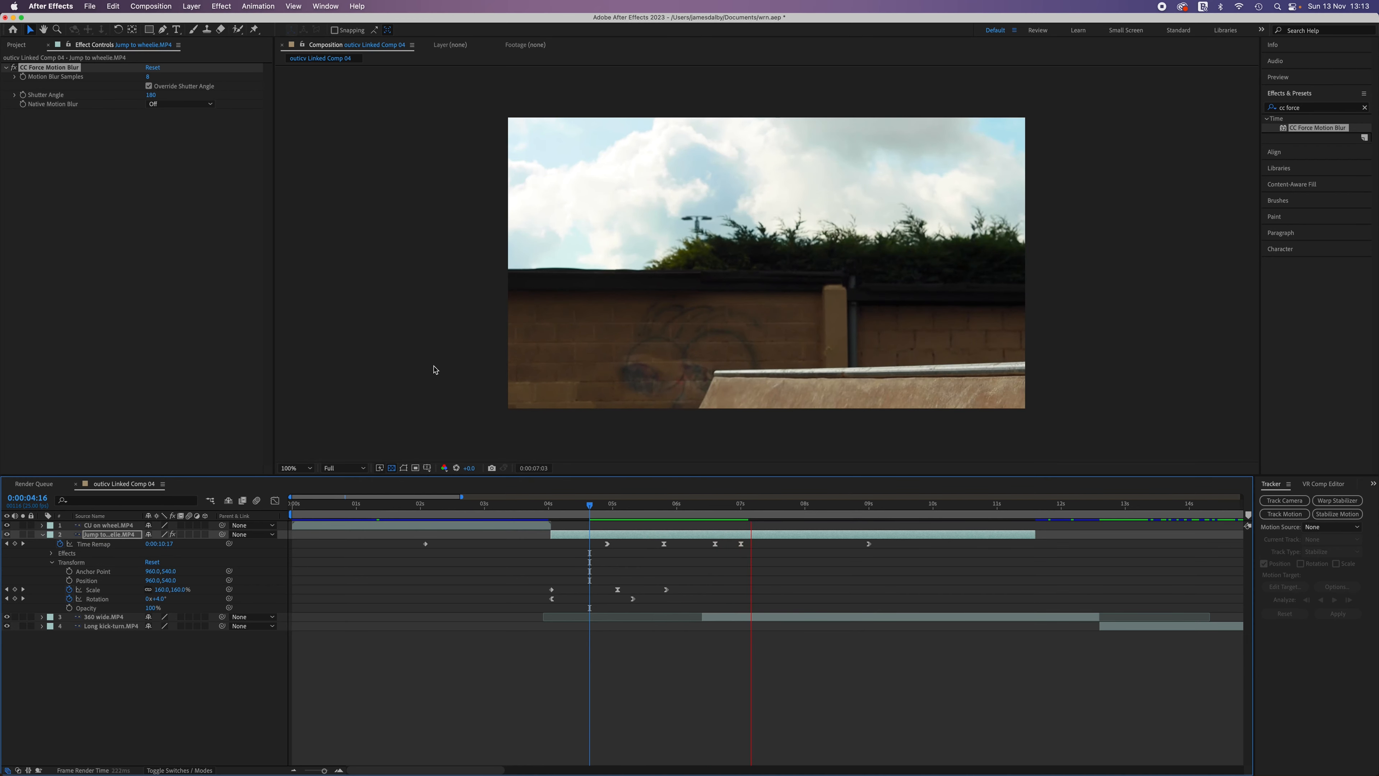
key("space")
left_click_drag(775, 508, 742, 513)
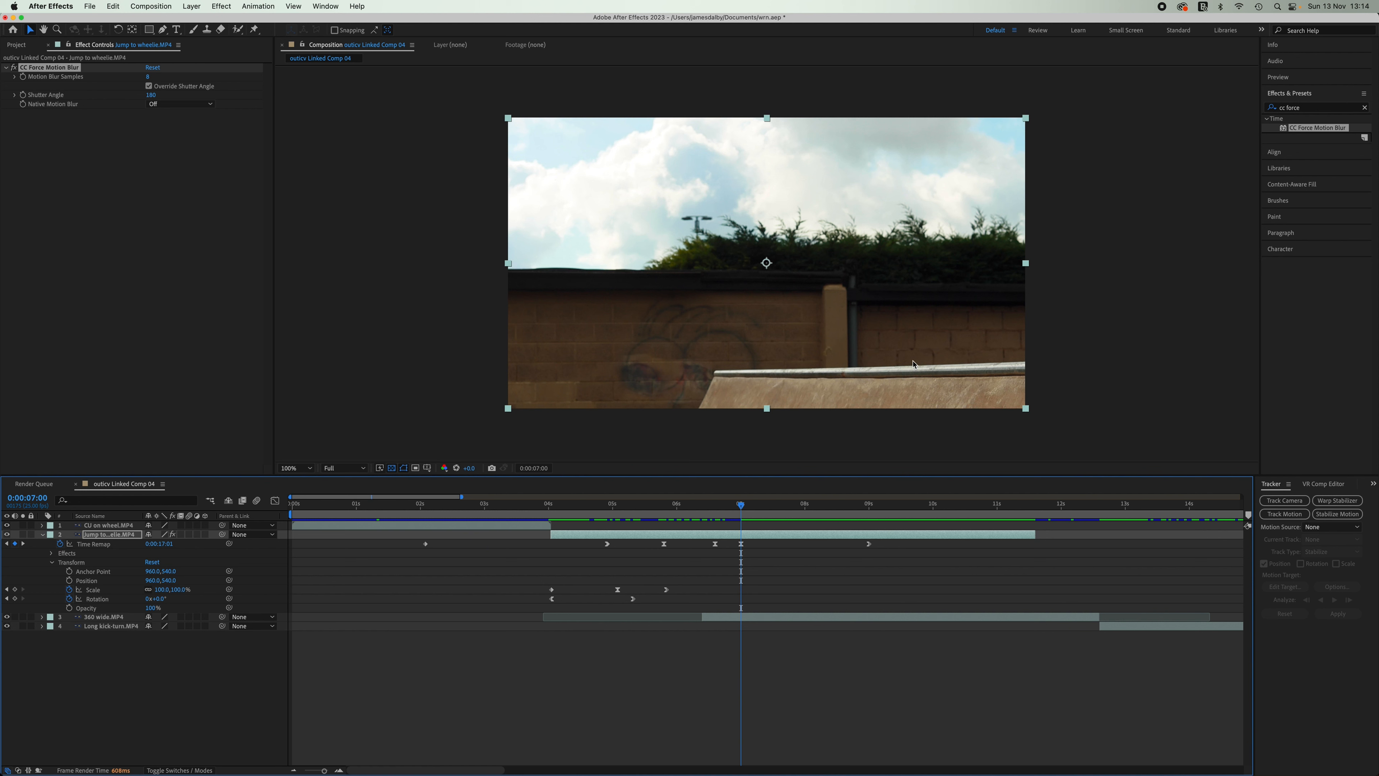
left_click_drag(741, 507, 292, 506)
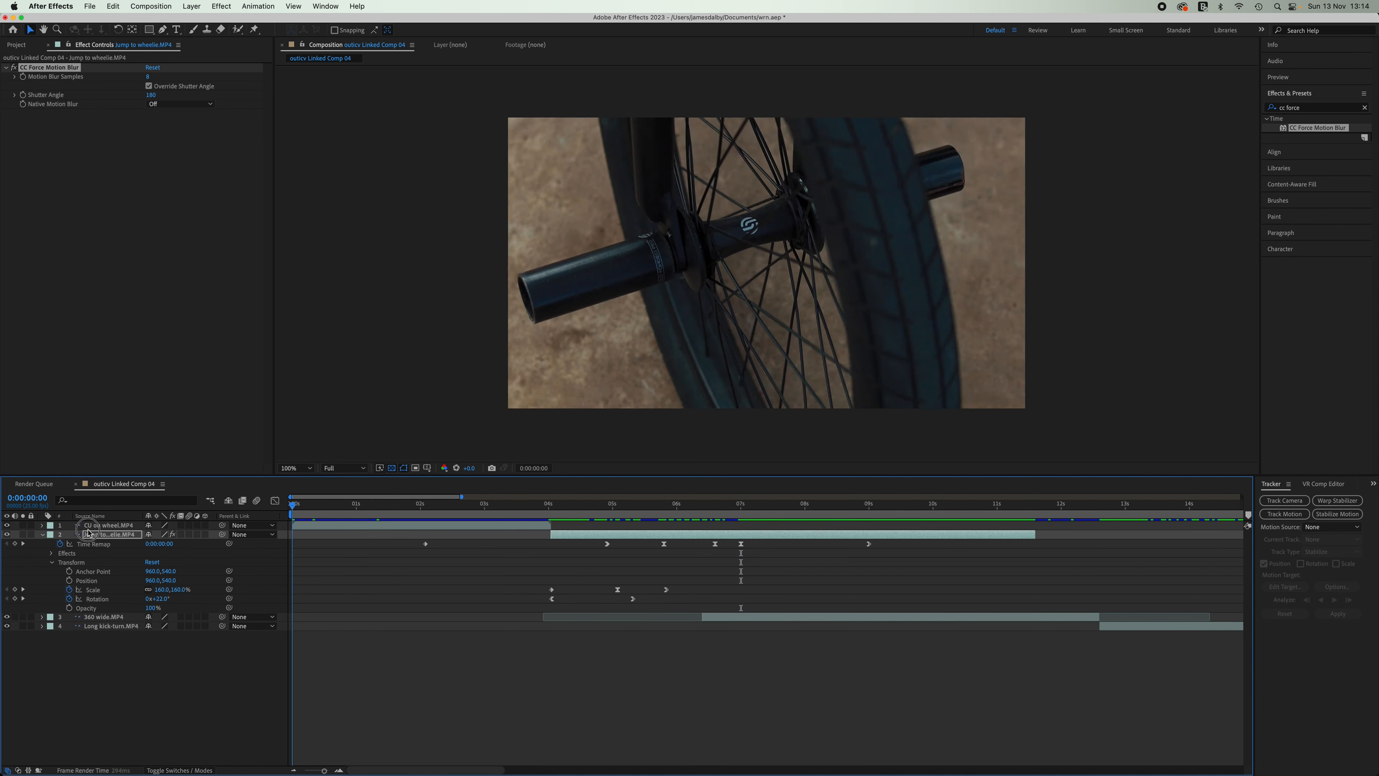